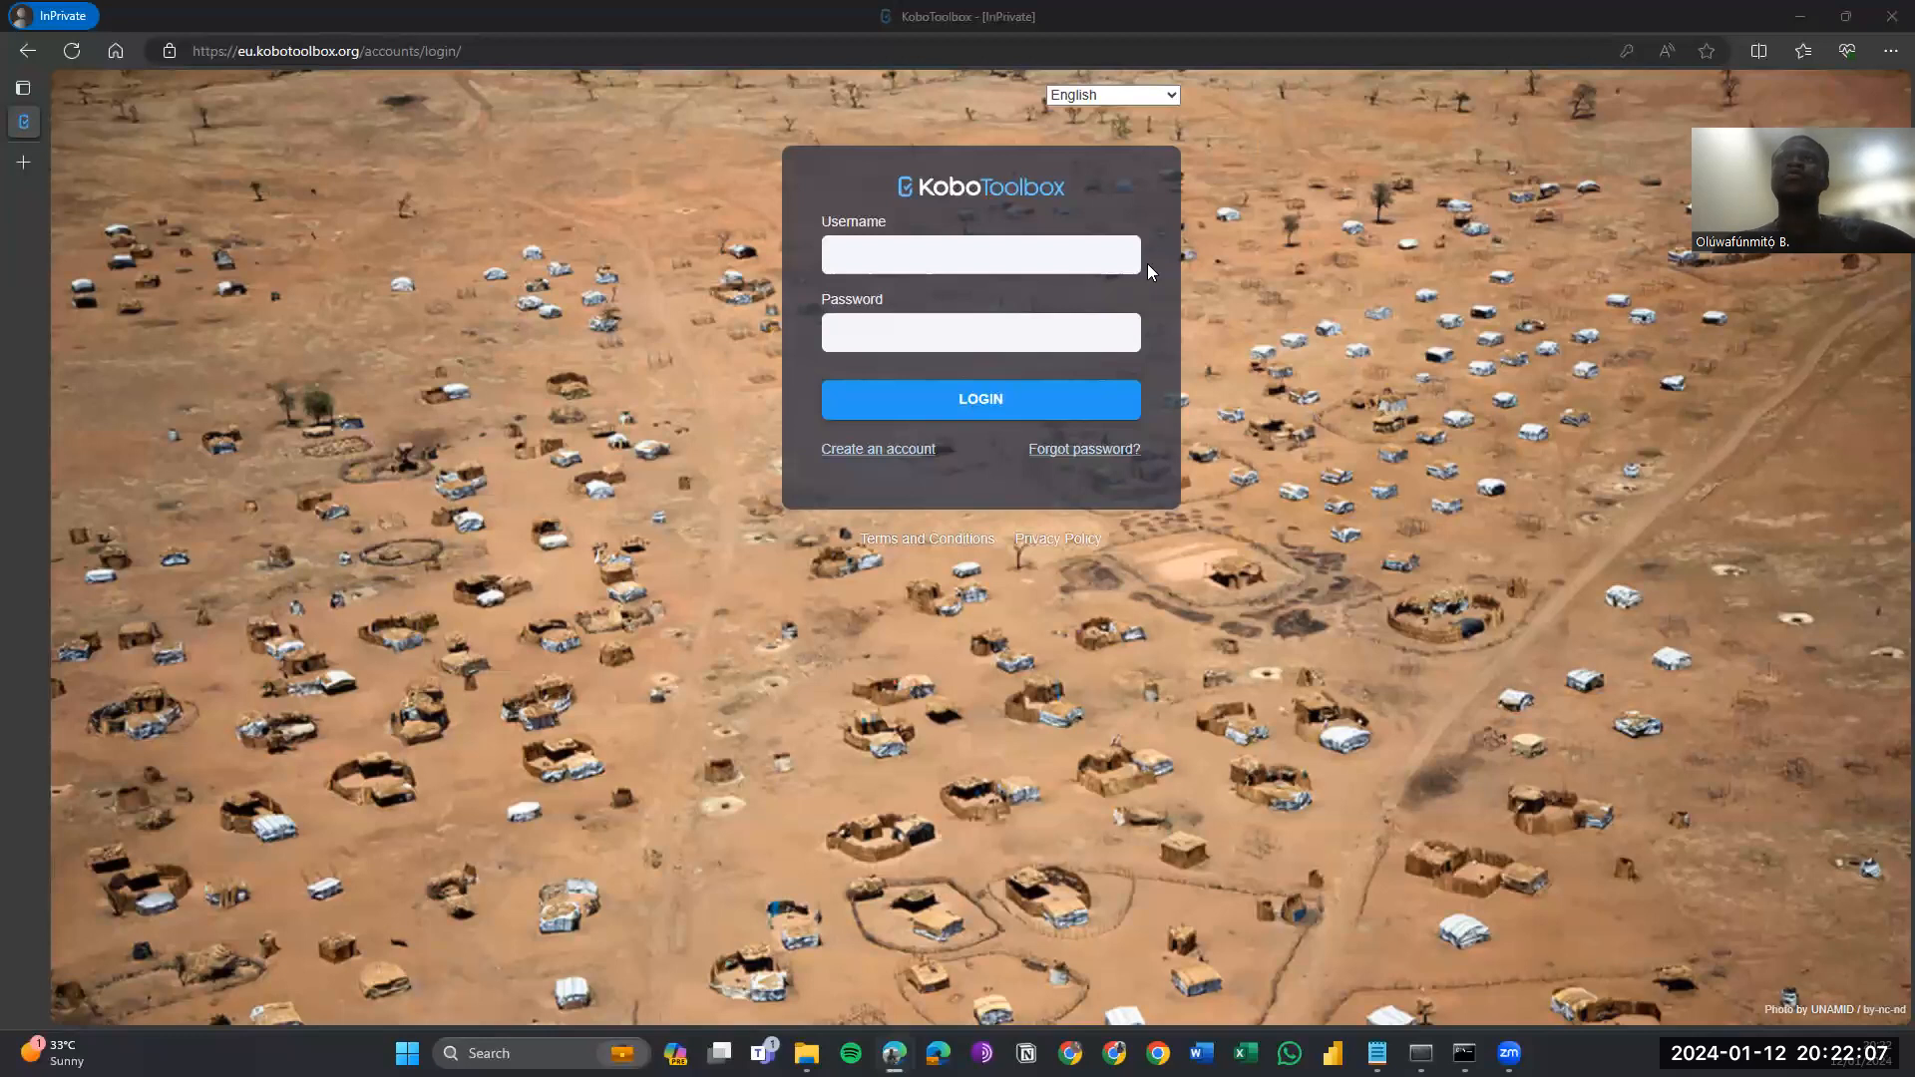
Fill the KoboToolbox login with the browser's saved username and password and sign in.
{"action": "left_click", "coordinate": [998, 254]}
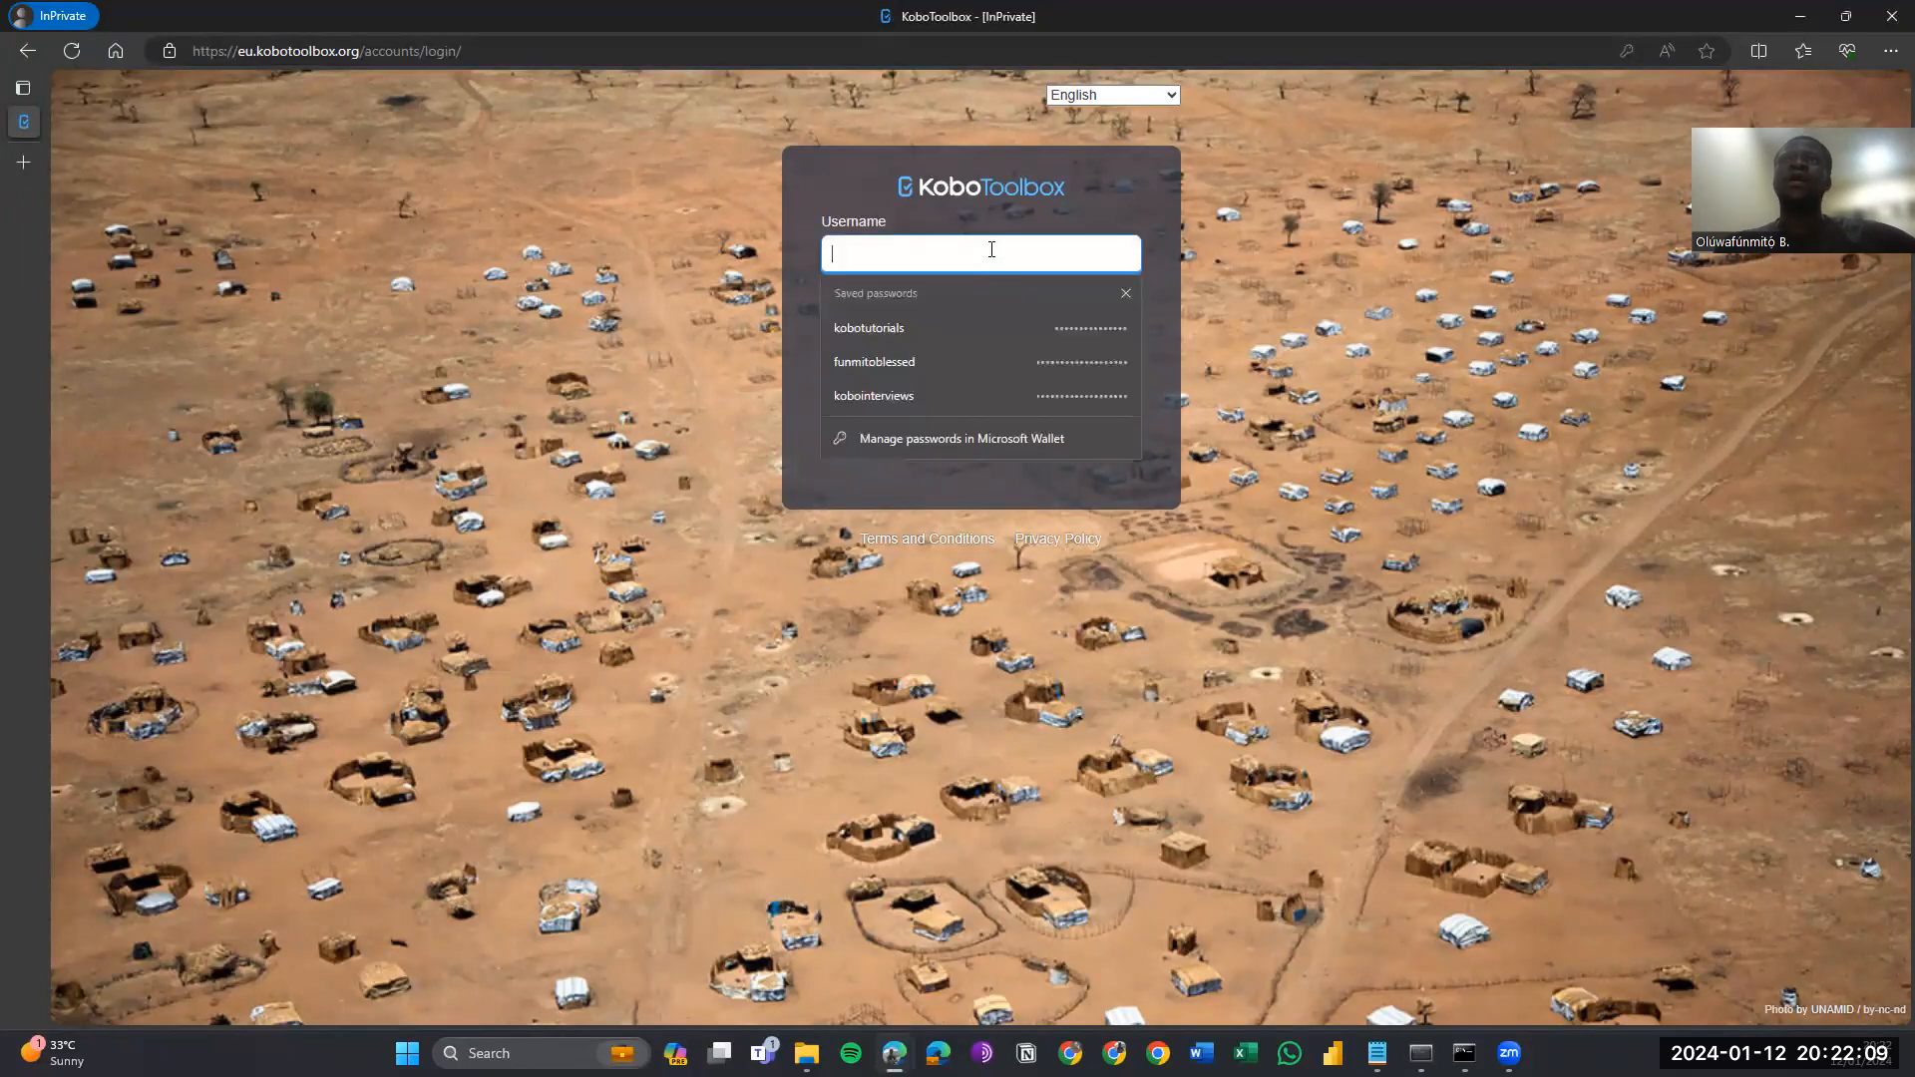
{"action": "left_click", "coordinate": [965, 328]}
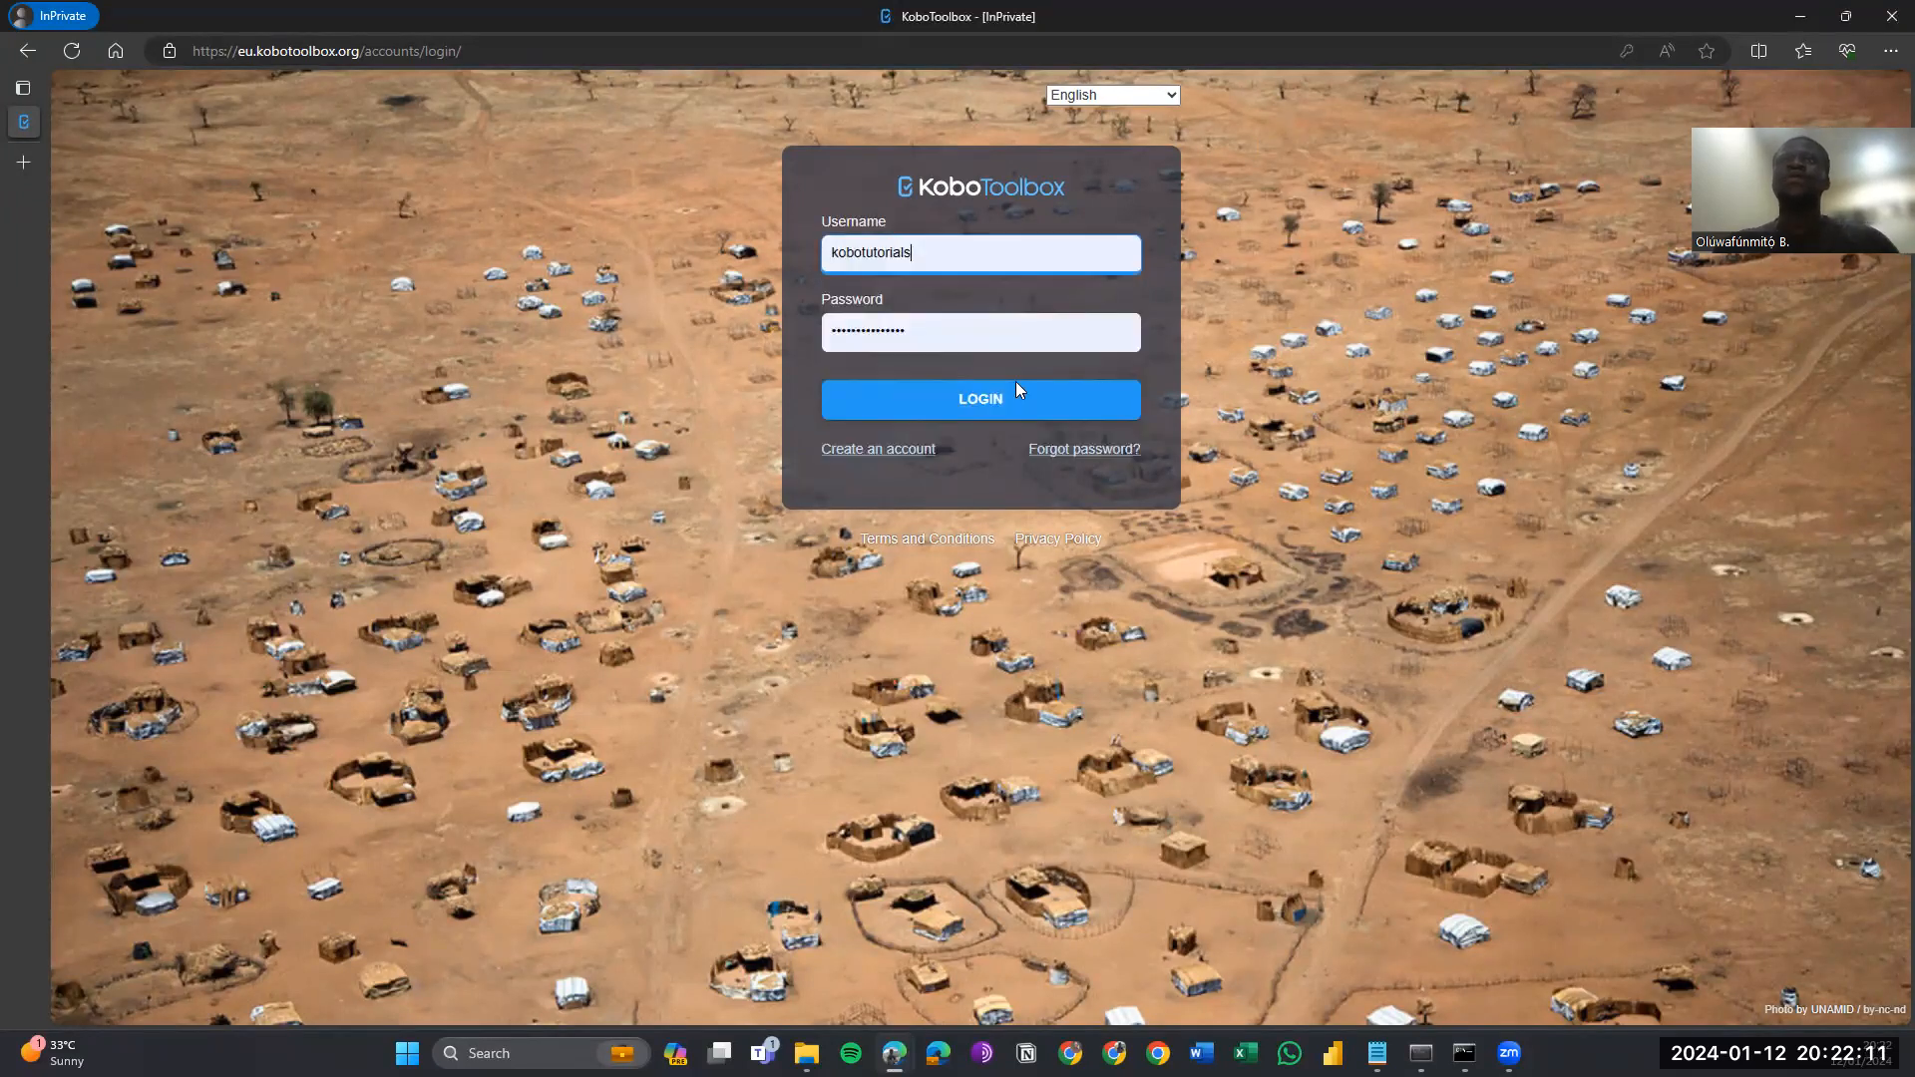
{"action": "left_click", "coordinate": [1010, 407]}
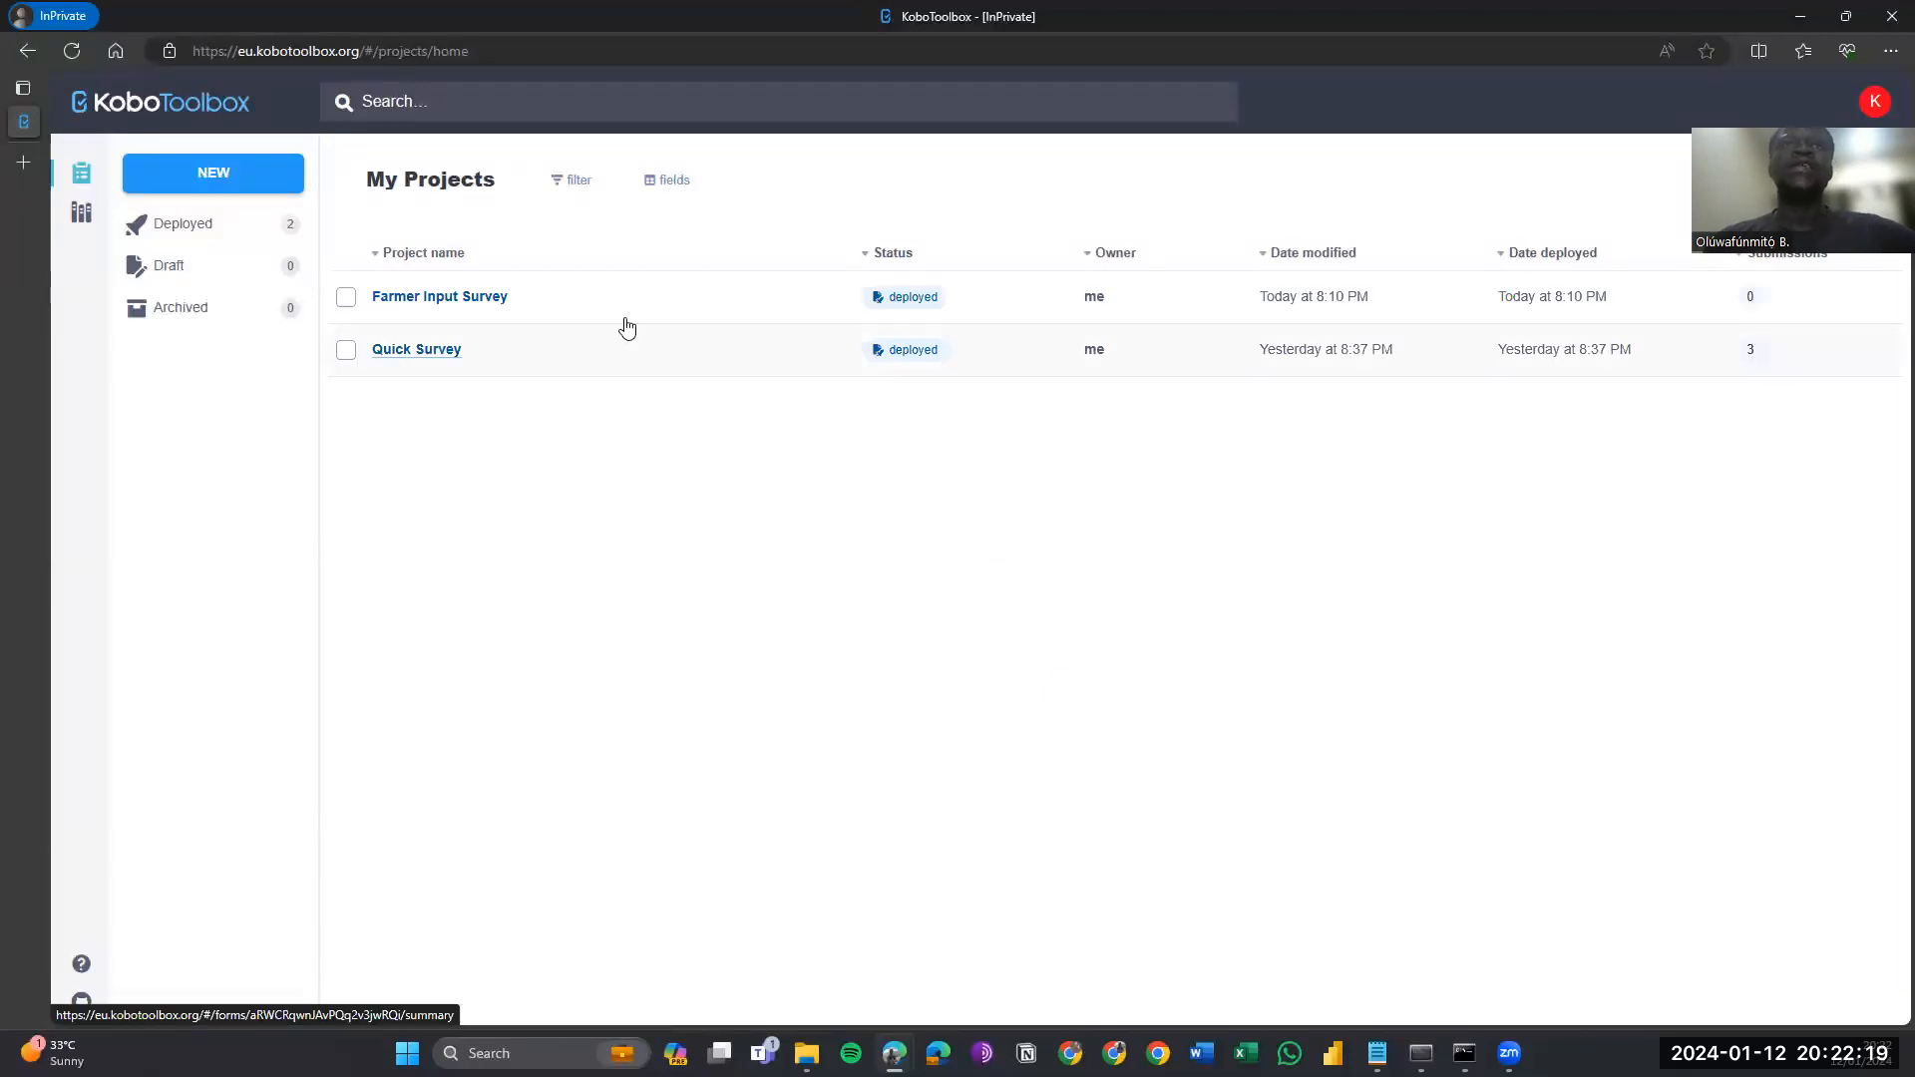
Open the Farmer Input Survey project's form page and launch its web form for data entry.
{"action": "left_click", "coordinate": [437, 297]}
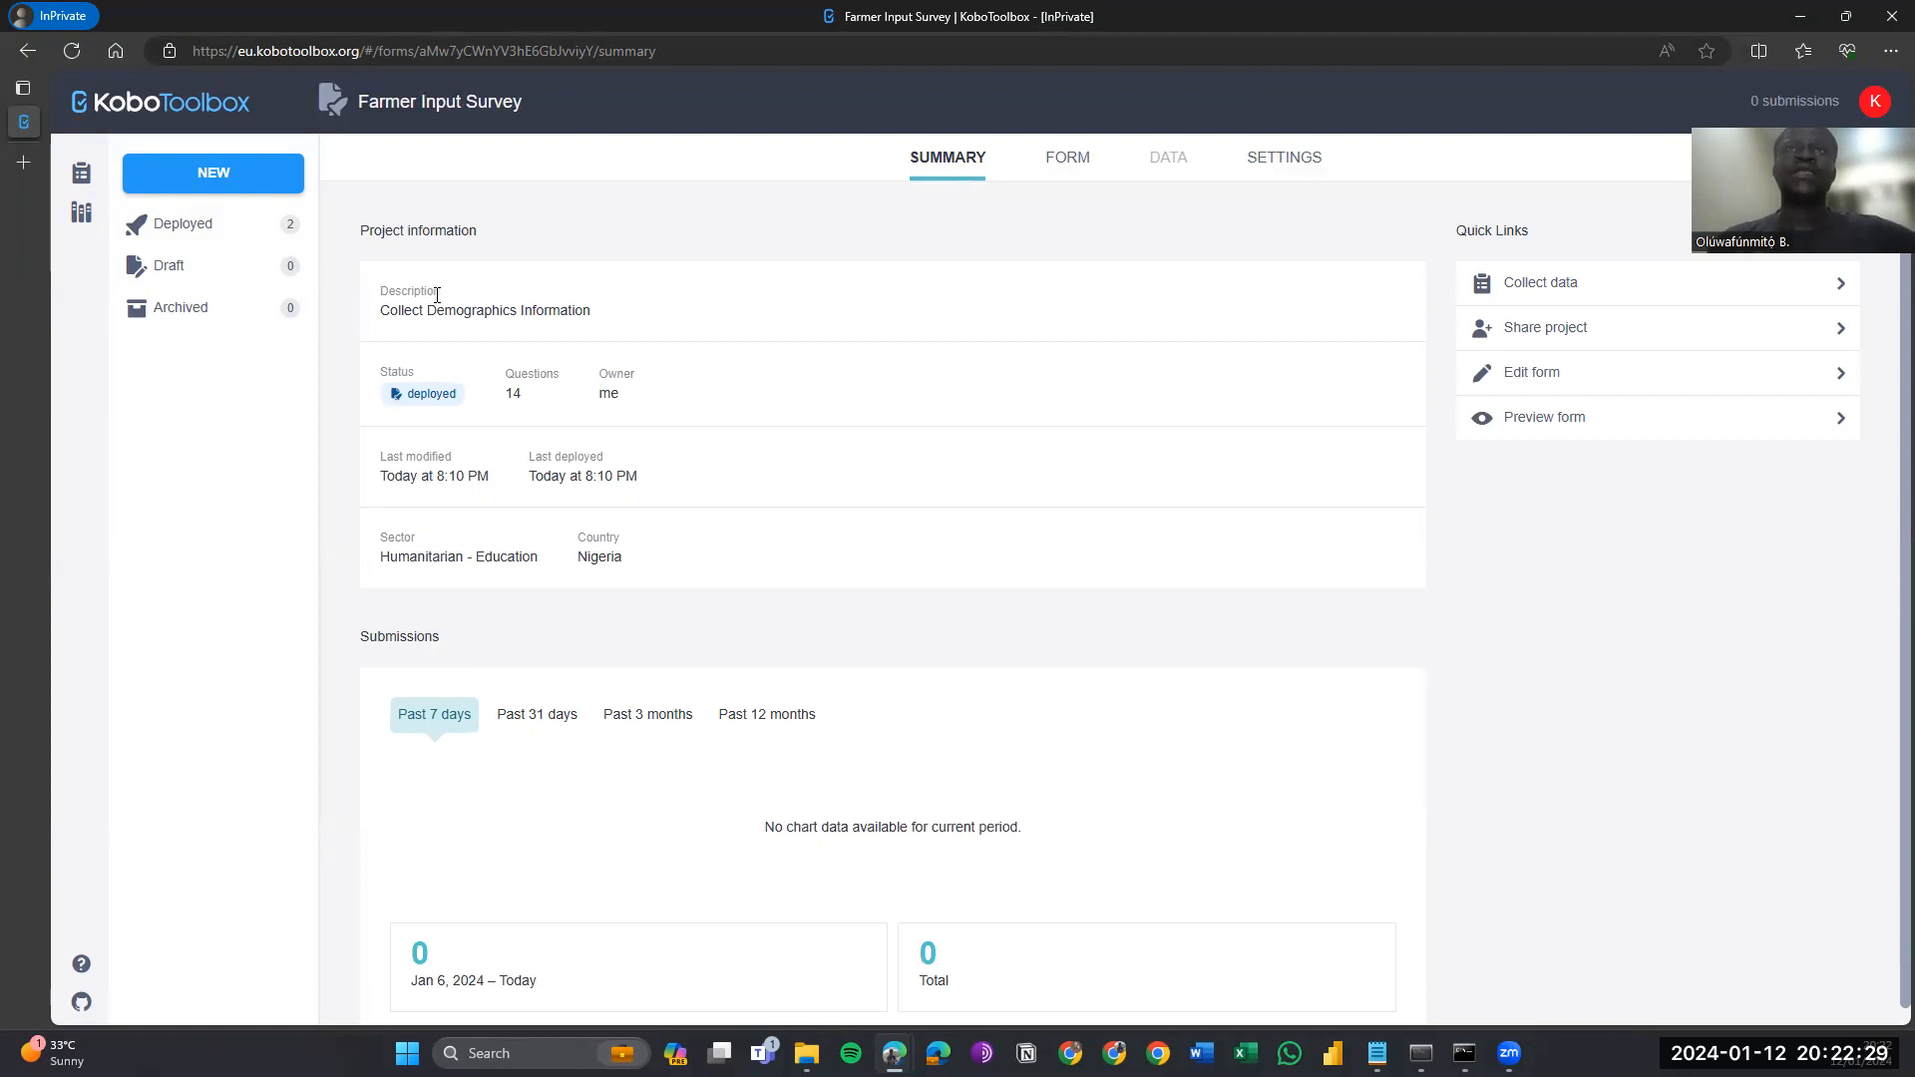
{"action": "scroll", "coordinate": [654, 455], "scroll_direction": "down", "scroll_amount": 1}
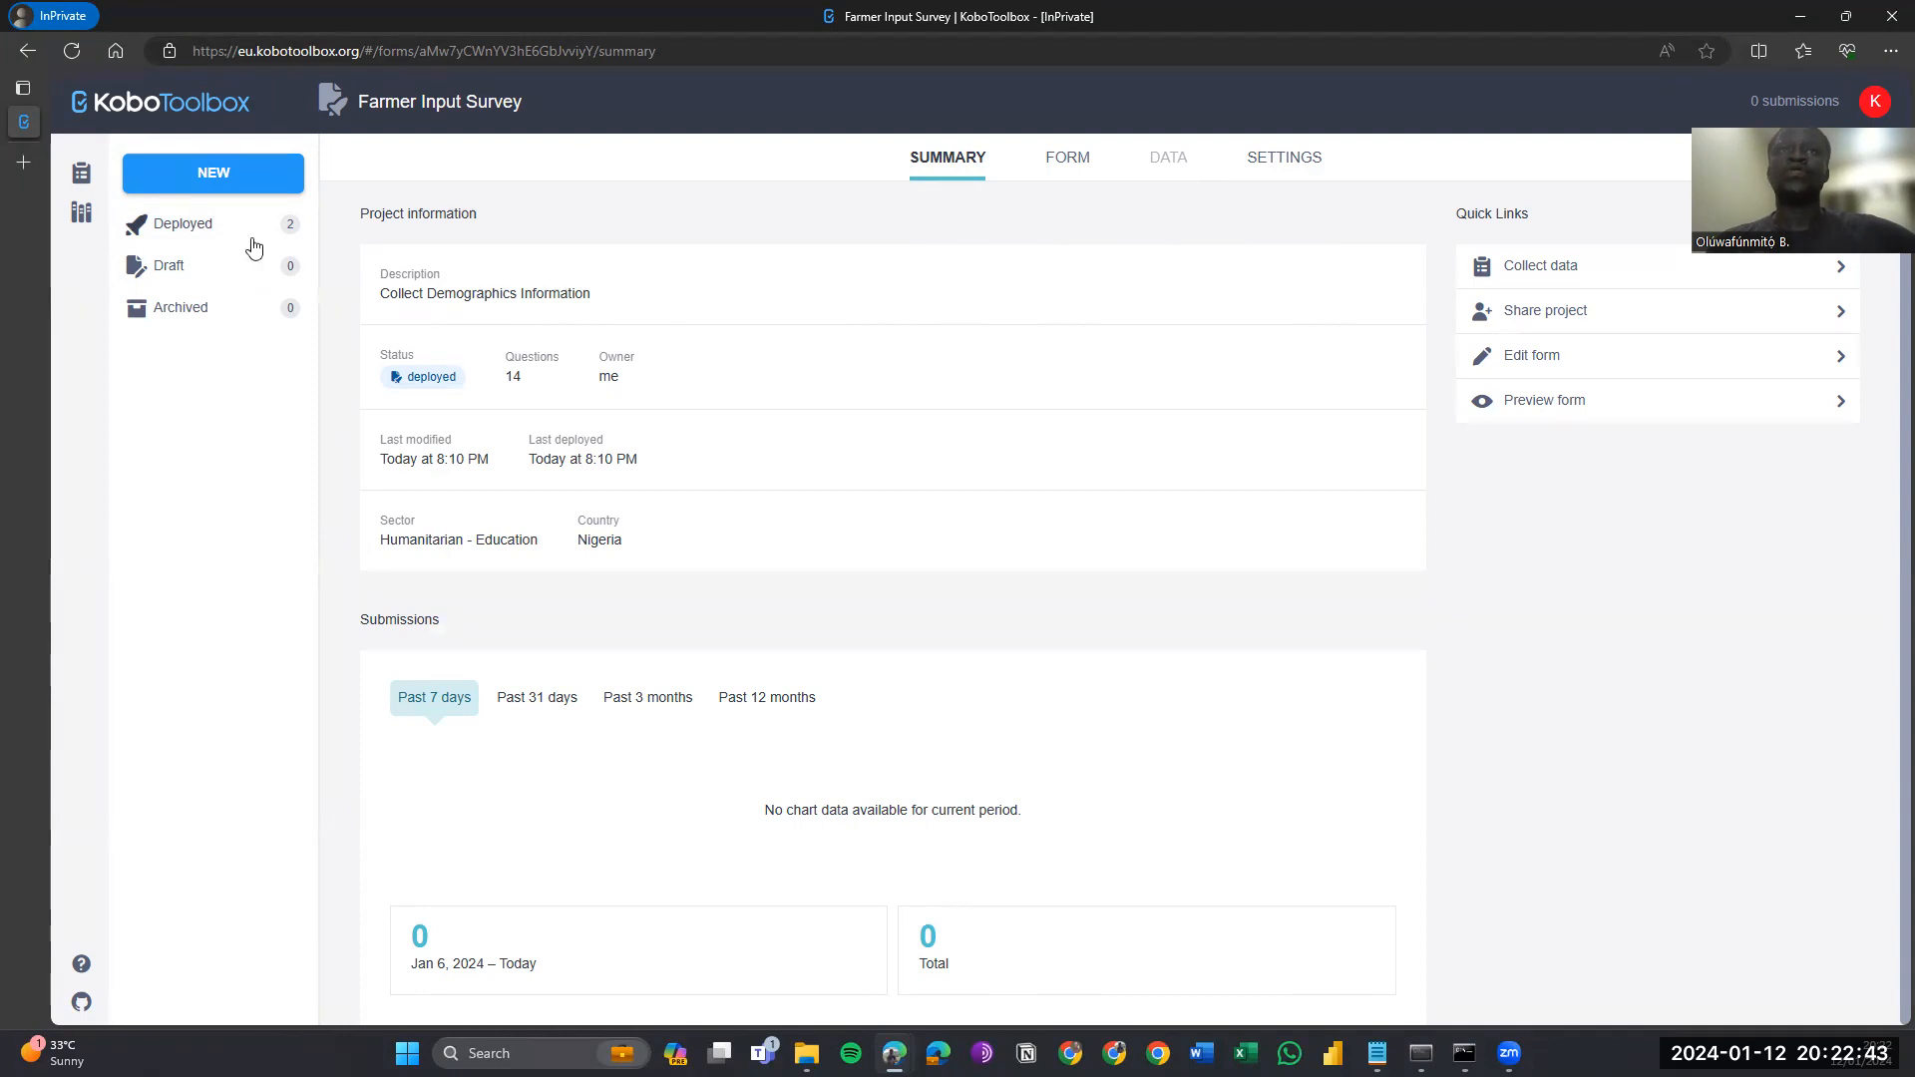
{"action": "left_click", "coordinate": [1084, 166]}
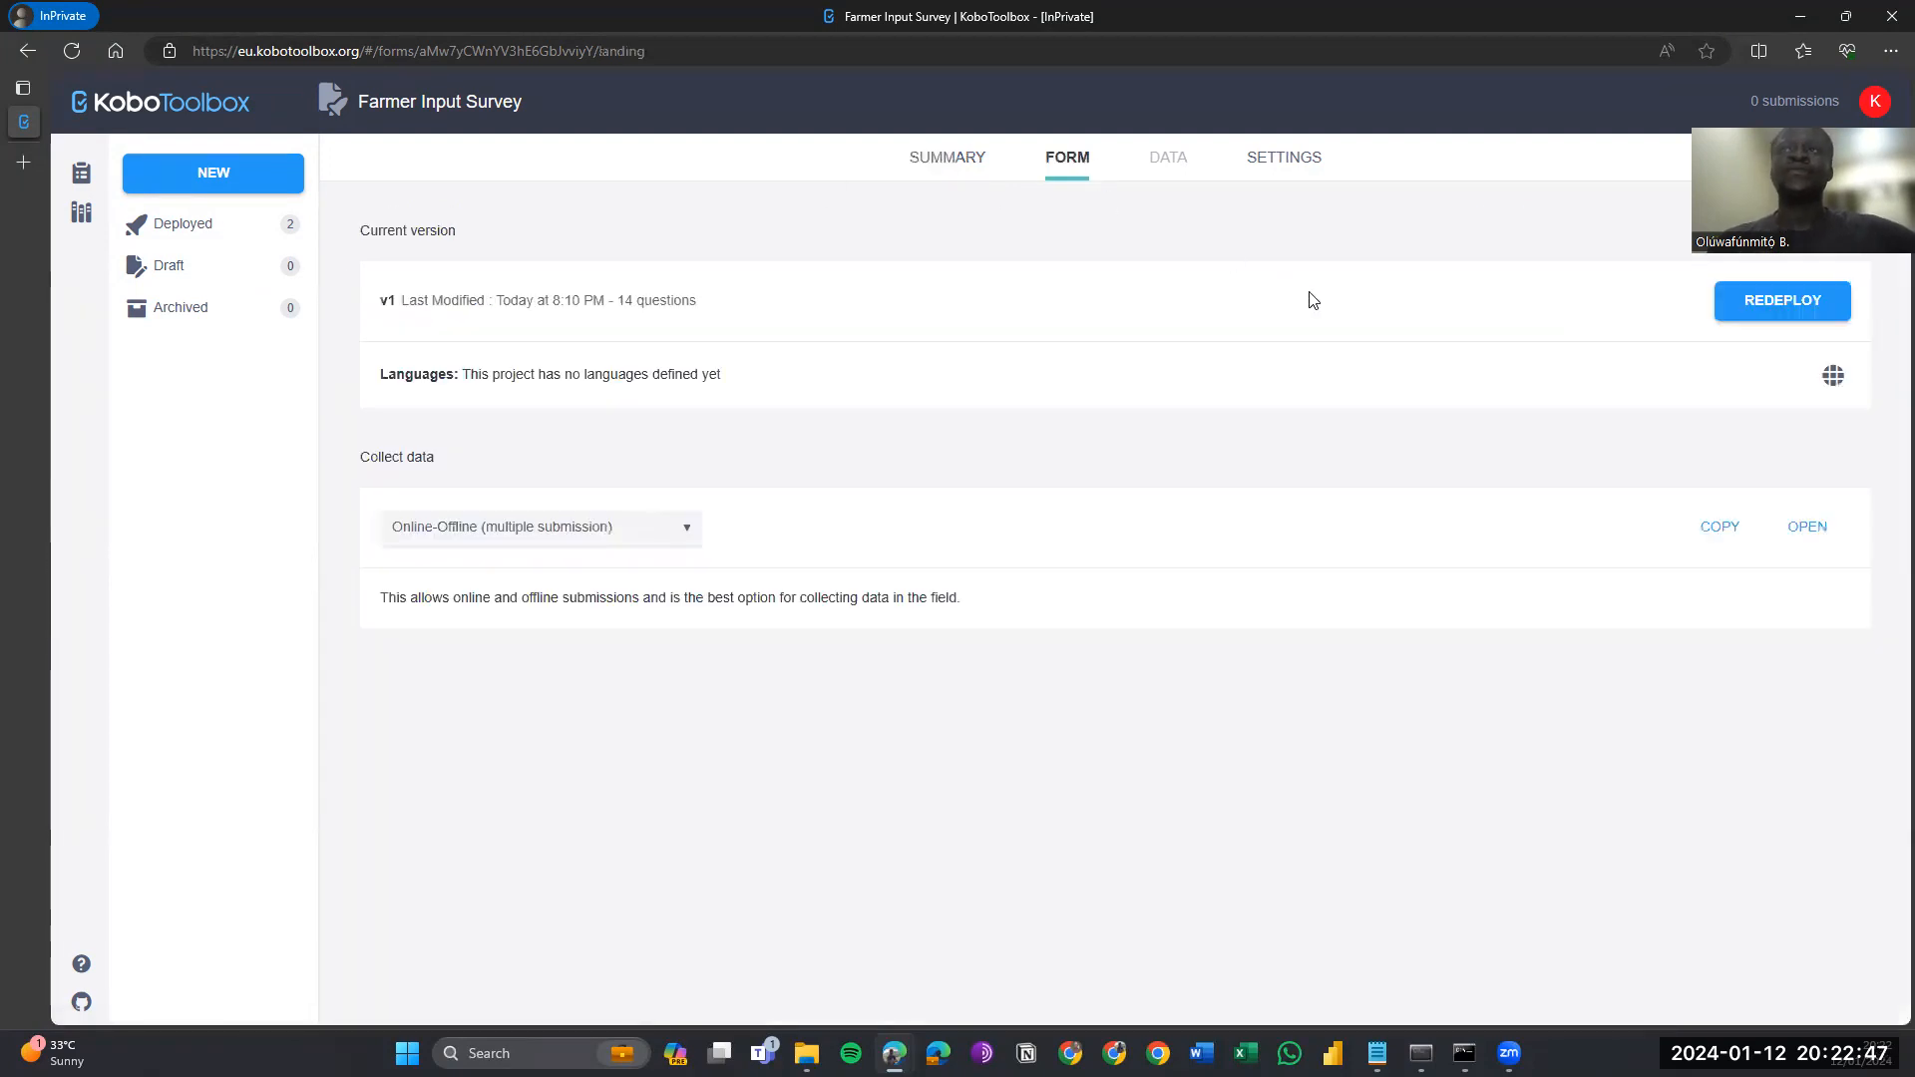
{"action": "left_click", "coordinate": [183, 224]}
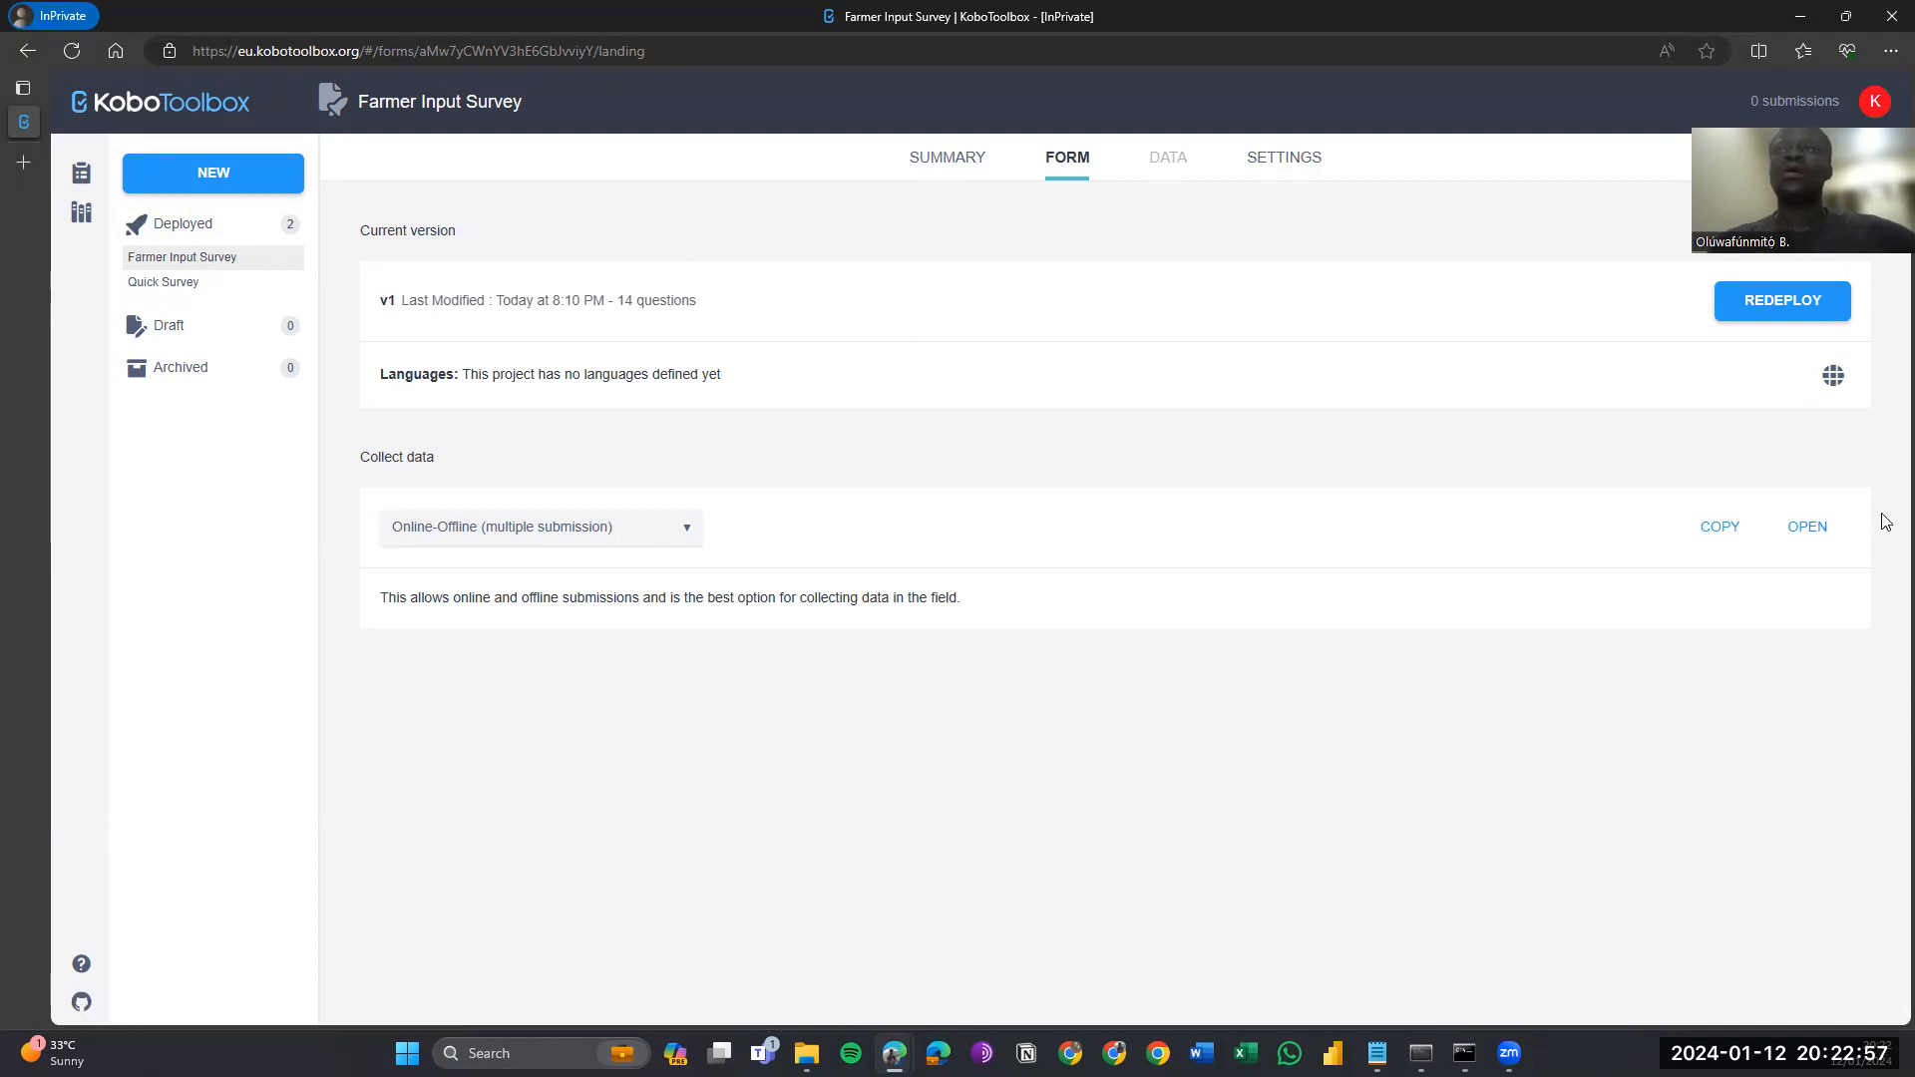
{"action": "left_click", "coordinate": [1821, 539]}
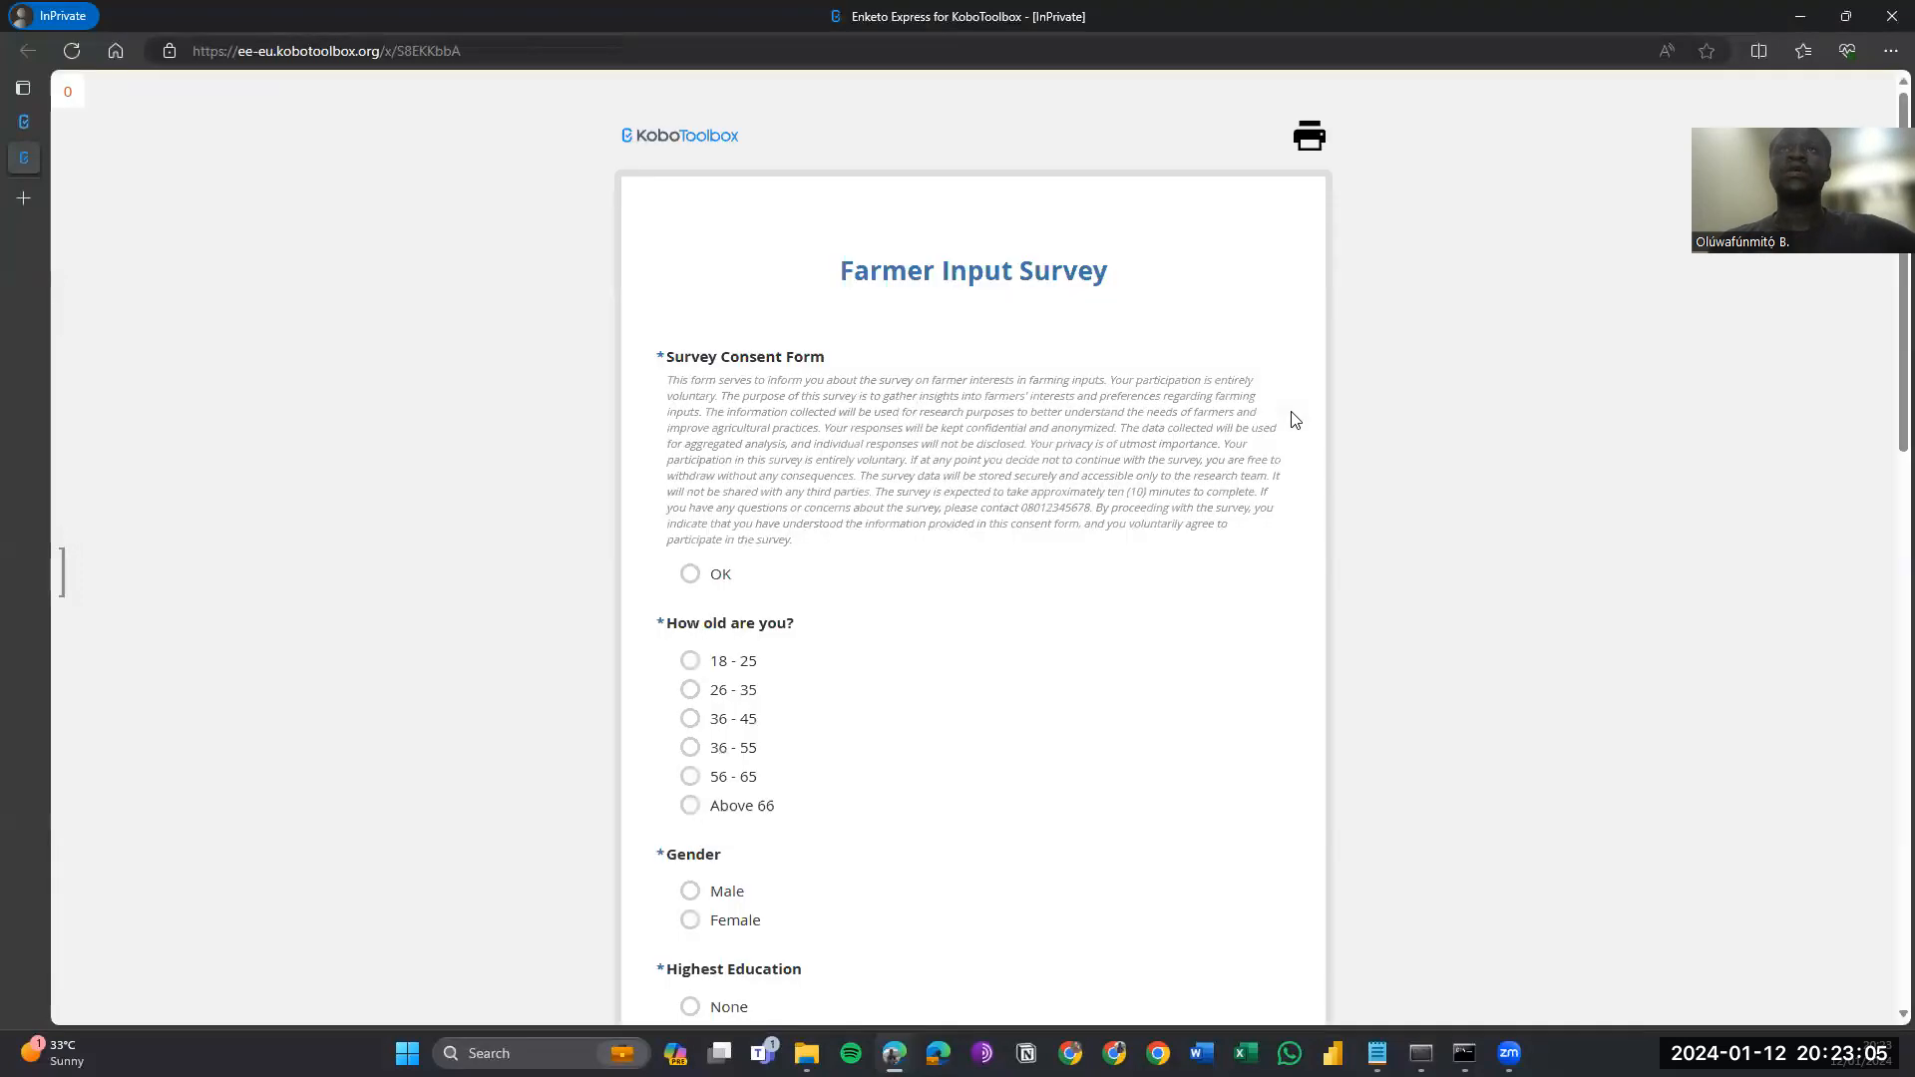
Give consent and answer 26 - 35, Female, Secondary Graduate, 20 years farming, Livestock Farming.
{"action": "scroll", "coordinate": [1143, 421], "scroll_direction": "down", "scroll_amount": 1}
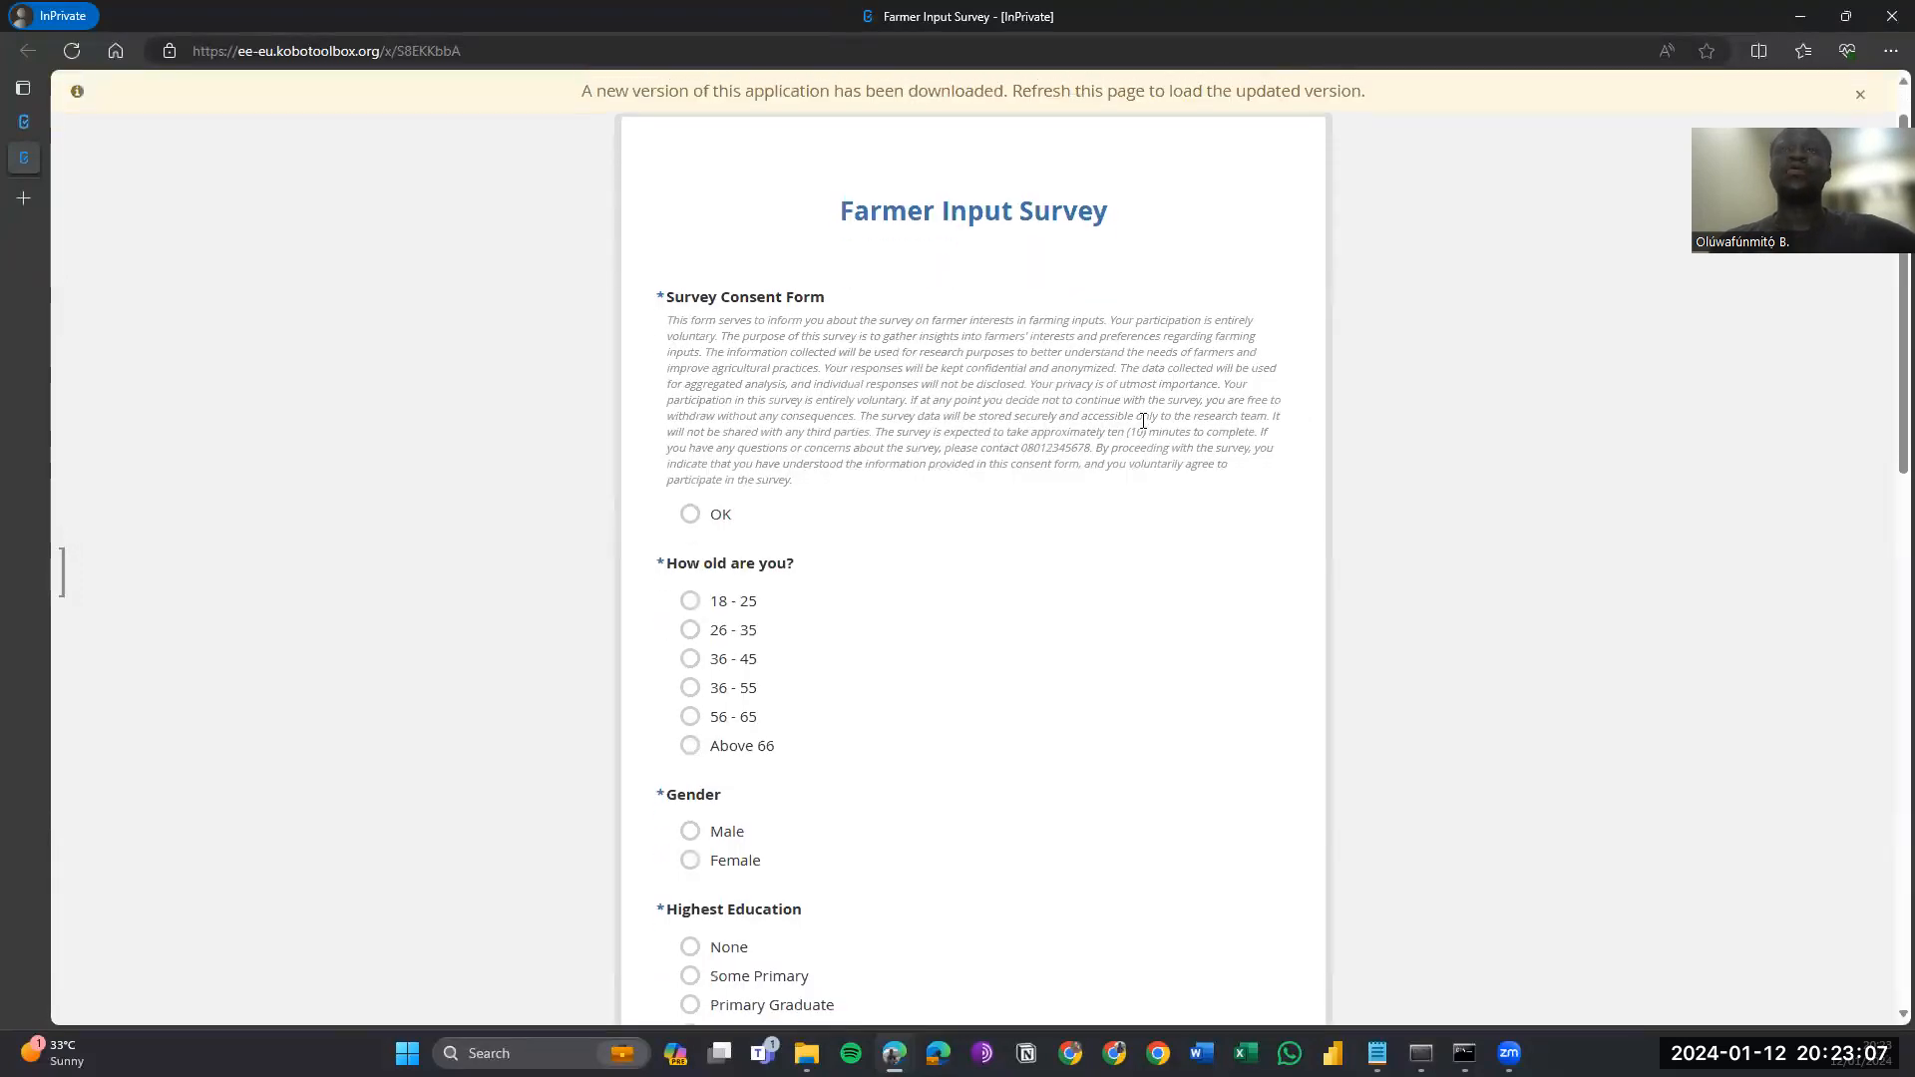
{"action": "left_click", "coordinate": [725, 514]}
{"action": "scroll", "coordinate": [905, 493], "scroll_direction": "down", "scroll_amount": 1}
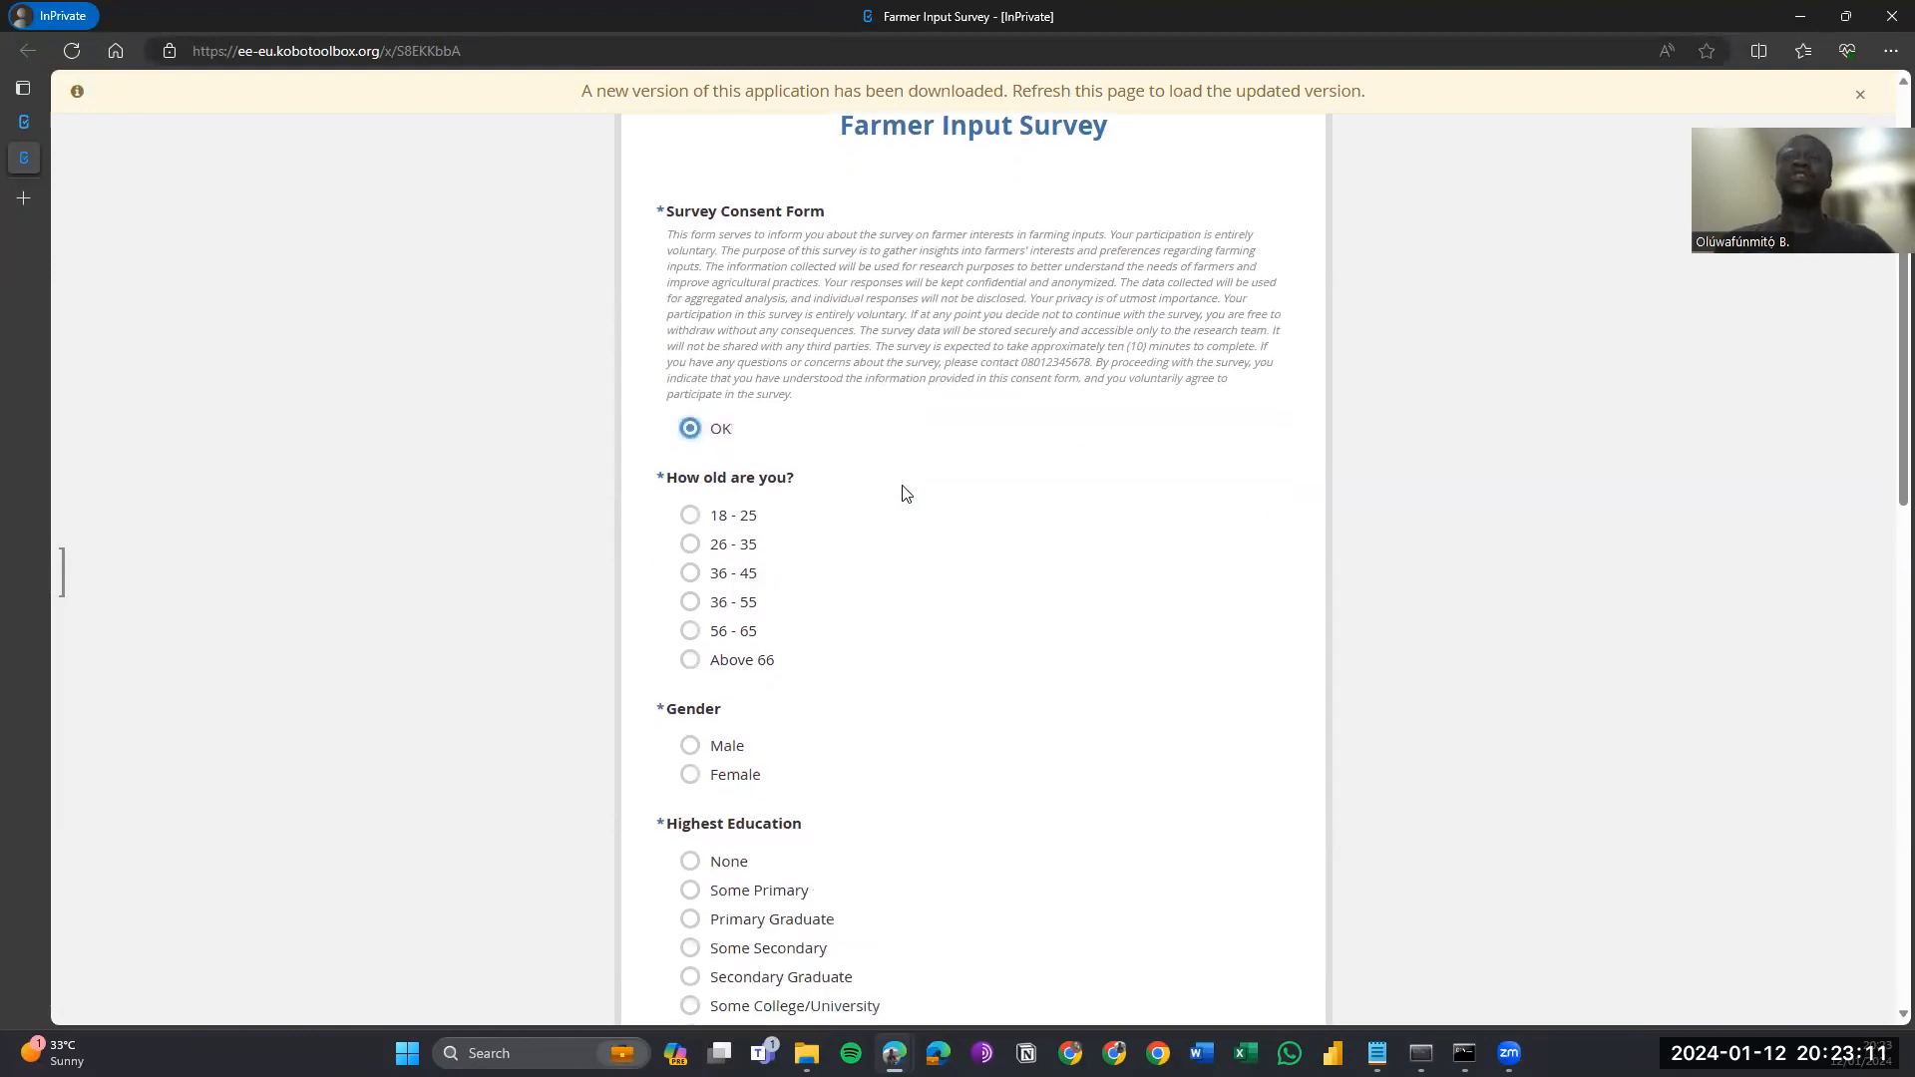
{"action": "left_click", "coordinate": [759, 550]}
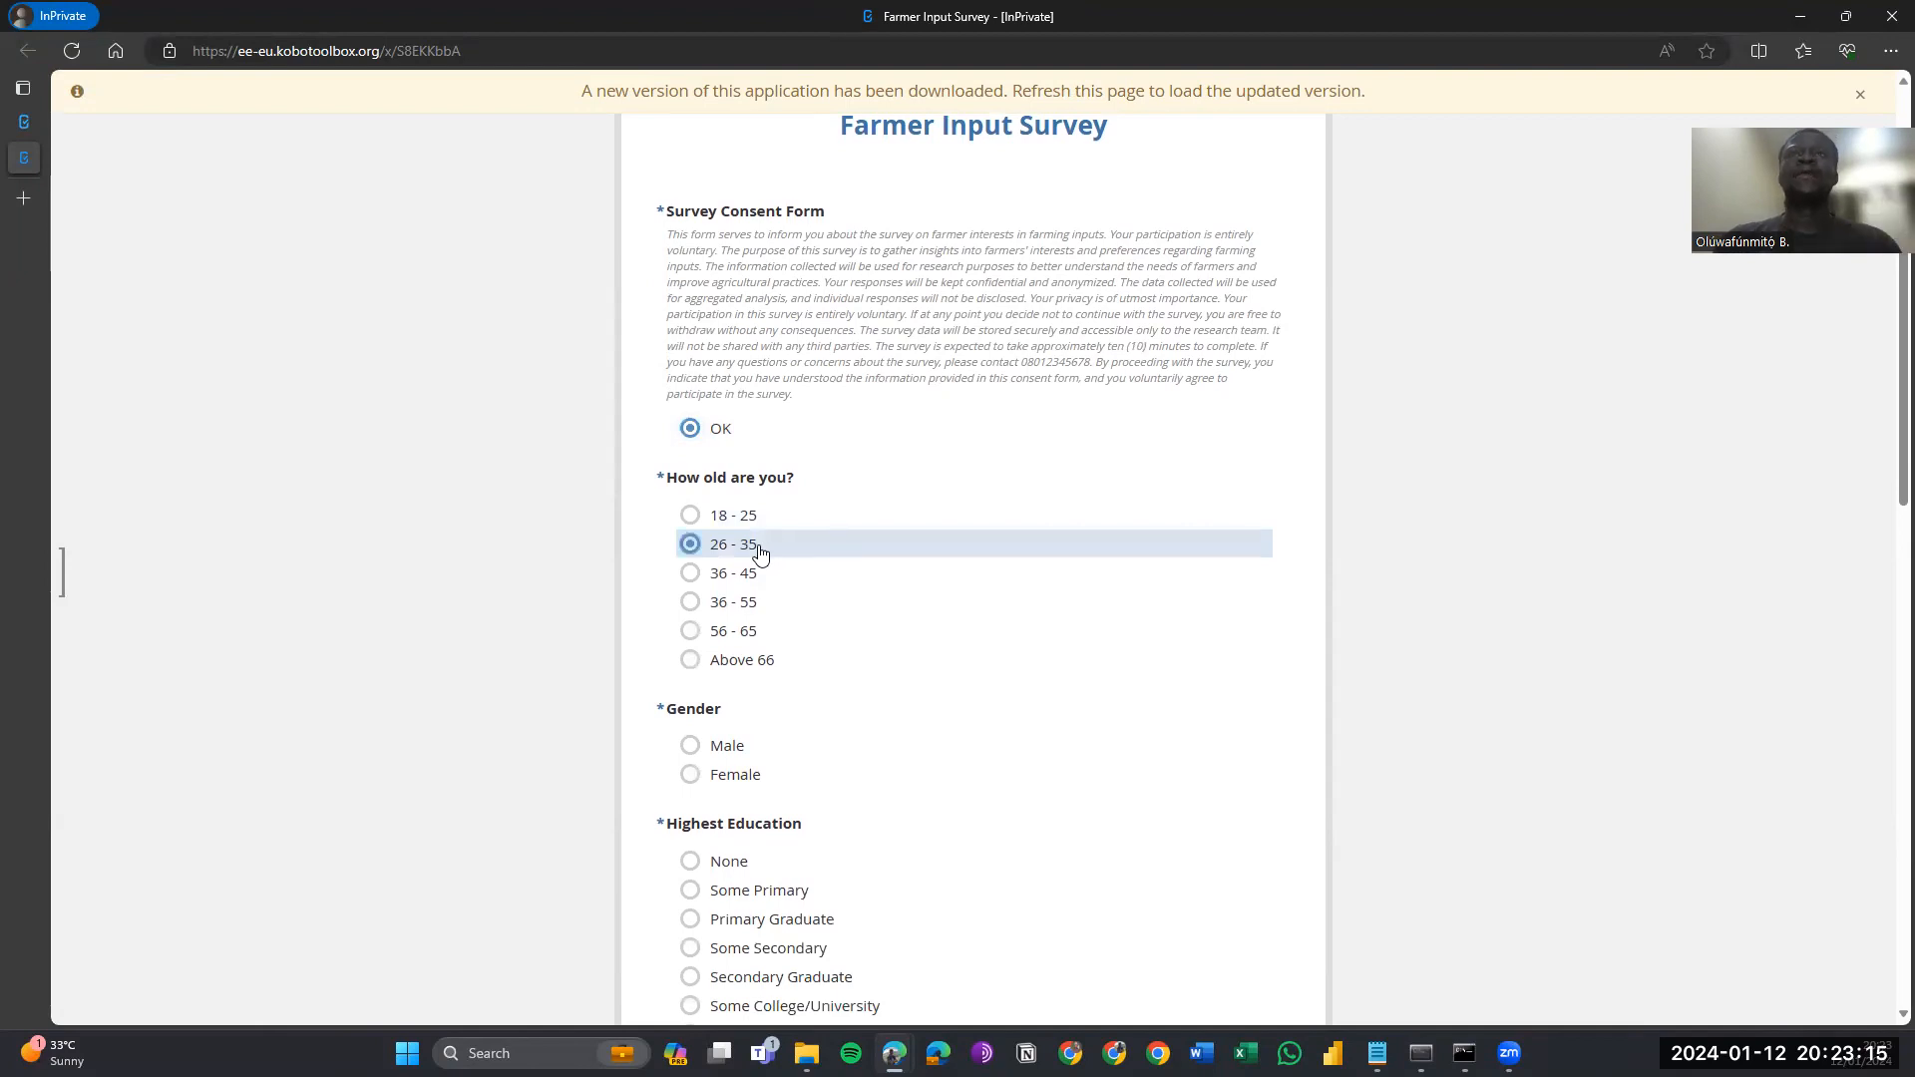
{"action": "scroll", "coordinate": [898, 654], "scroll_direction": "down", "scroll_amount": 1}
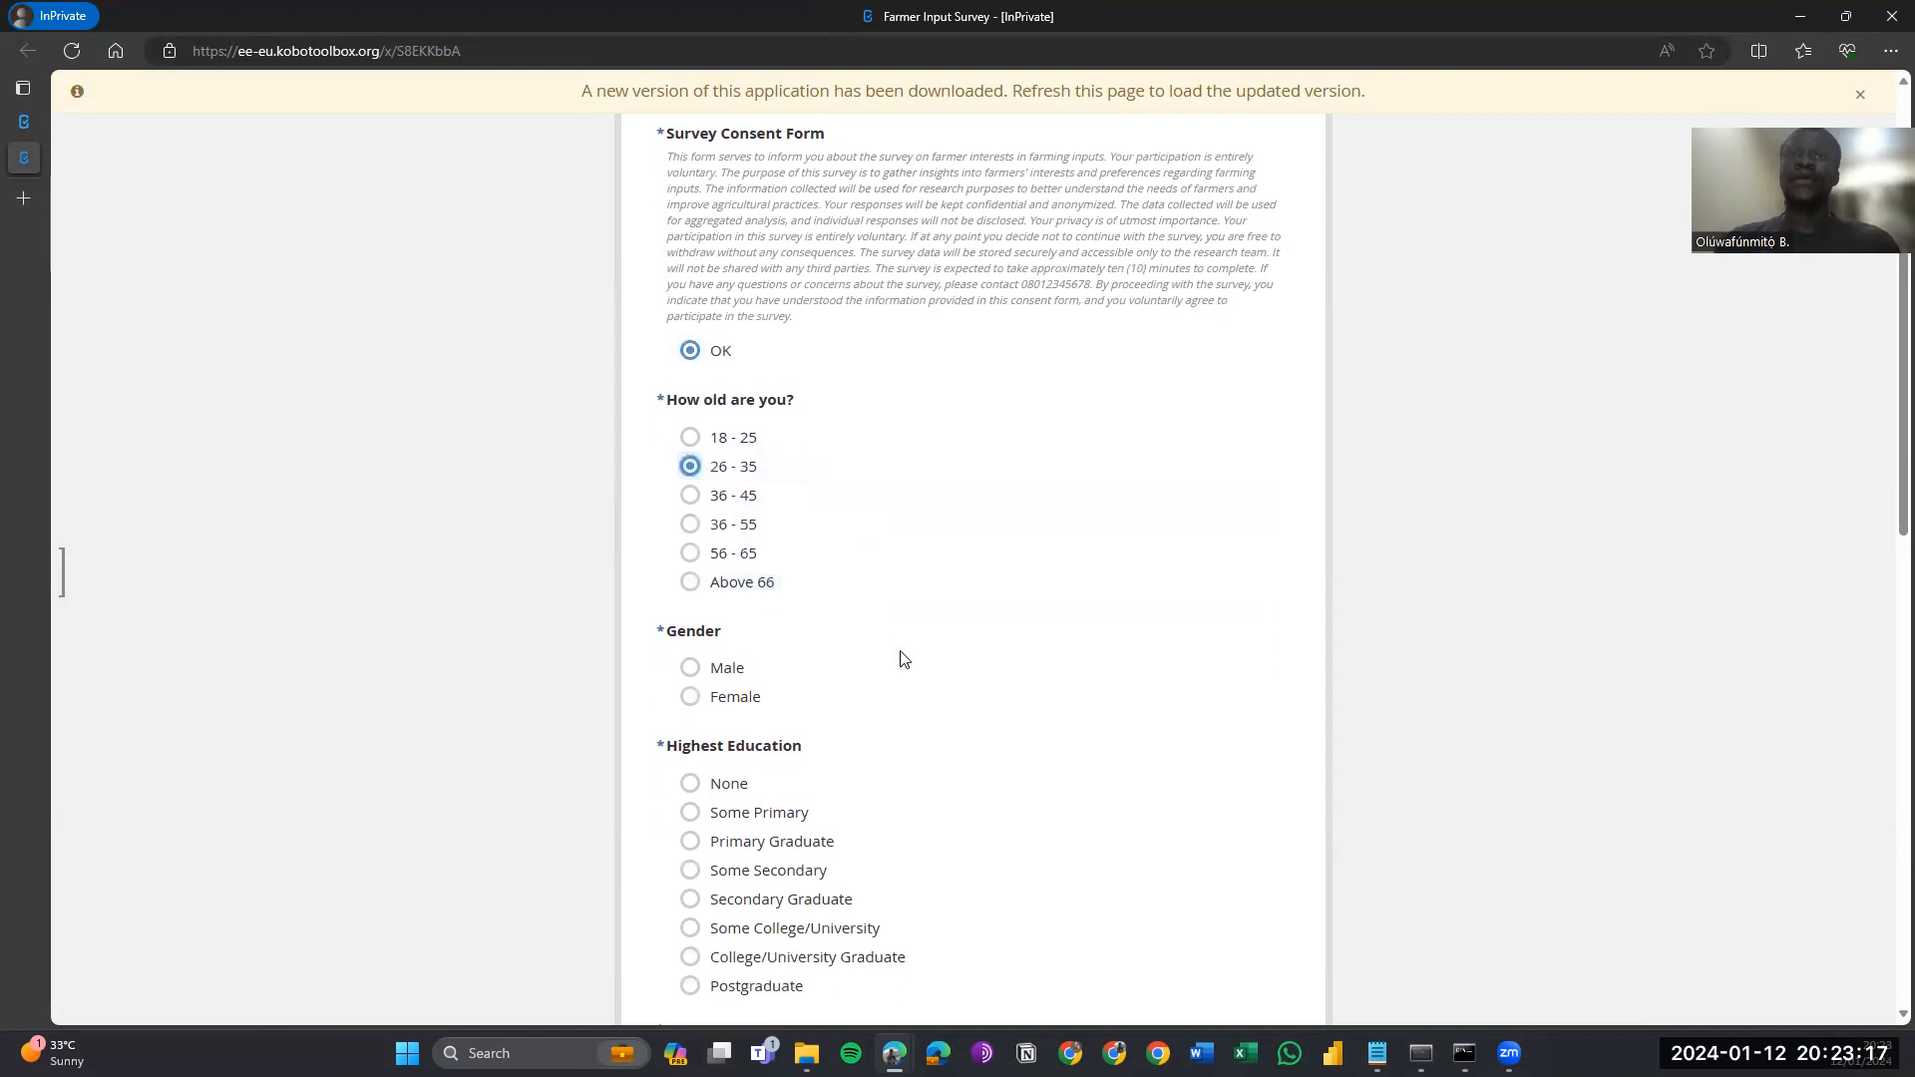
{"action": "left_click", "coordinate": [688, 699]}
{"action": "scroll", "coordinate": [688, 703], "scroll_direction": "down", "scroll_amount": 2}
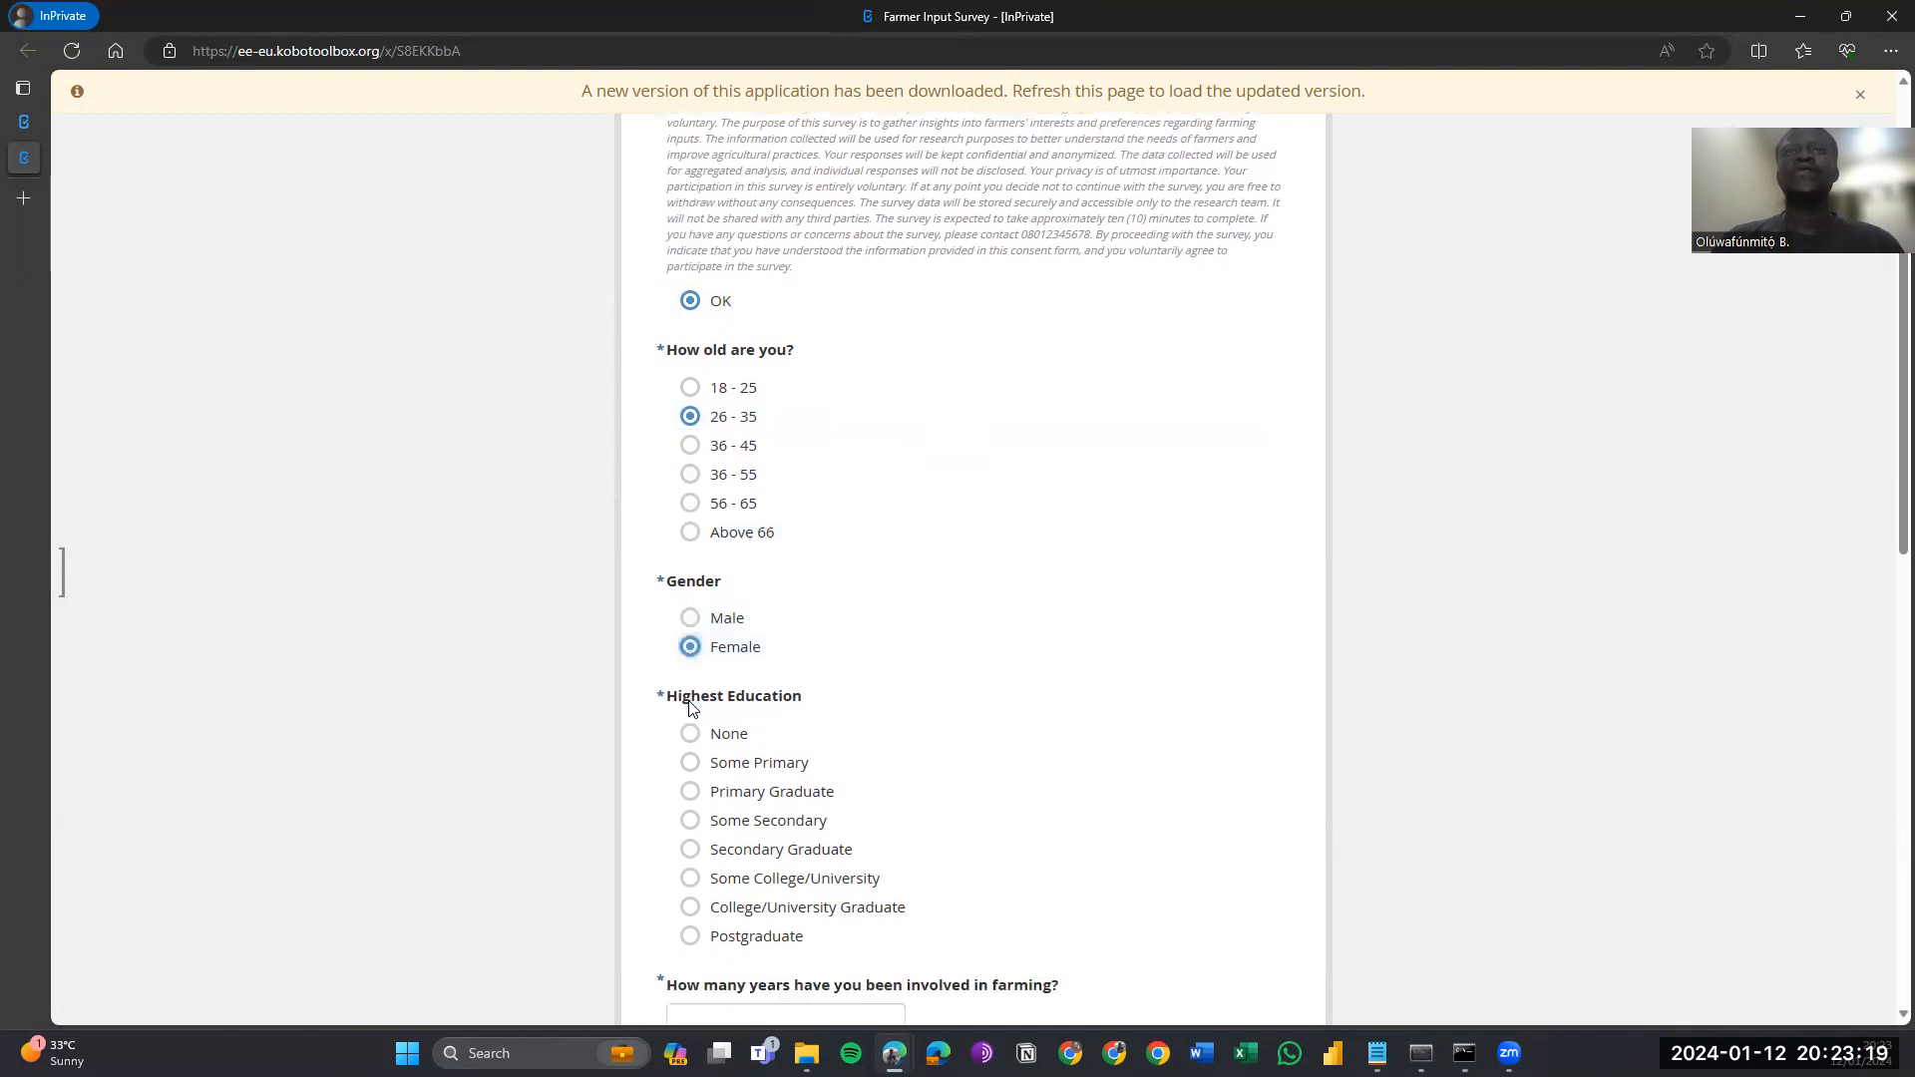
{"action": "left_click", "coordinate": [774, 707]}
{"action": "scroll", "coordinate": [779, 706], "scroll_direction": "down", "scroll_amount": 2}
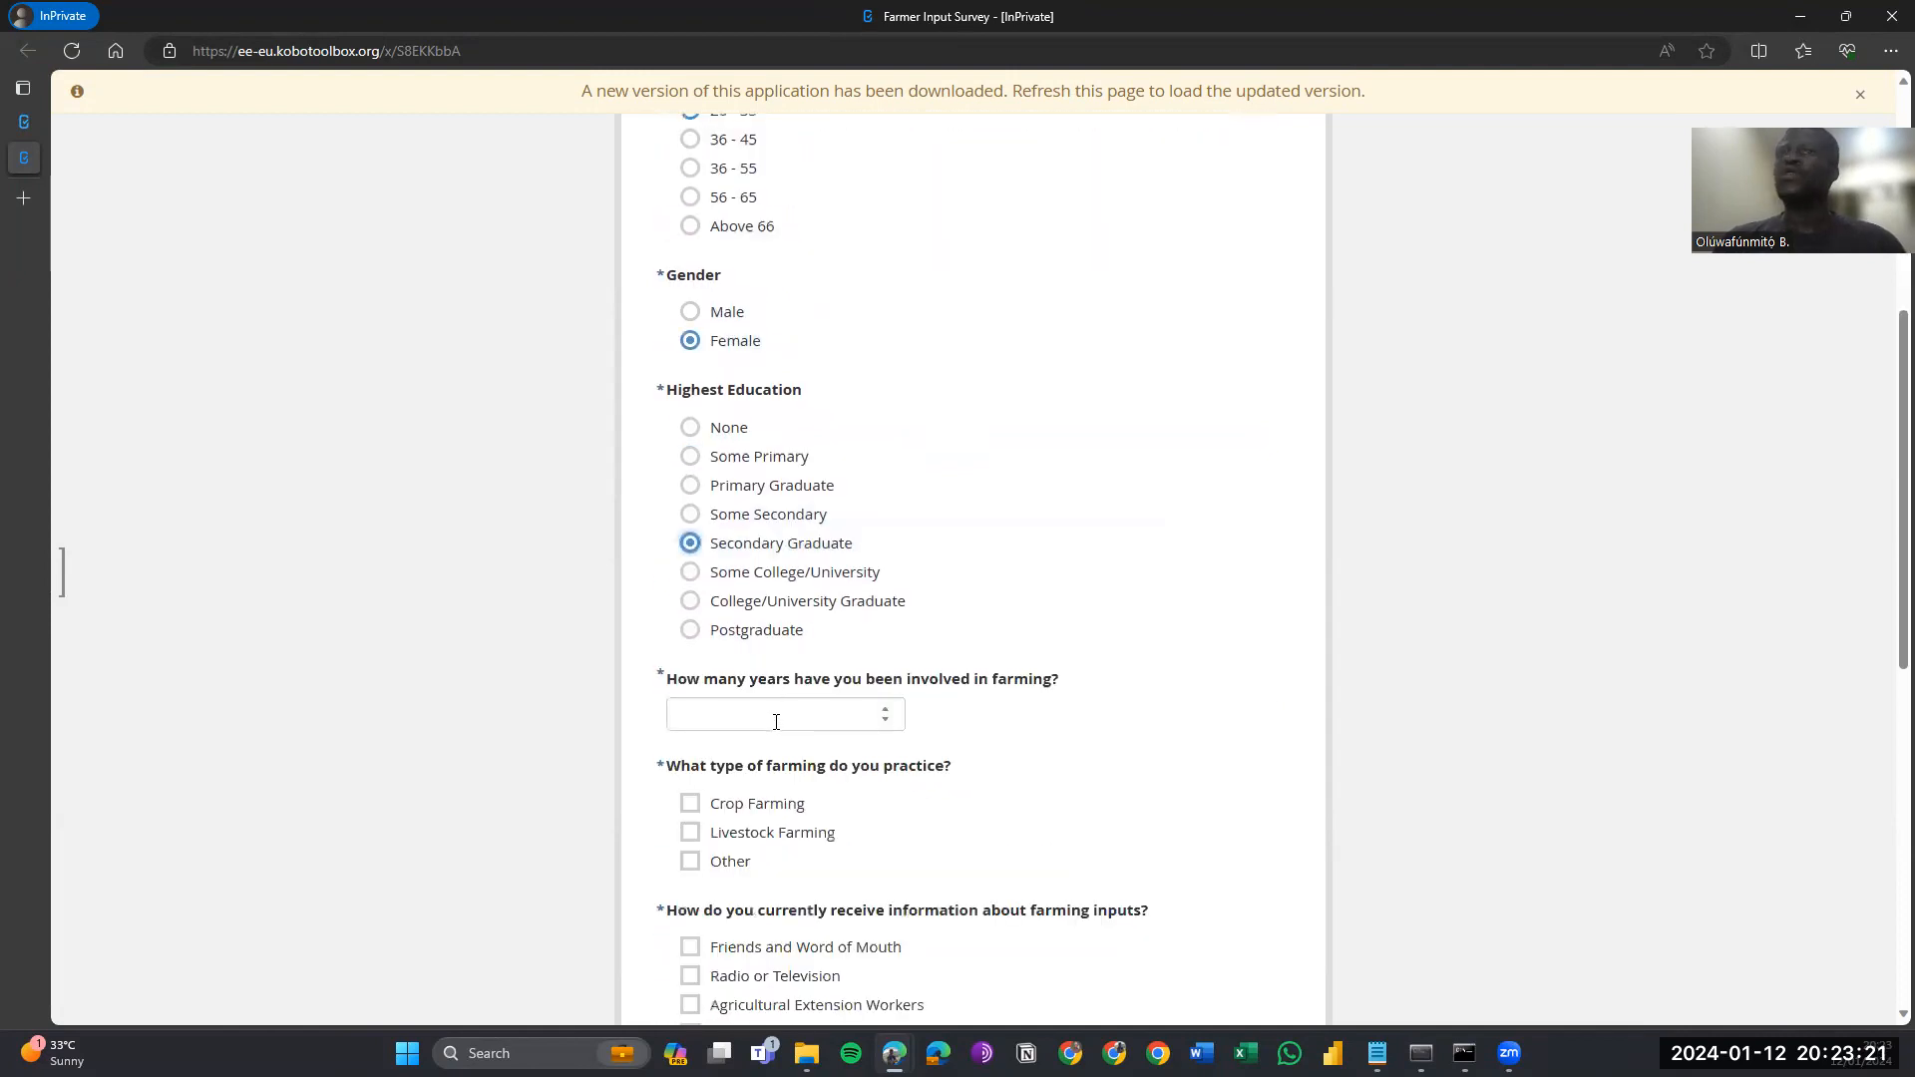
{"action": "left_click", "coordinate": [776, 724]}
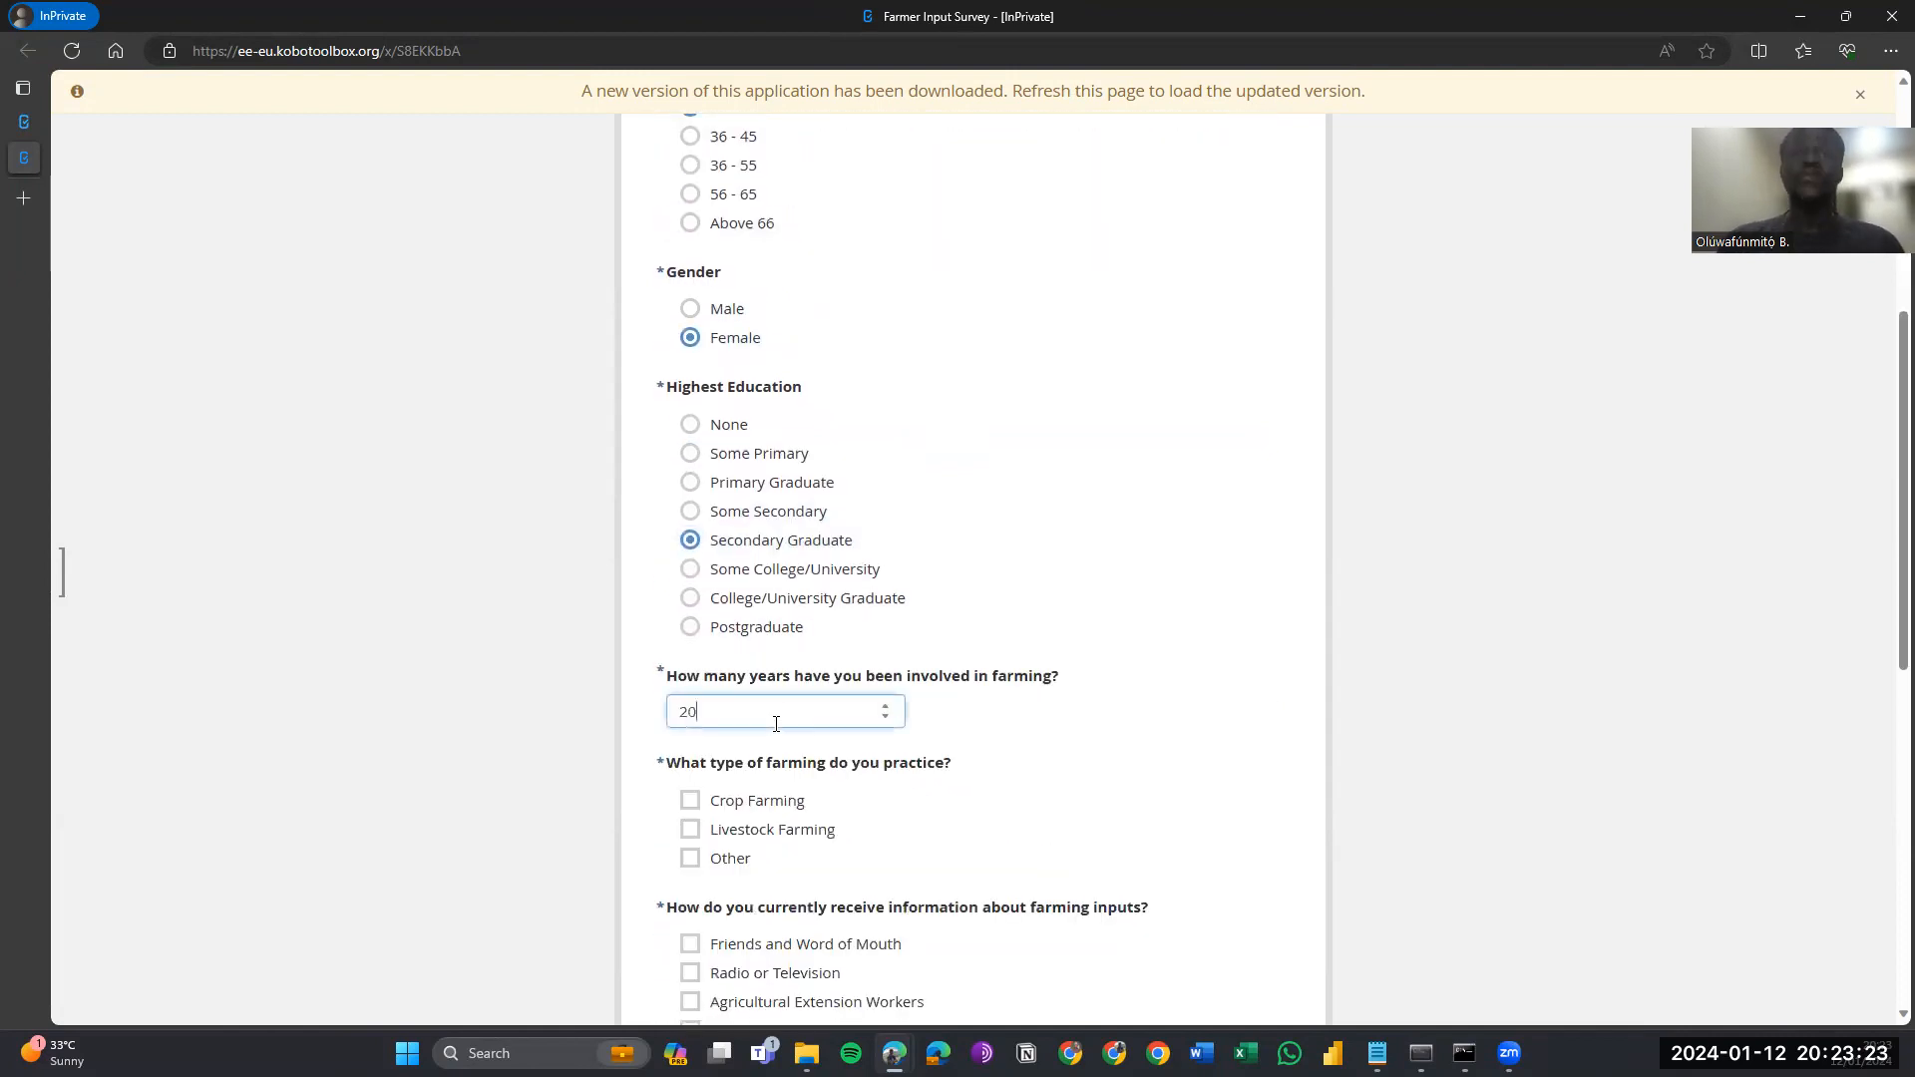
{"action": "scroll", "coordinate": [775, 724], "scroll_direction": "down", "scroll_amount": 2}
{"action": "left_click", "coordinate": [710, 682]}
Answer the remaining questions, including crops info 'Farming Inputs that are chea' and follow-ups No, and submit.
{"action": "scroll", "coordinate": [935, 736], "scroll_direction": "down", "scroll_amount": 5}
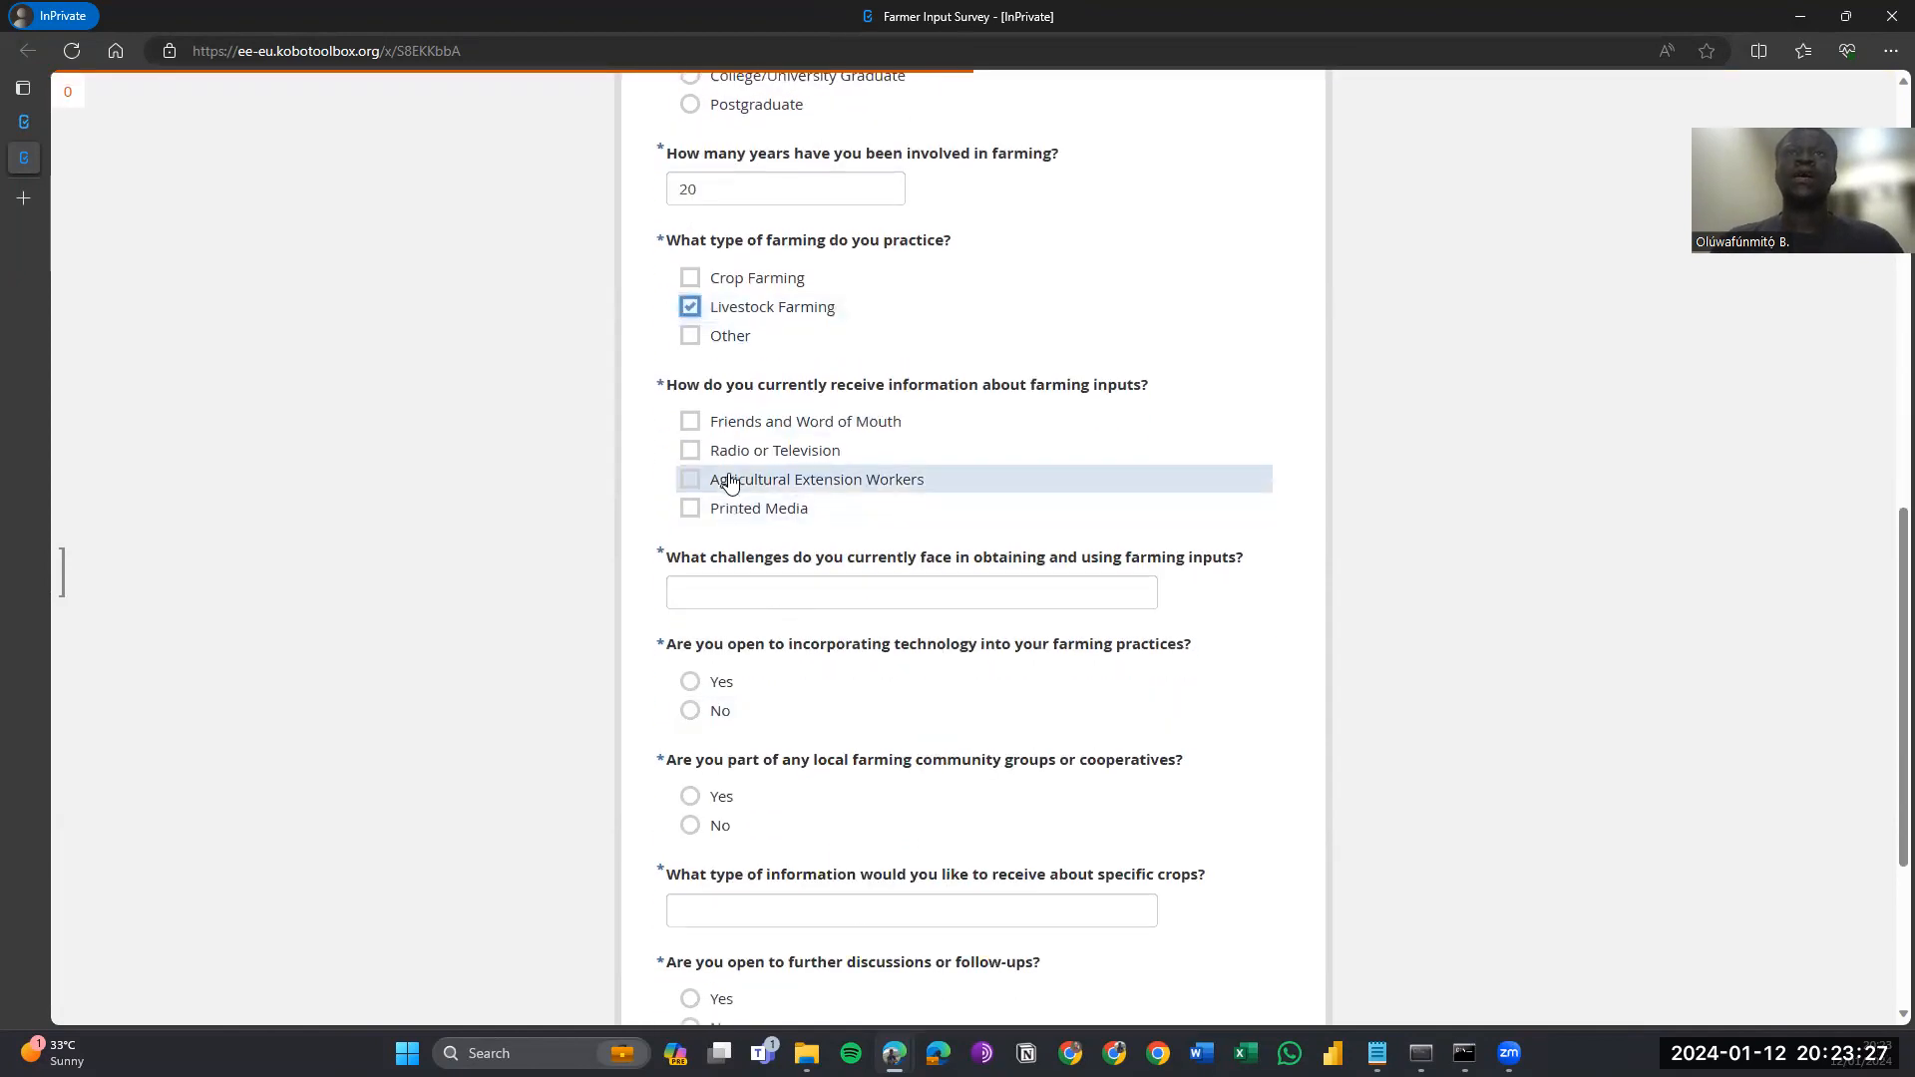
{"action": "left_click", "coordinate": [730, 480]}
{"action": "left_click", "coordinate": [785, 594]}
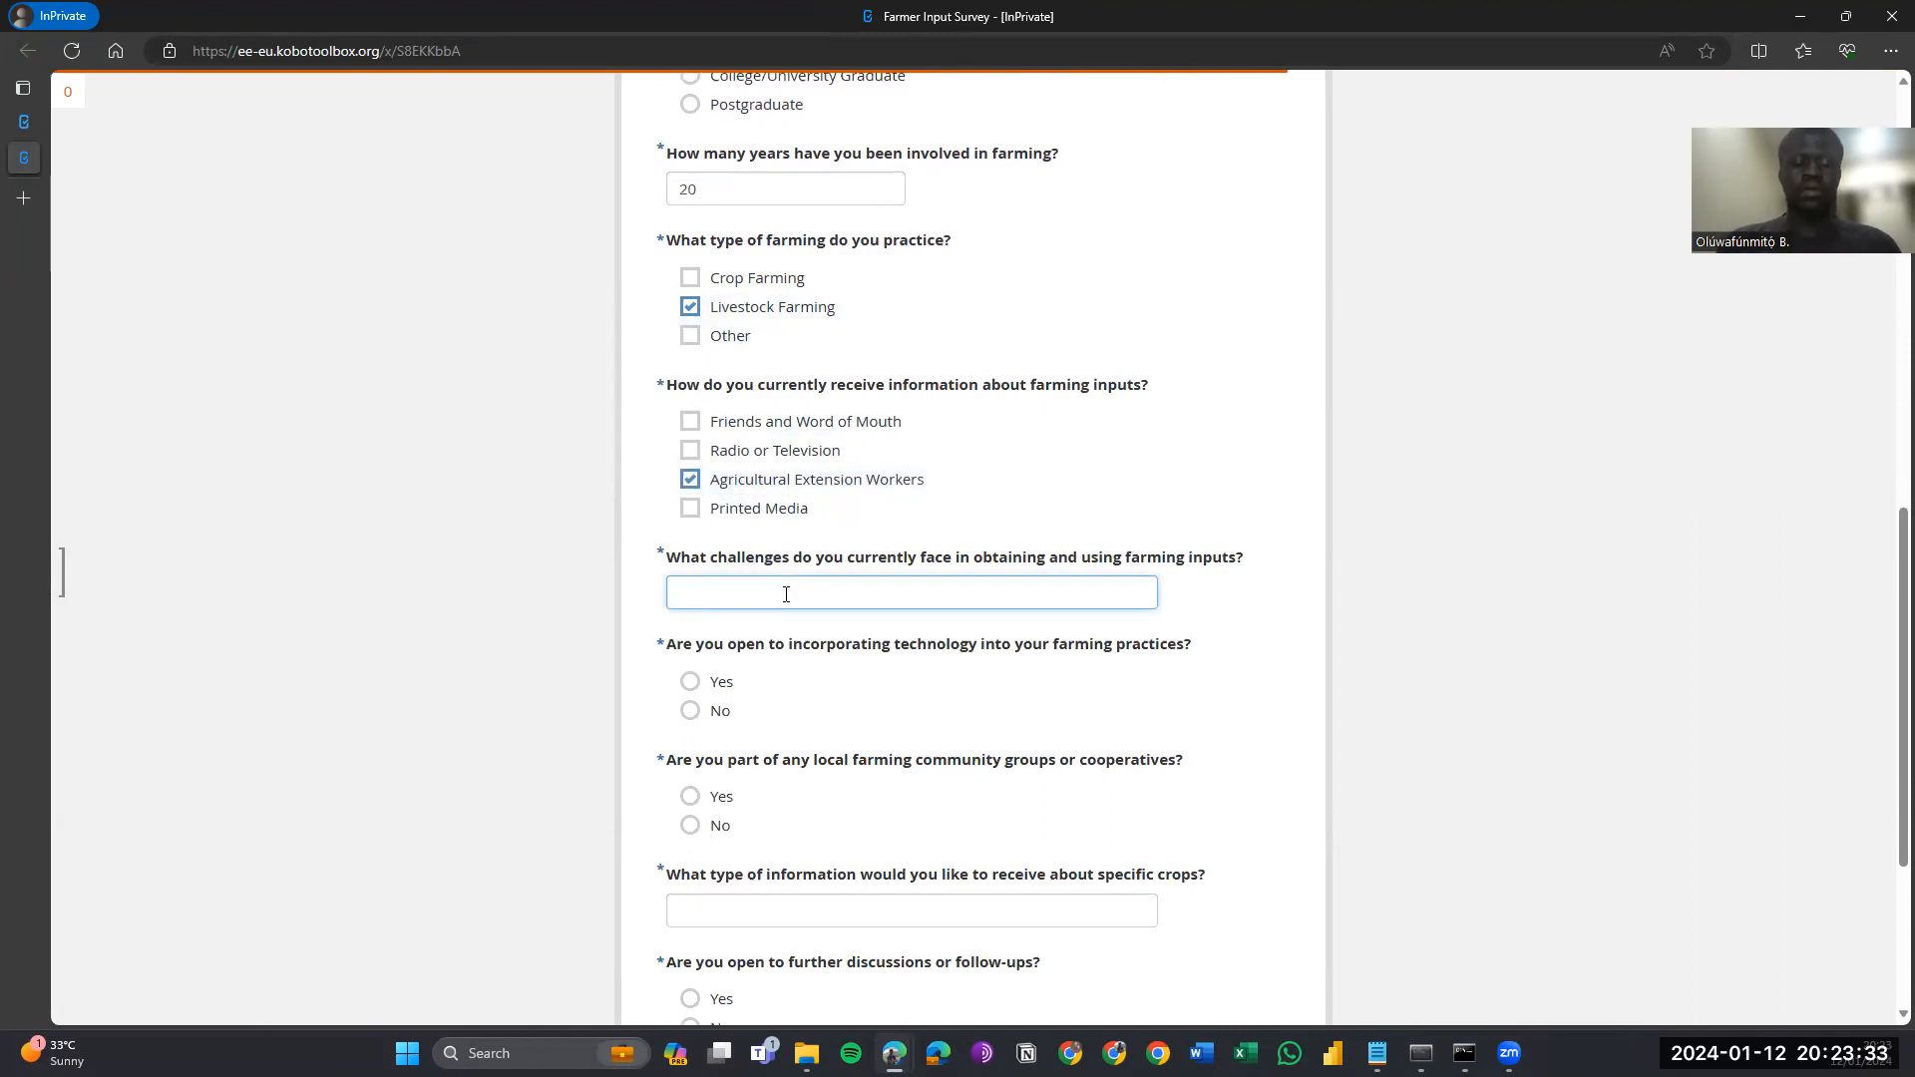
{"action": "left_click", "coordinate": [694, 710]}
{"action": "scroll", "coordinate": [698, 710], "scroll_direction": "down", "scroll_amount": 2}
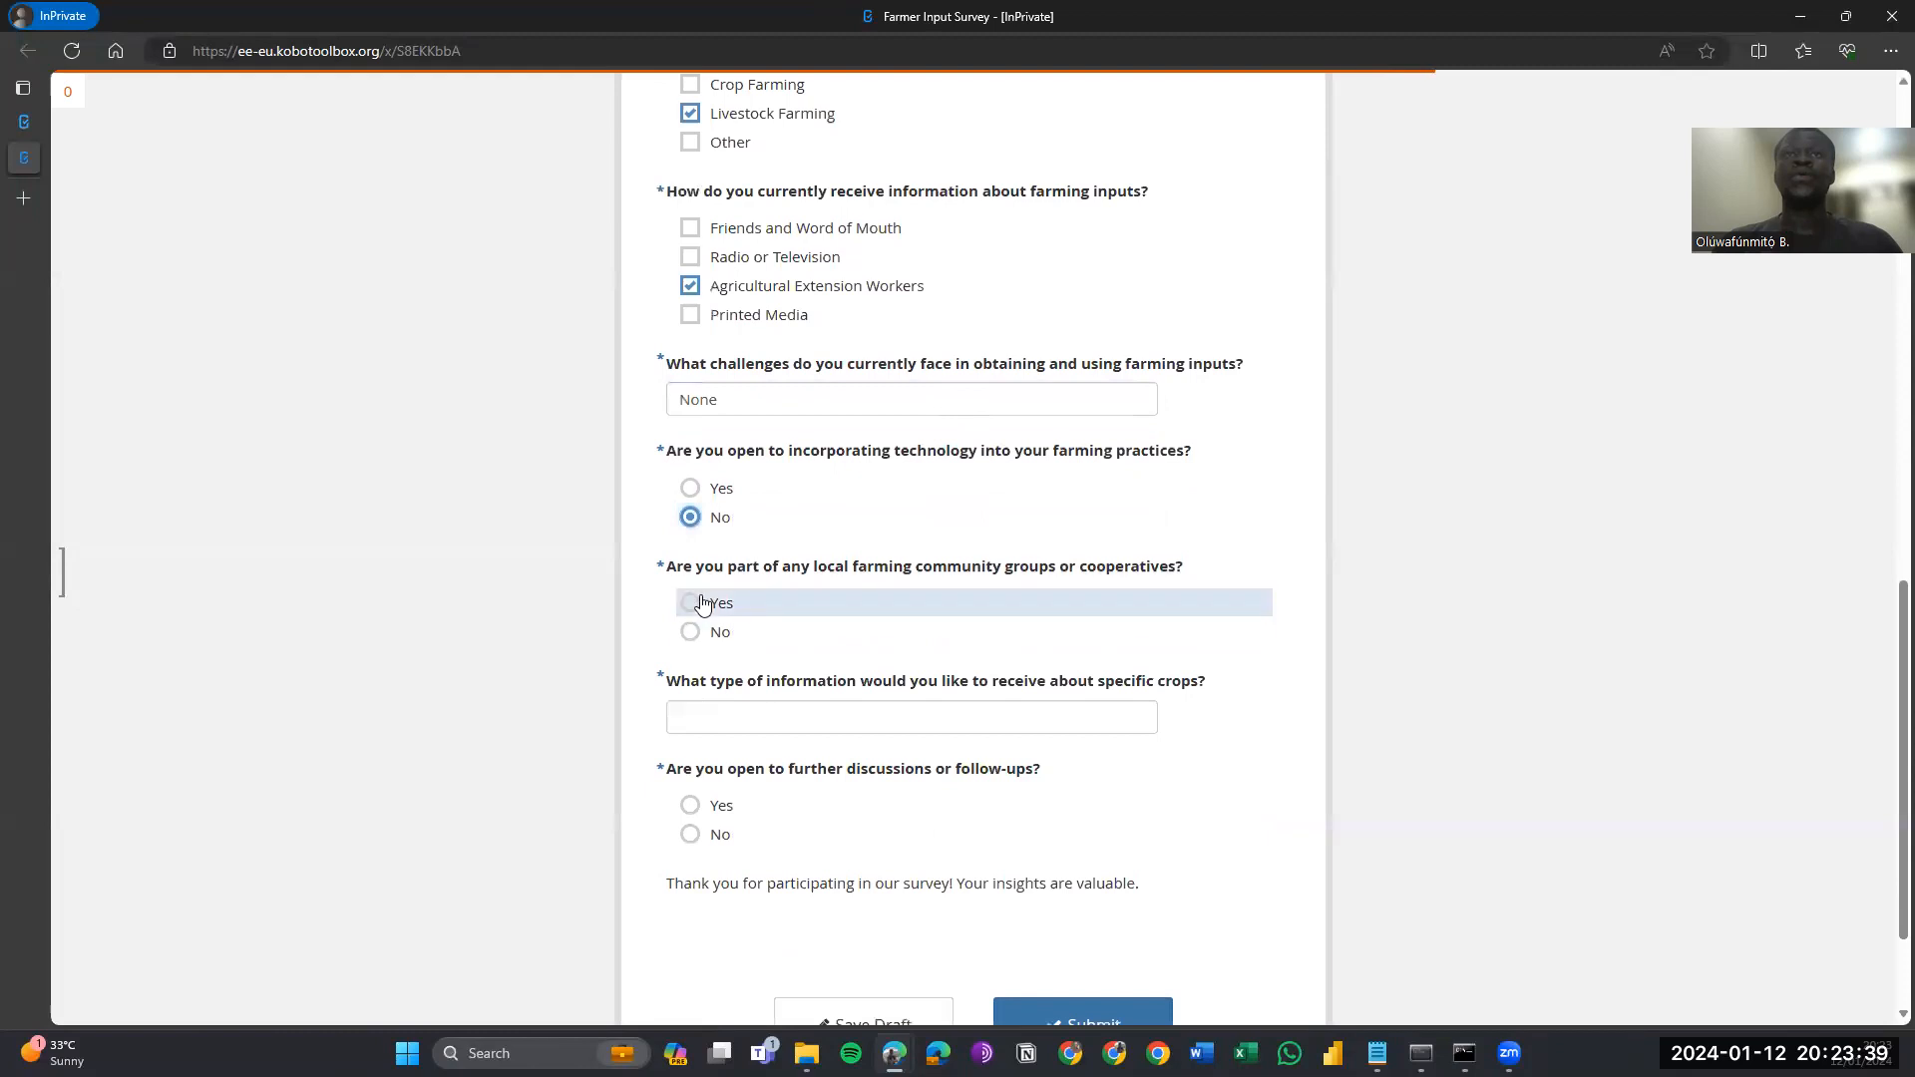
{"action": "left_click", "coordinate": [707, 605]}
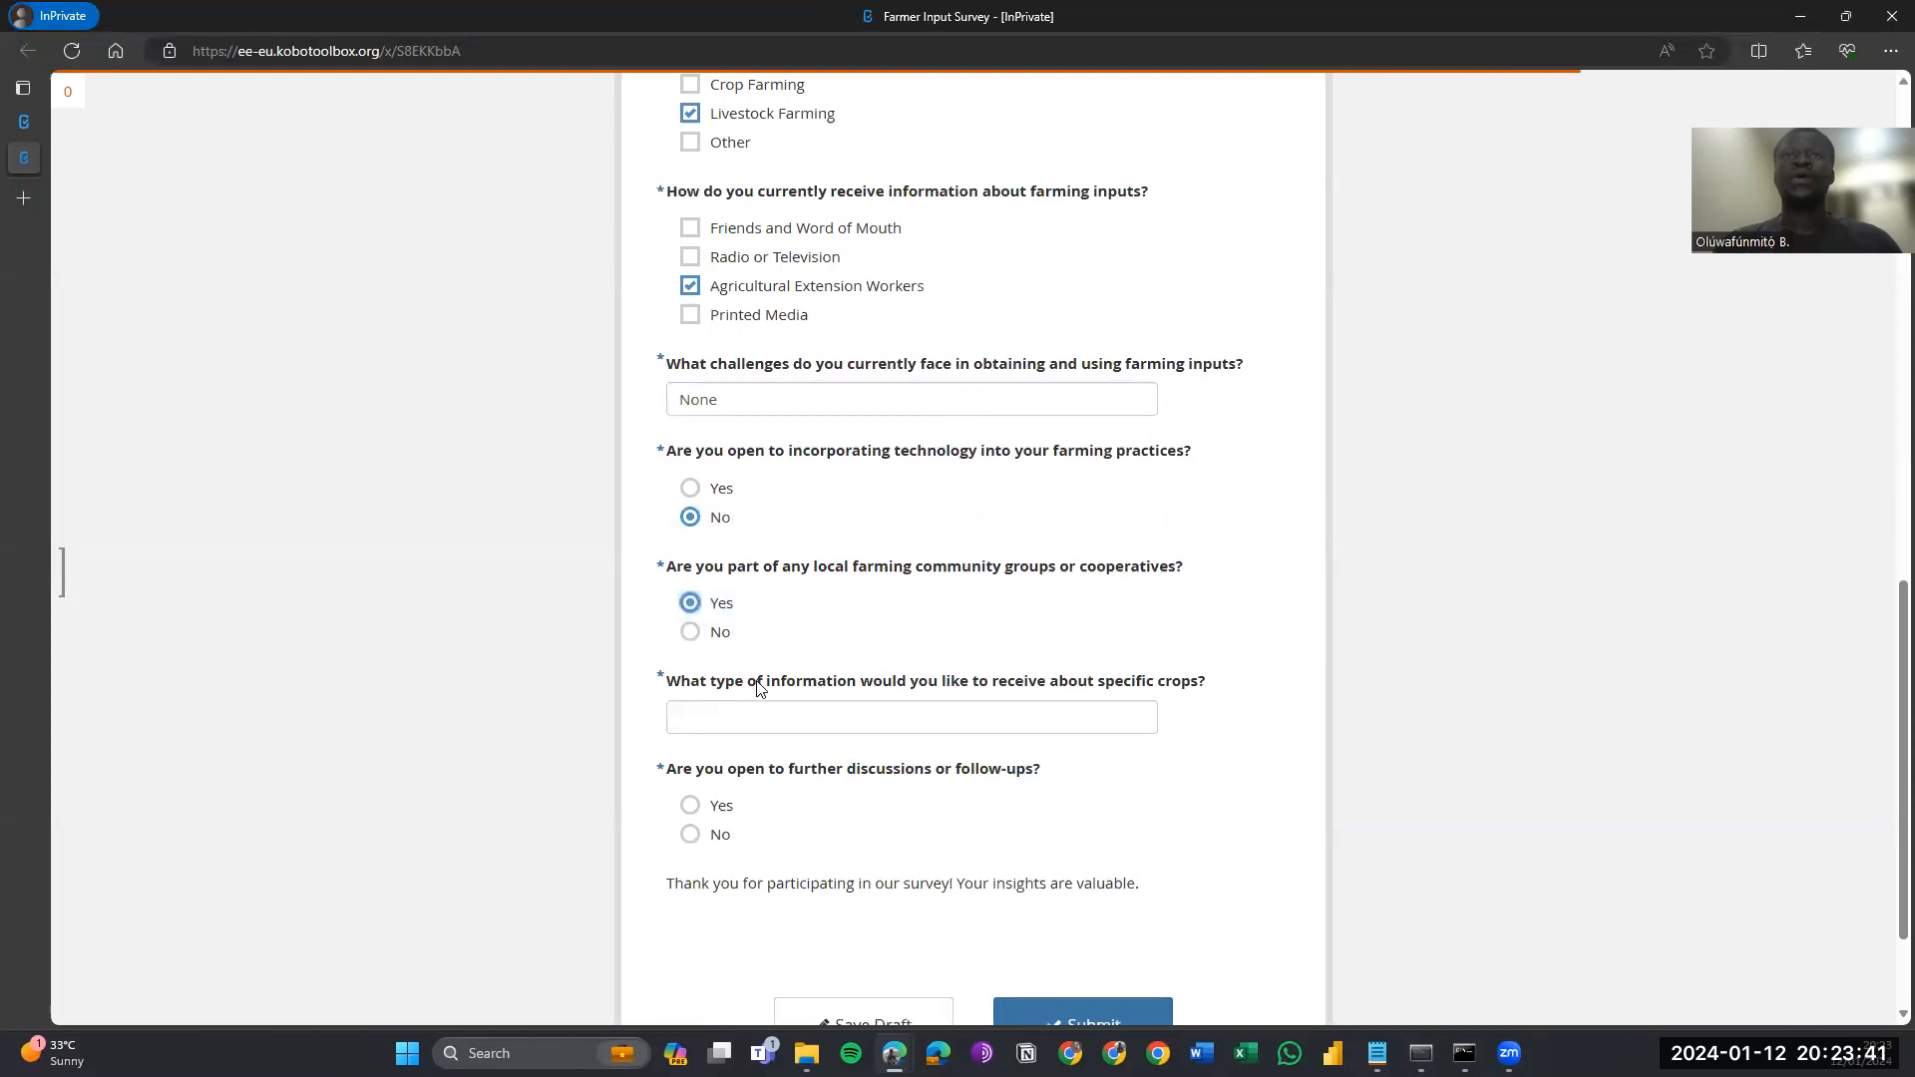
{"action": "left_click", "coordinate": [776, 710]}
{"action": "type", "text": "Farming Inp"}
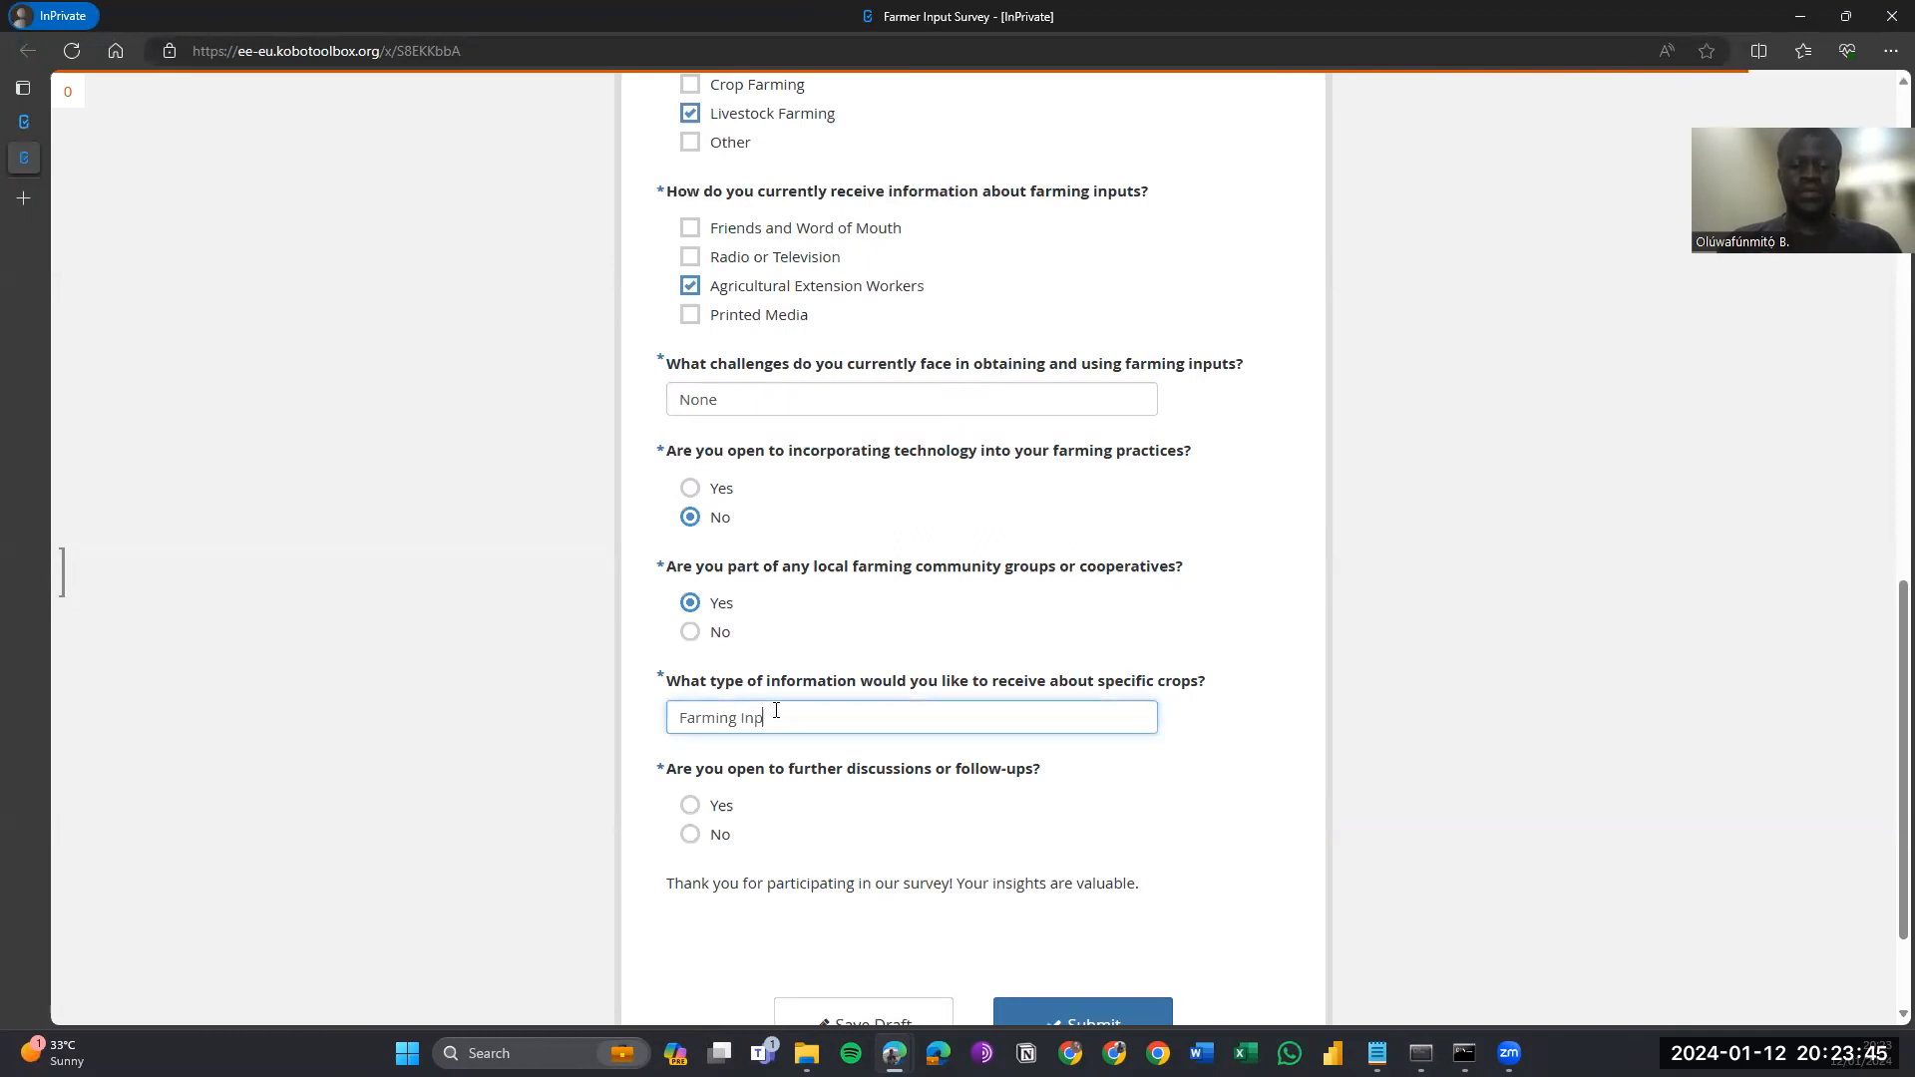
{"action": "type", "text": "uts that are cheap"}
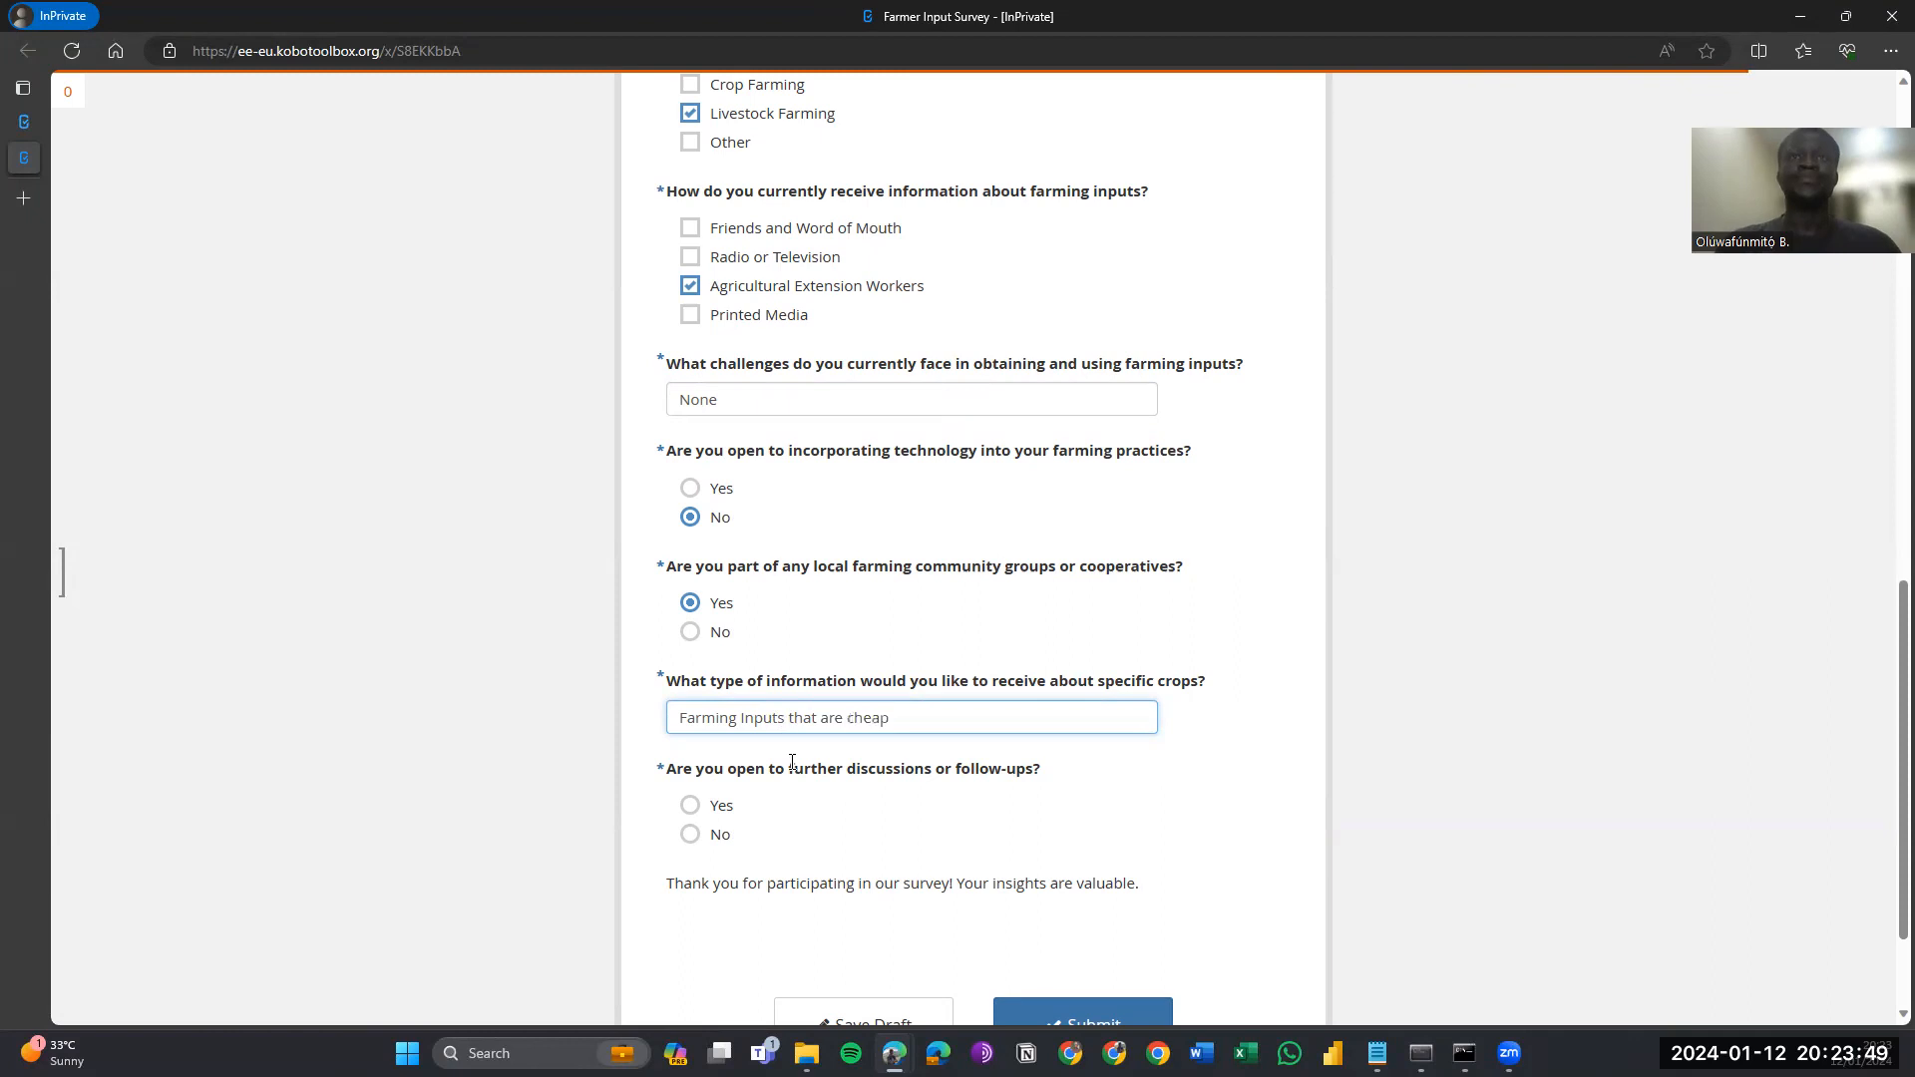
{"action": "left_click", "coordinate": [715, 838]}
{"action": "scroll", "coordinate": [717, 842], "scroll_direction": "down", "scroll_amount": 1}
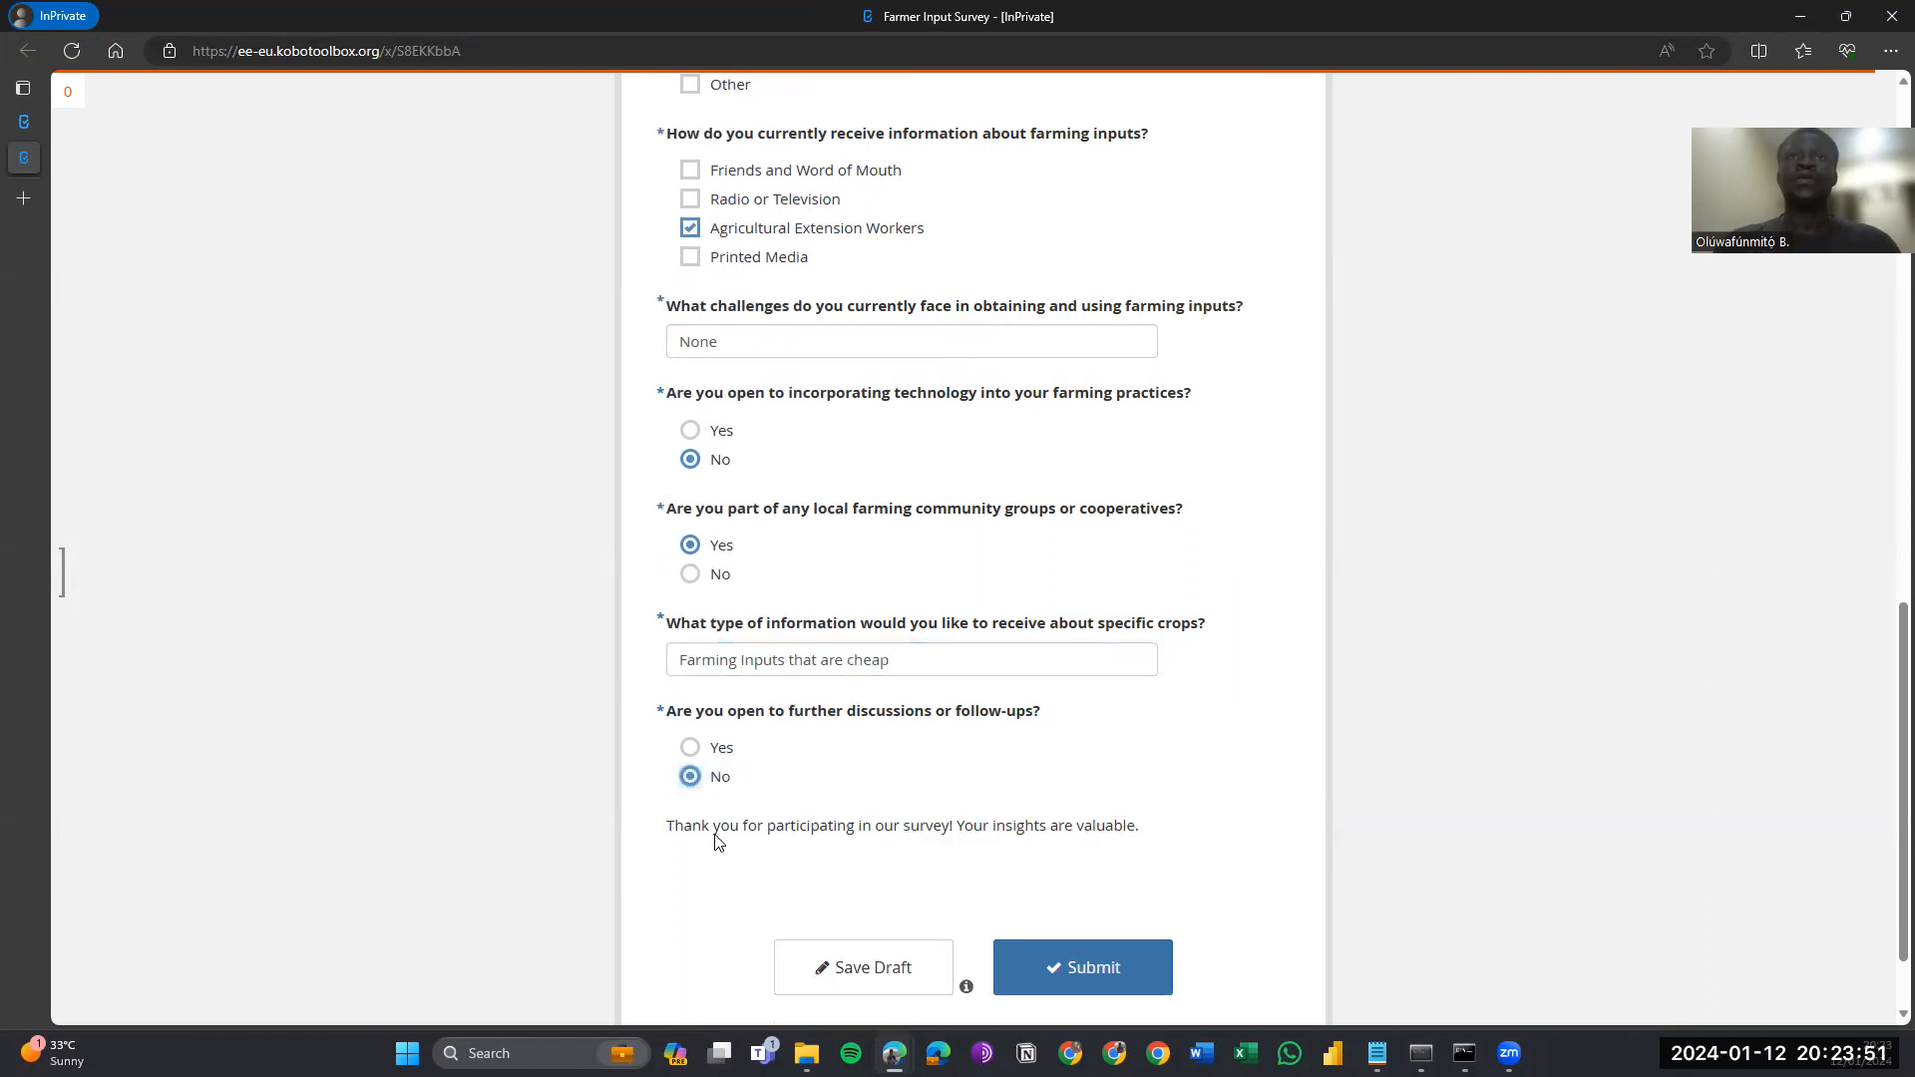
{"action": "scroll", "coordinate": [715, 841], "scroll_direction": "down", "scroll_amount": 1}
{"action": "left_click", "coordinate": [1072, 881]}
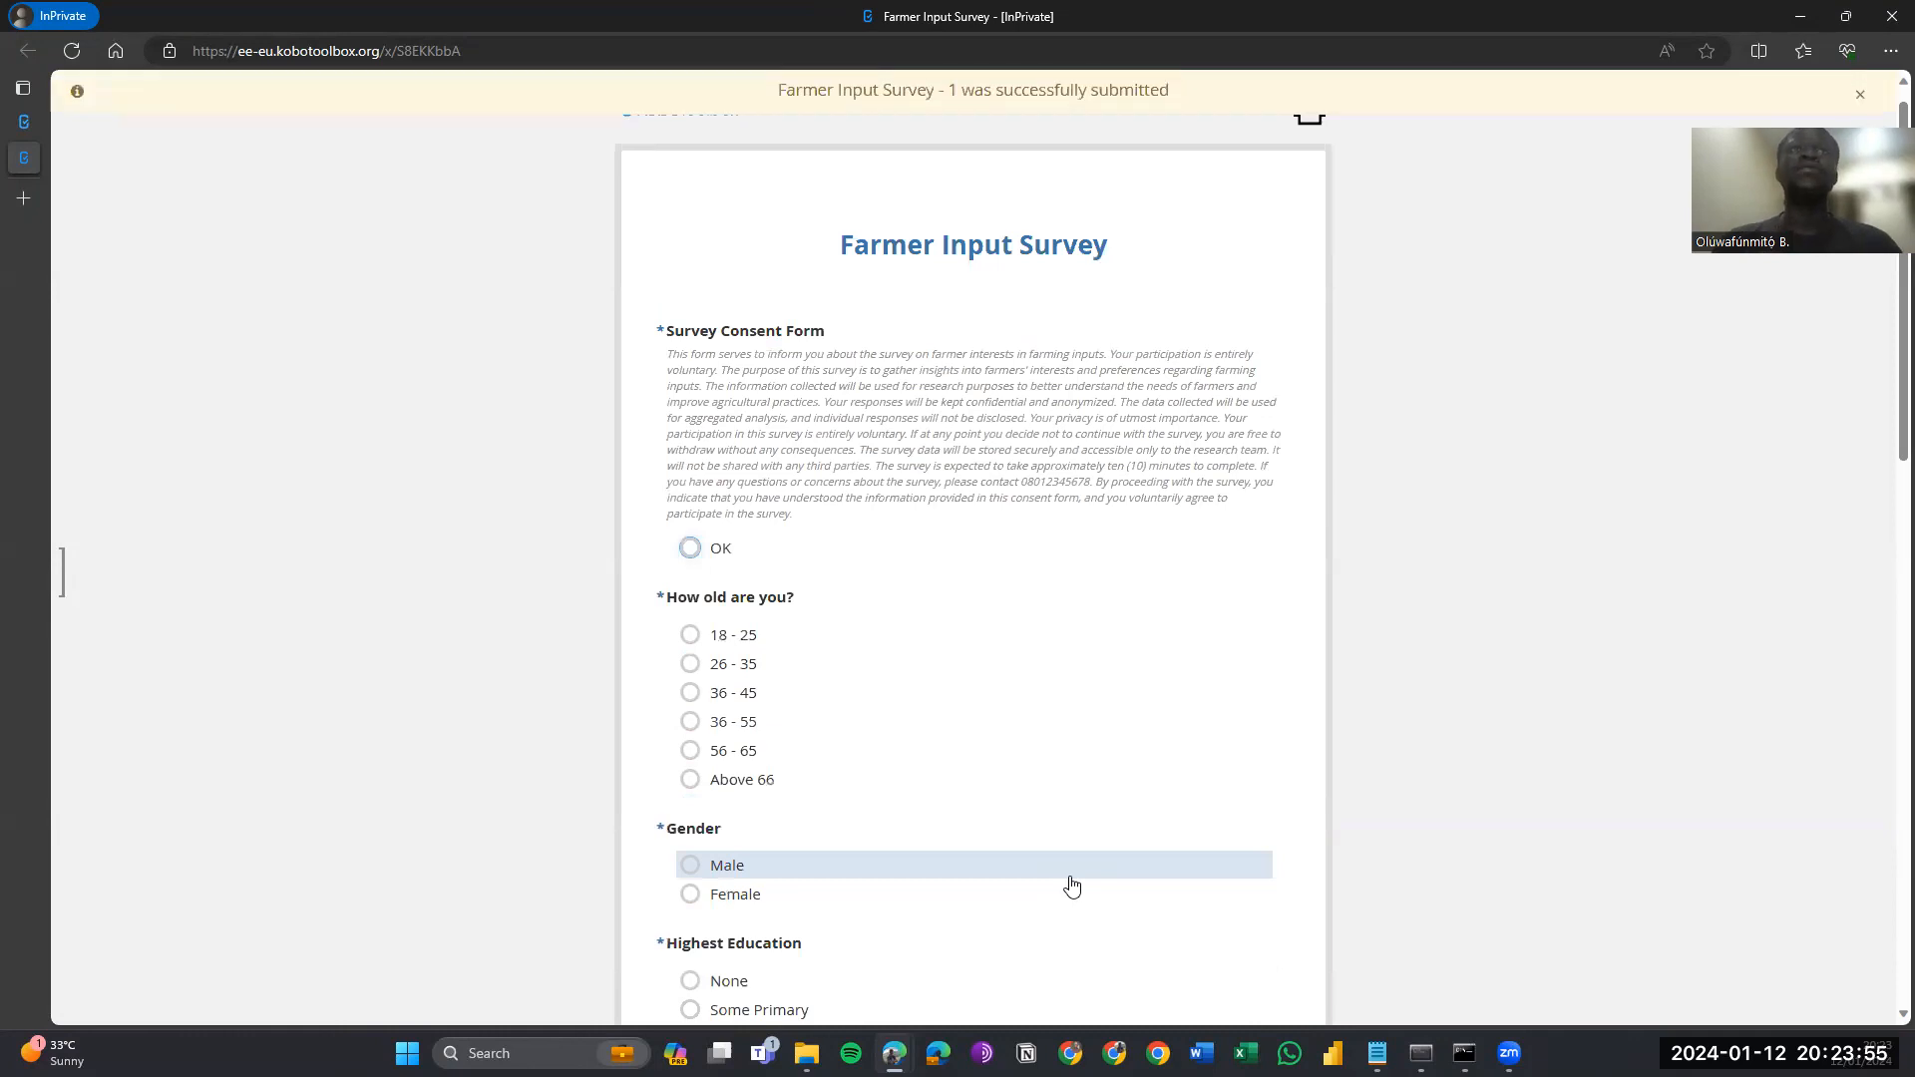
Reload the Farmer Input Survey project and check its data table for the new submission.
{"action": "key", "text": "ctrl+shift+Tab"}
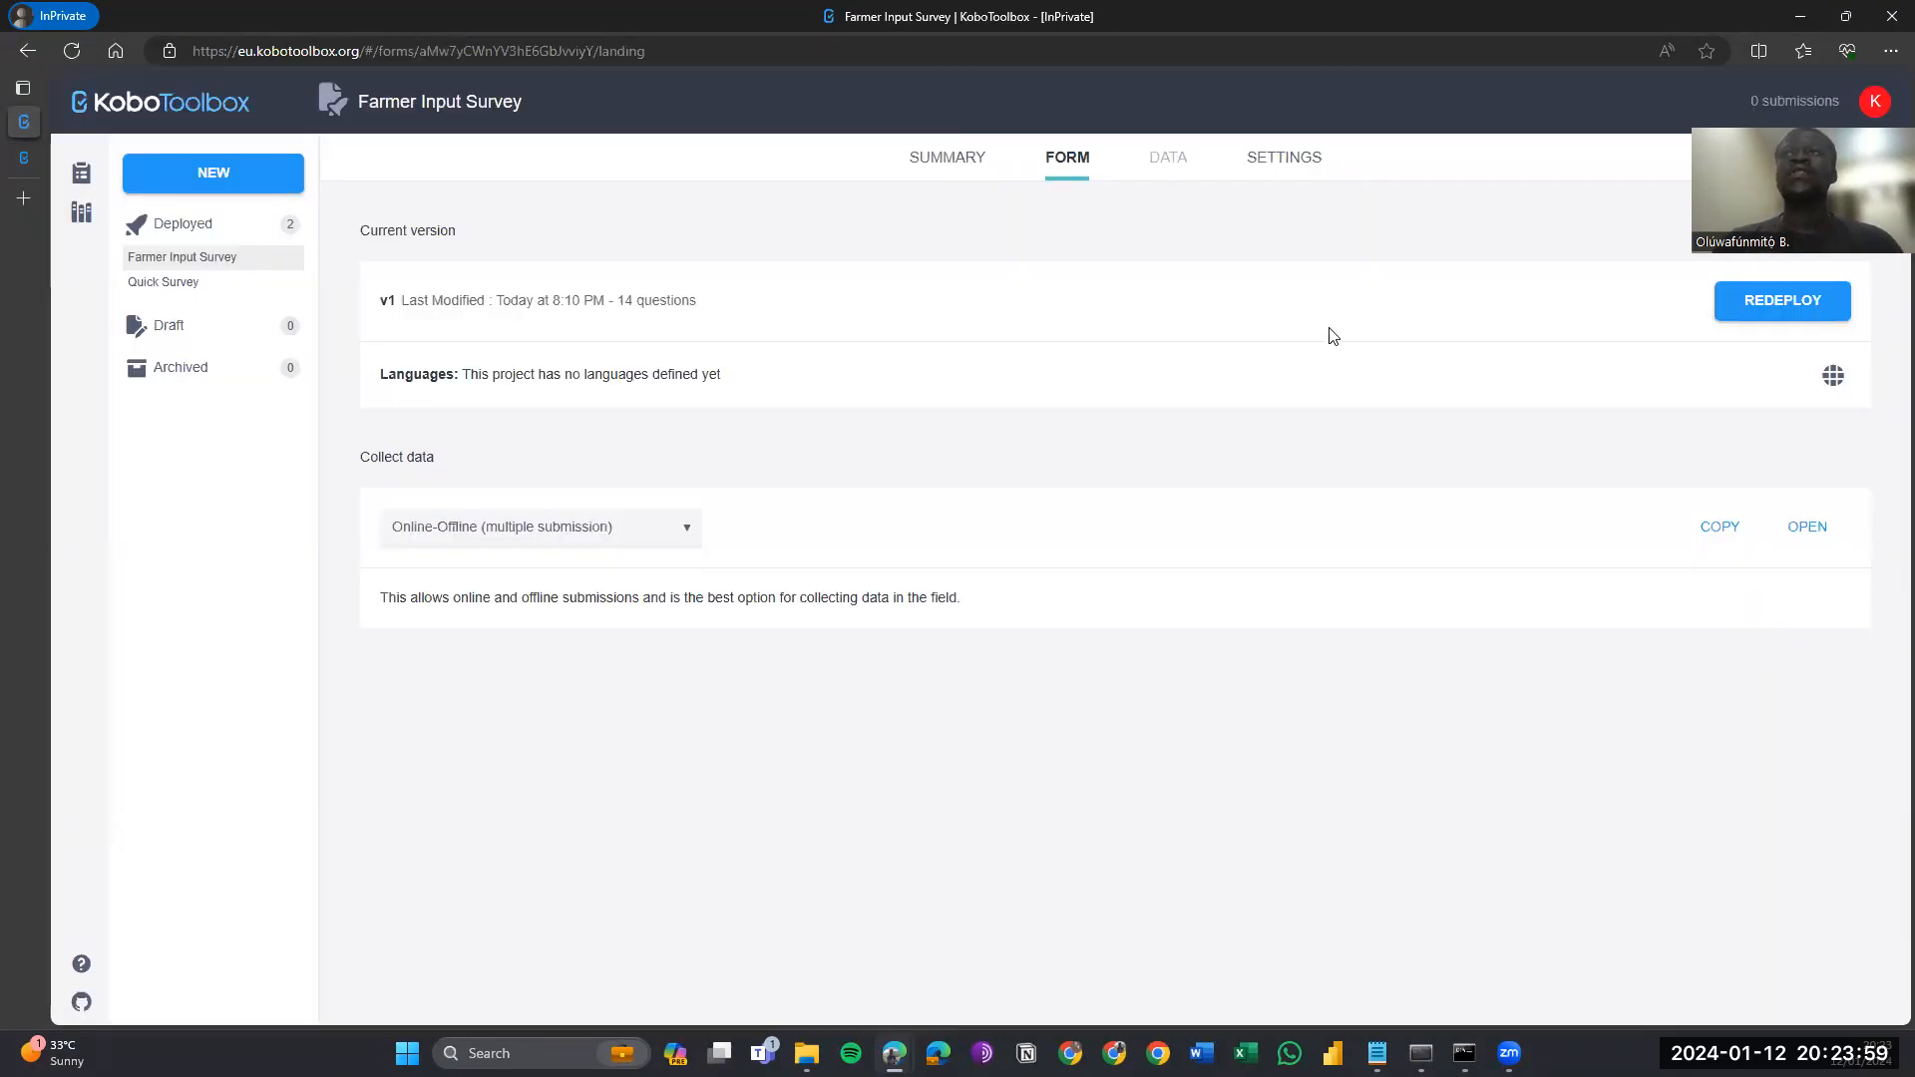
{"action": "key", "text": "F5"}
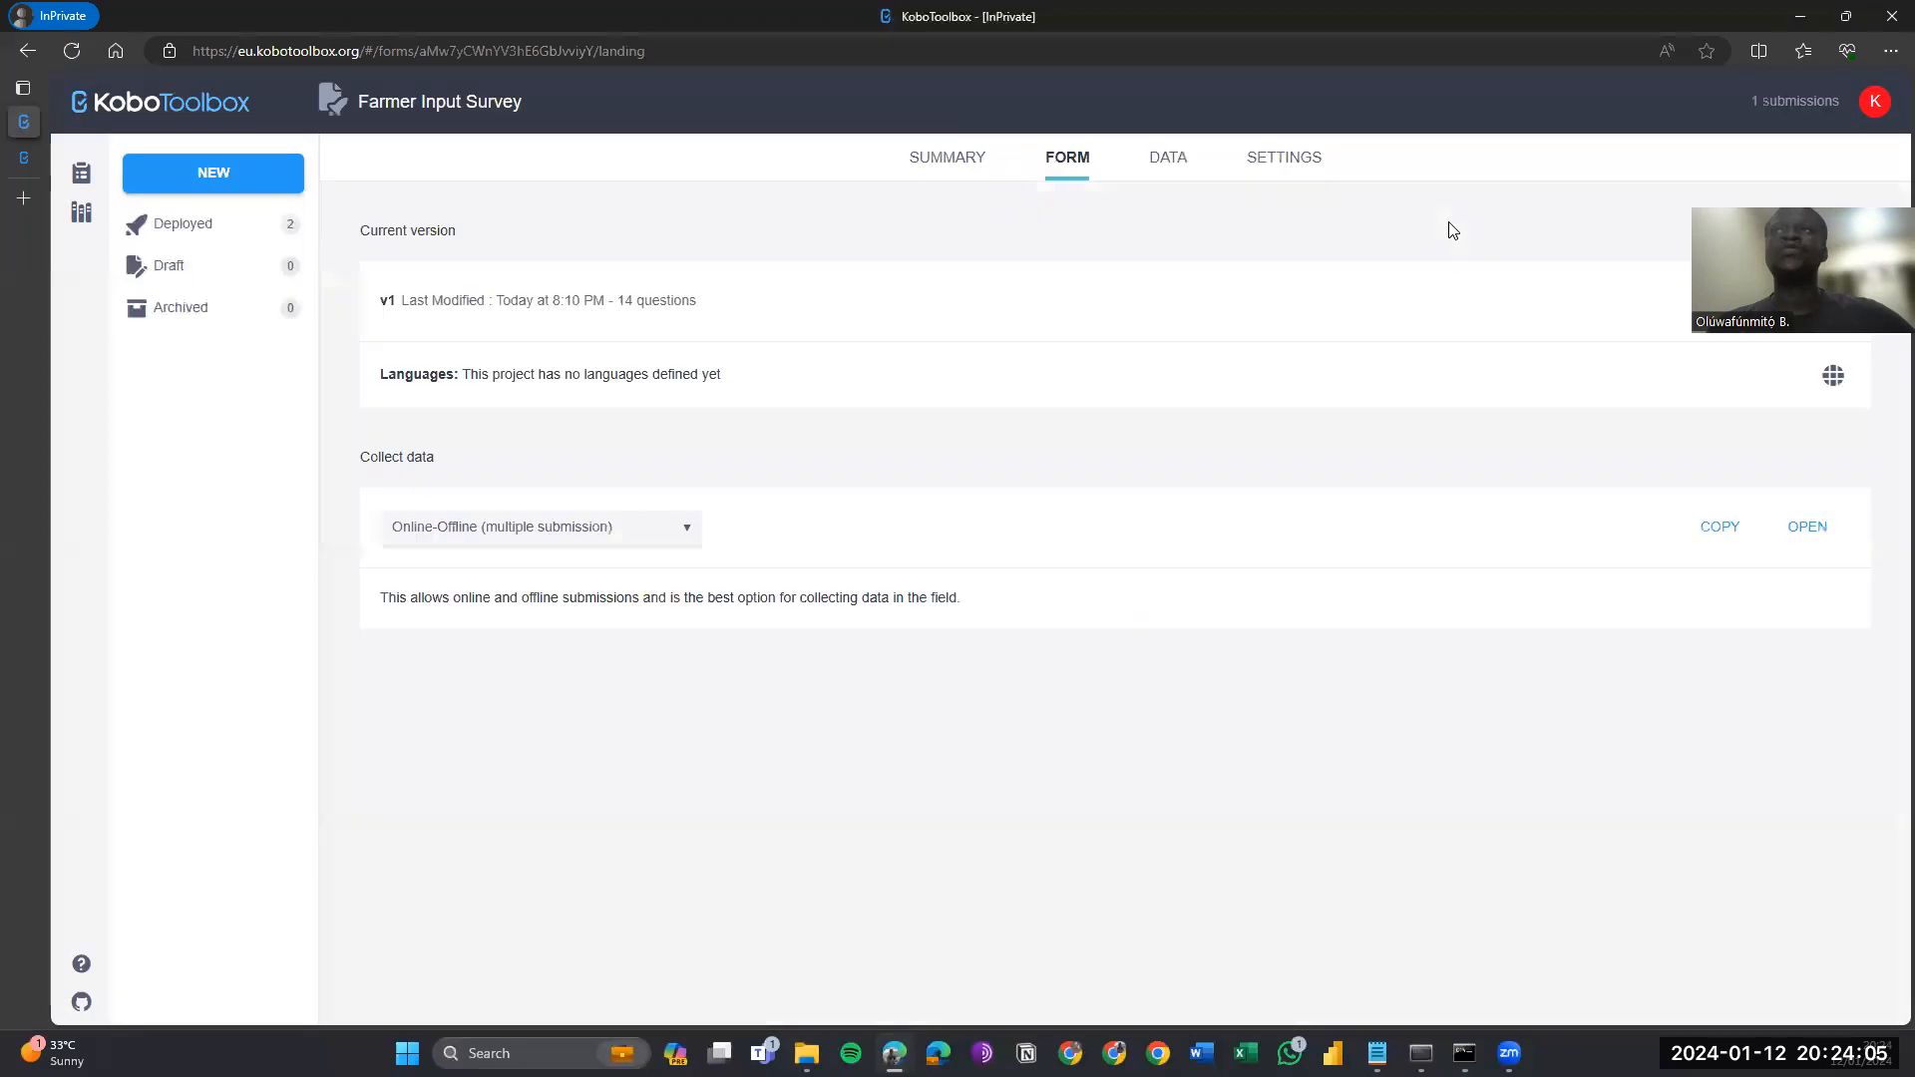
{"action": "left_click", "coordinate": [1153, 164]}
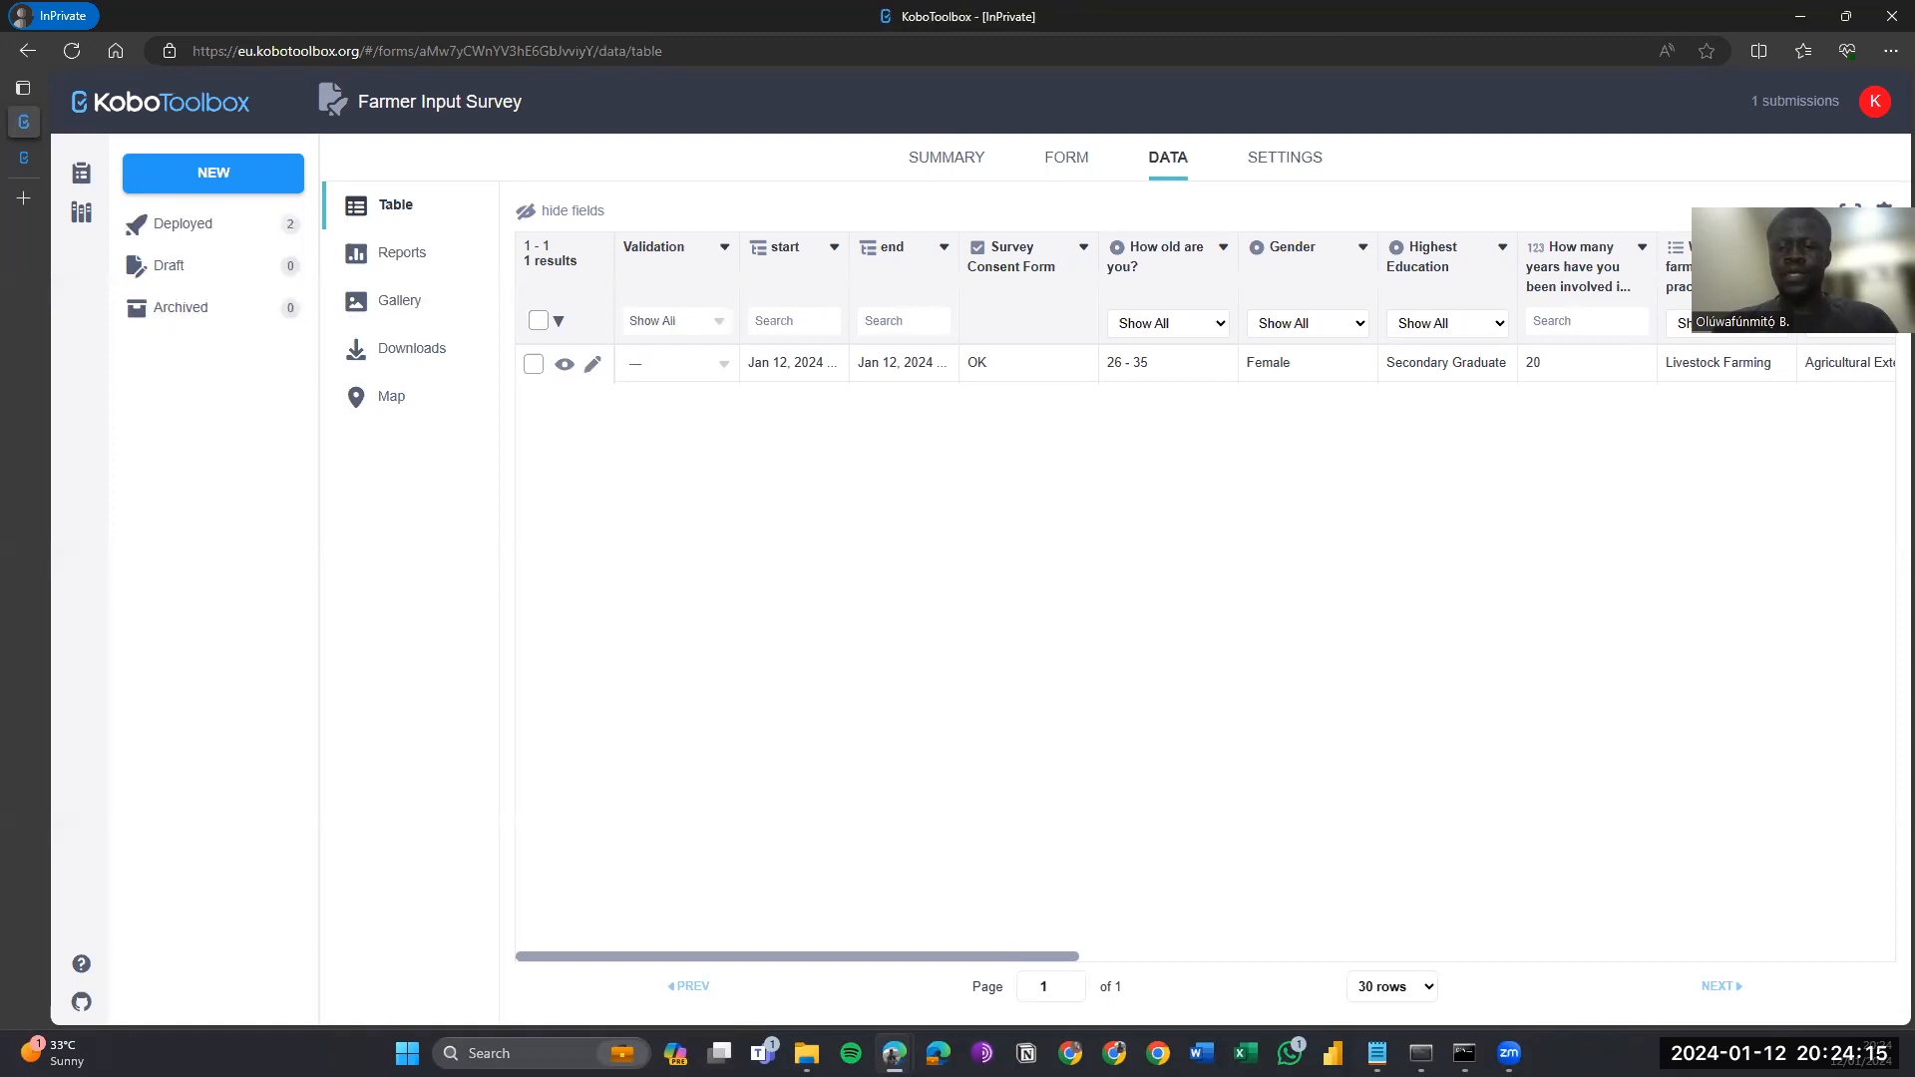
{"action": "key", "text": "alt+Tab"}
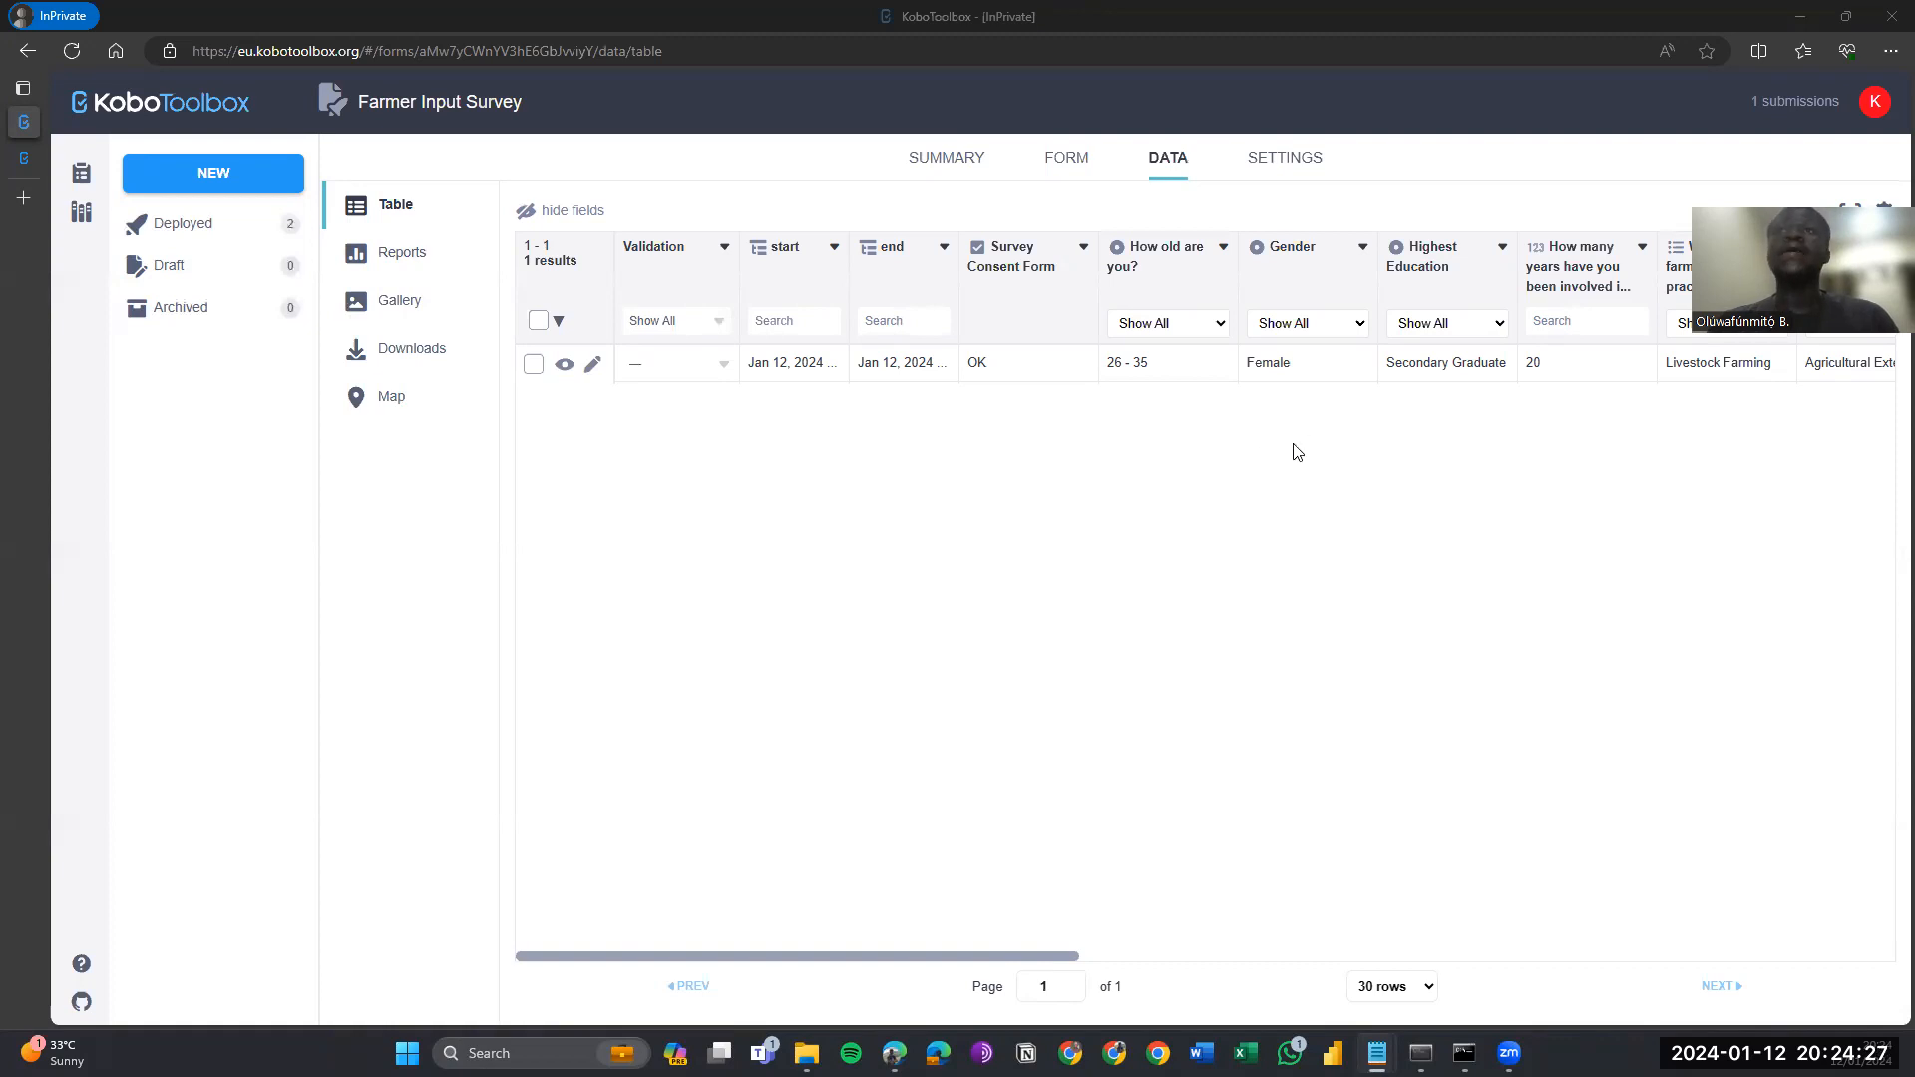
{"action": "left_click", "coordinate": [1284, 160]}
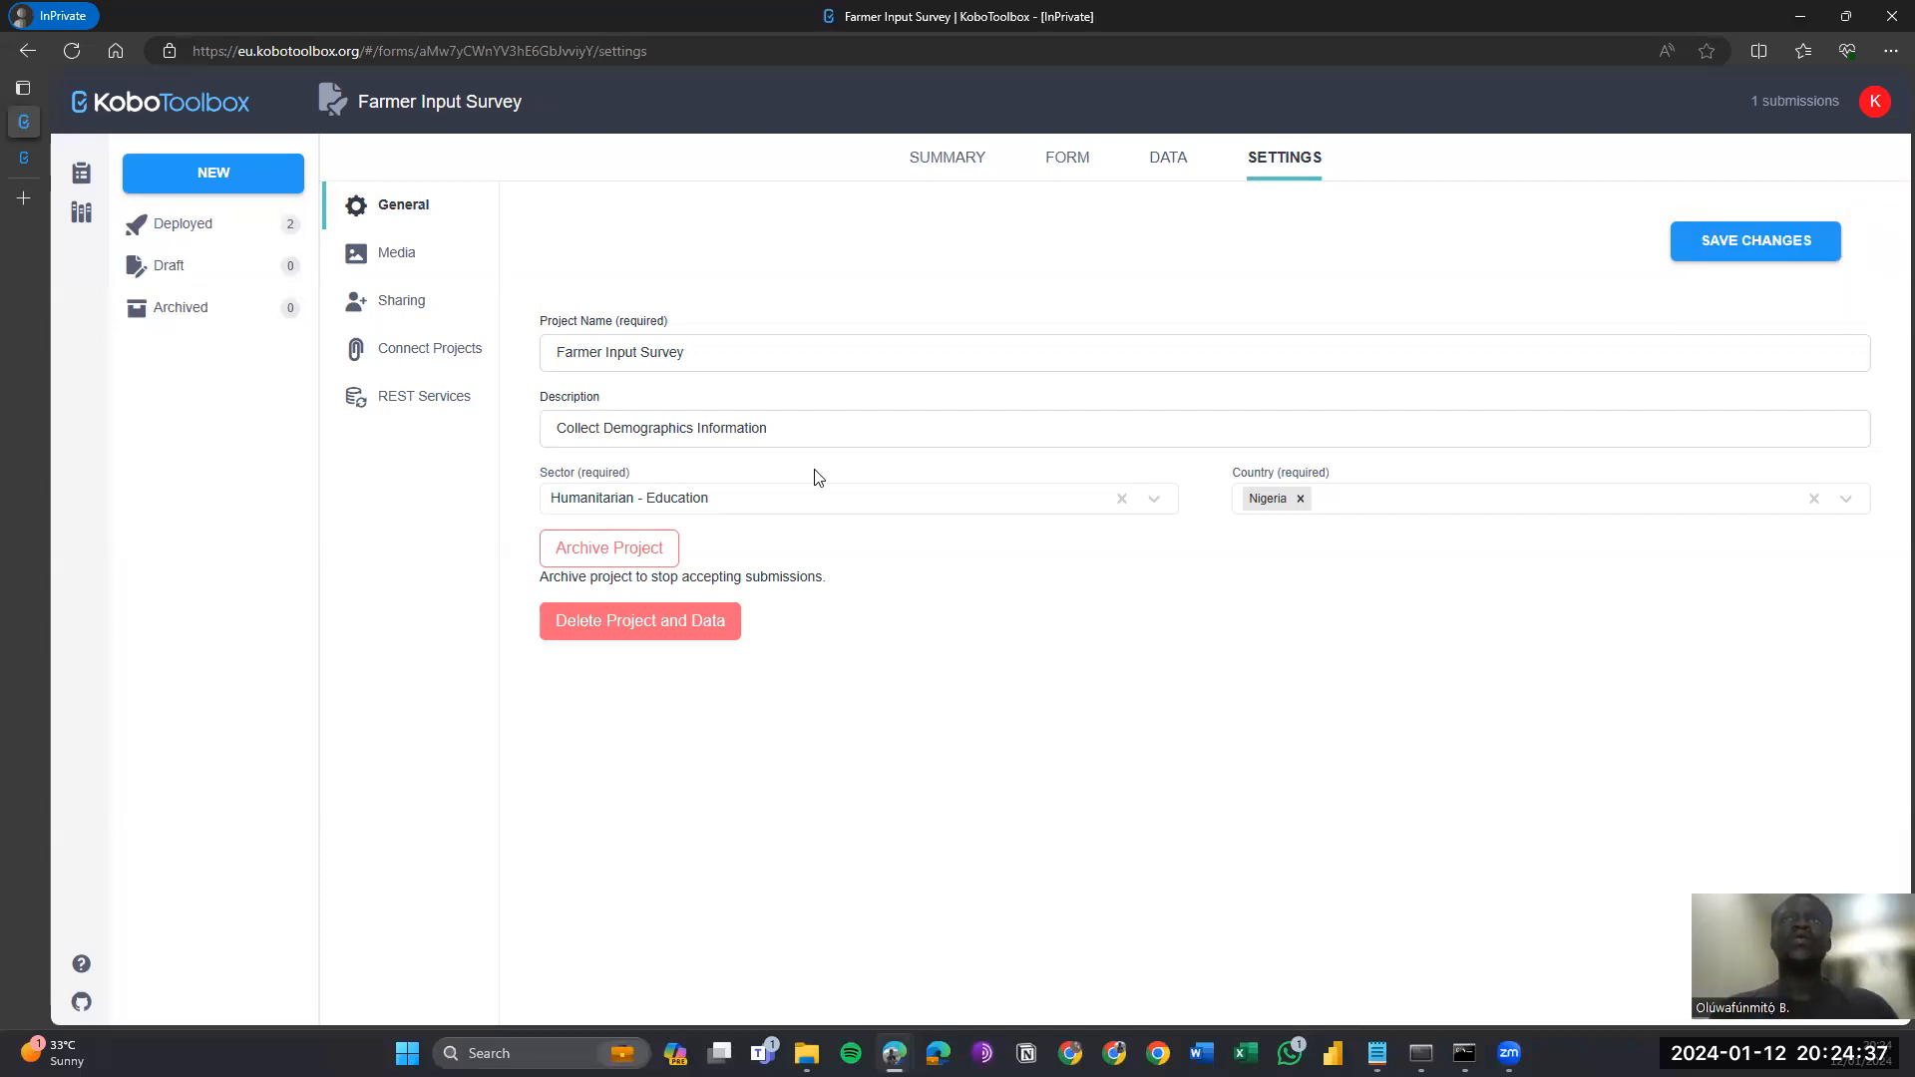
In the Sharing settings, allow anyone with the link to view the form's submissions.
{"action": "left_click", "coordinate": [388, 313]}
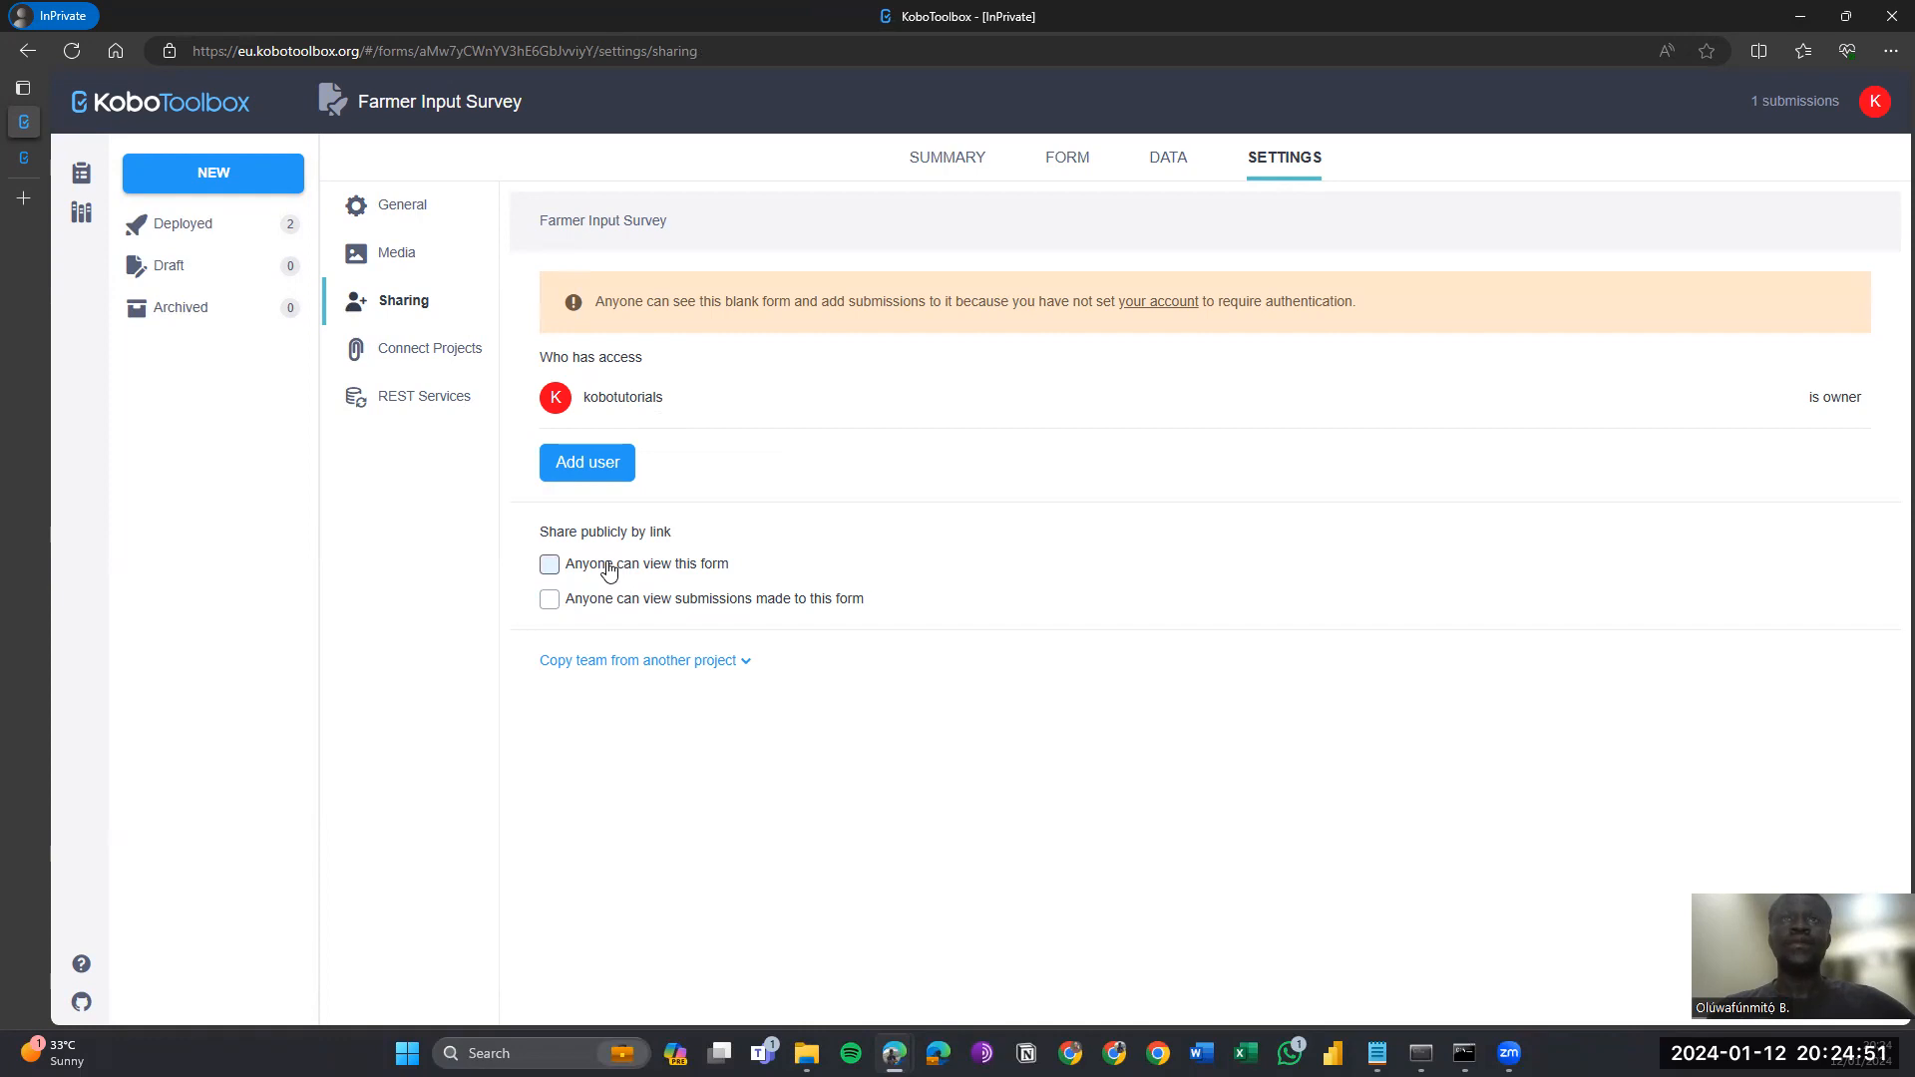
{"action": "left_click", "coordinate": [550, 566]}
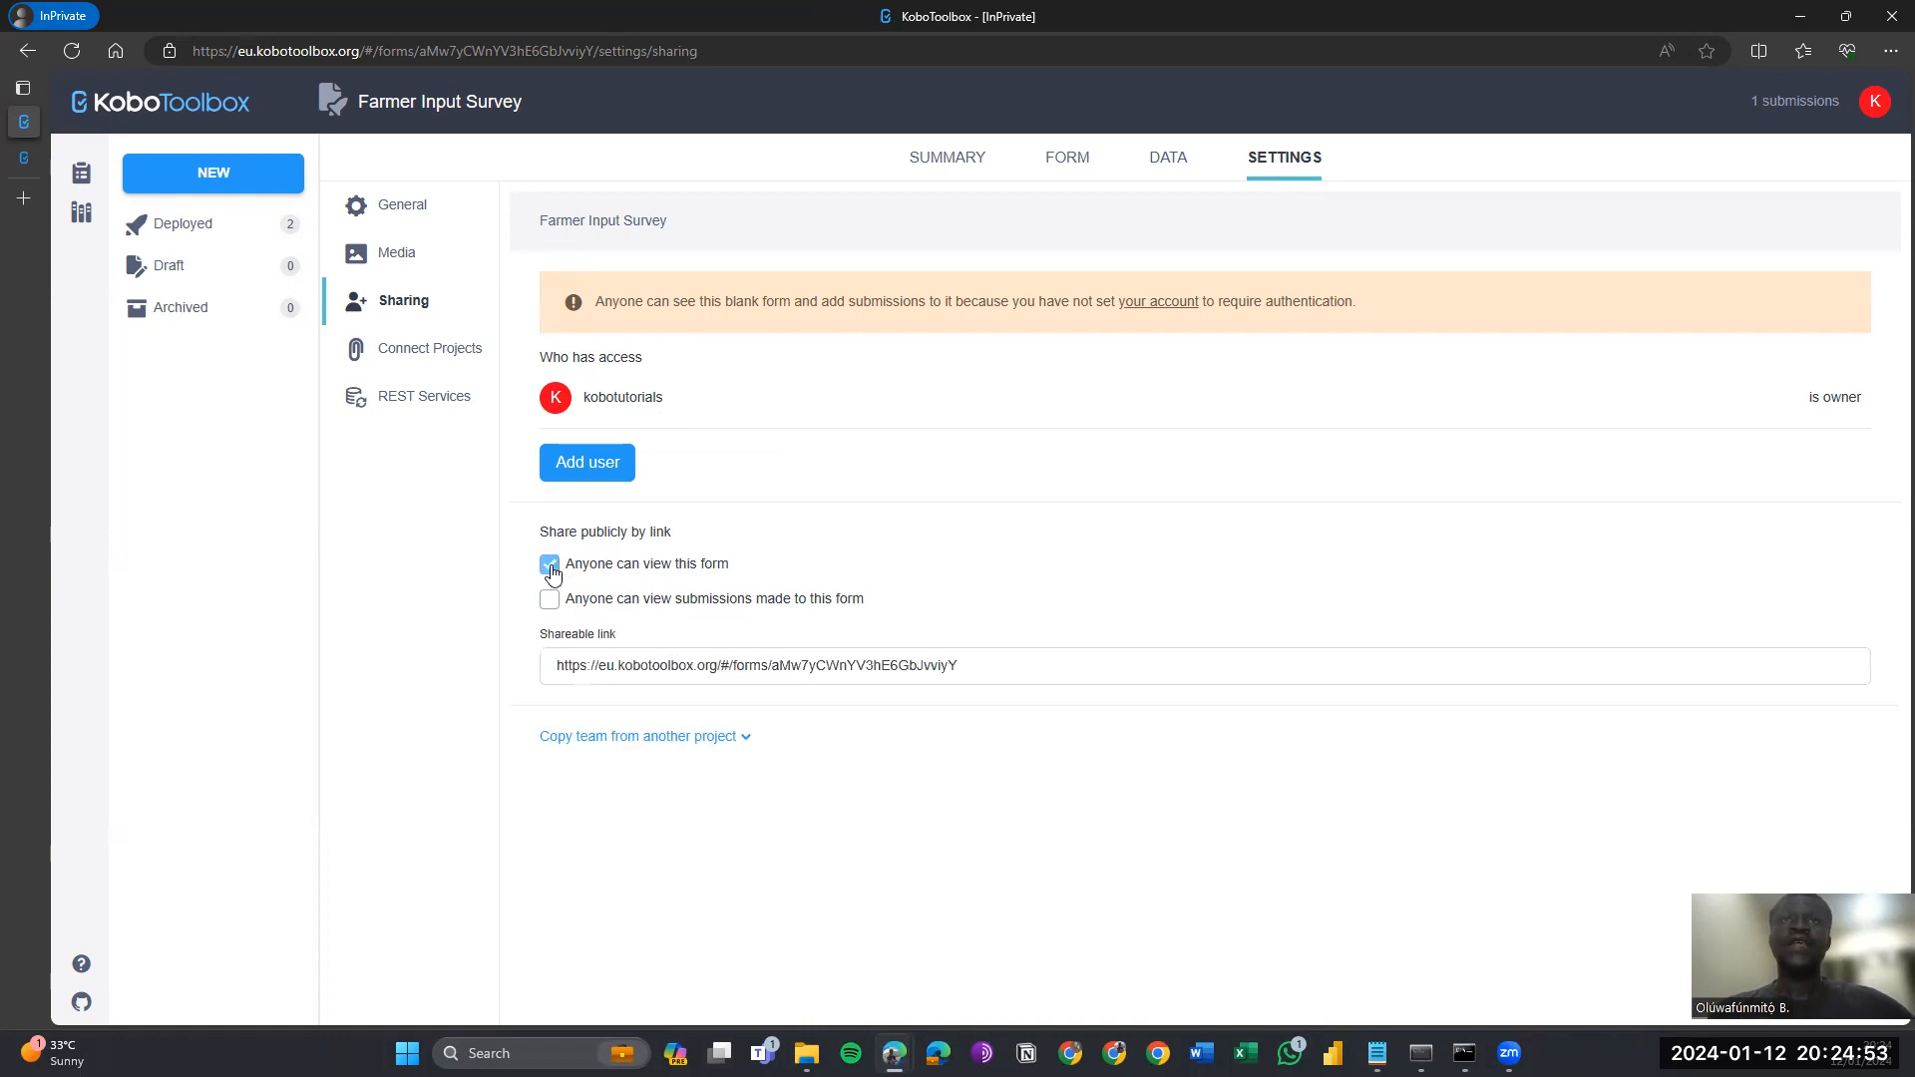
{"action": "left_click", "coordinate": [551, 573]}
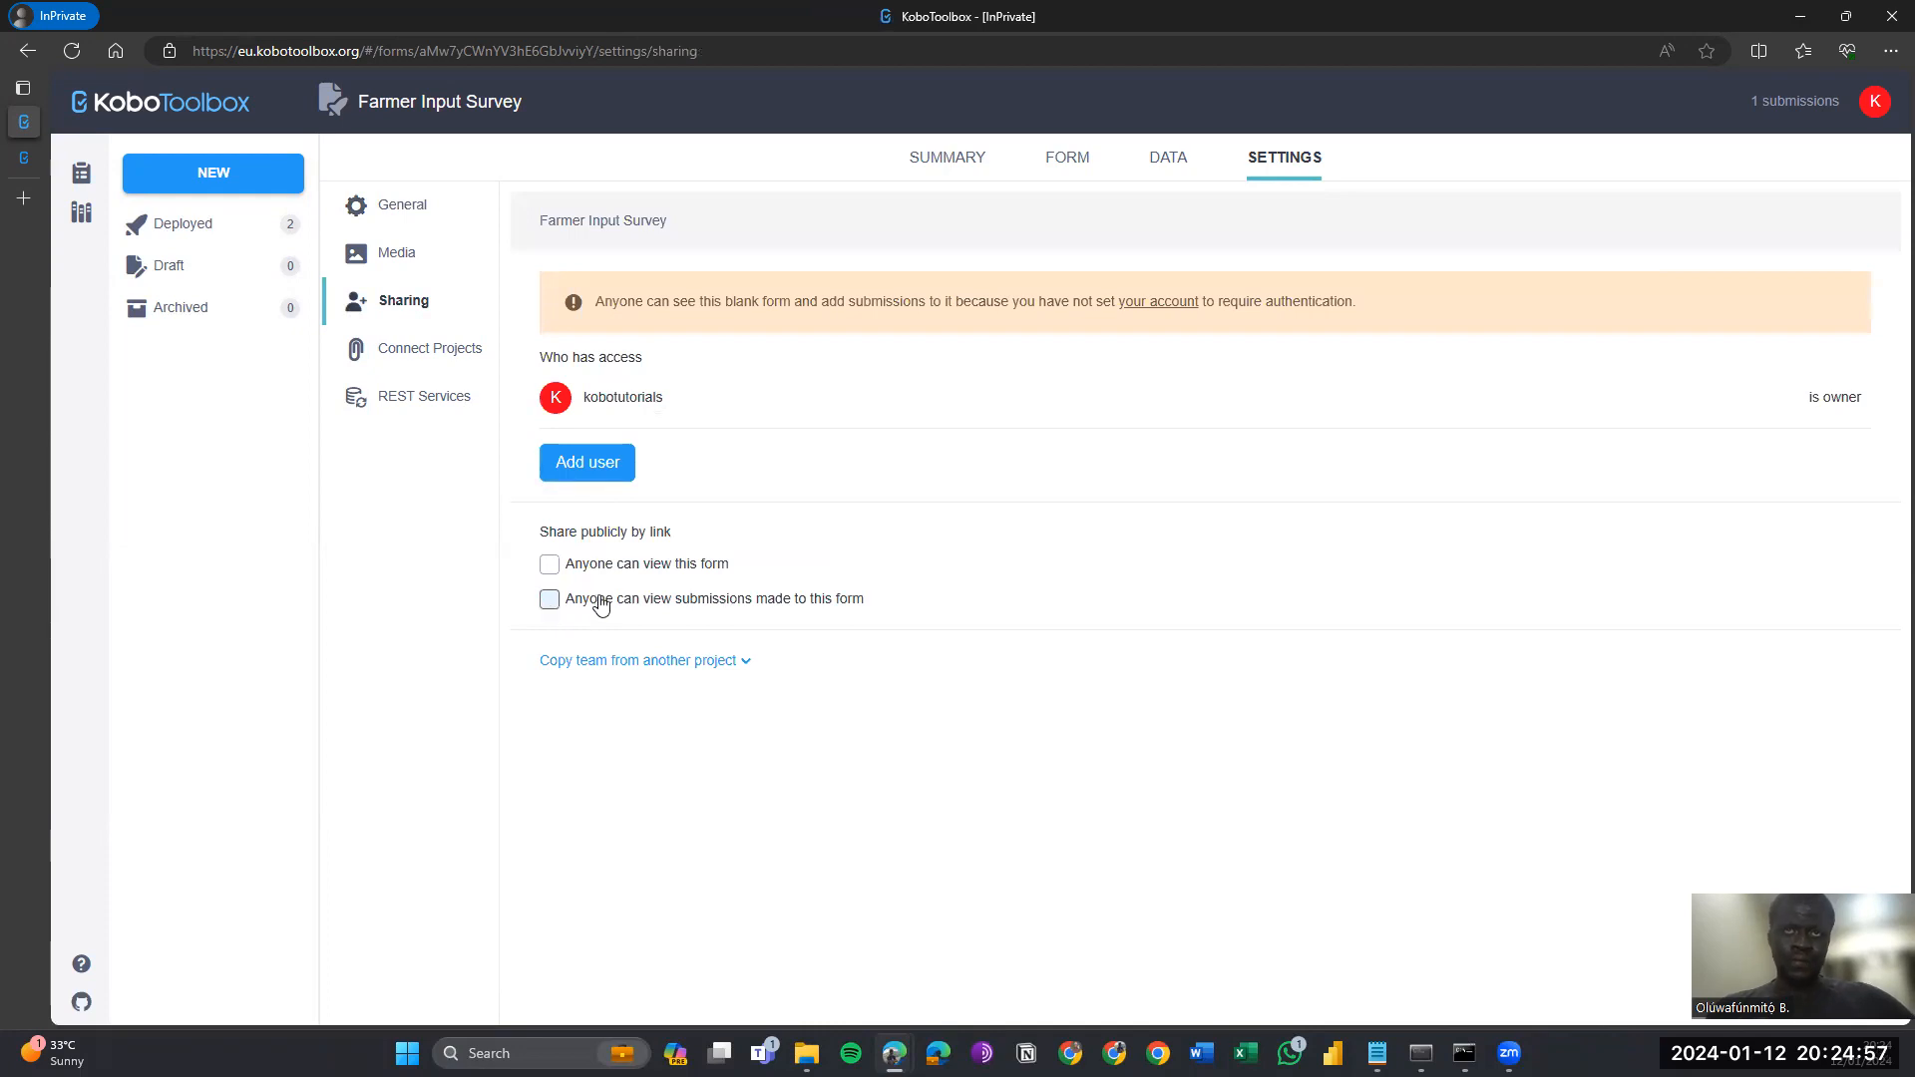
{"action": "left_click", "coordinate": [554, 602]}
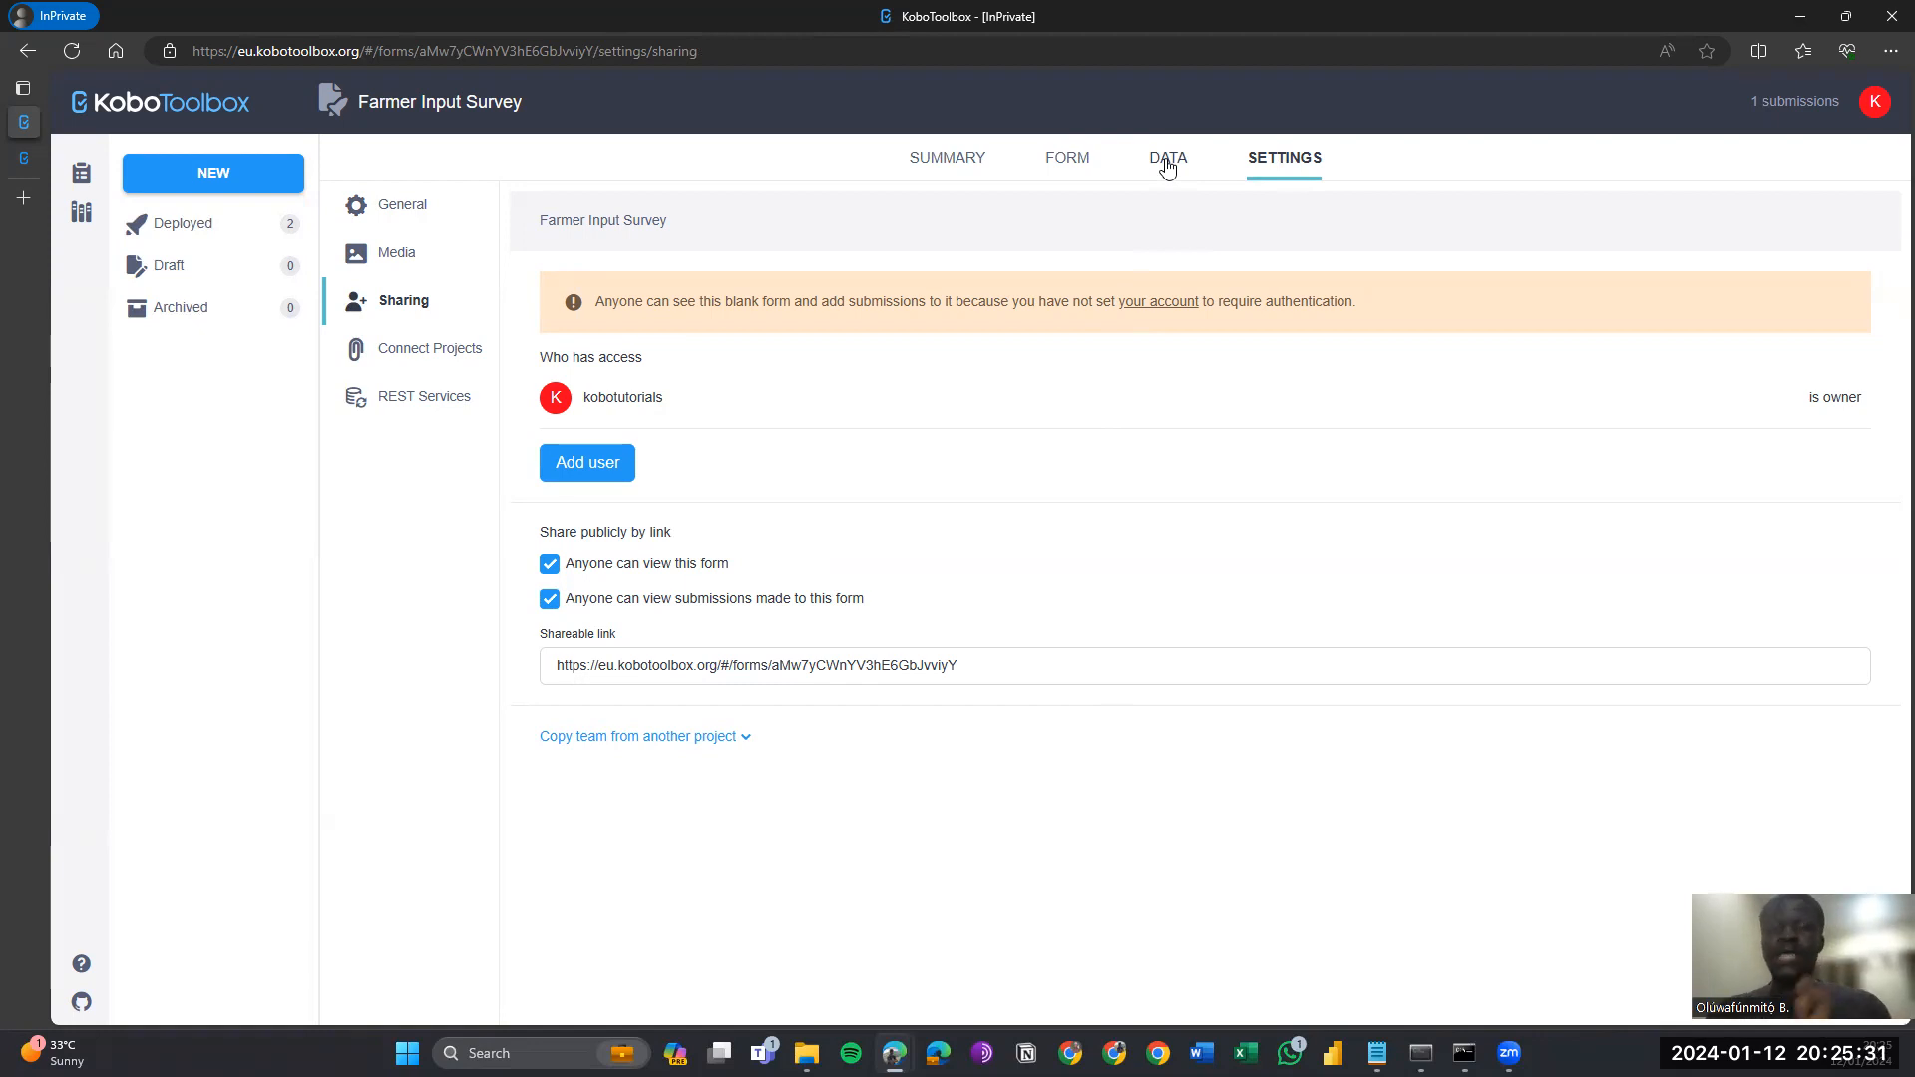
Choose CSV as the export type on Downloads and include groups in headers under advanced options.
{"action": "left_click", "coordinate": [1166, 167]}
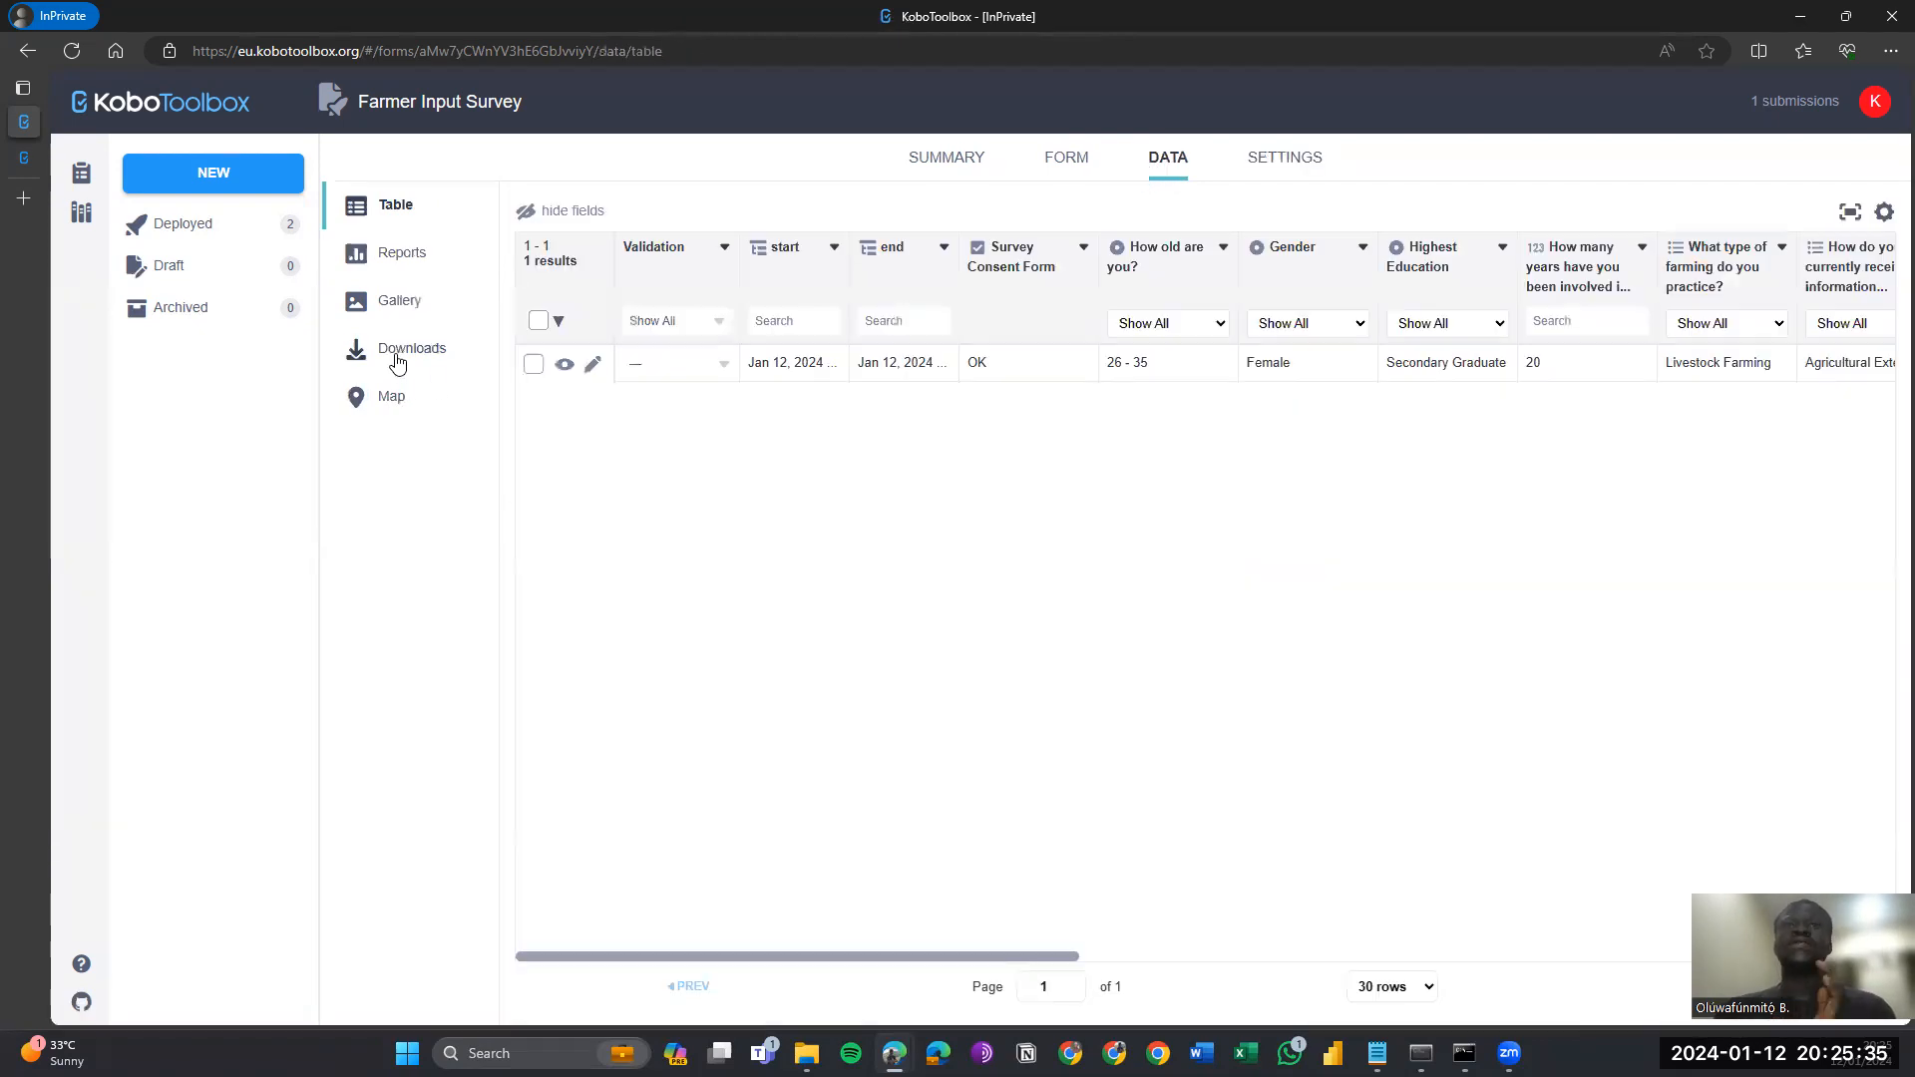
{"action": "left_click", "coordinate": [396, 359]}
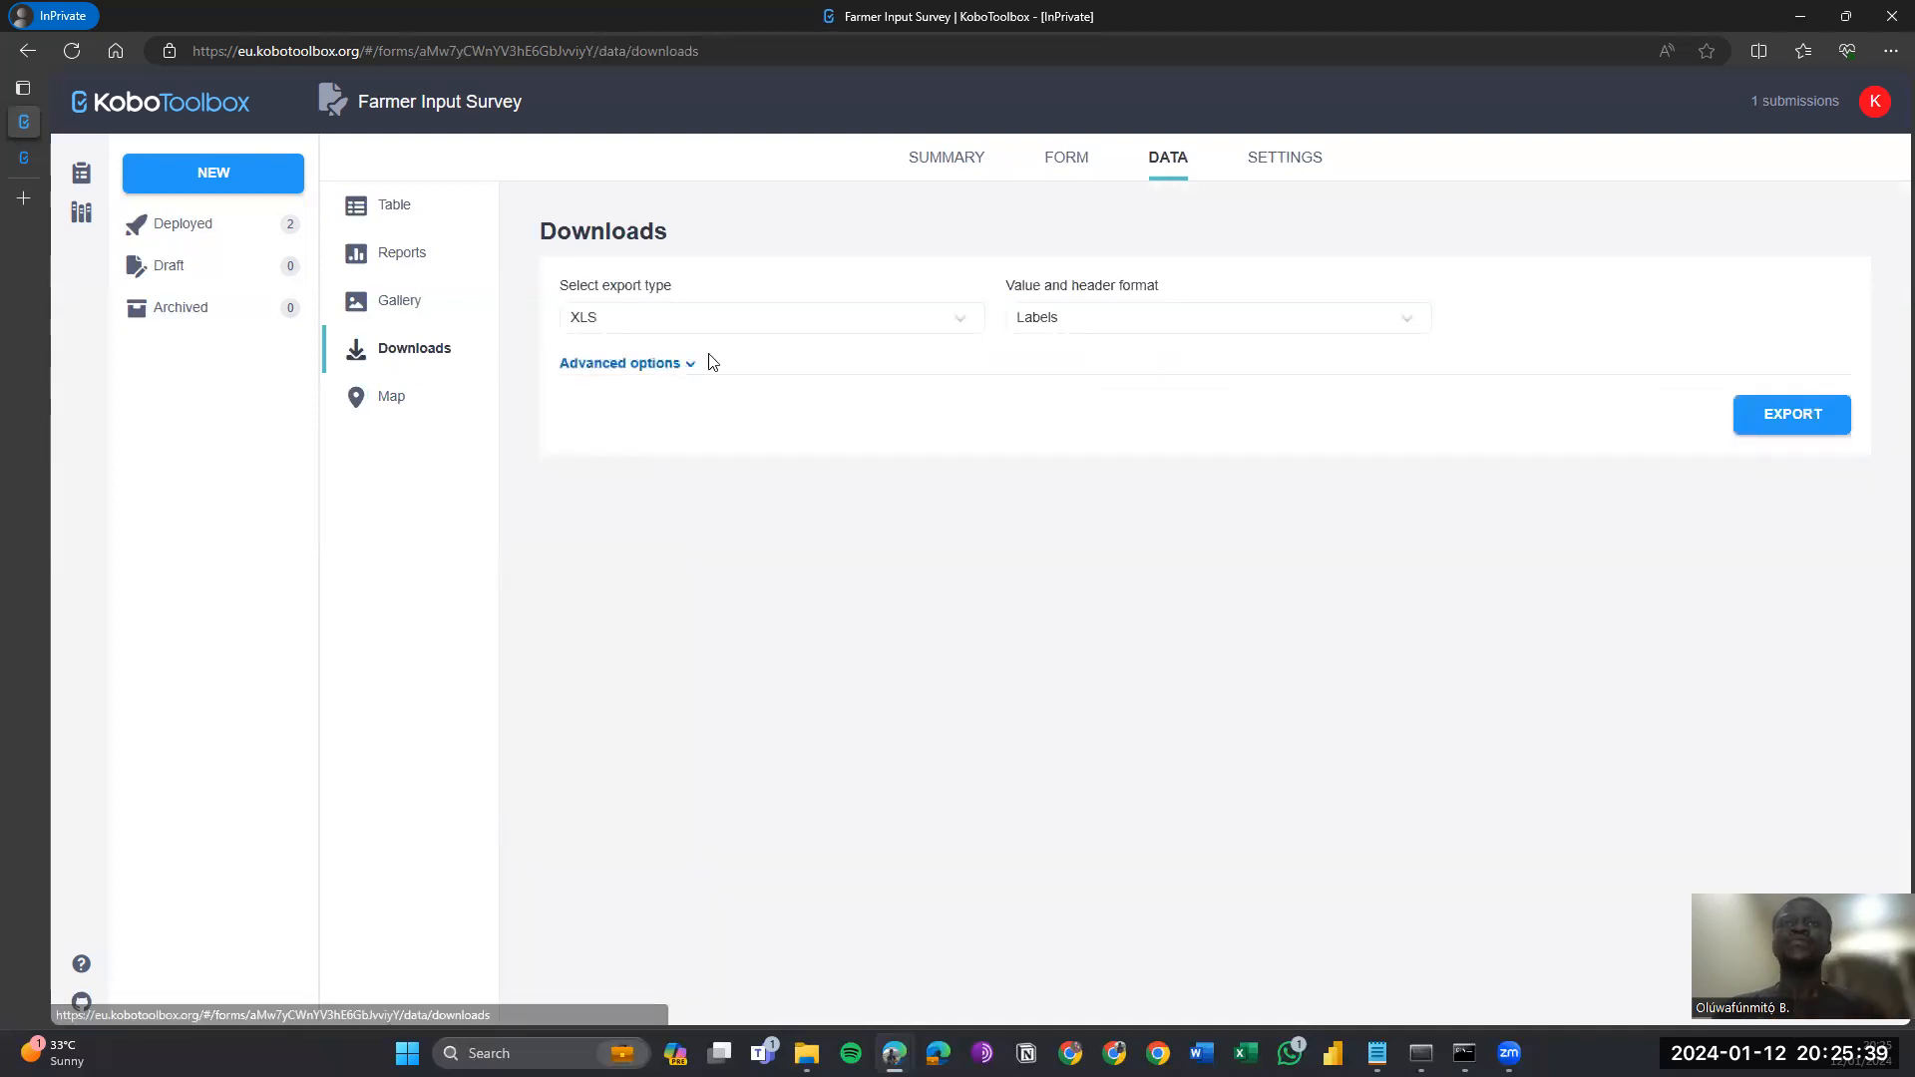
{"action": "left_click", "coordinate": [806, 340]}
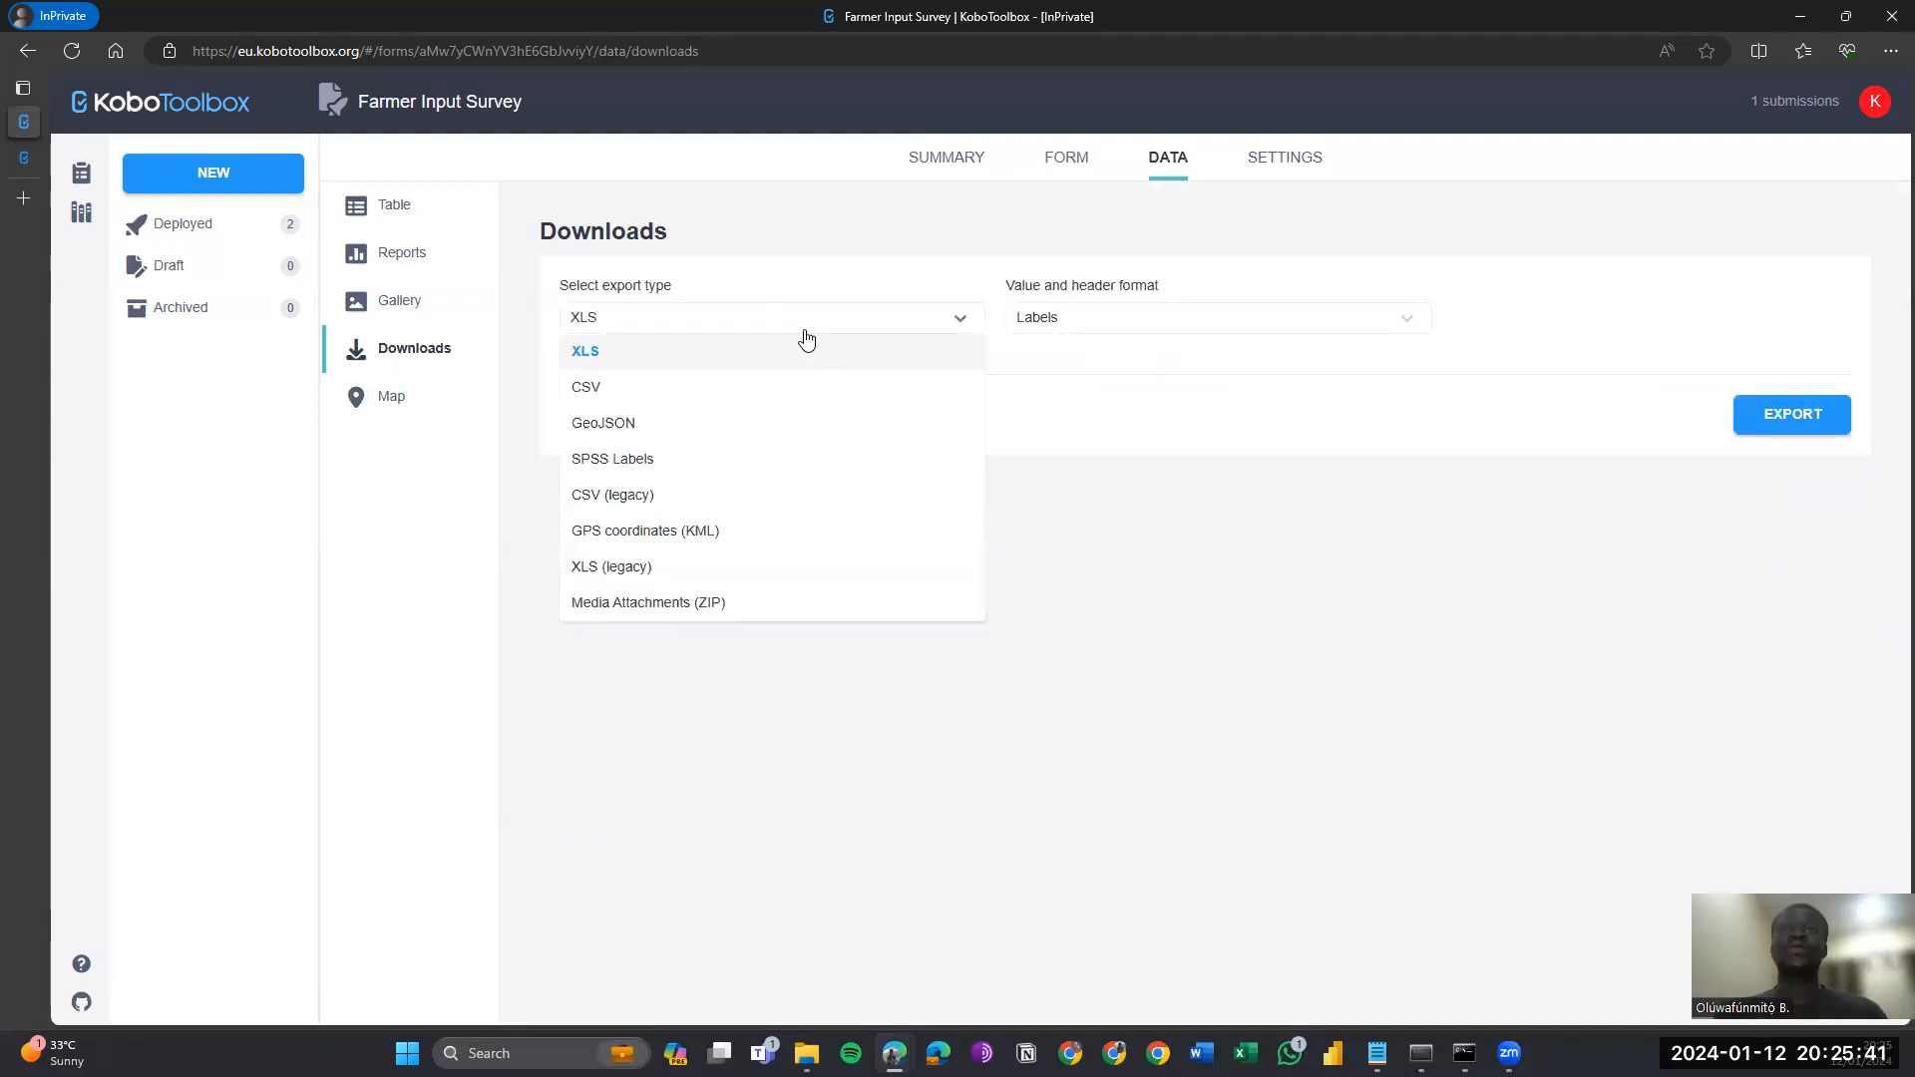
{"action": "left_click", "coordinate": [768, 399]}
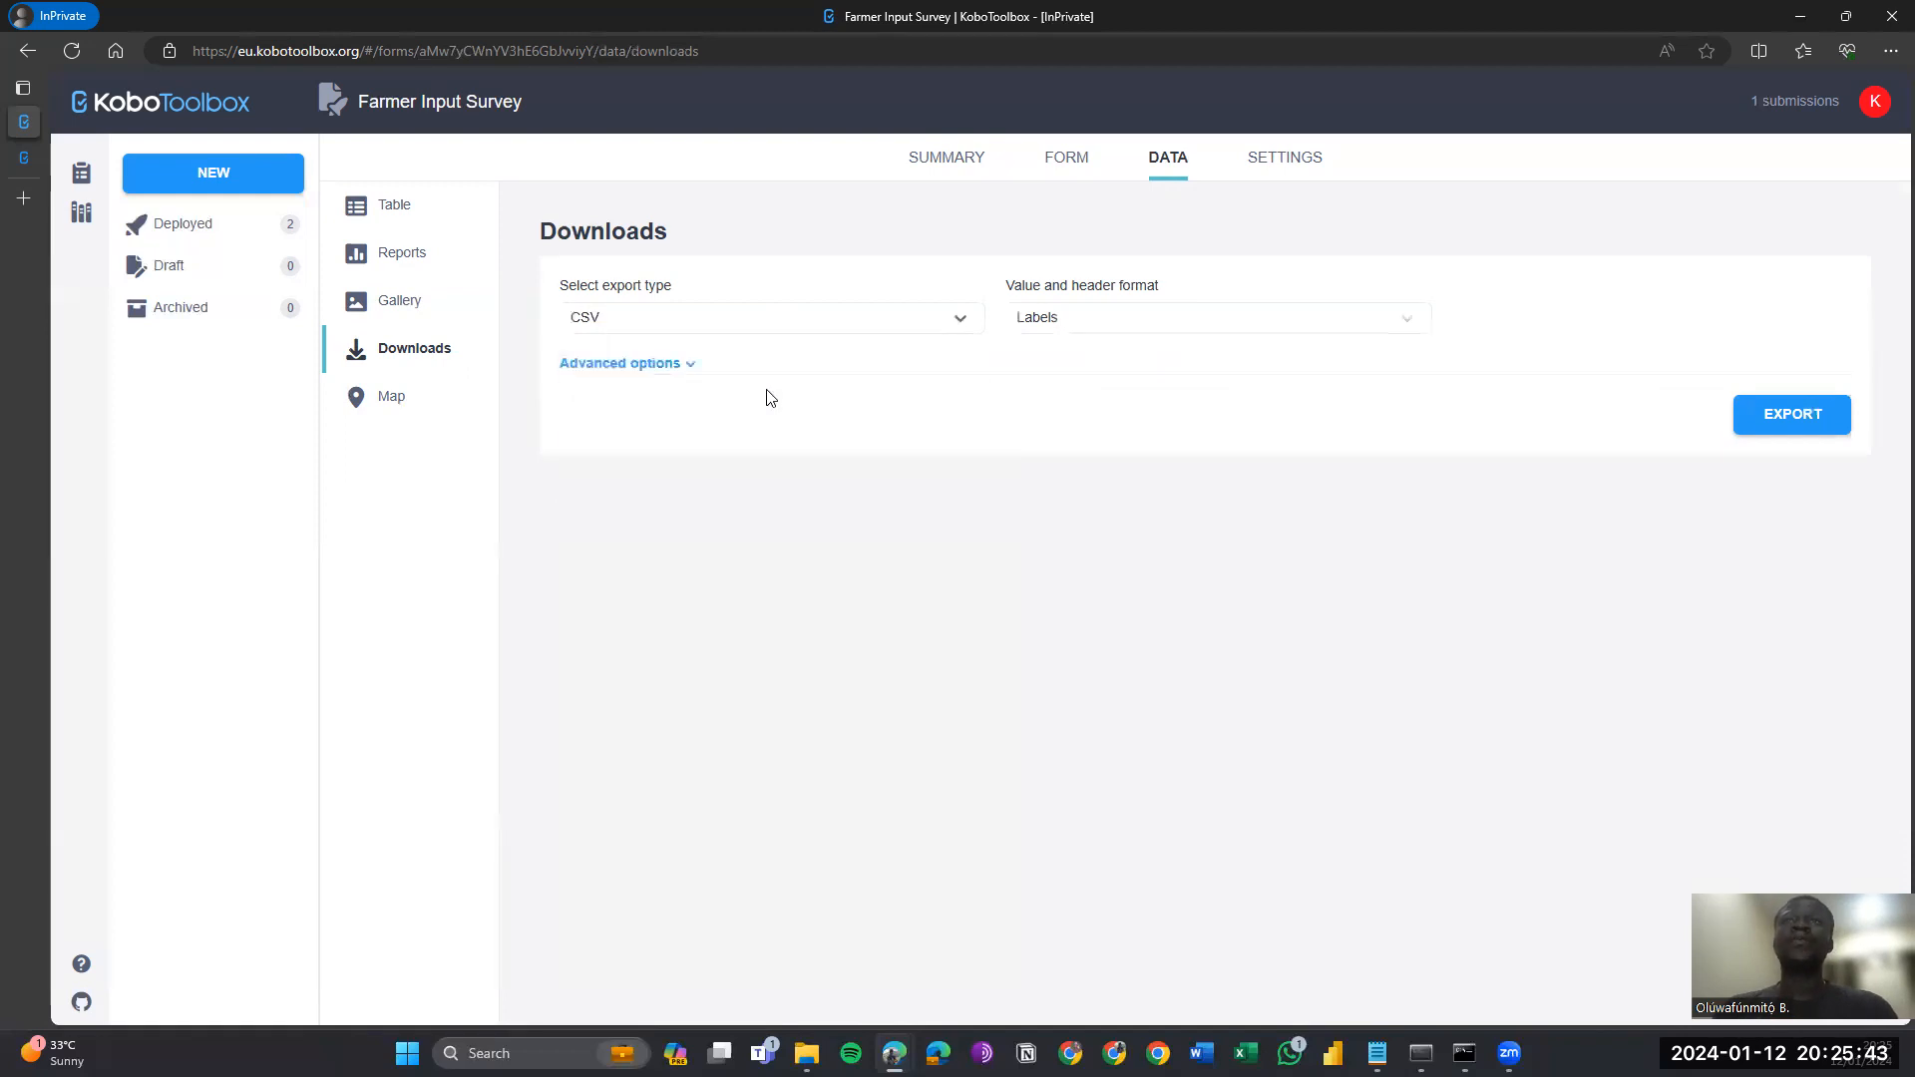
{"action": "left_click", "coordinate": [688, 365]}
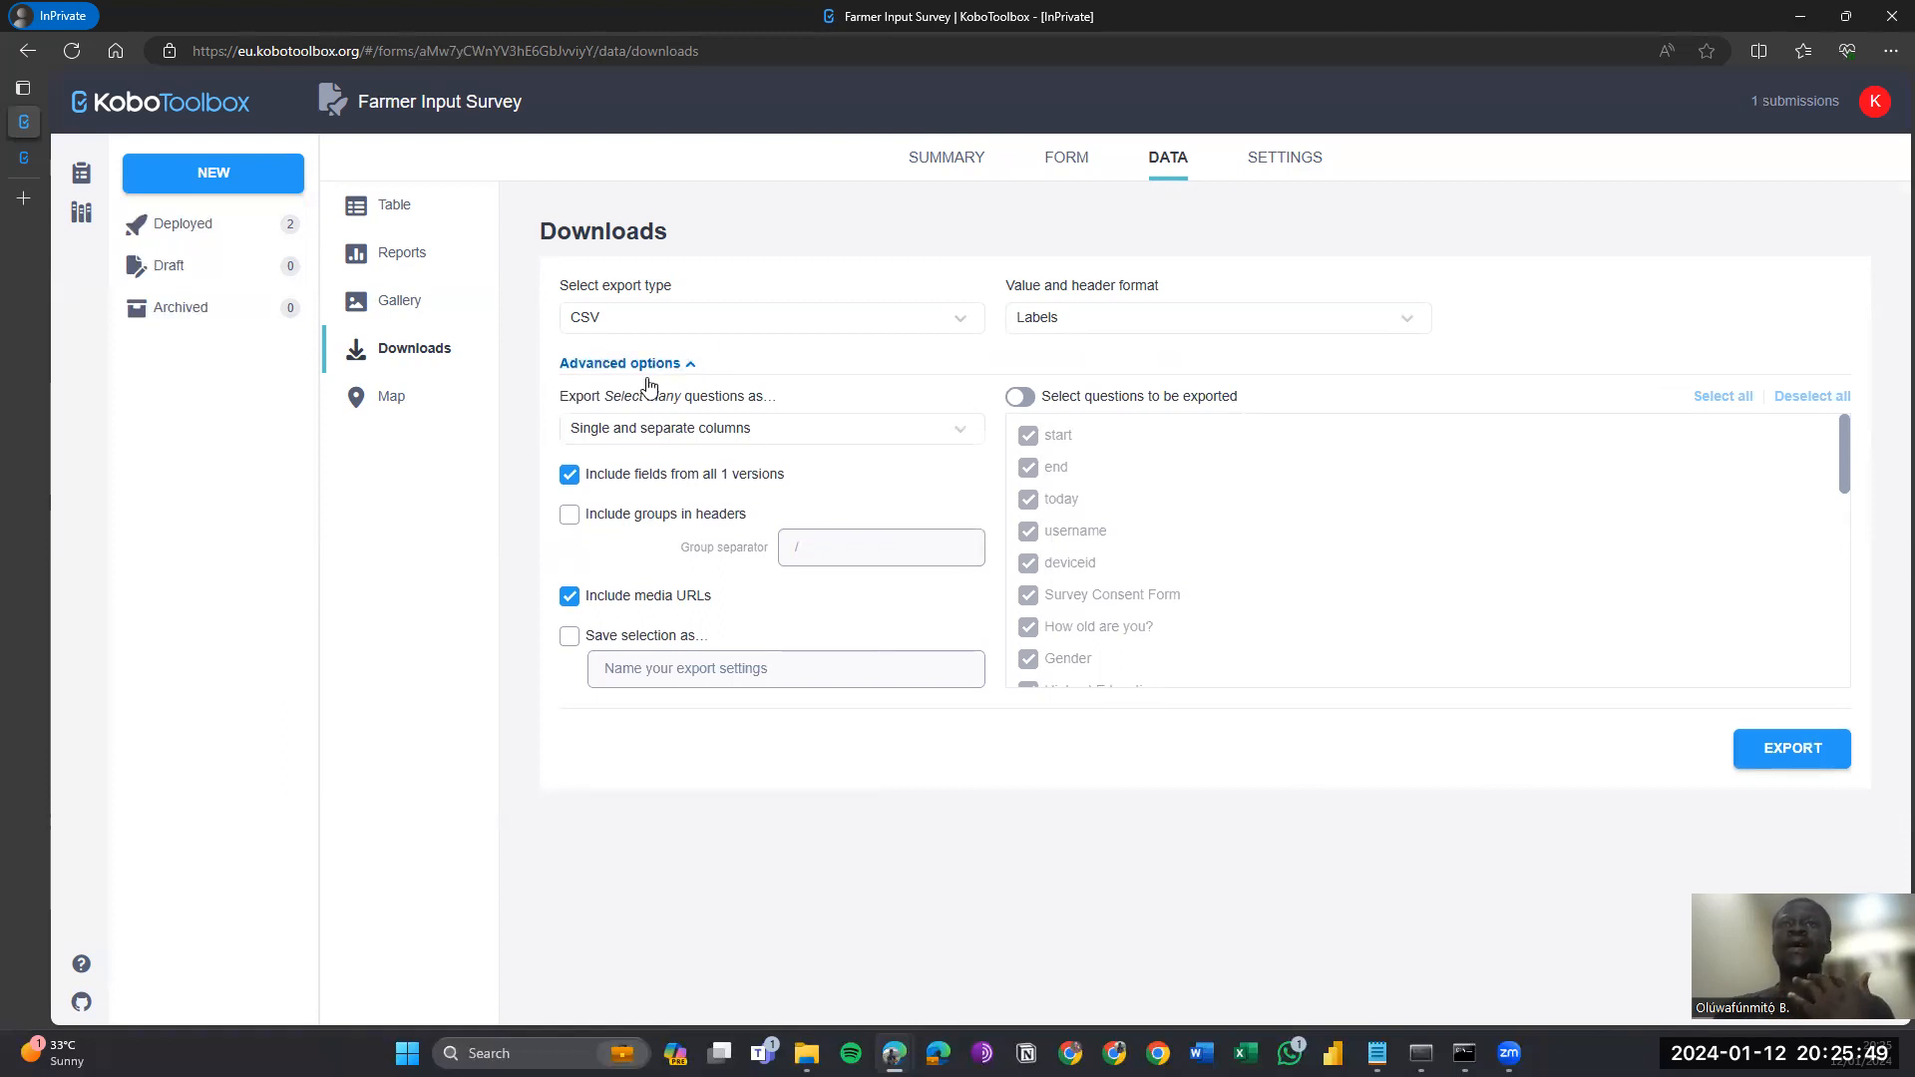
{"action": "left_click", "coordinate": [626, 521]}
Set the group separator to _, save the selection as 'KoboTutorial', and export the CSV.
{"action": "left_click", "coordinate": [821, 545]}
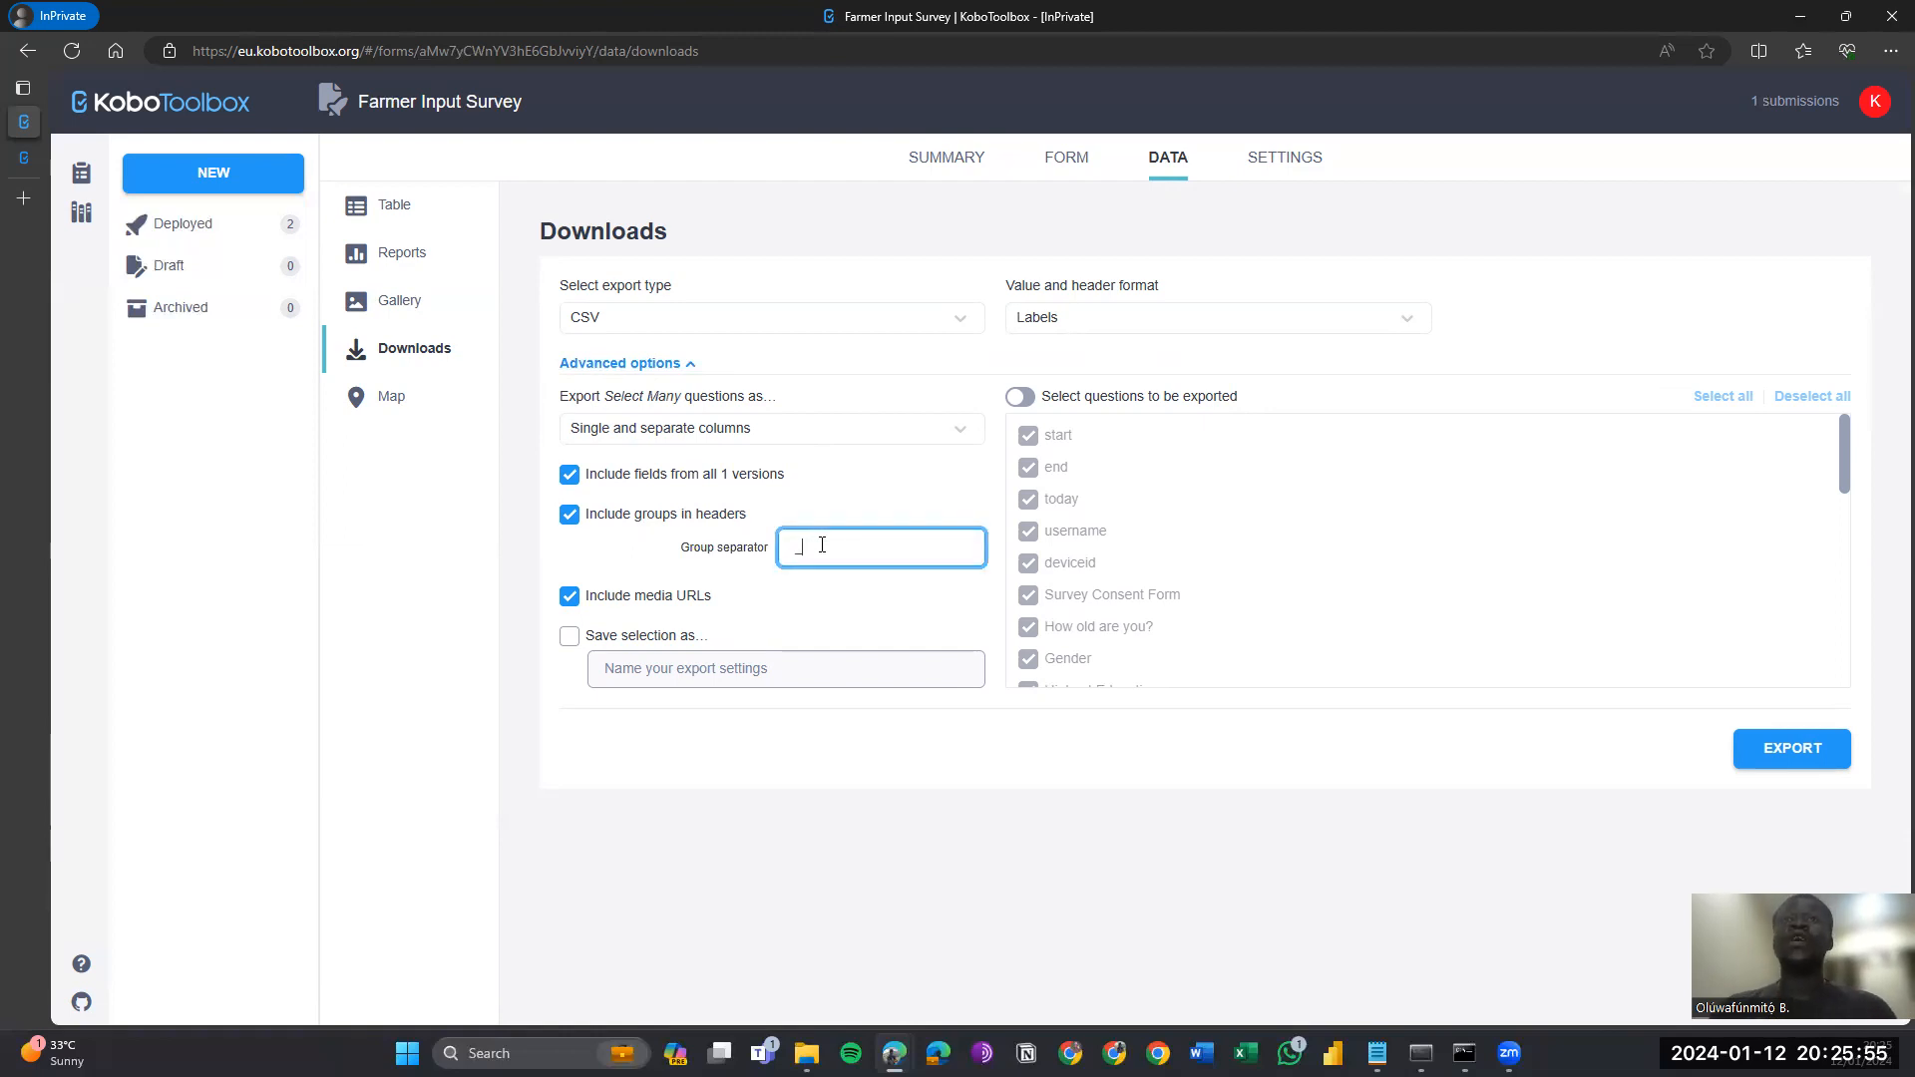
{"action": "left_click", "coordinate": [1202, 361]}
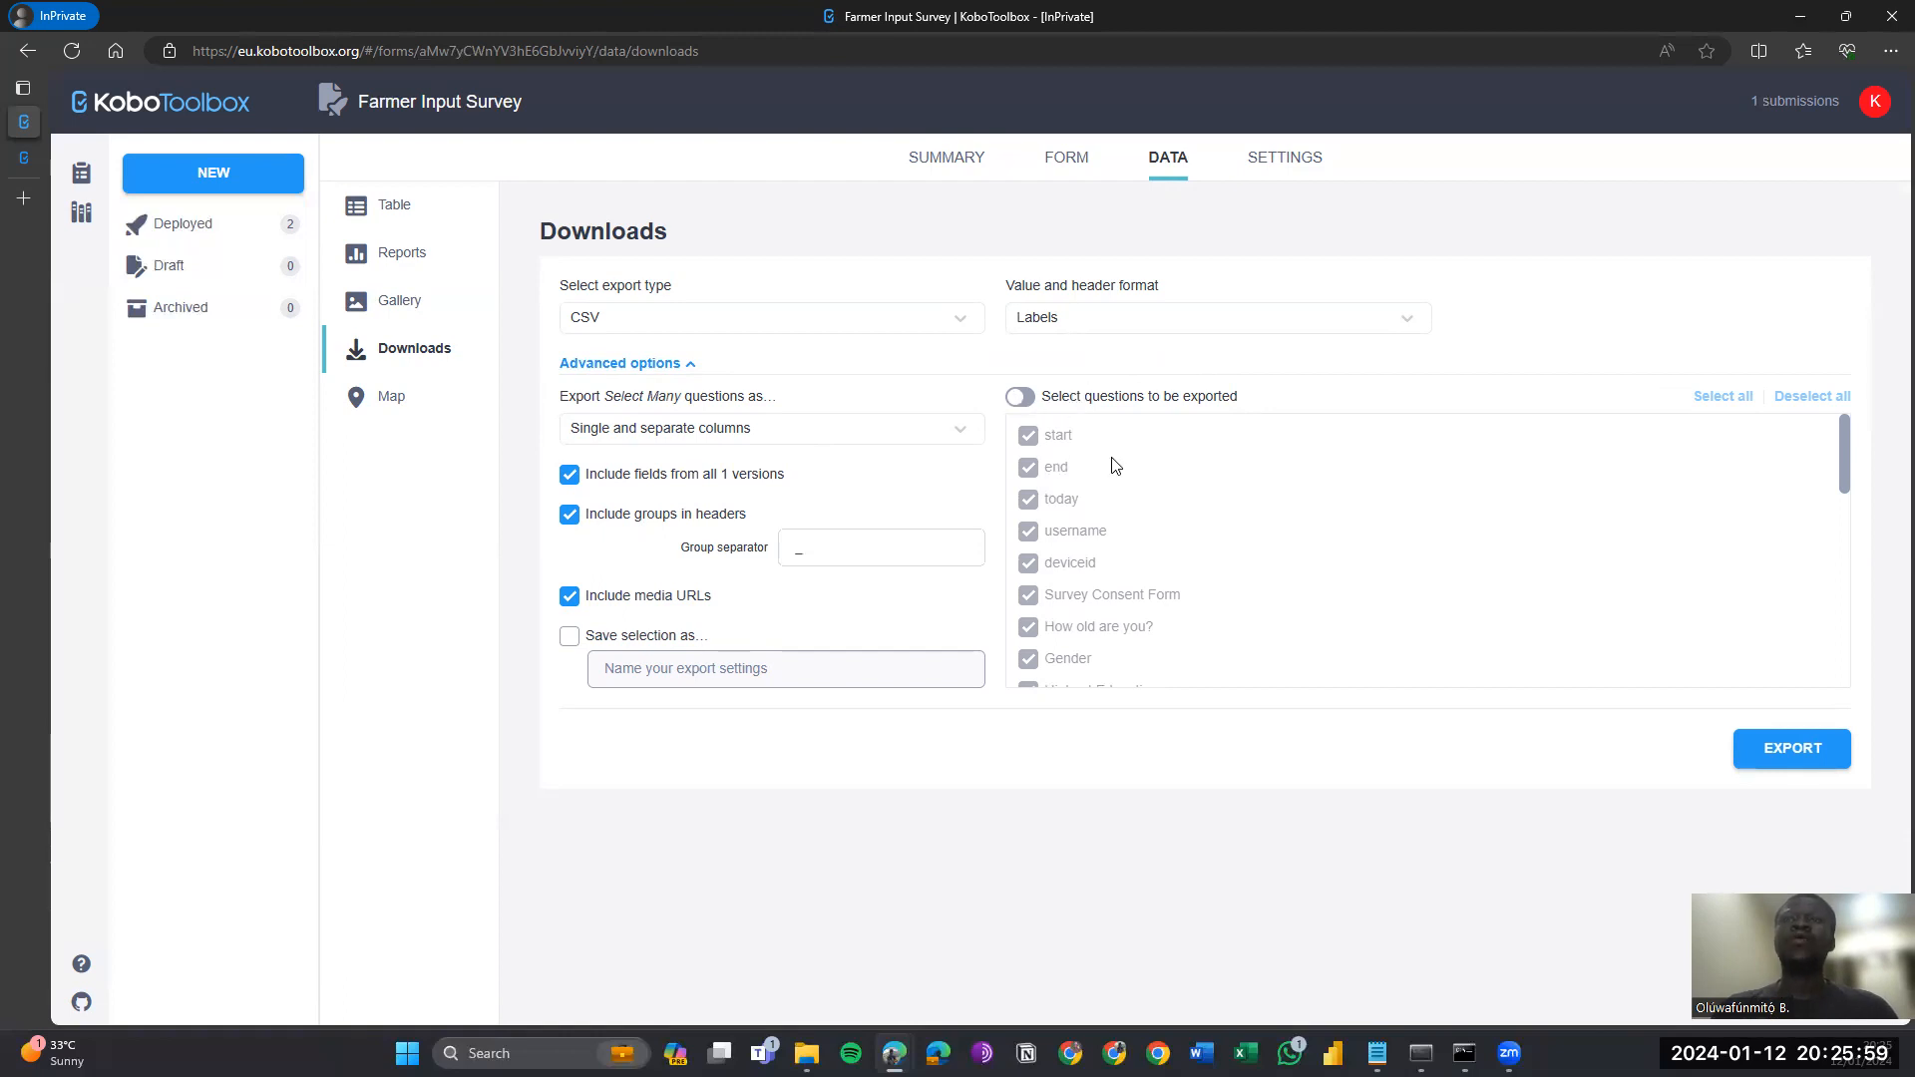
{"action": "left_click", "coordinate": [1020, 399]}
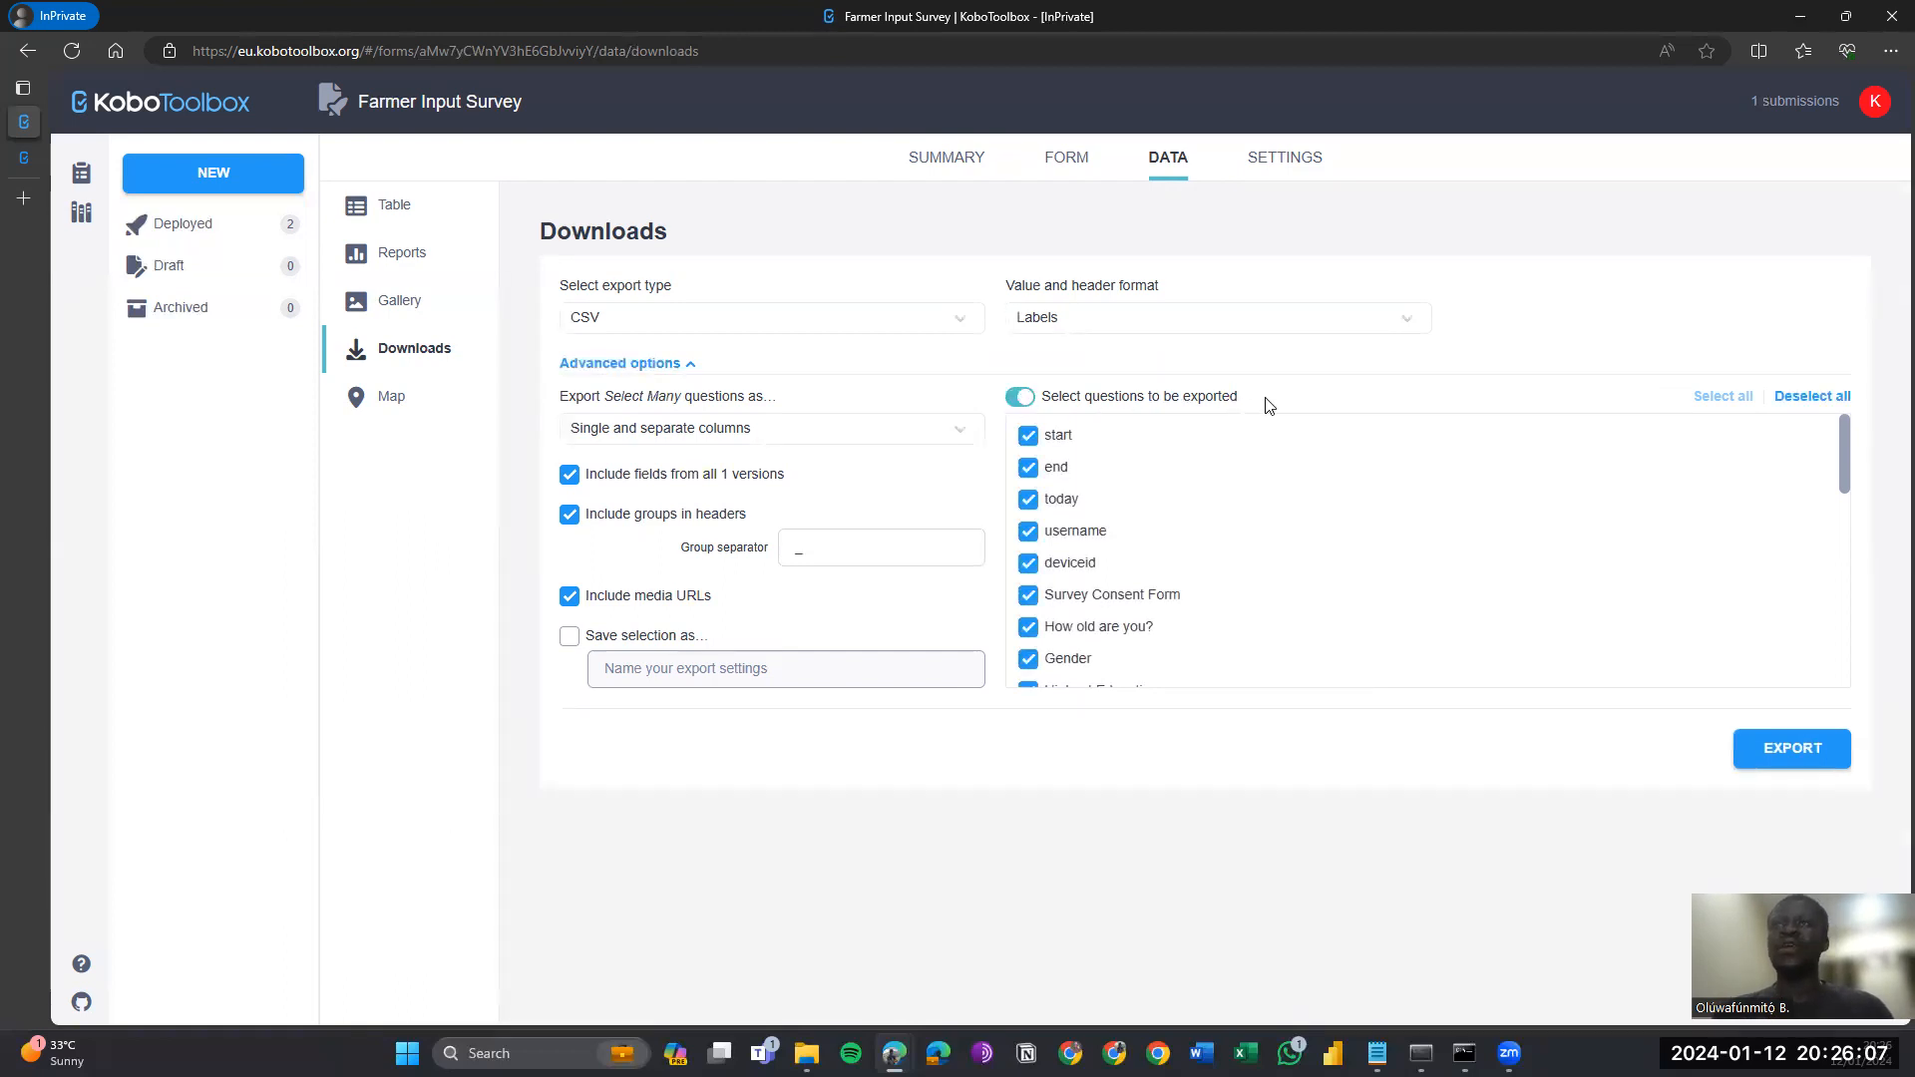
{"action": "scroll", "coordinate": [1084, 564], "scroll_direction": "down", "scroll_amount": 4}
{"action": "scroll", "coordinate": [1084, 564], "scroll_direction": "down", "scroll_amount": 6}
{"action": "scroll", "coordinate": [1084, 563], "scroll_direction": "up", "scroll_amount": 10}
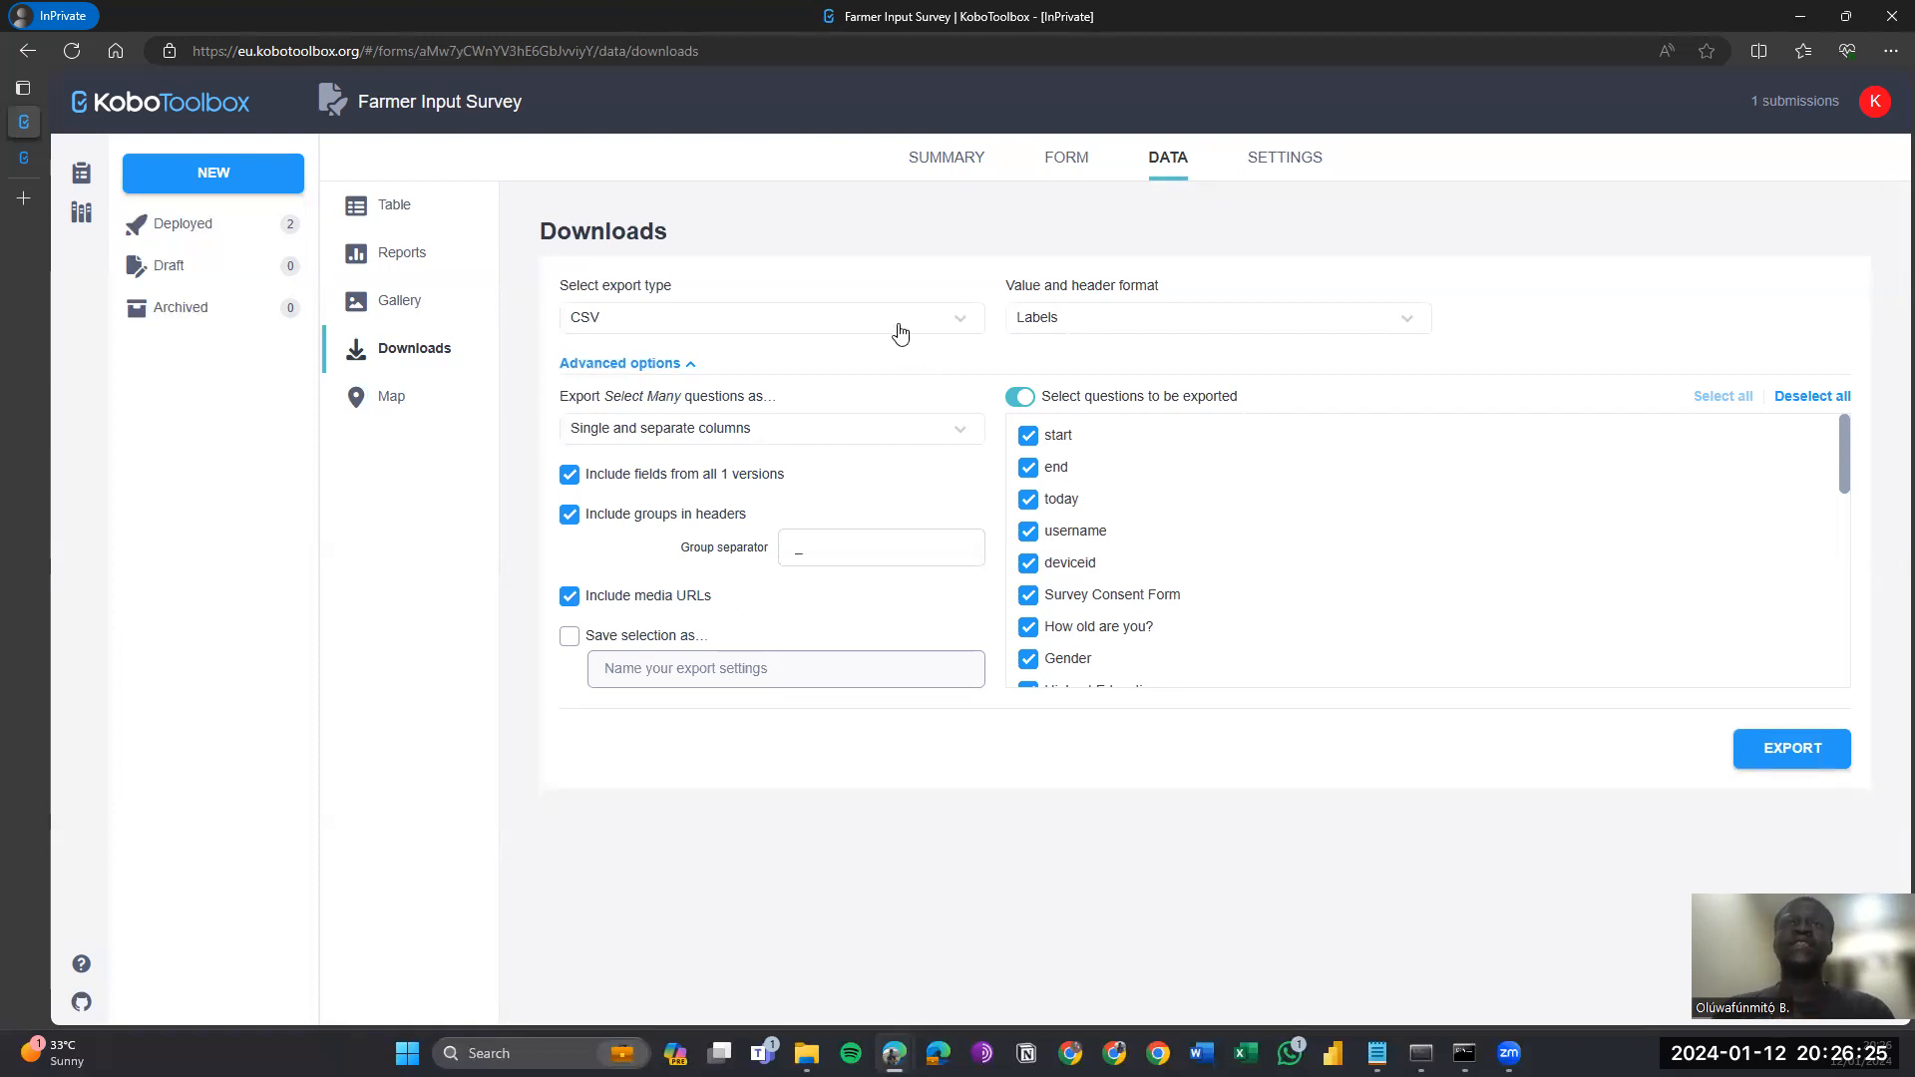
{"action": "left_click", "coordinate": [624, 638]}
{"action": "left_click", "coordinate": [677, 671]}
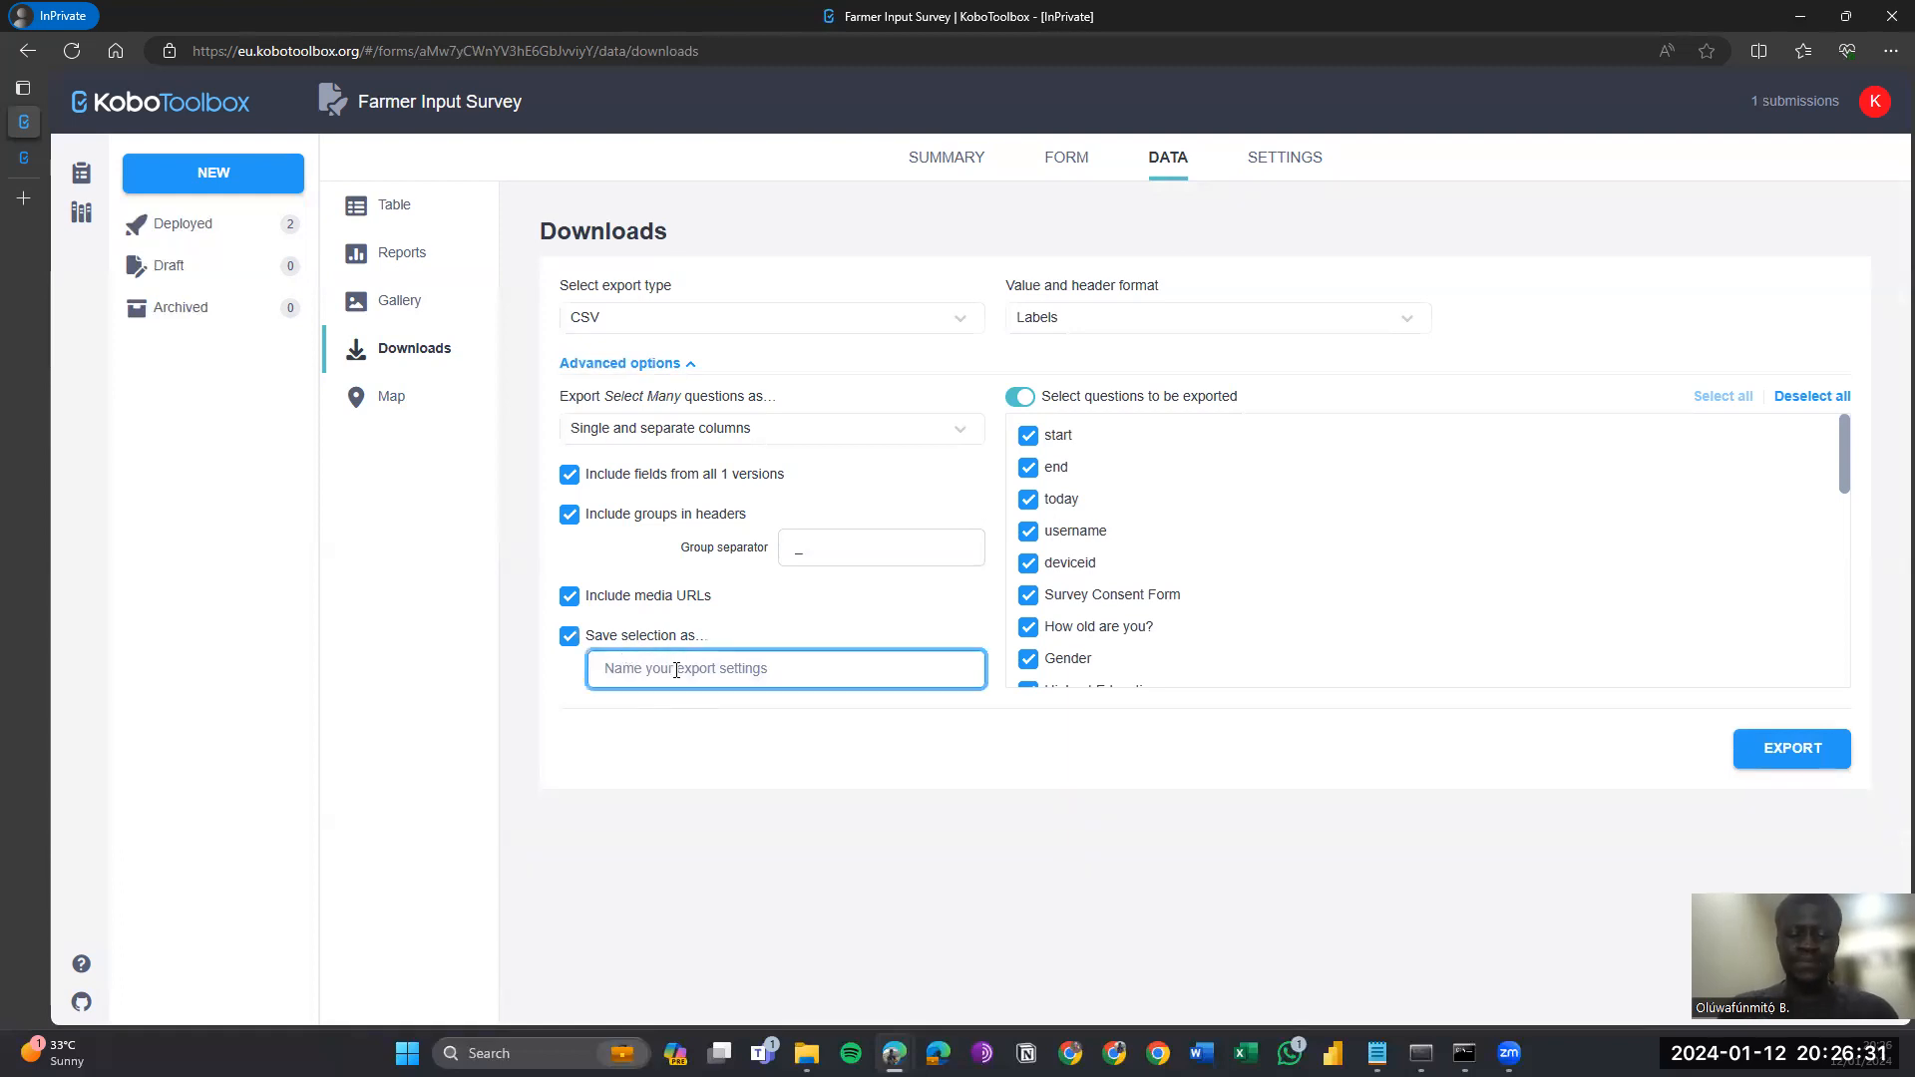
{"action": "type", "text": "KoboTutorial"}
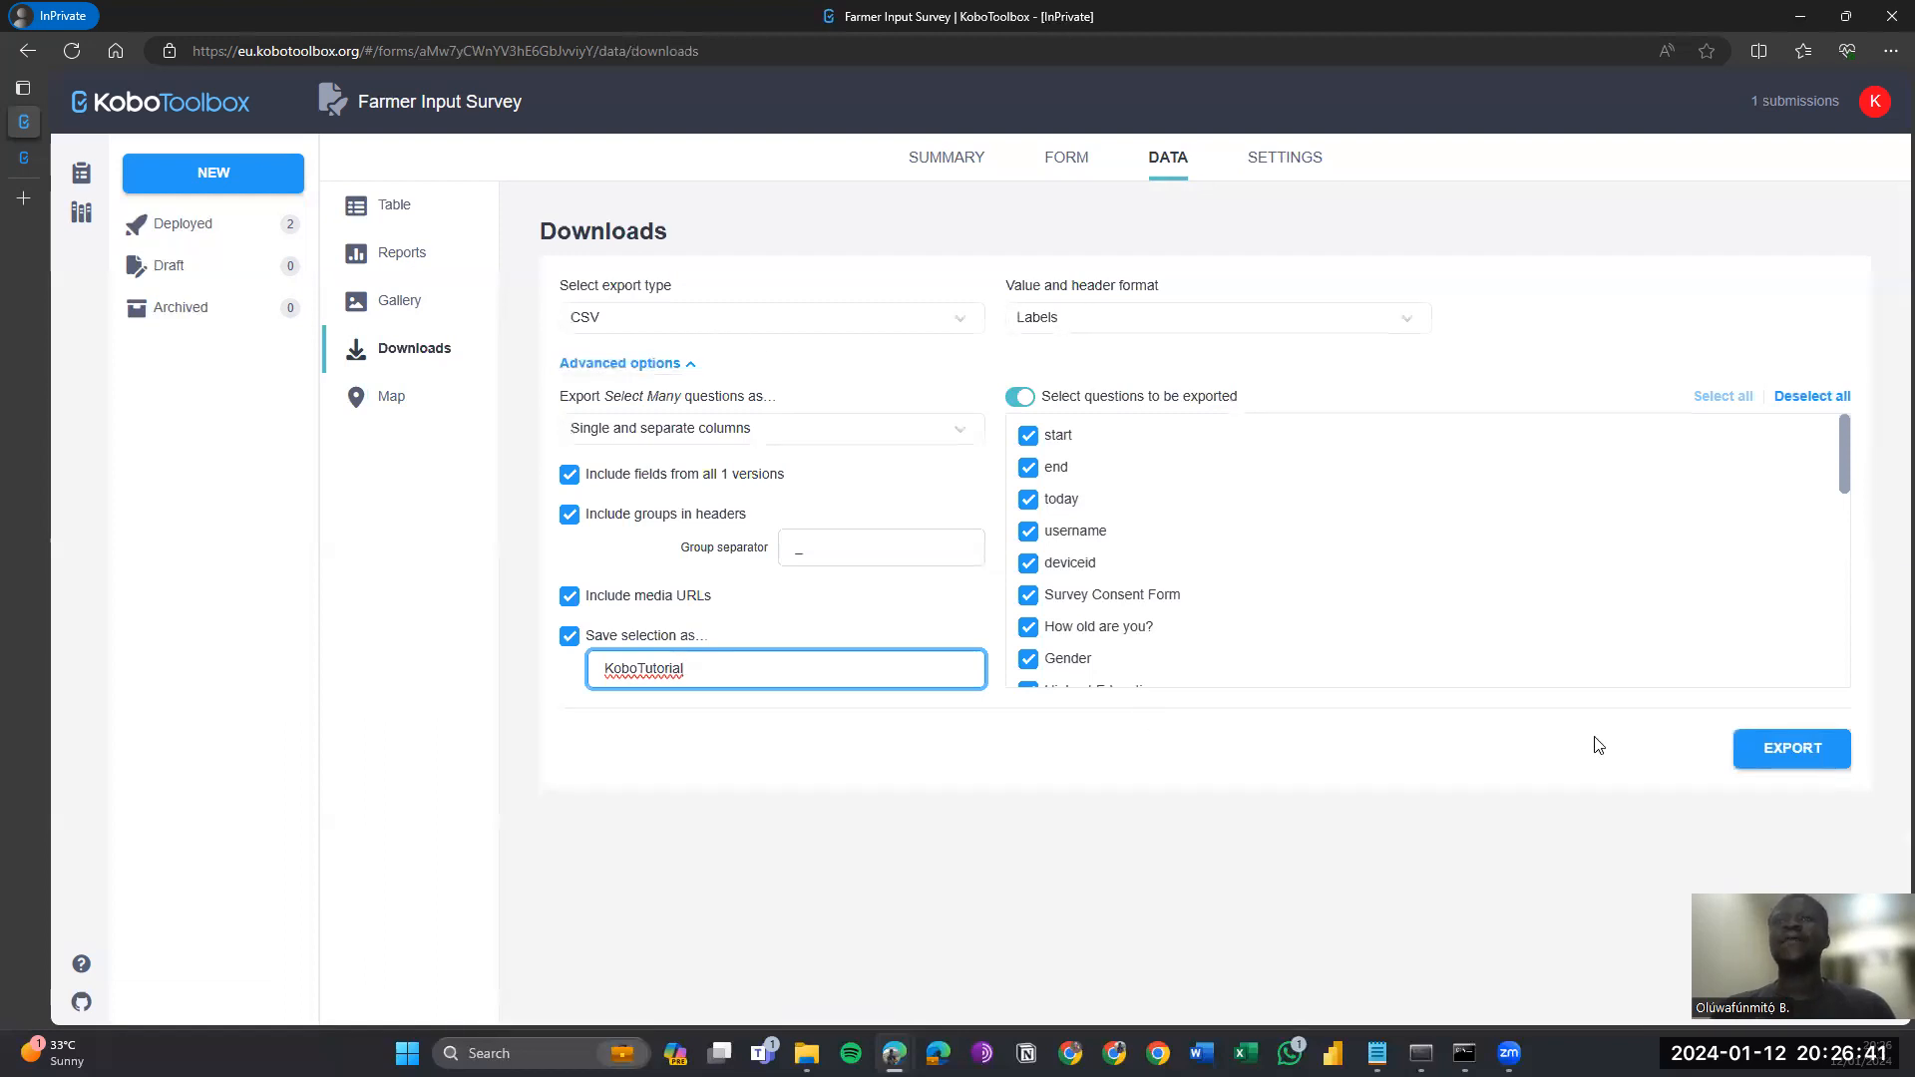
{"action": "left_click", "coordinate": [1792, 758]}
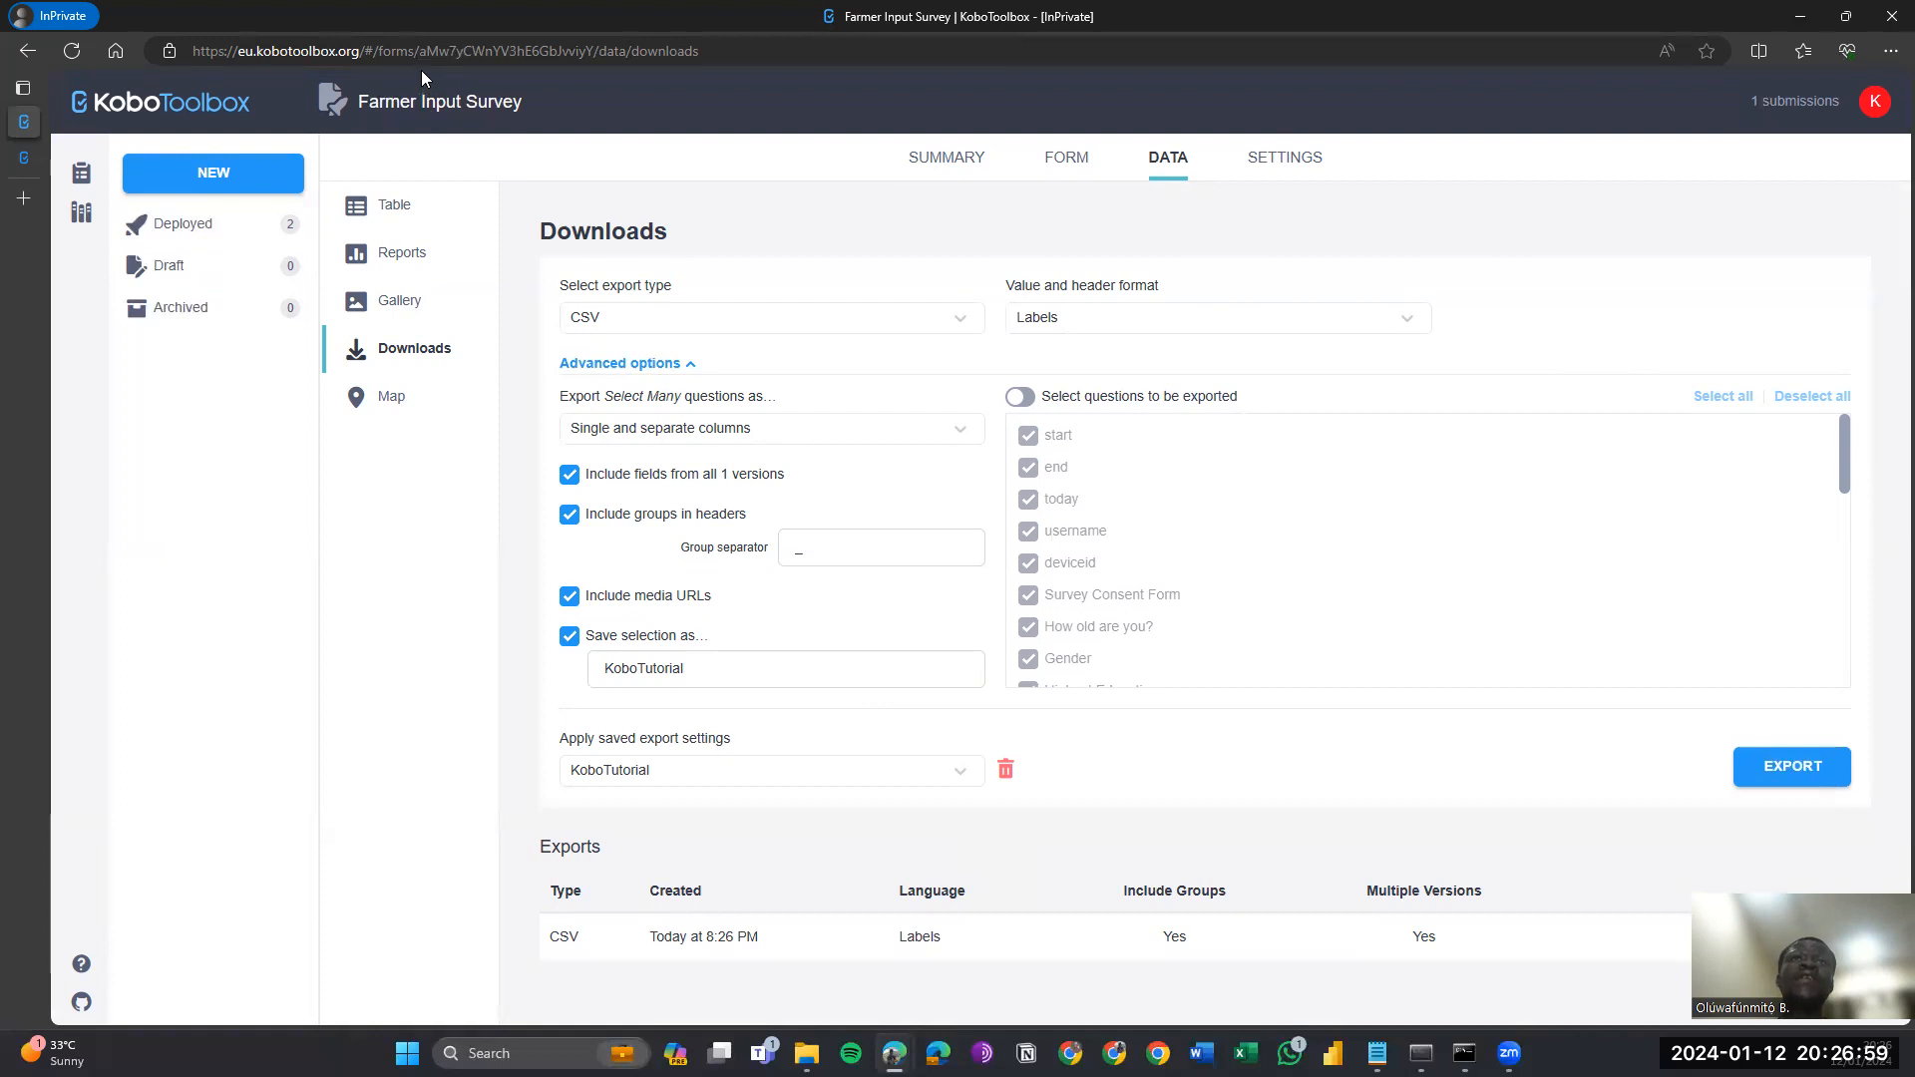
Select the form's asset ID in the browser address bar and switch to the Notepad URL template.
{"action": "left_click", "coordinate": [742, 44]}
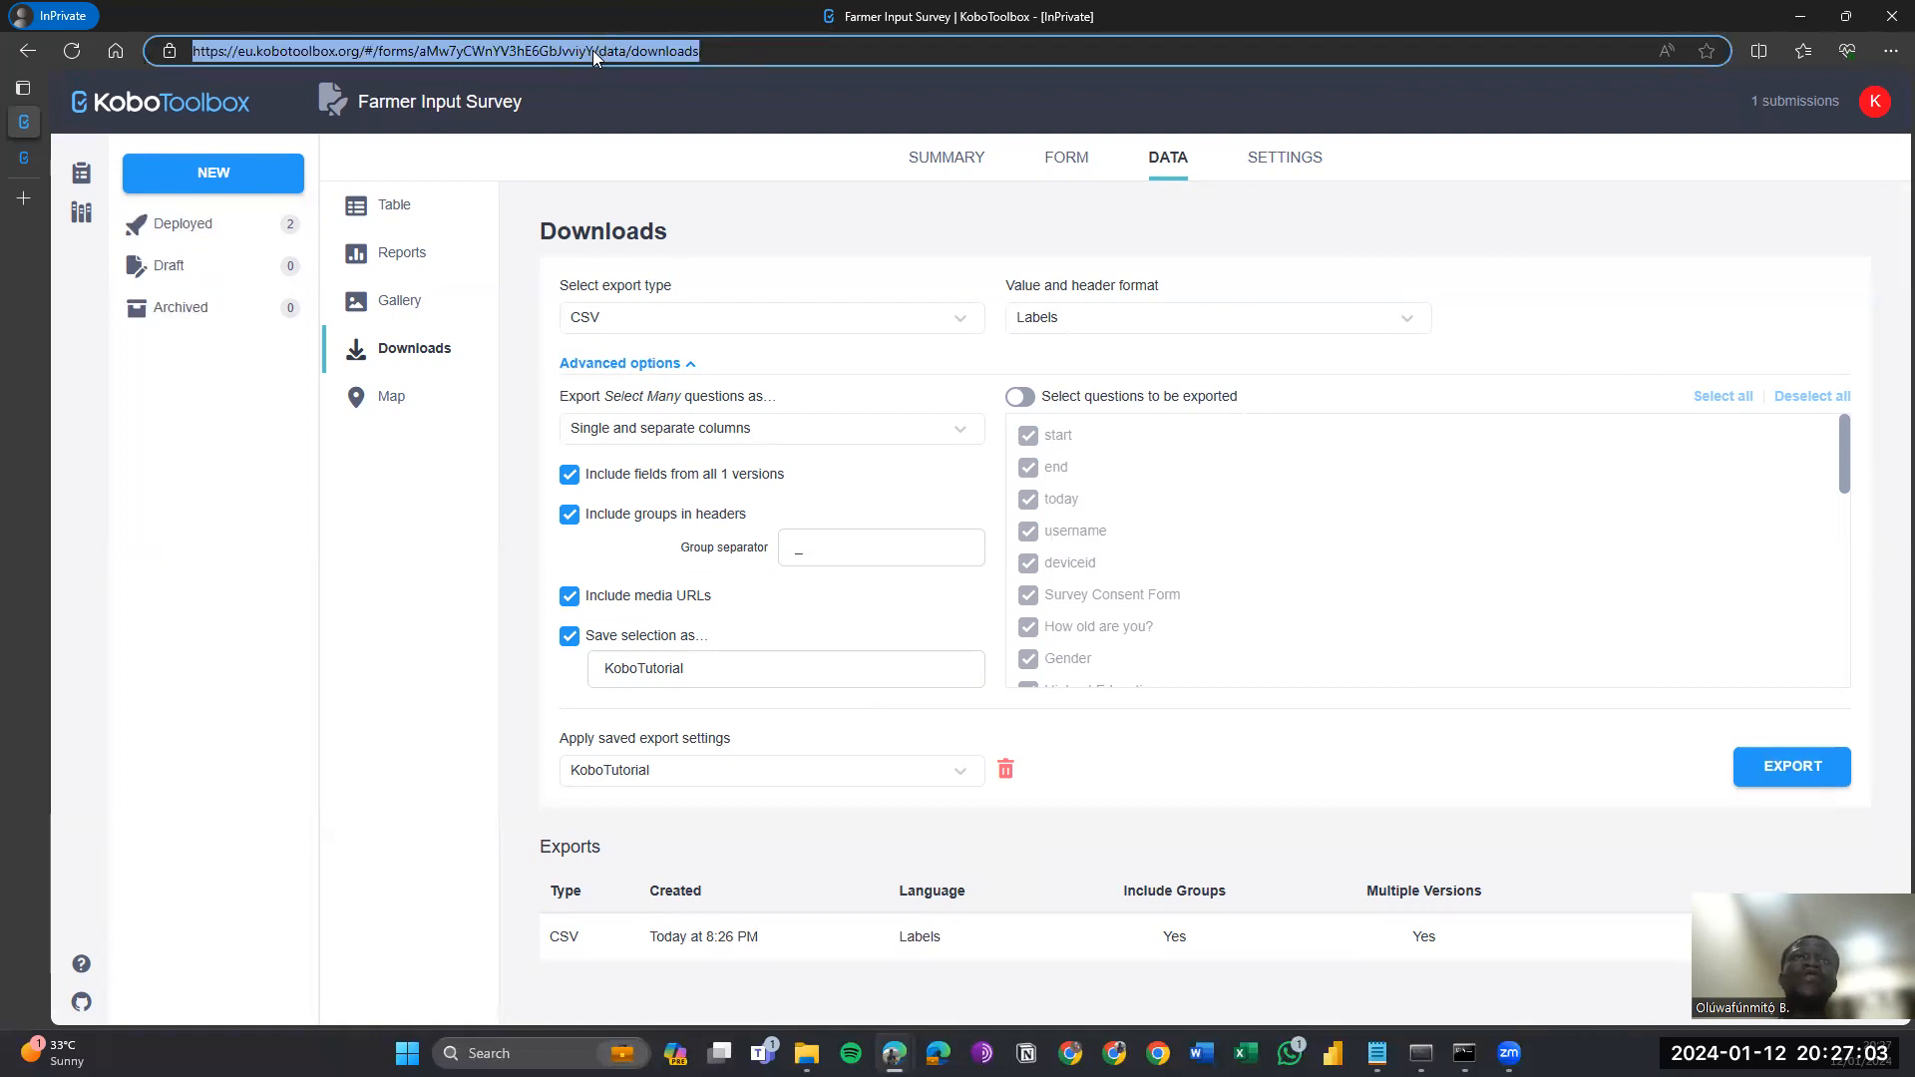
{"action": "left_click", "coordinate": [595, 51]}
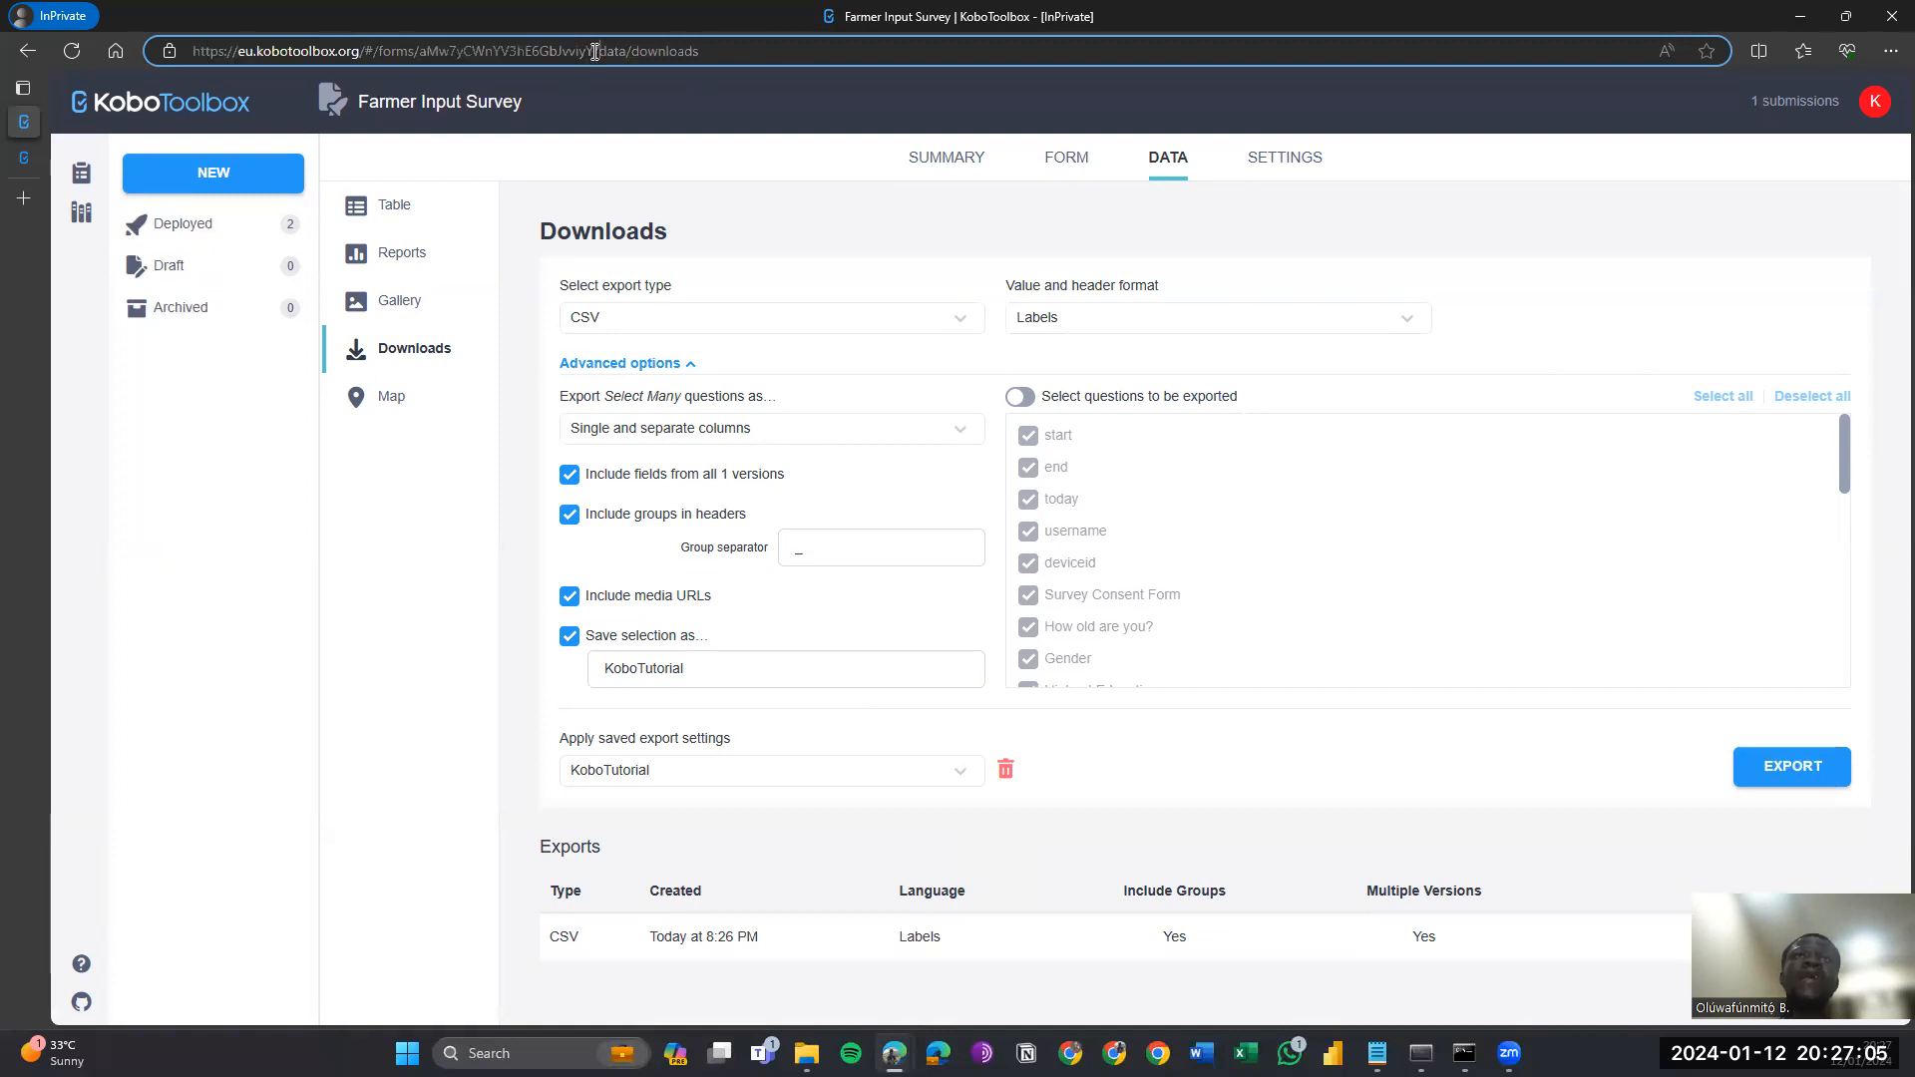
{"action": "left_click_drag", "start_coordinate": [595, 52], "coordinate": [420, 63]}
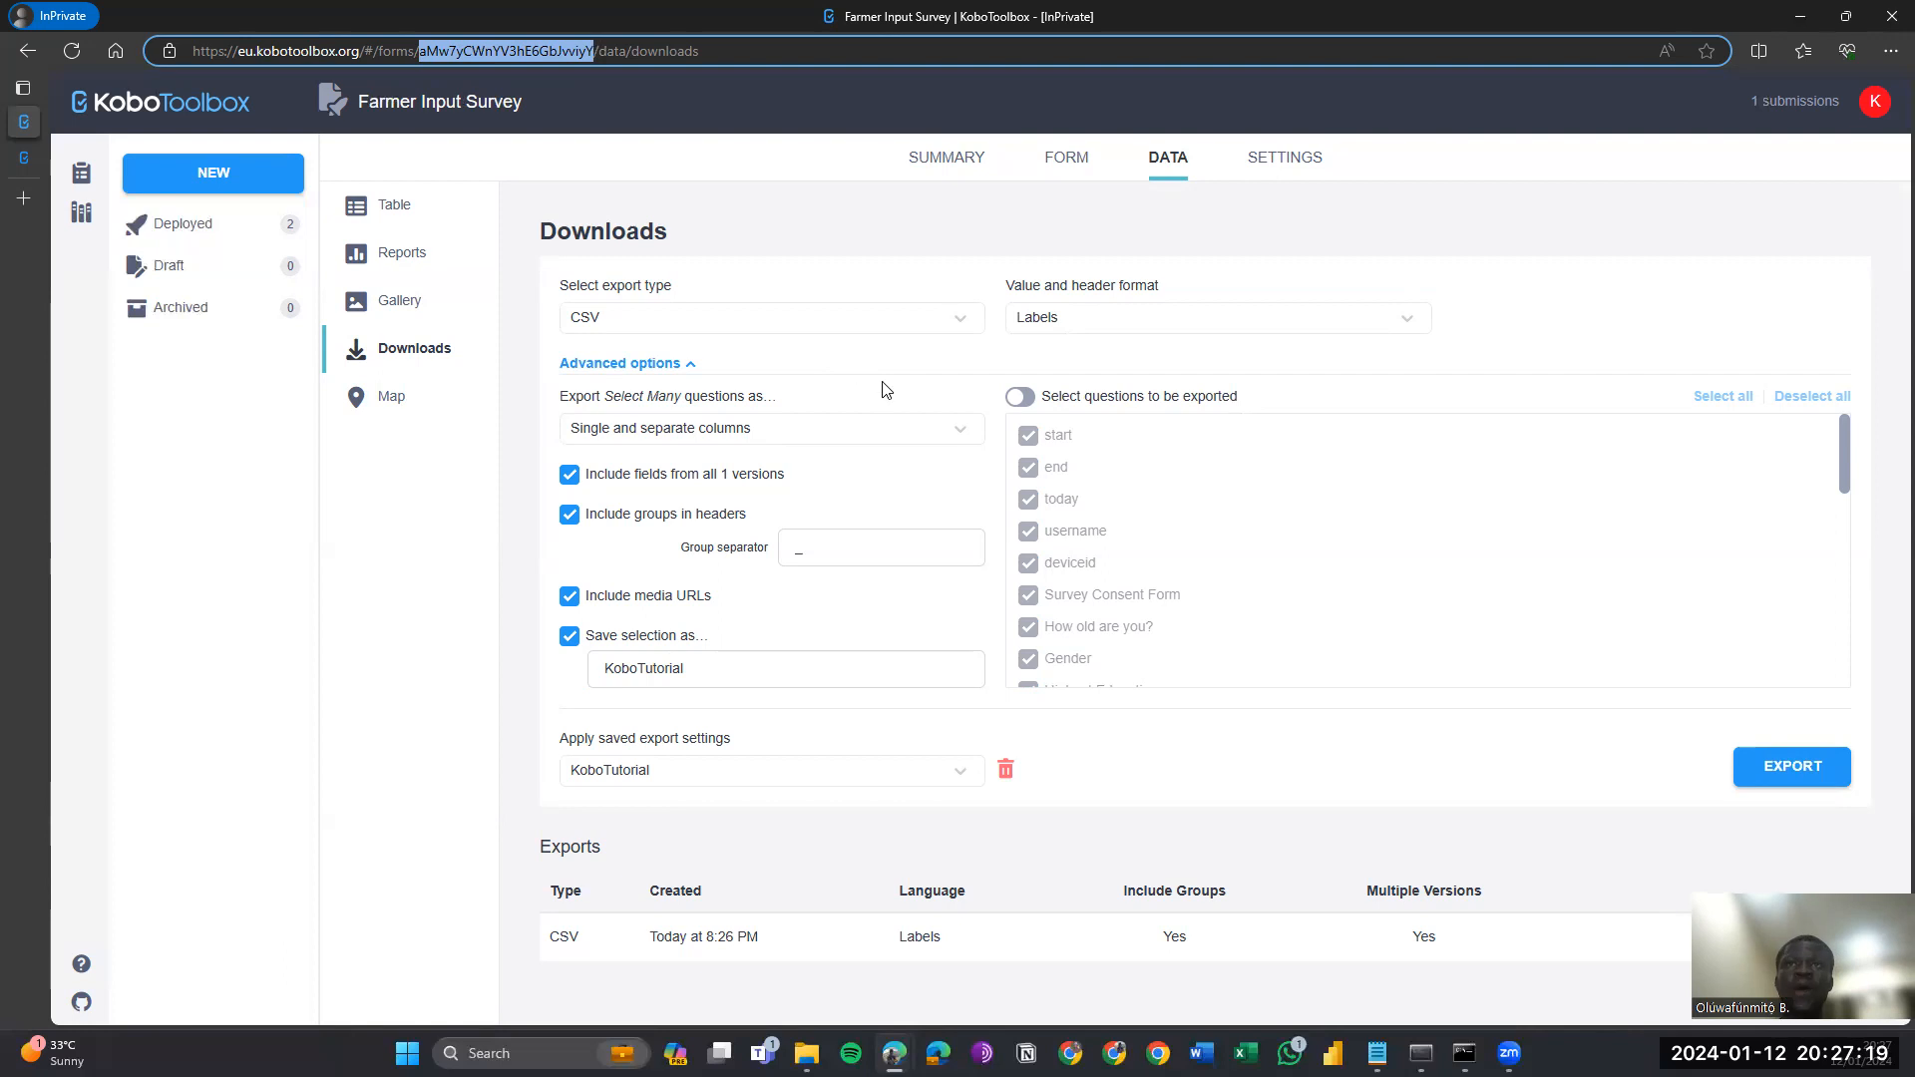
{"action": "scroll", "coordinate": [1055, 538], "scroll_direction": "down", "scroll_amount": 1}
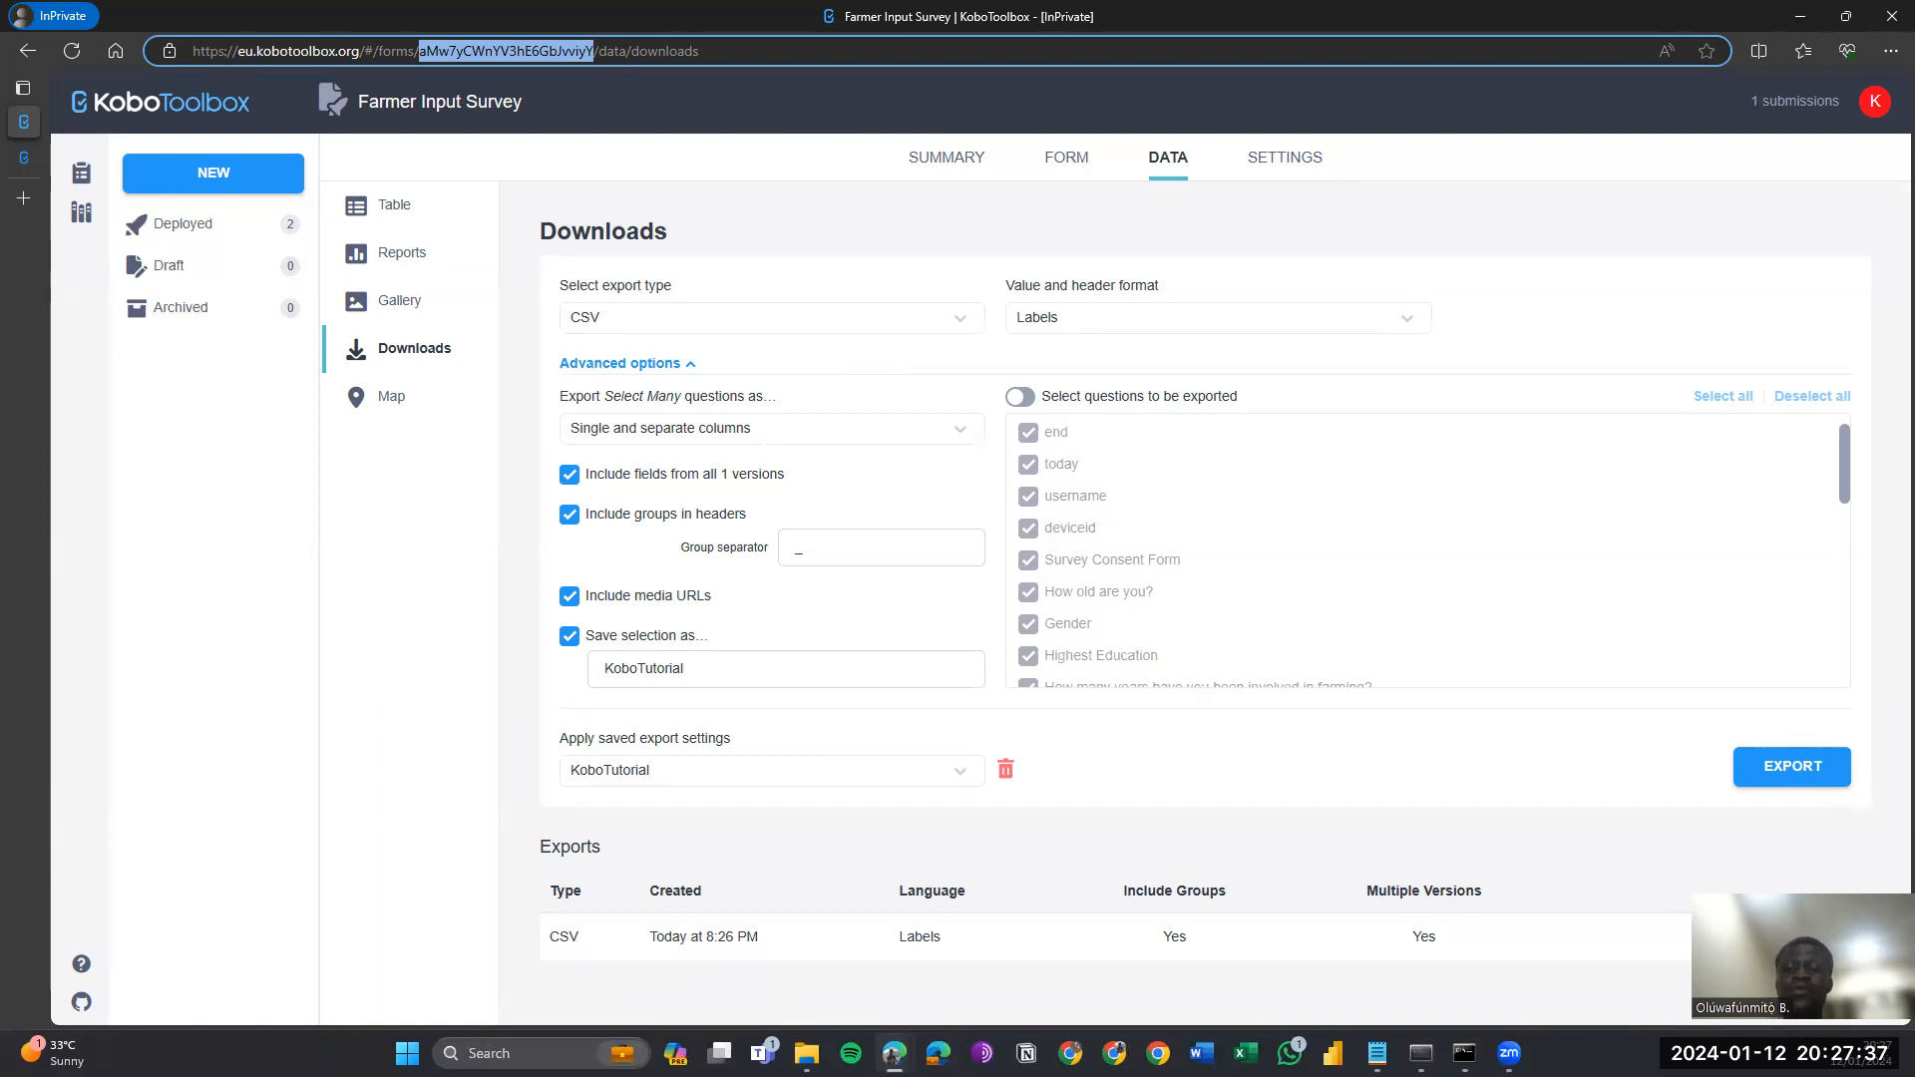
{"action": "key", "text": "alt+Tab"}
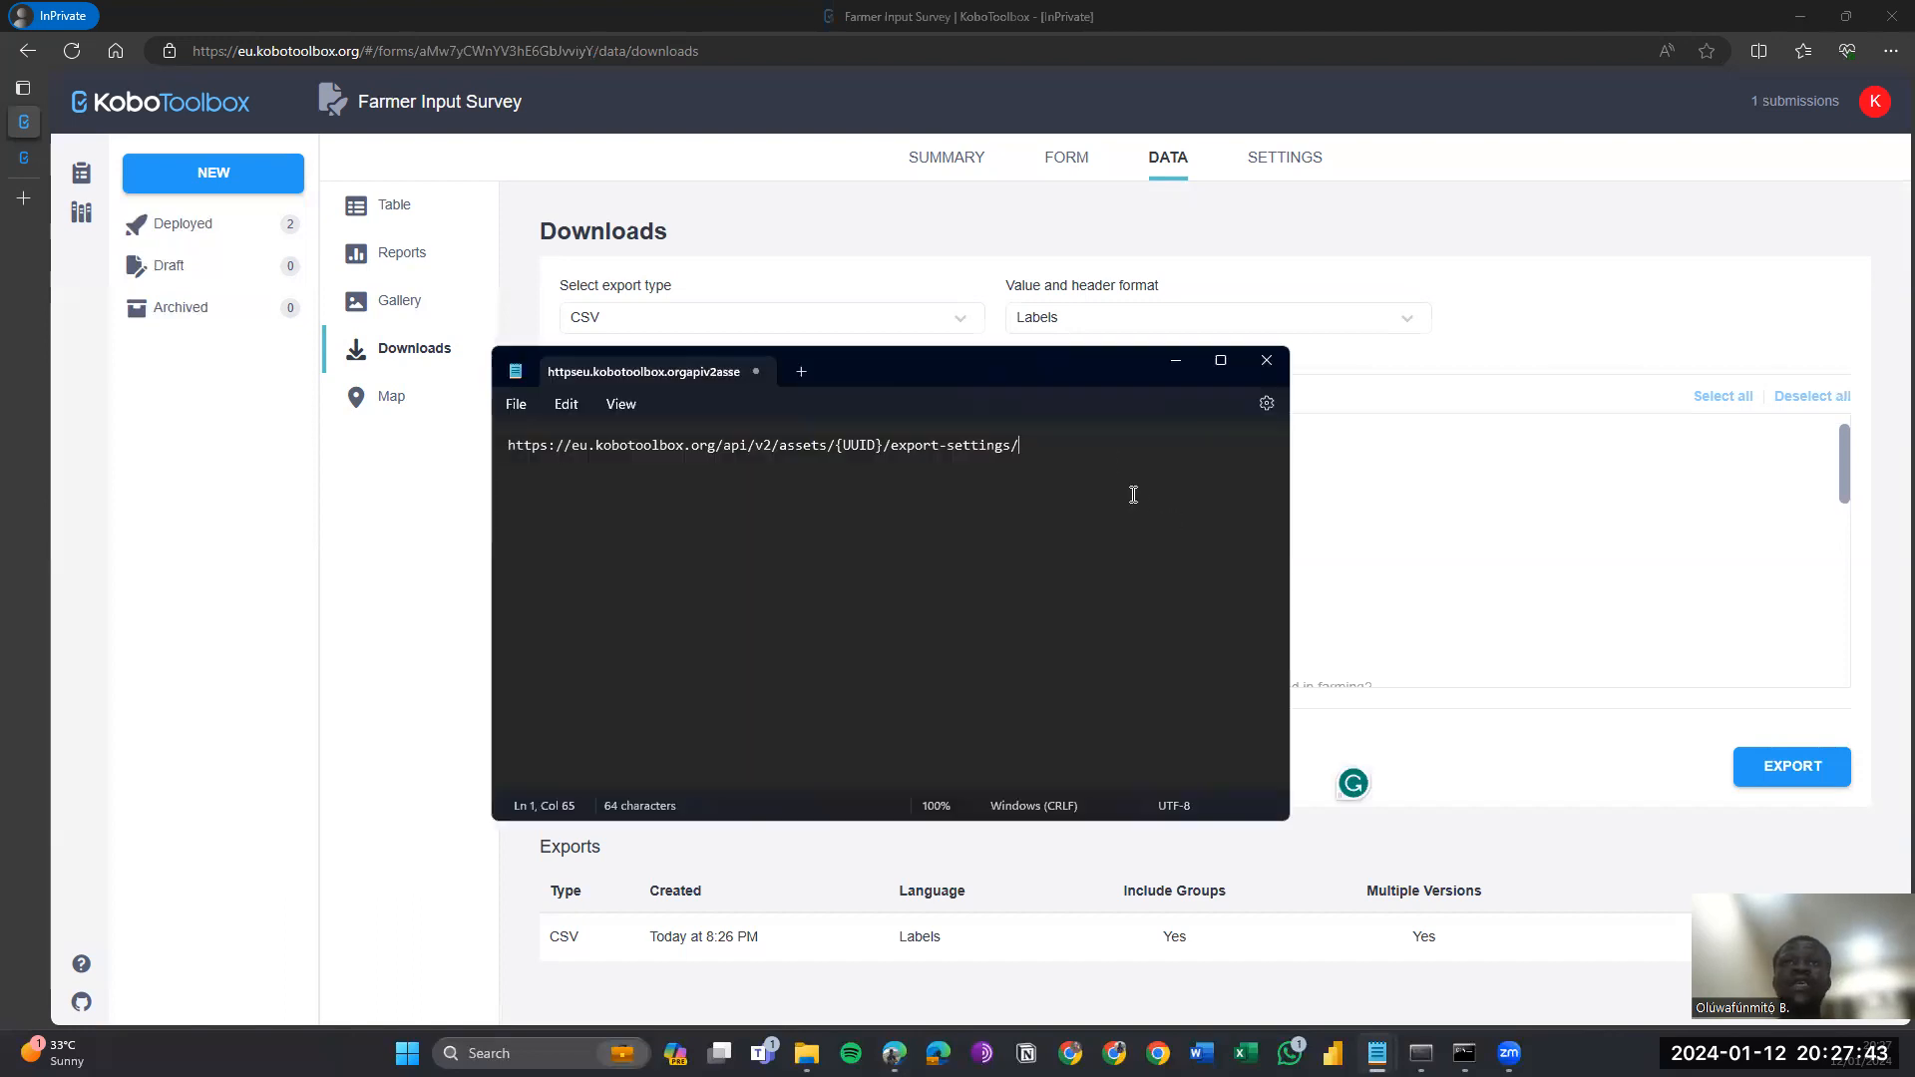
Replace {UUID} in the export-settings API URL with the asset ID and copy the finished URL.
{"action": "scroll", "coordinate": [1132, 494], "scroll_direction": "up", "scroll_amount": 4}
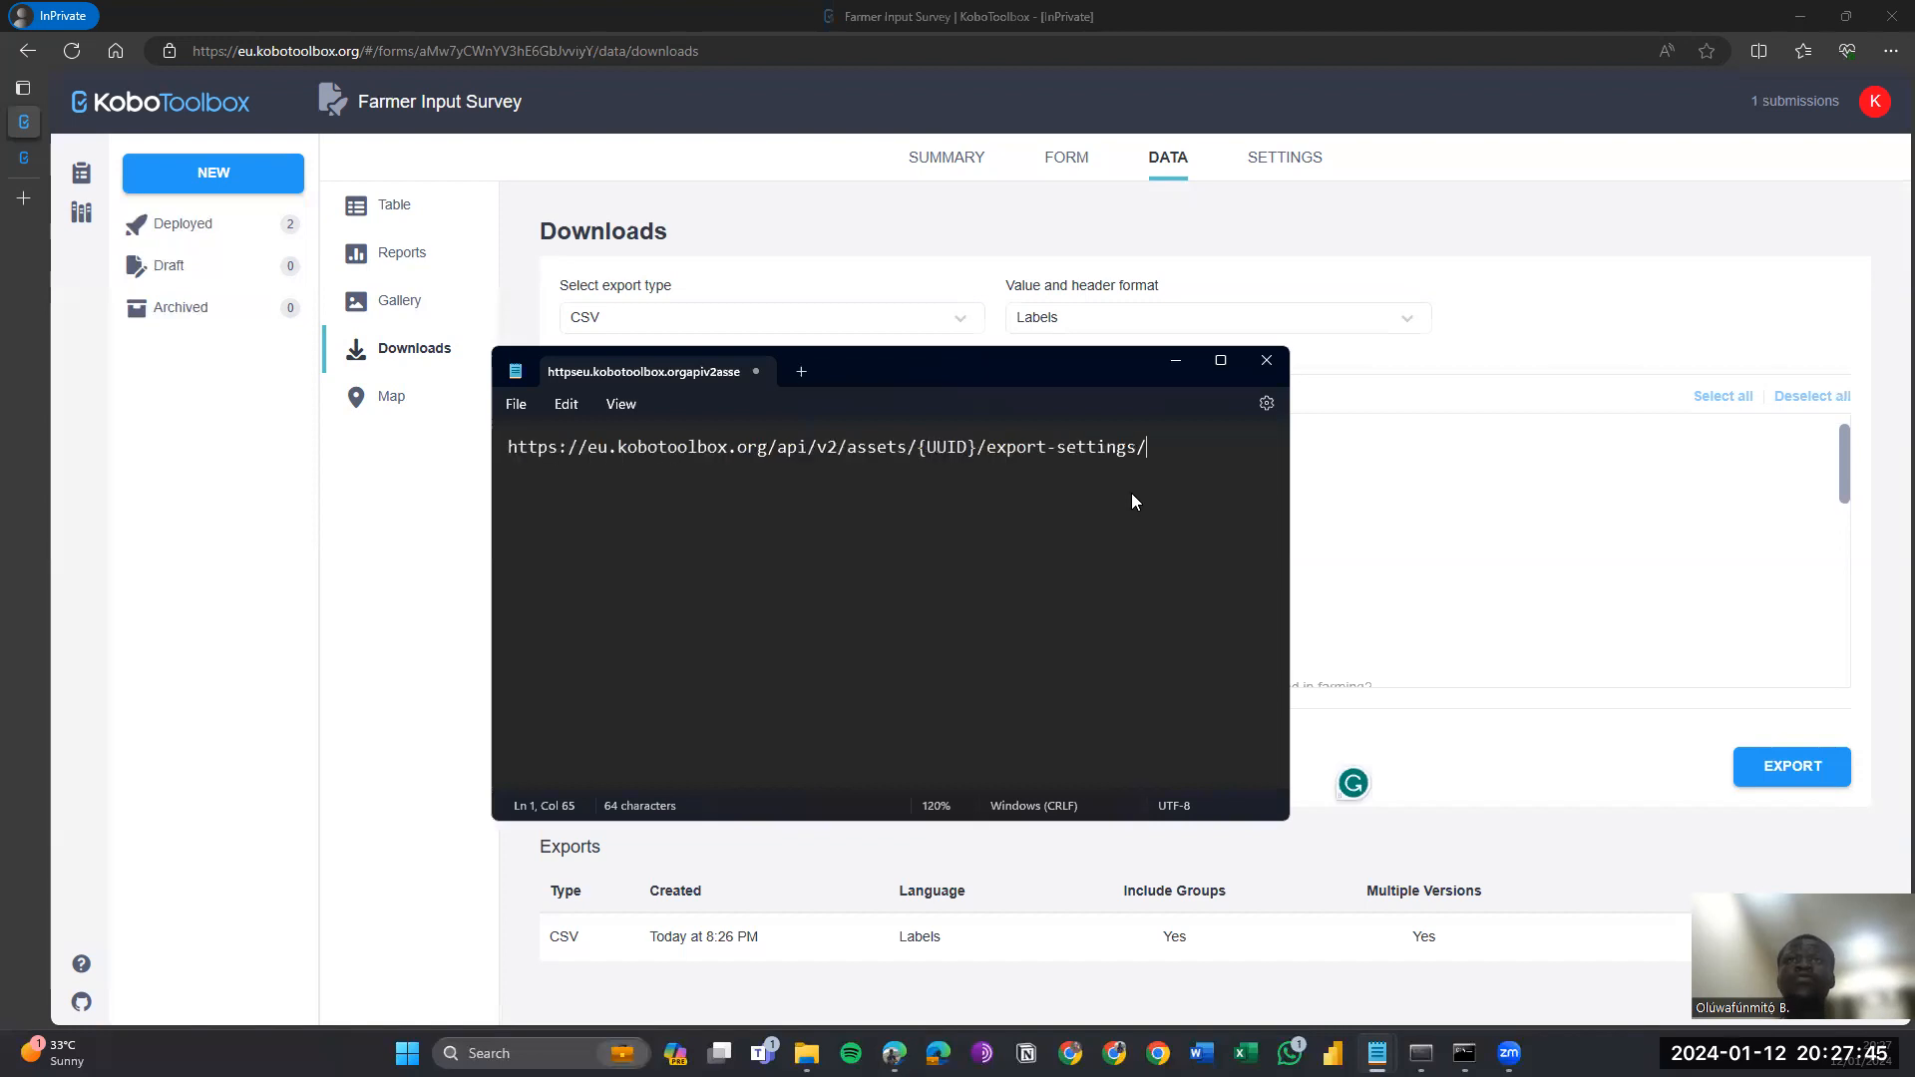
{"action": "scroll", "coordinate": [1131, 492], "scroll_direction": "up", "scroll_amount": 3}
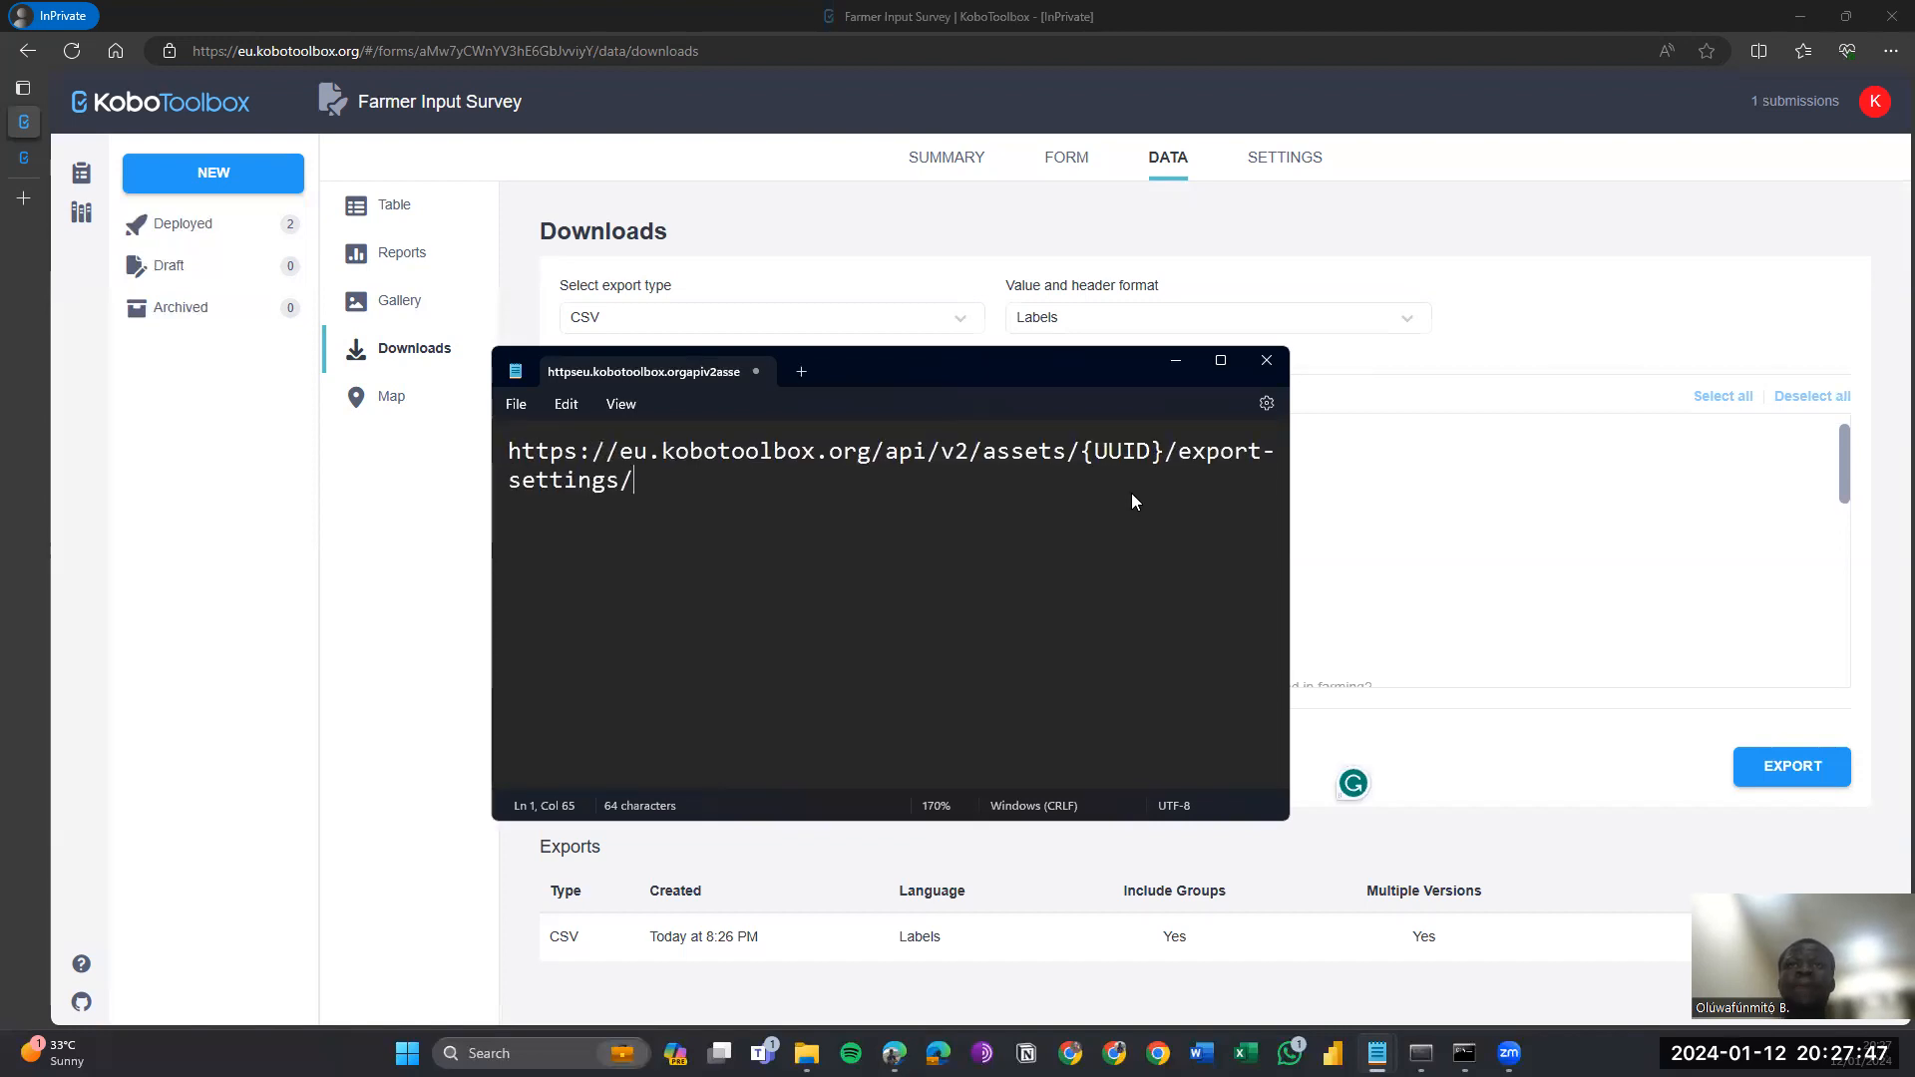
{"action": "left_click", "coordinate": [1165, 452]}
{"action": "key", "text": "BackSpace"}
{"action": "key", "text": "BackSpace"}
{"action": "key", "text": "BackSpace"}
{"action": "key", "text": "BackSpace"}
{"action": "key", "text": "BackSpace"}
{"action": "key", "text": "BackSpace"}
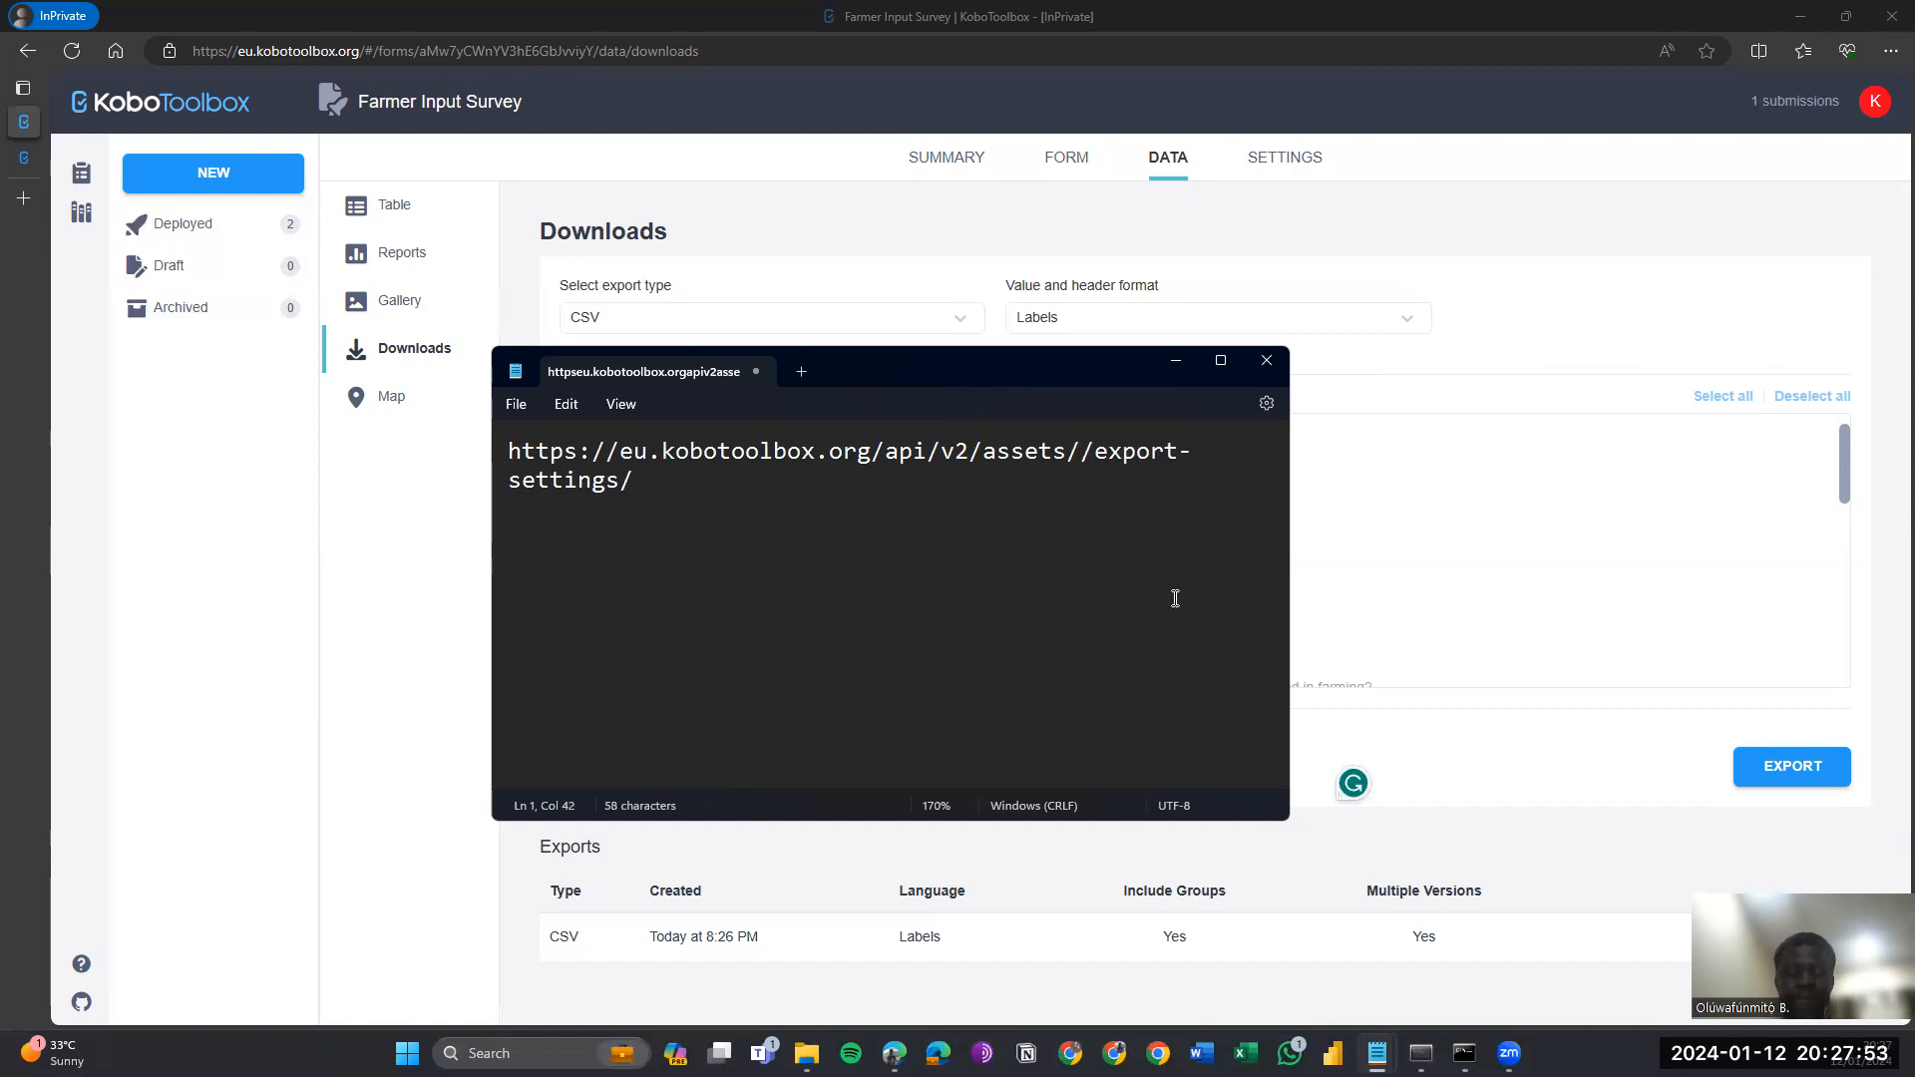
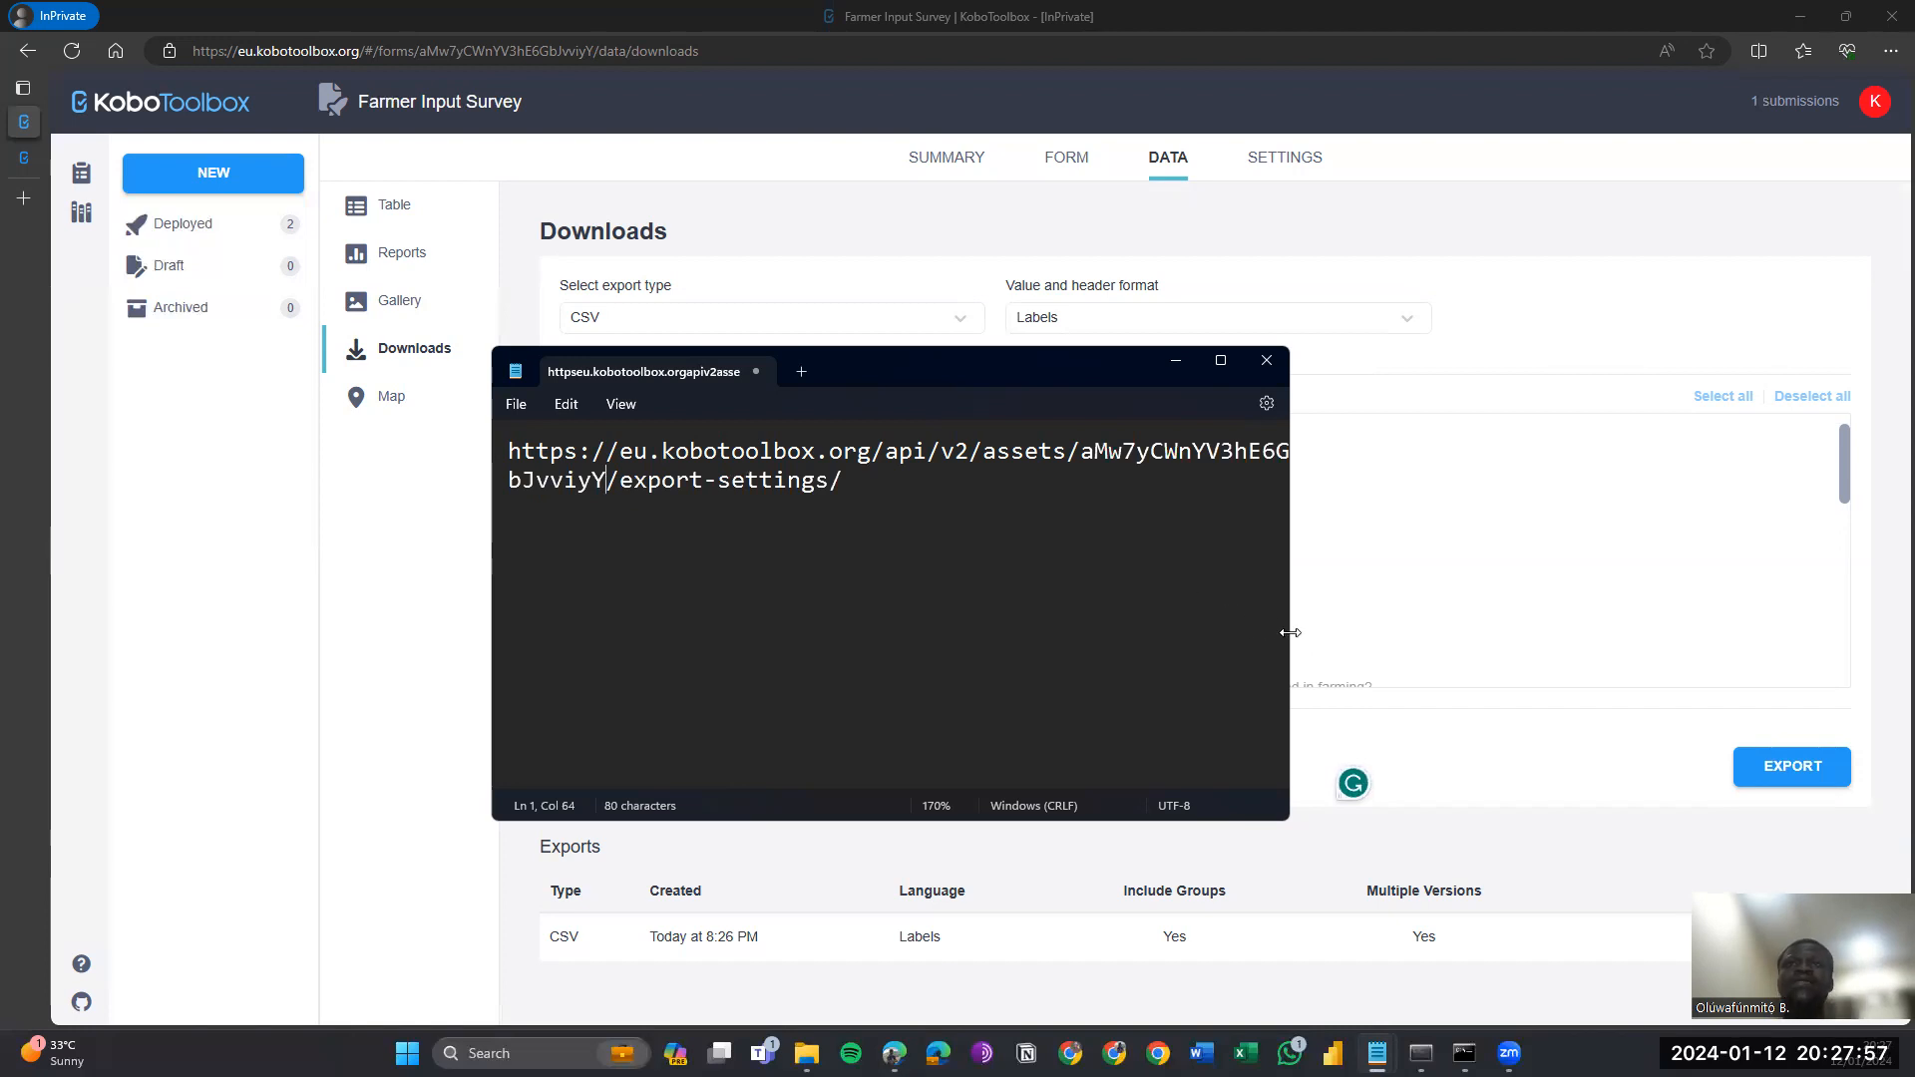
{"action": "left_click_drag", "start_coordinate": [1289, 632], "coordinate": [1361, 632]}
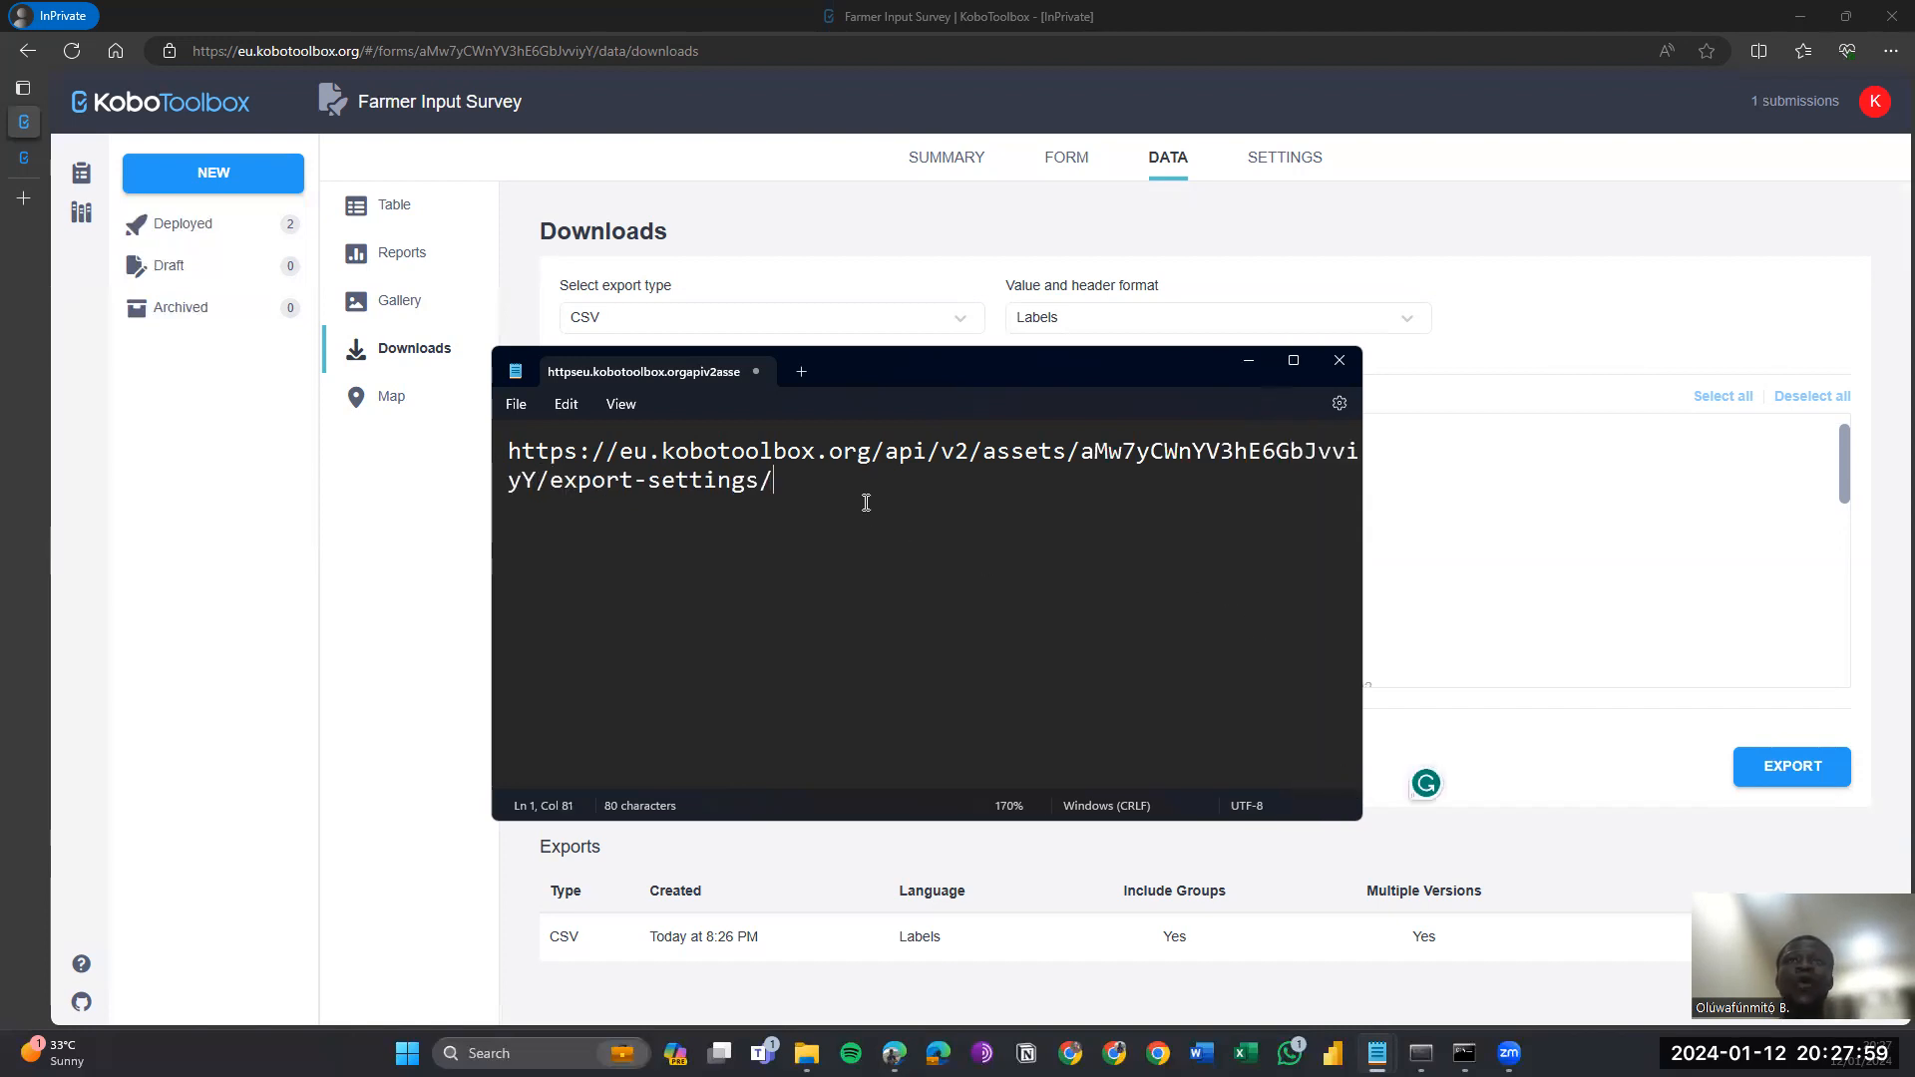
{"action": "key", "text": "ctrl+a"}
{"action": "key", "text": "ctrl+c"}
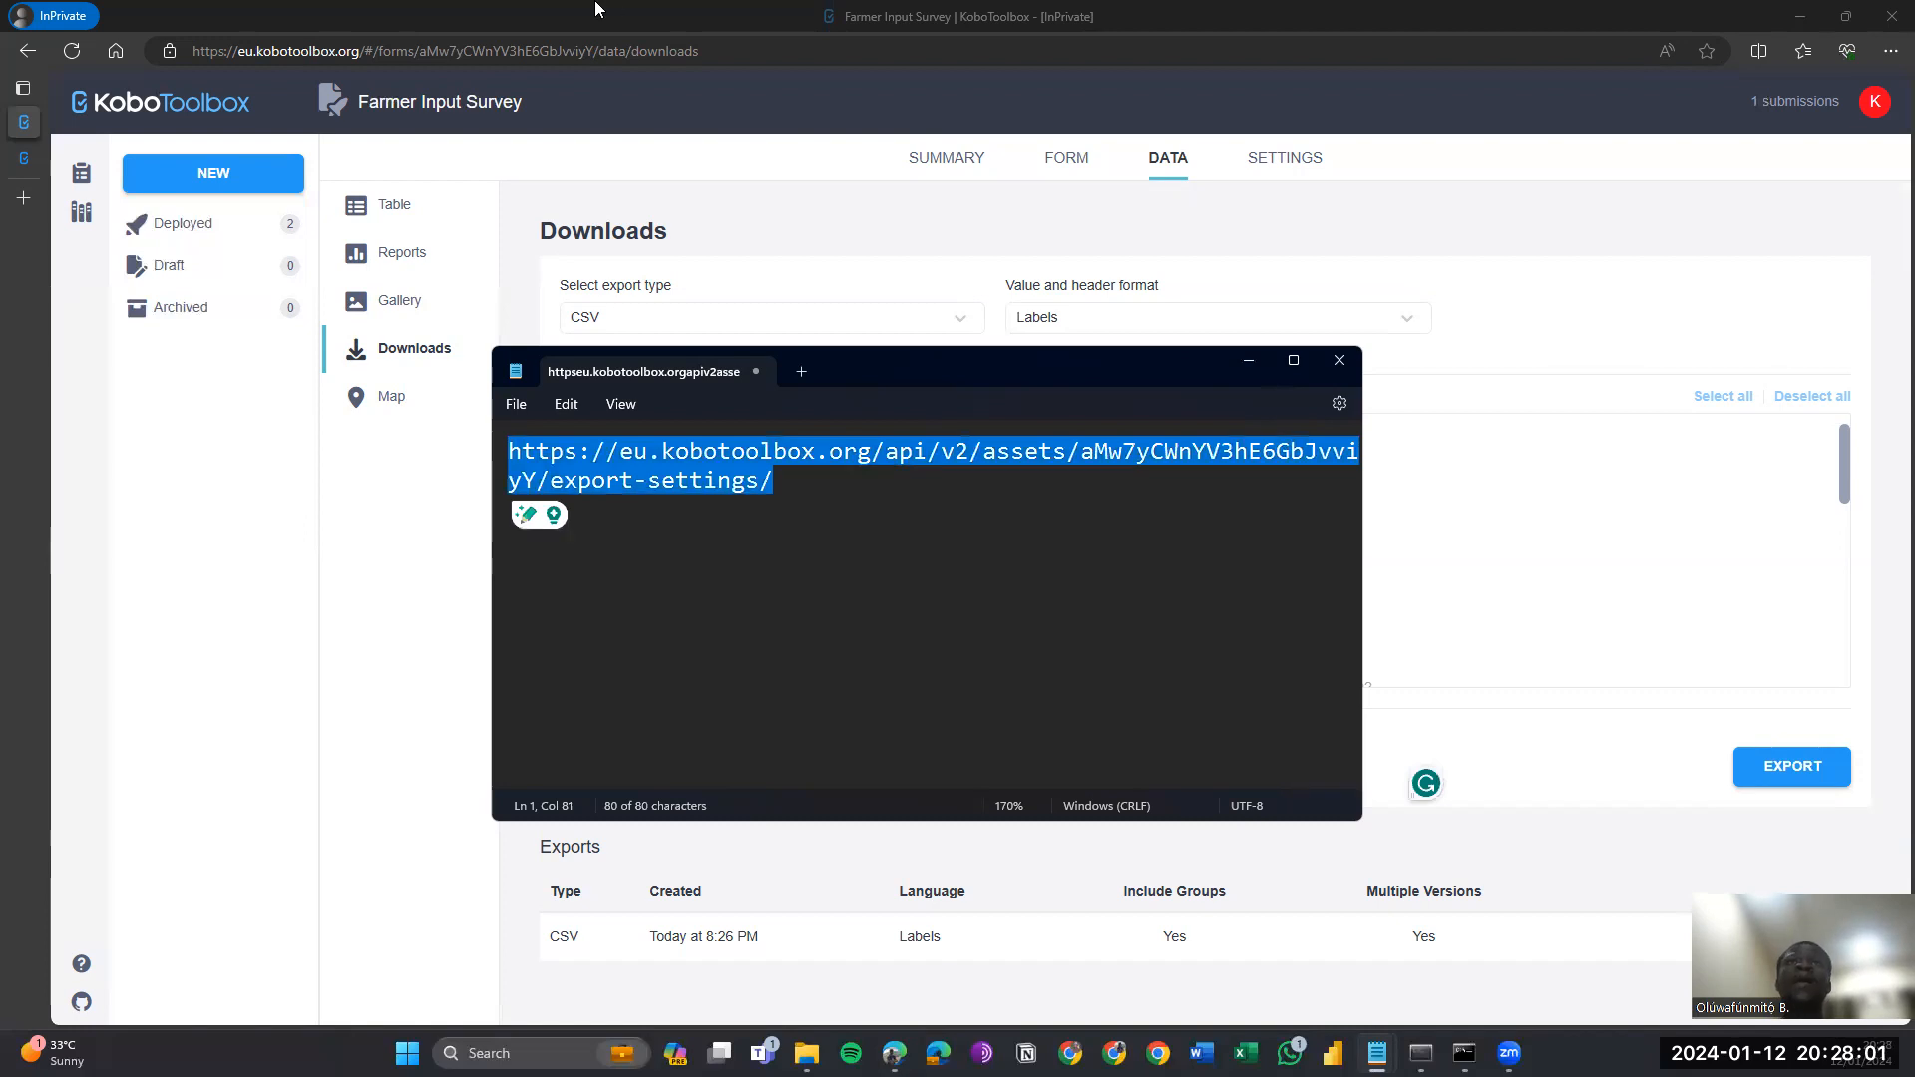
{"action": "left_click", "coordinate": [596, 10]}
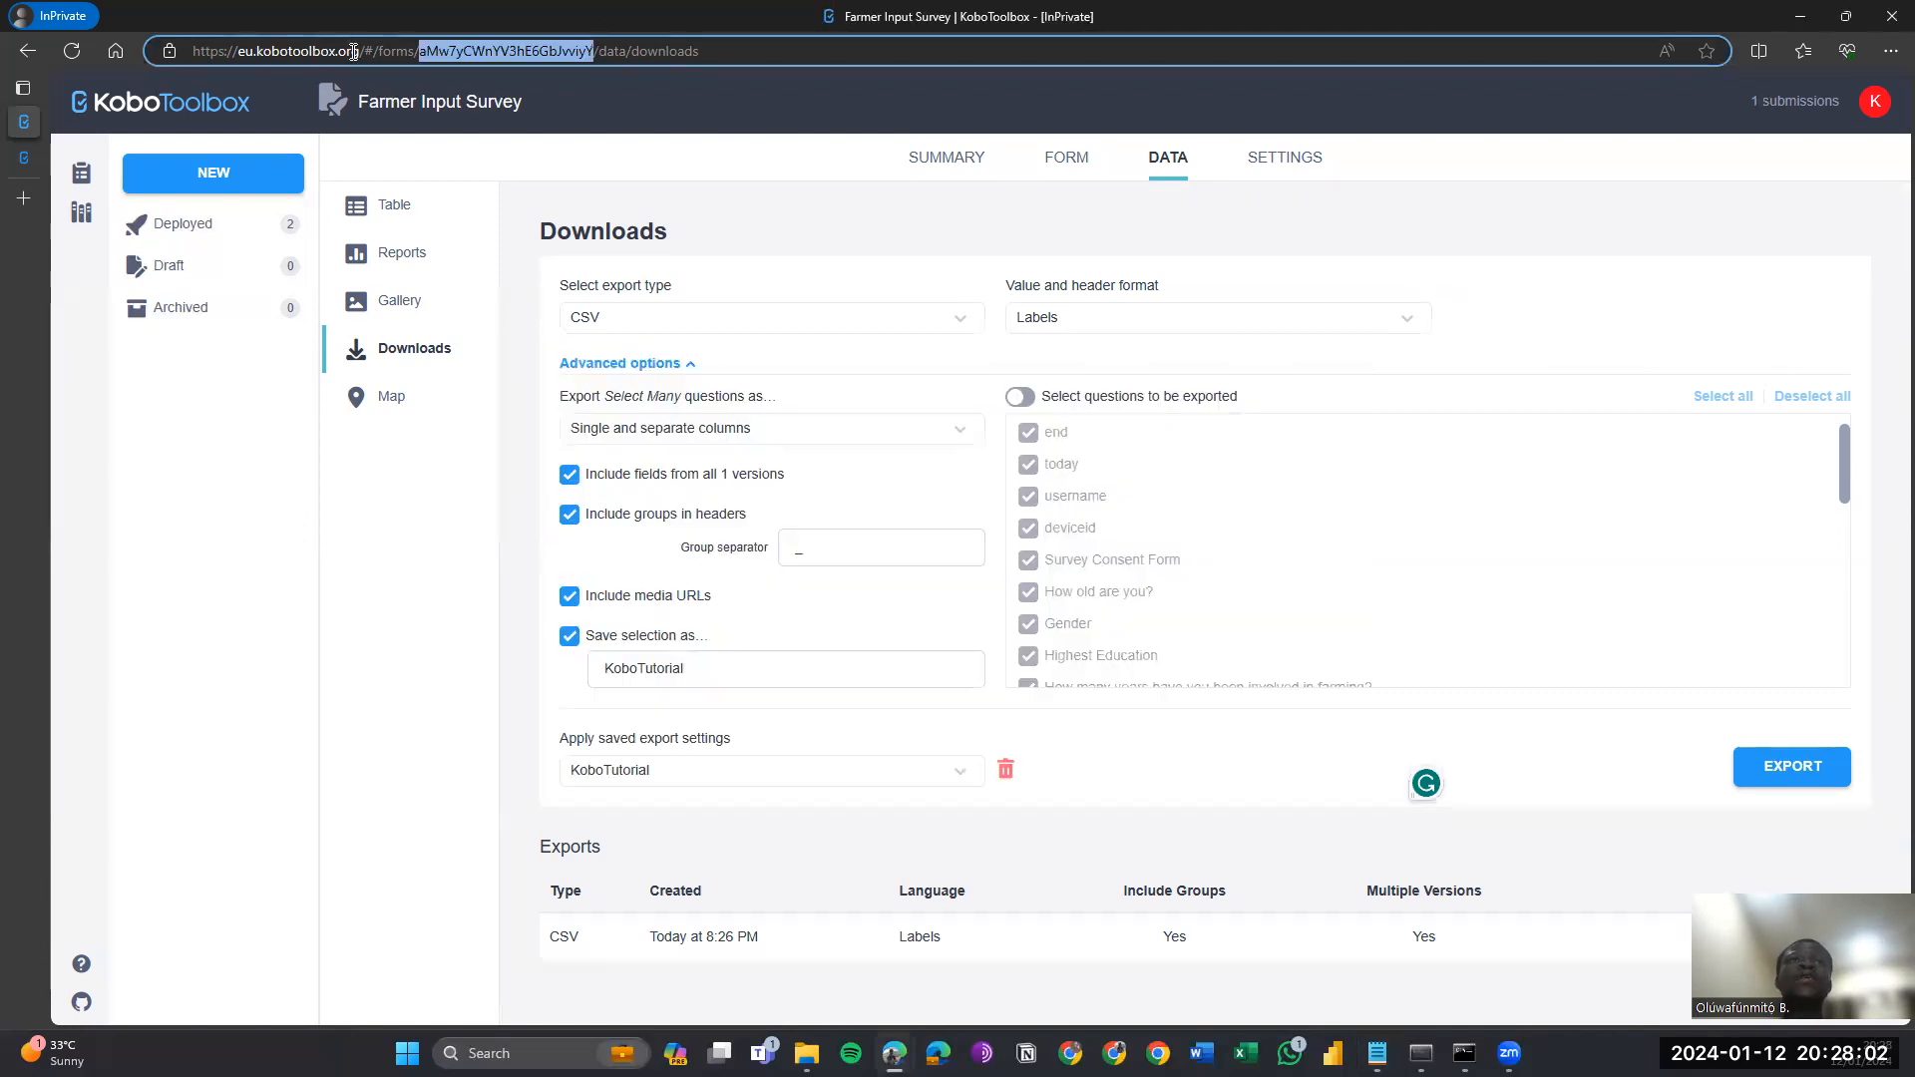
Load the export-settings API URL in a new tab and scroll to the KoboTutorial data URLs.
{"action": "left_click", "coordinate": [25, 202]}
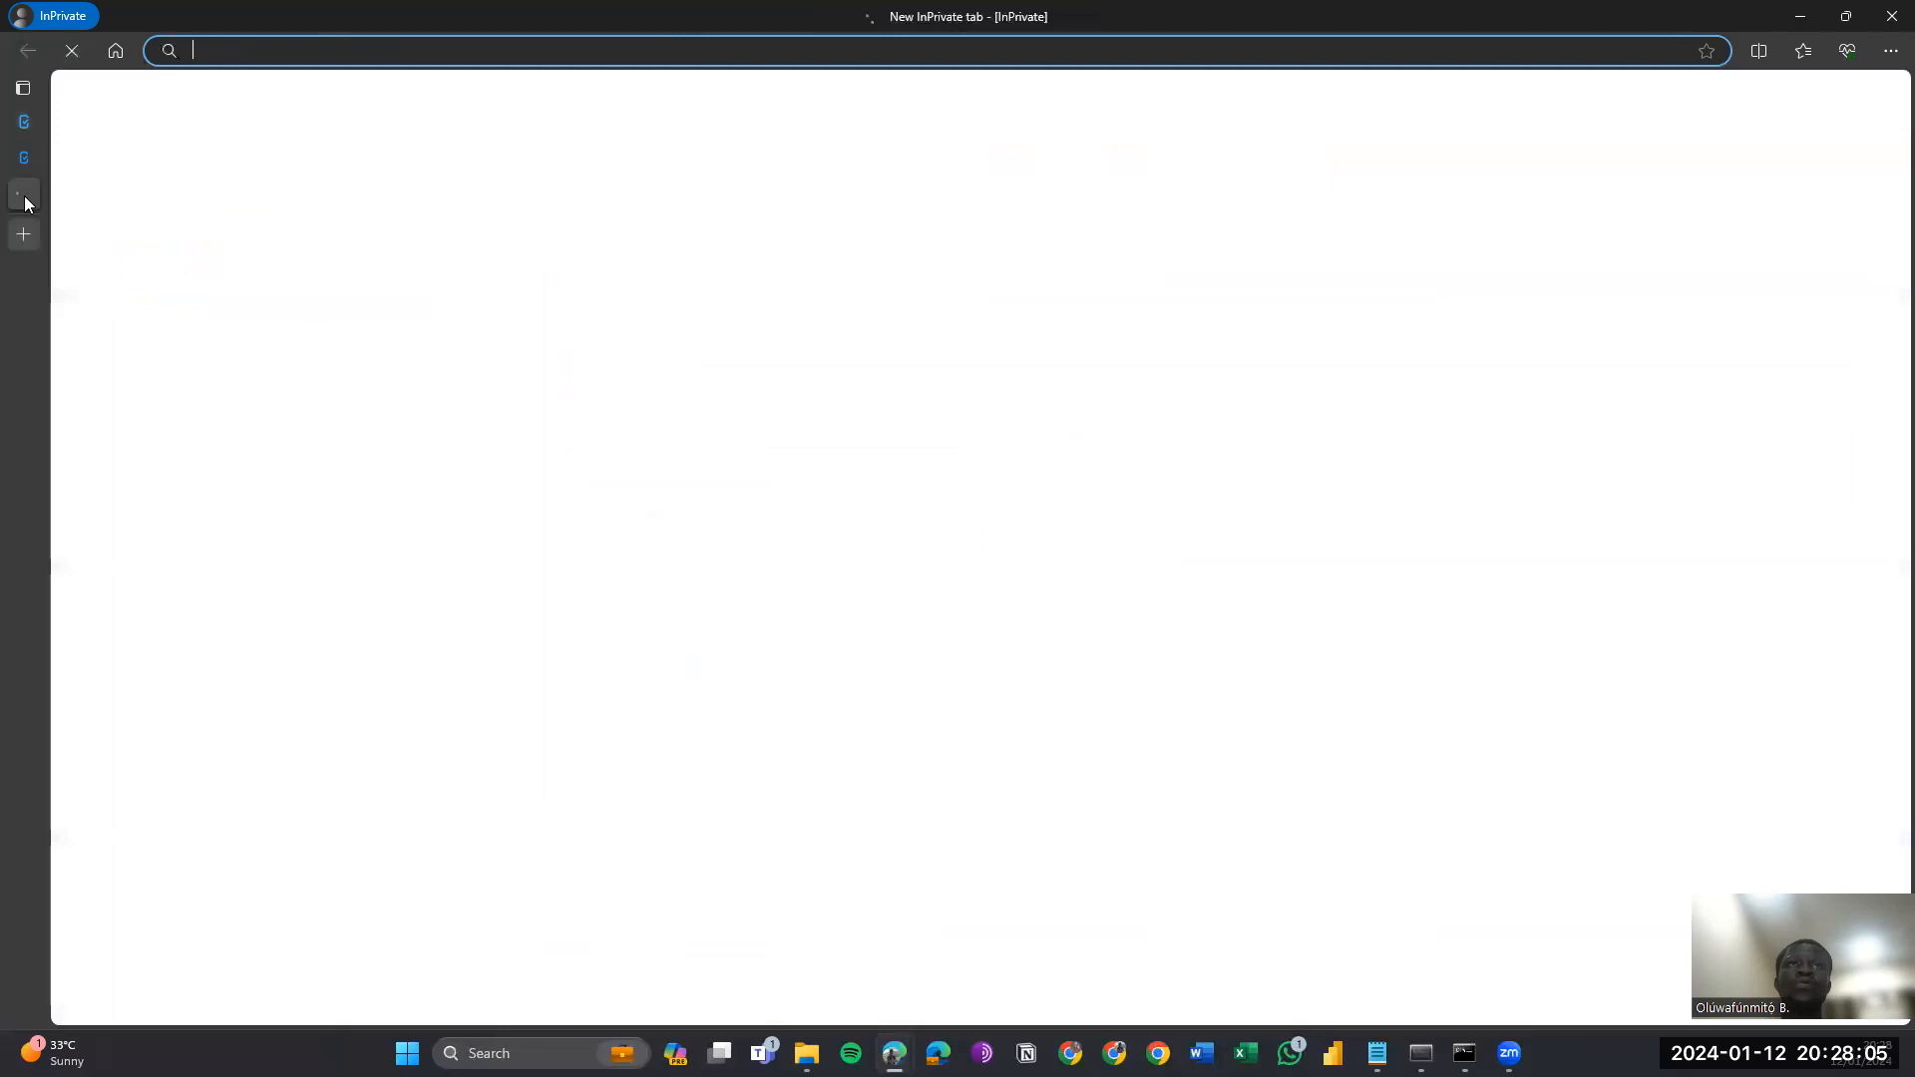
{"action": "key", "text": "ctrl+v"}
{"action": "key", "text": "Return"}
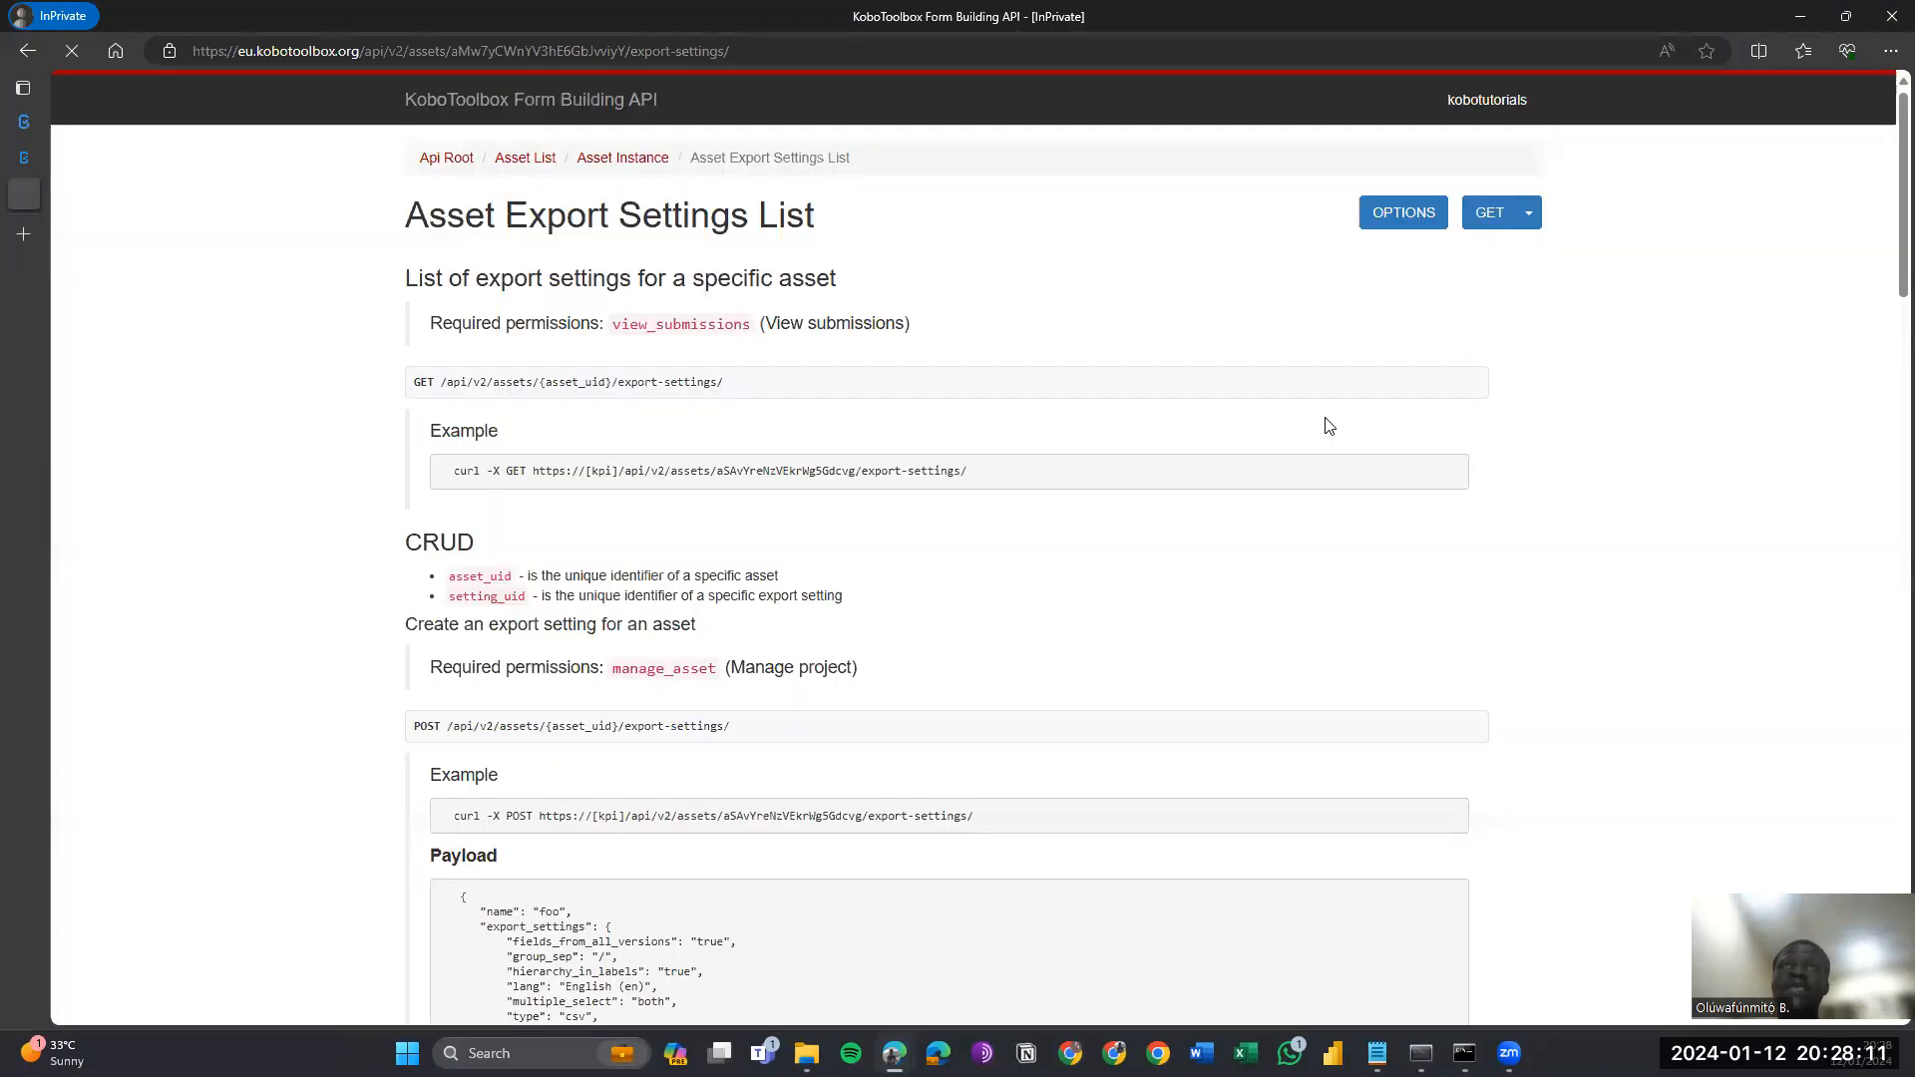
{"action": "scroll", "coordinate": [1327, 425], "scroll_direction": "down", "scroll_amount": 2}
{"action": "scroll", "coordinate": [1326, 426], "scroll_direction": "down", "scroll_amount": 6}
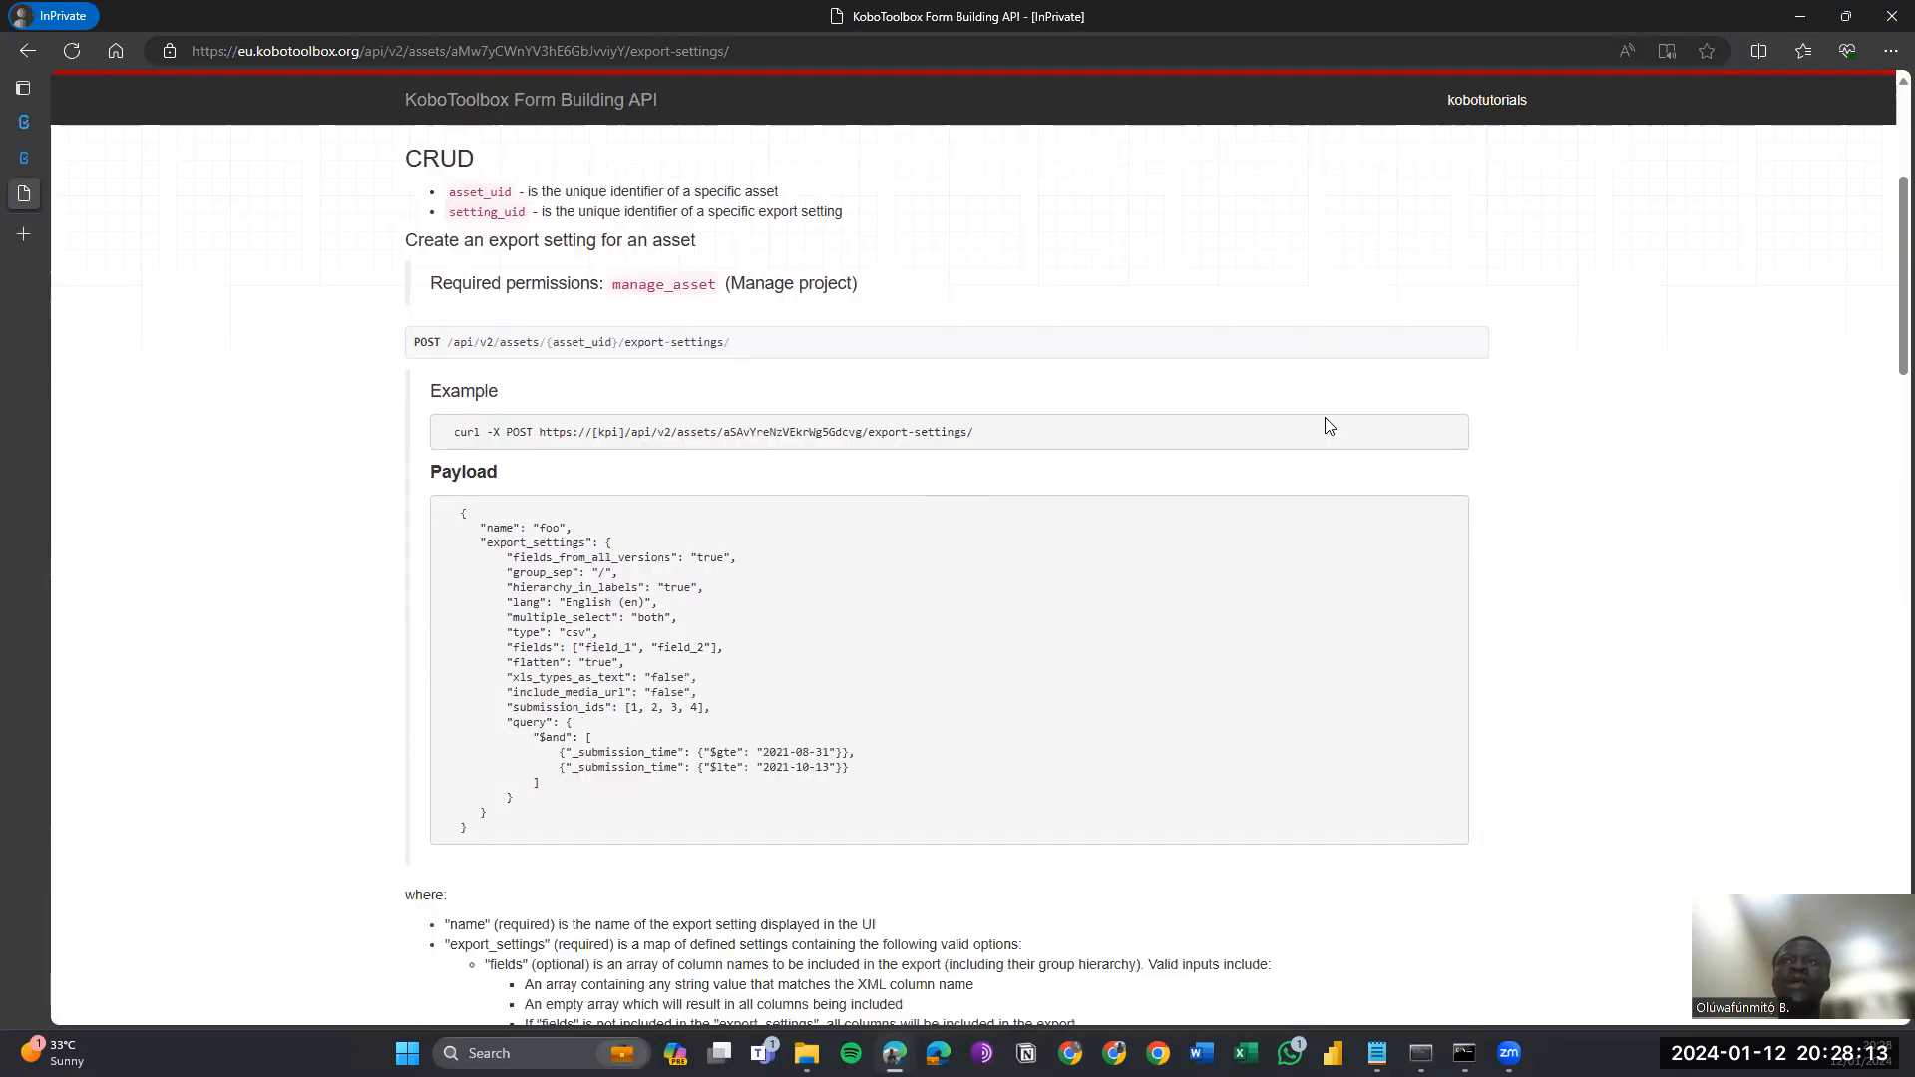
{"action": "scroll", "coordinate": [1326, 425], "scroll_direction": "down", "scroll_amount": 8}
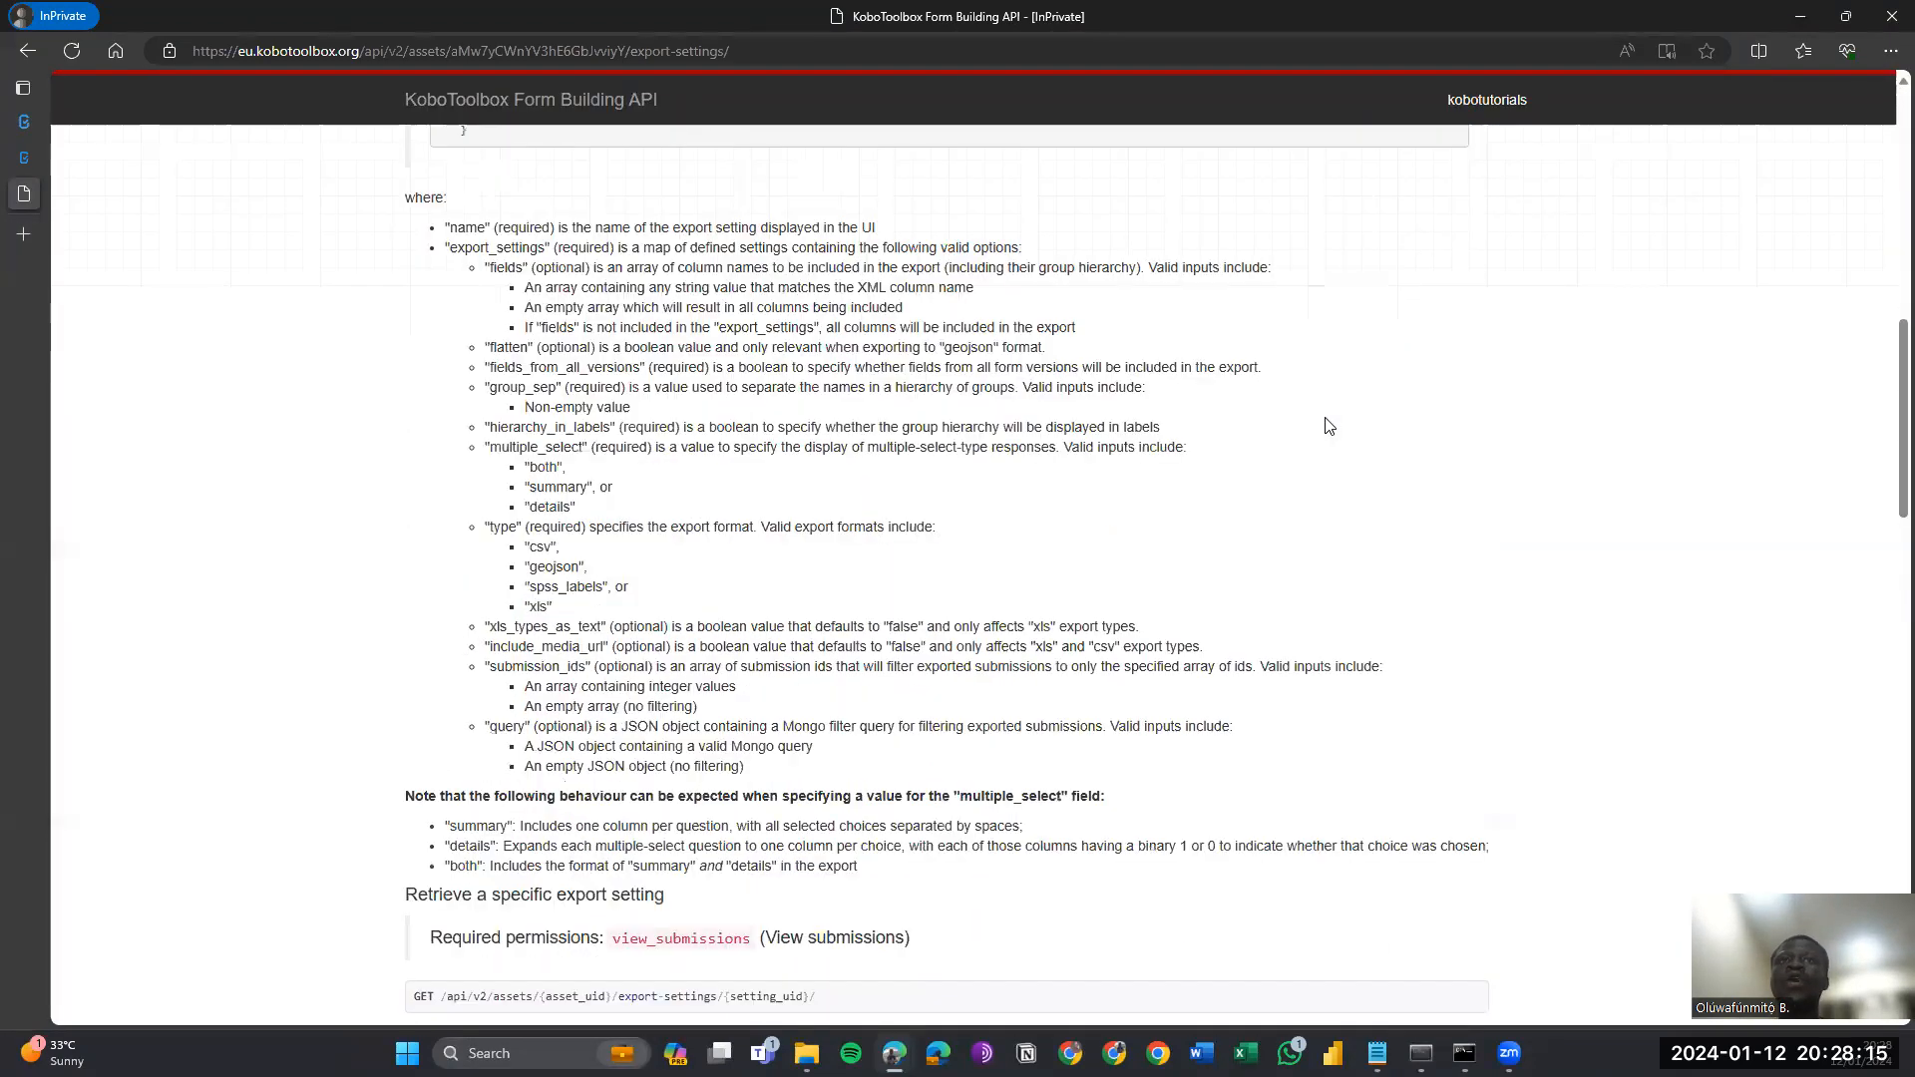
{"action": "scroll", "coordinate": [1328, 426], "scroll_direction": "down", "scroll_amount": 7}
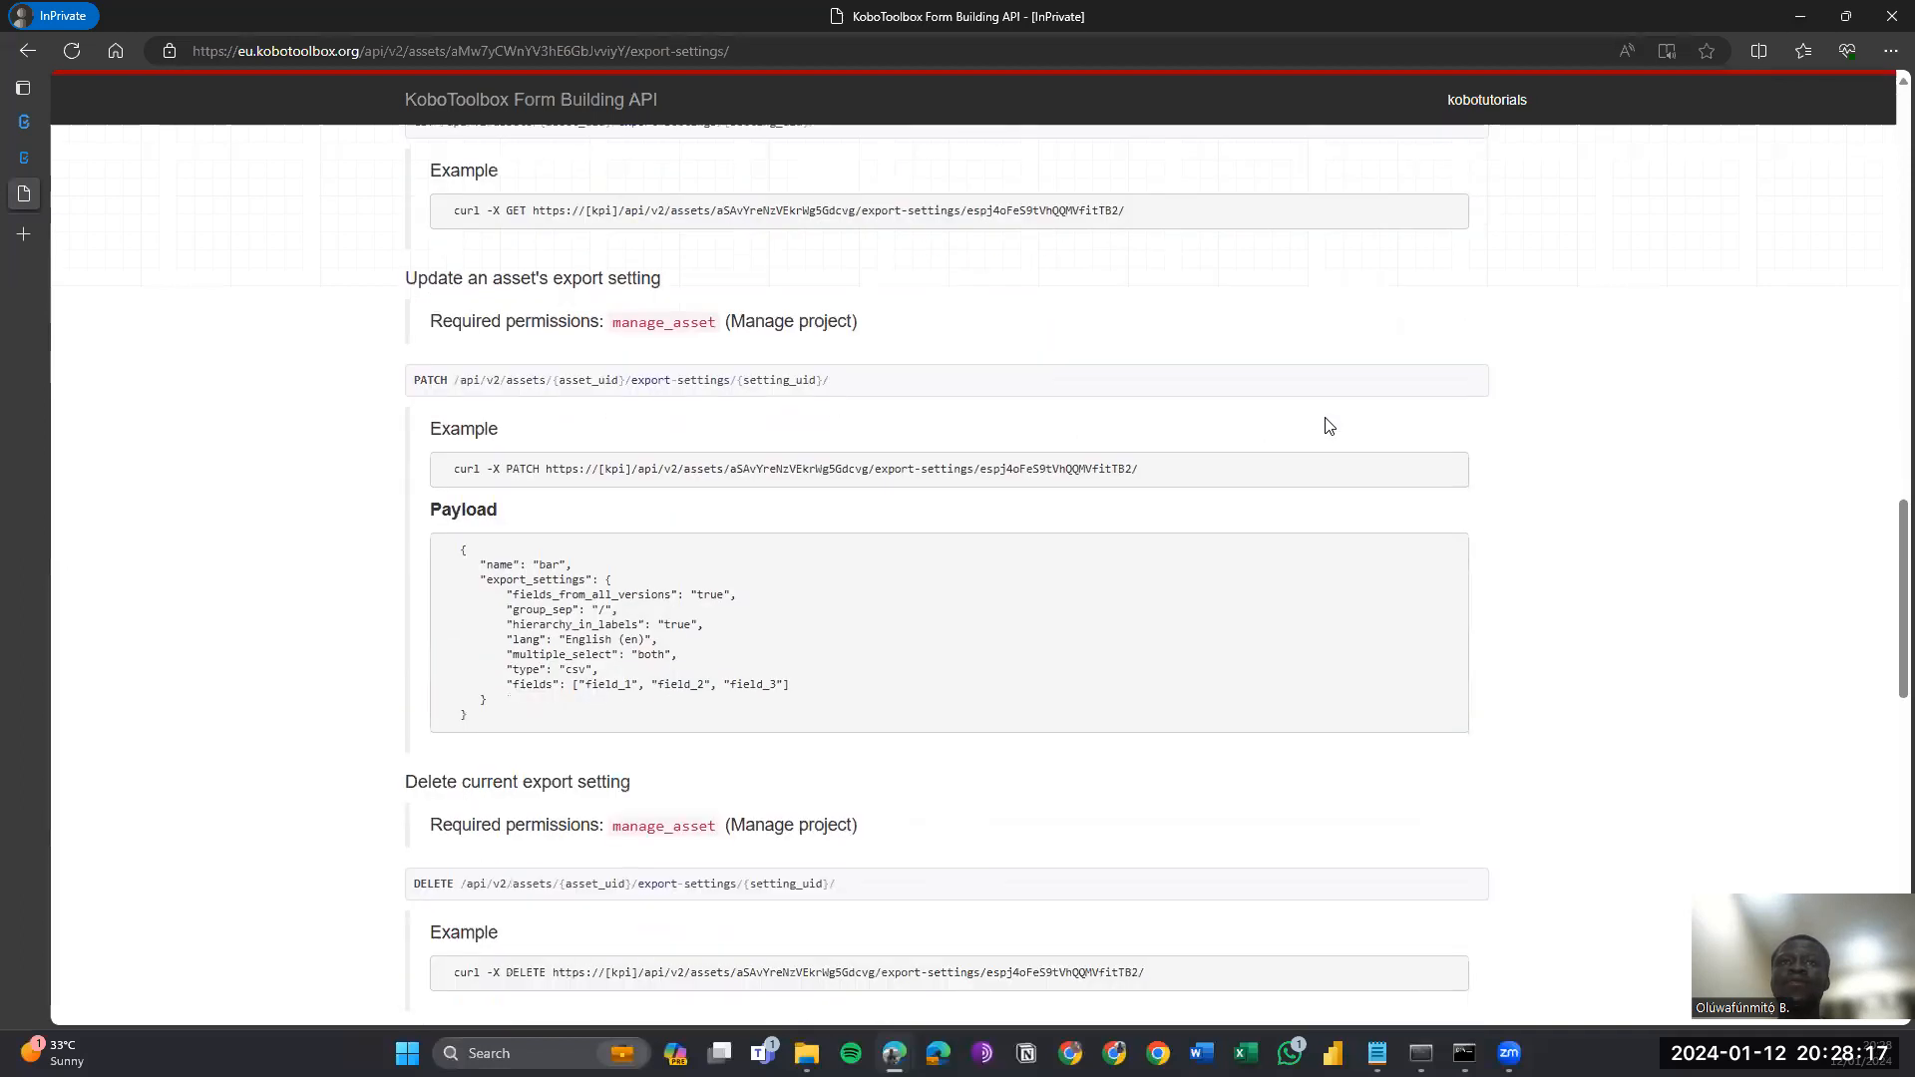
{"action": "scroll", "coordinate": [1326, 423], "scroll_direction": "down", "scroll_amount": 4}
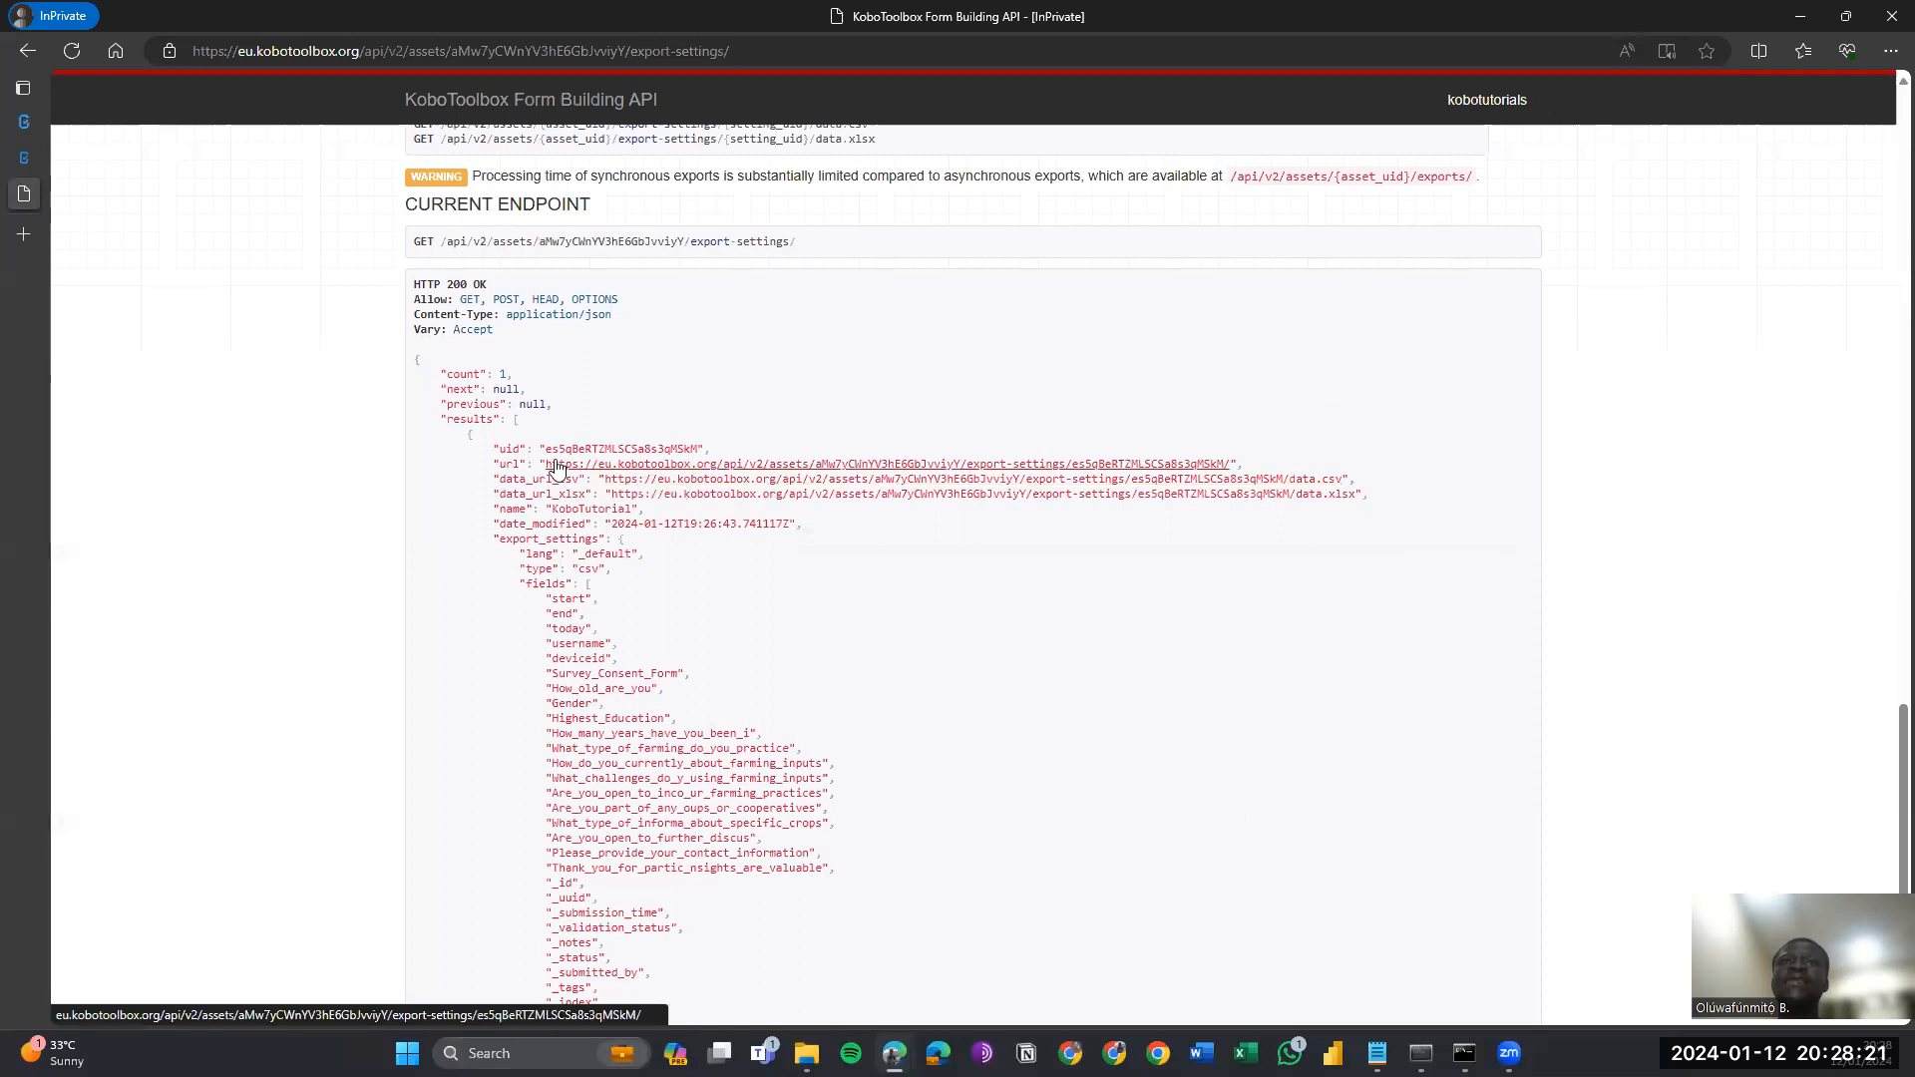
Copy the data_url_csv download link and return to the Notepad URL notes.
{"action": "right_click", "coordinate": [725, 482]}
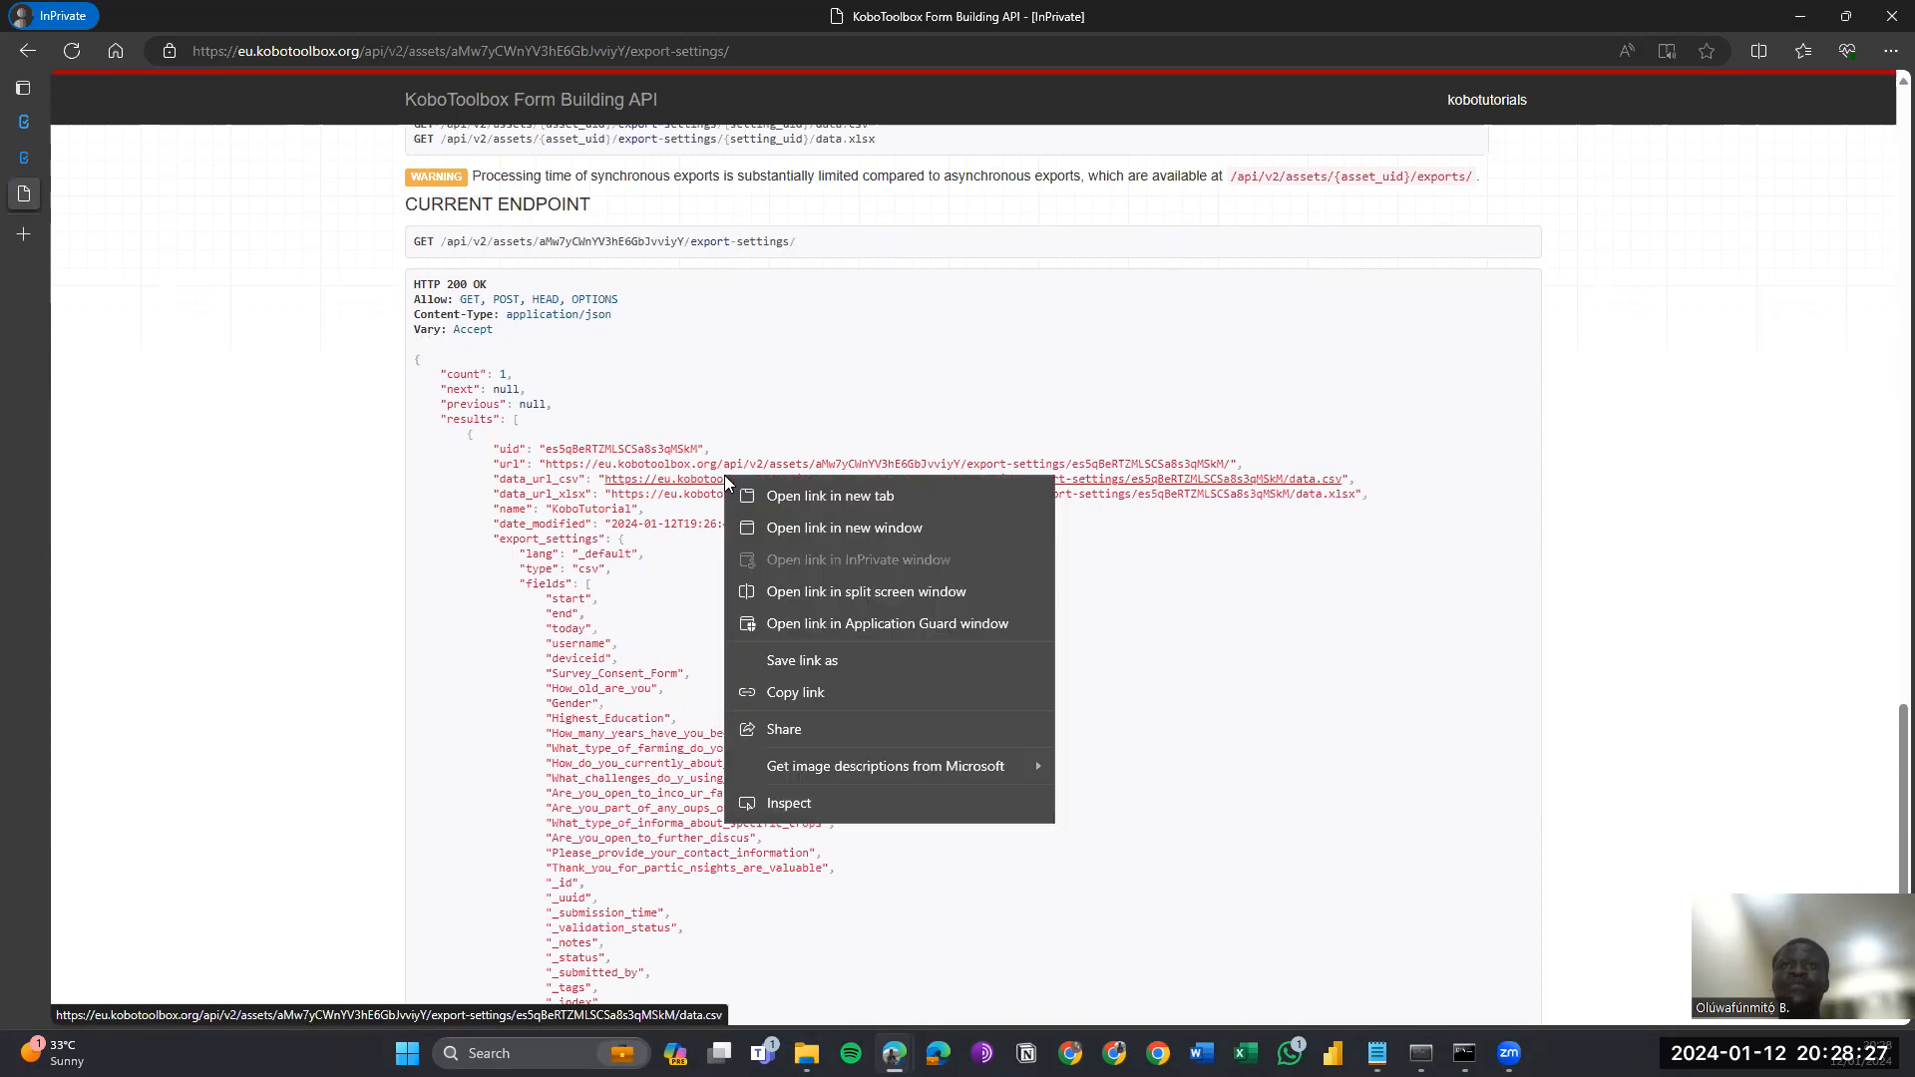
{"action": "left_click", "coordinate": [853, 698]}
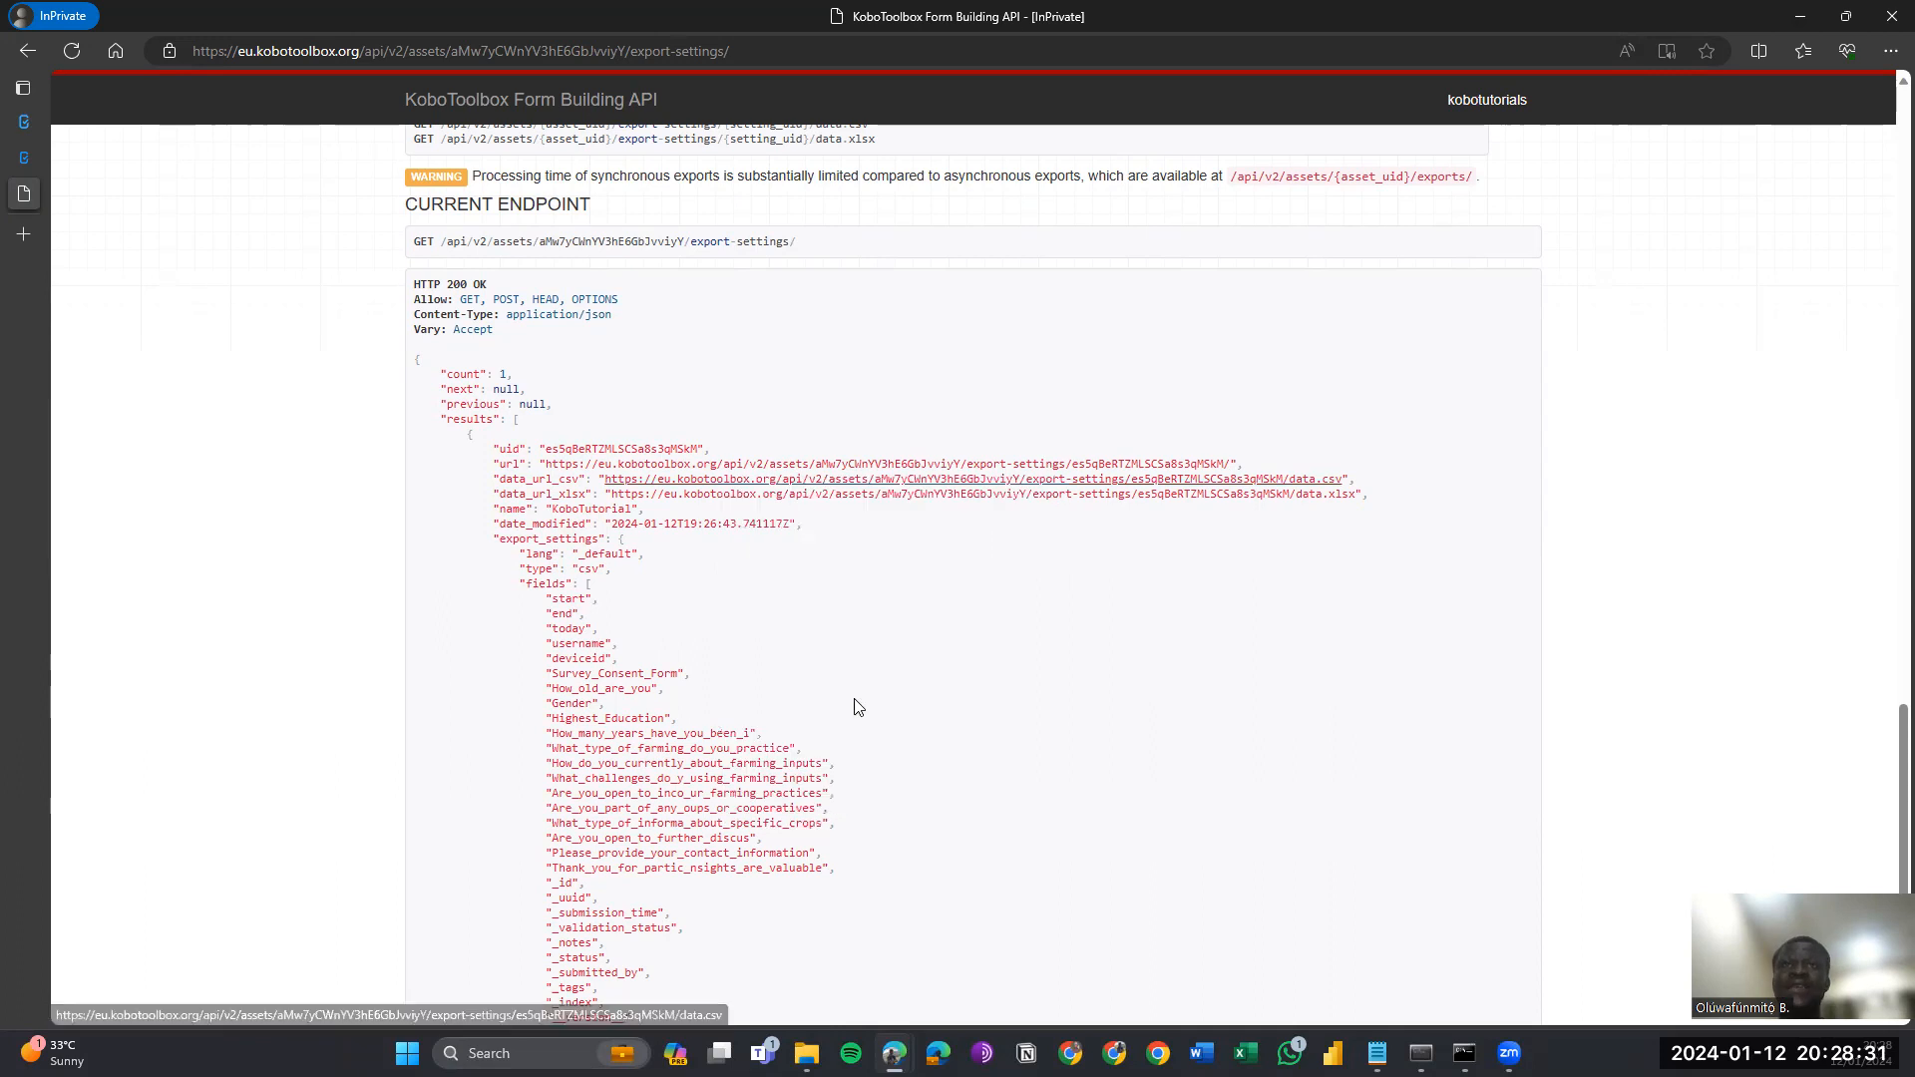
{"action": "key", "text": "alt+Tab"}
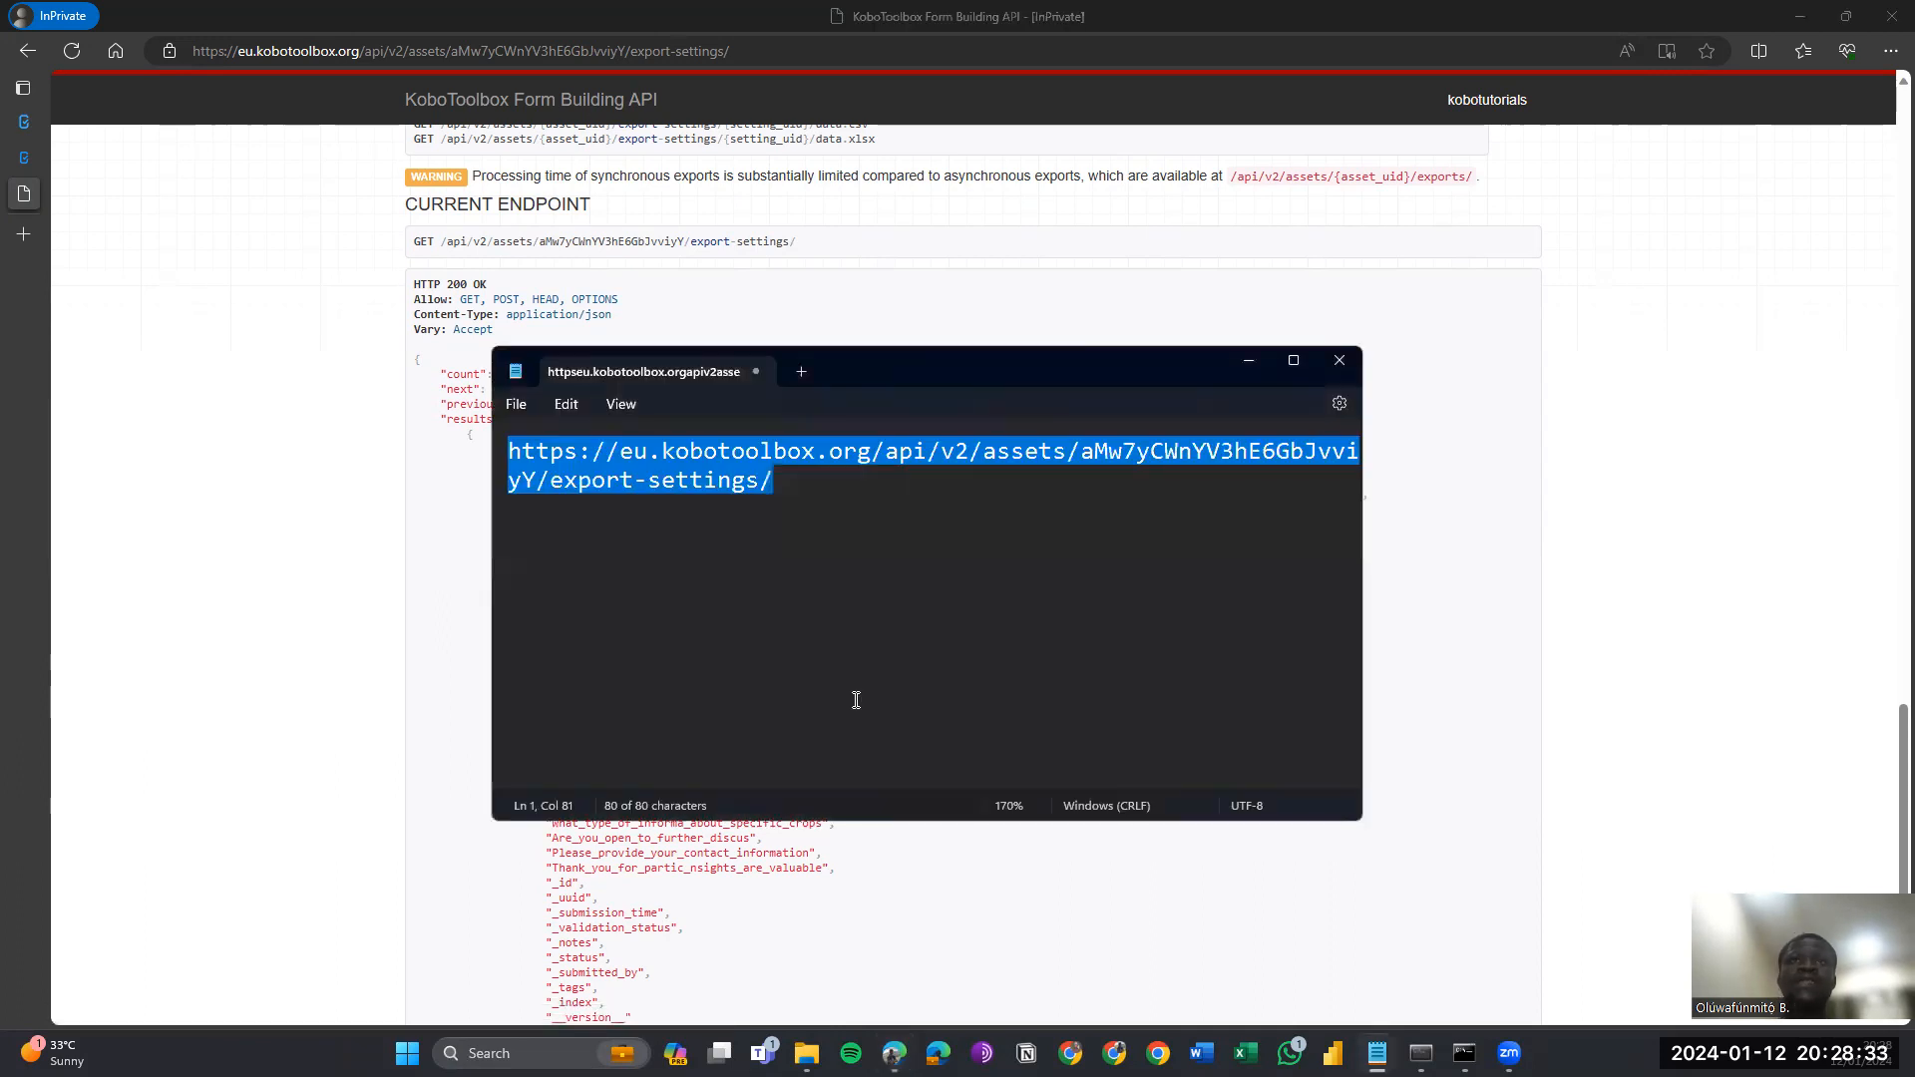
Paste the data.csv export link on a new line below the export-settings URL in Notepad.
{"action": "left_click", "coordinate": [858, 706]}
{"action": "key", "text": "Return"}
{"action": "key", "text": "ctrl+v"}
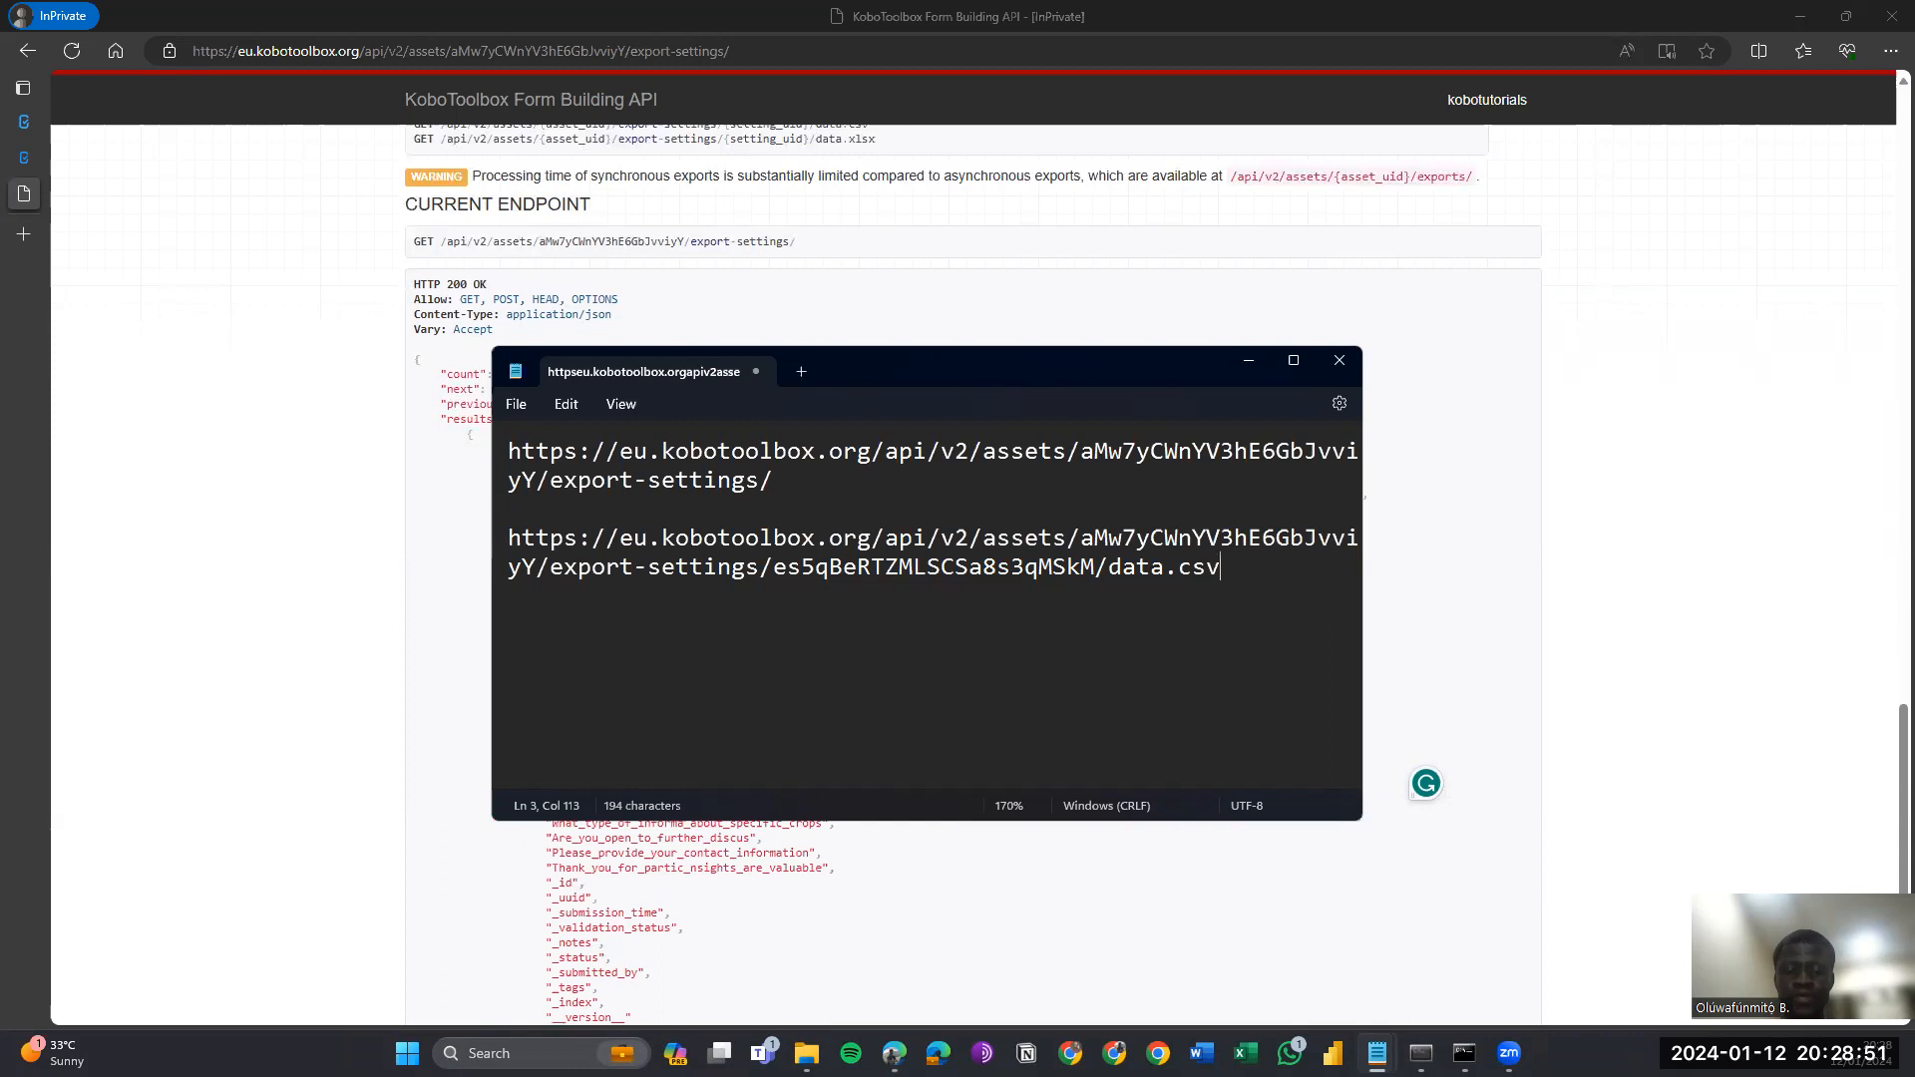
{"action": "key", "text": "alt+Tab"}
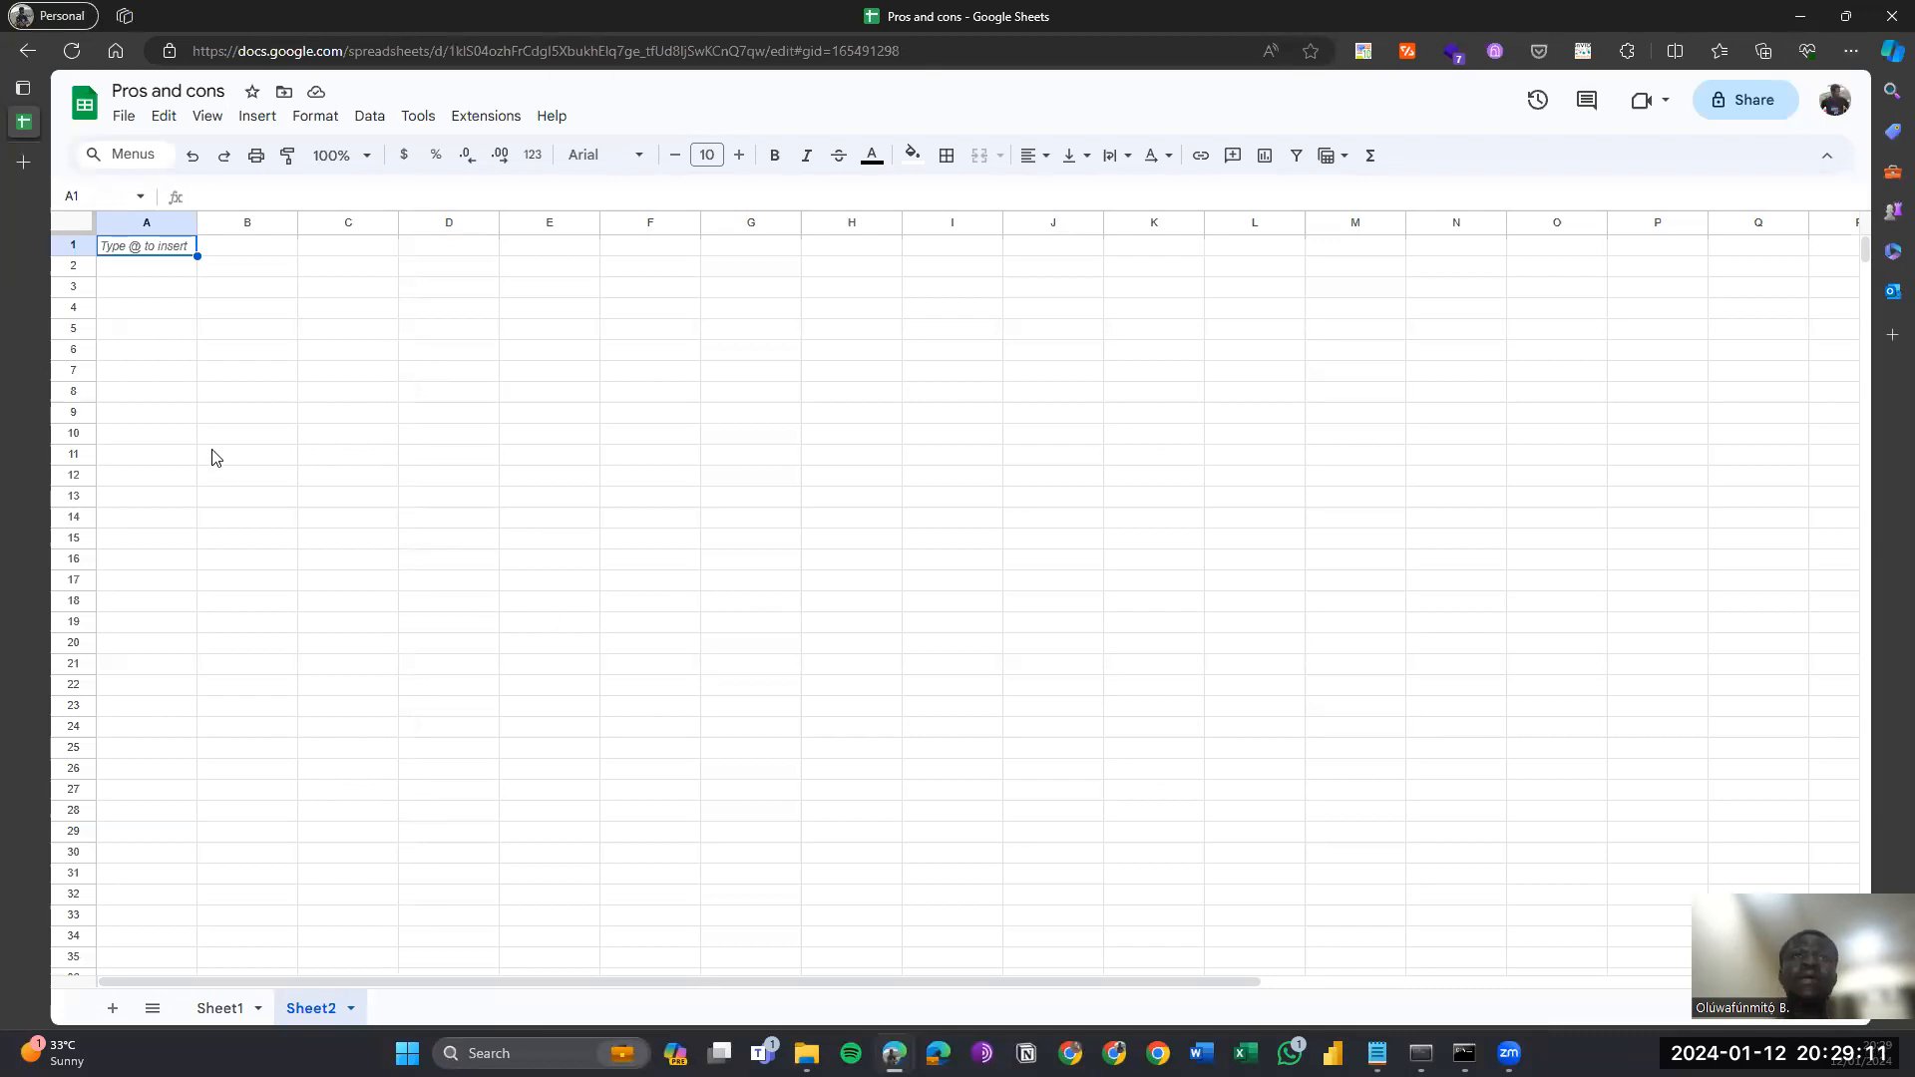
Enter IMPORTDATA in Sheet2 A1 with the quoted KoboToolbox data.csv link and ";" delimiter.
{"action": "type", "text": "=imp"}
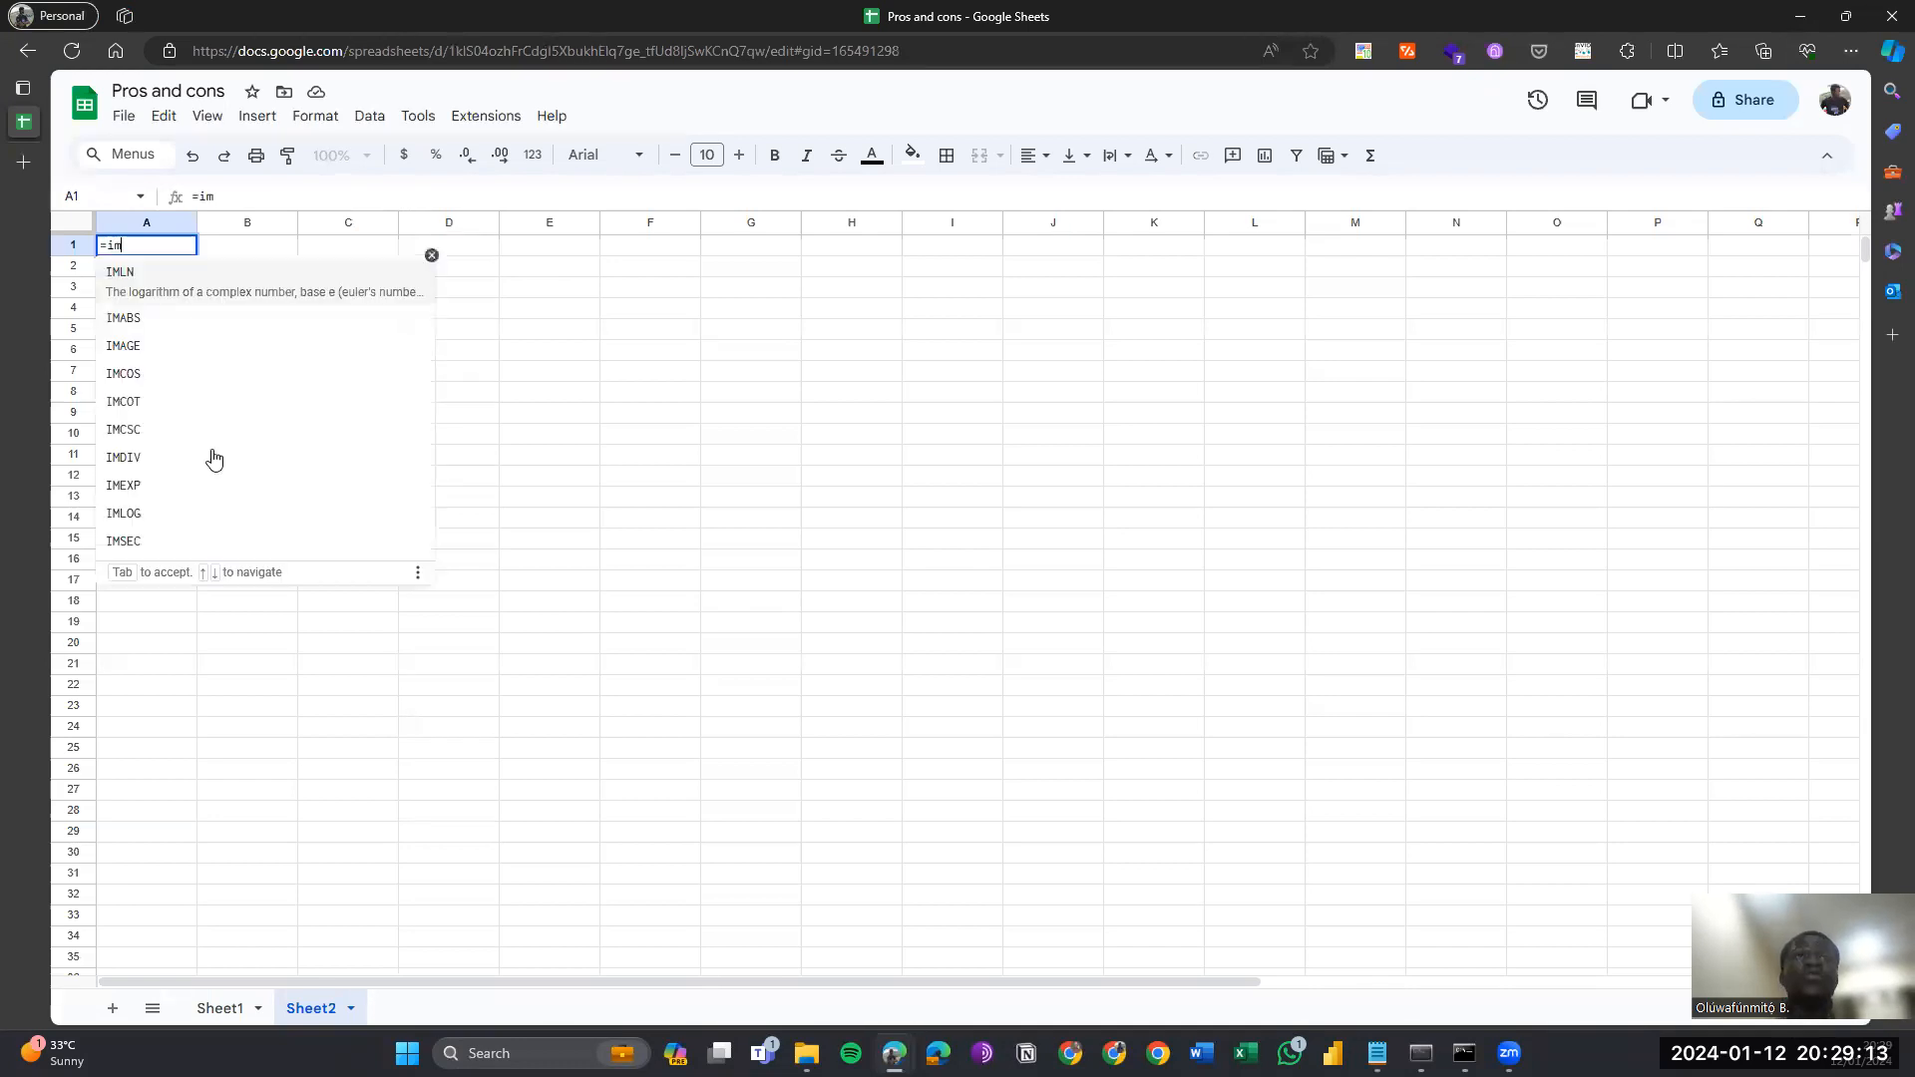
{"action": "key", "text": "Down"}
{"action": "key", "text": "Down"}
{"action": "key", "text": "Down"}
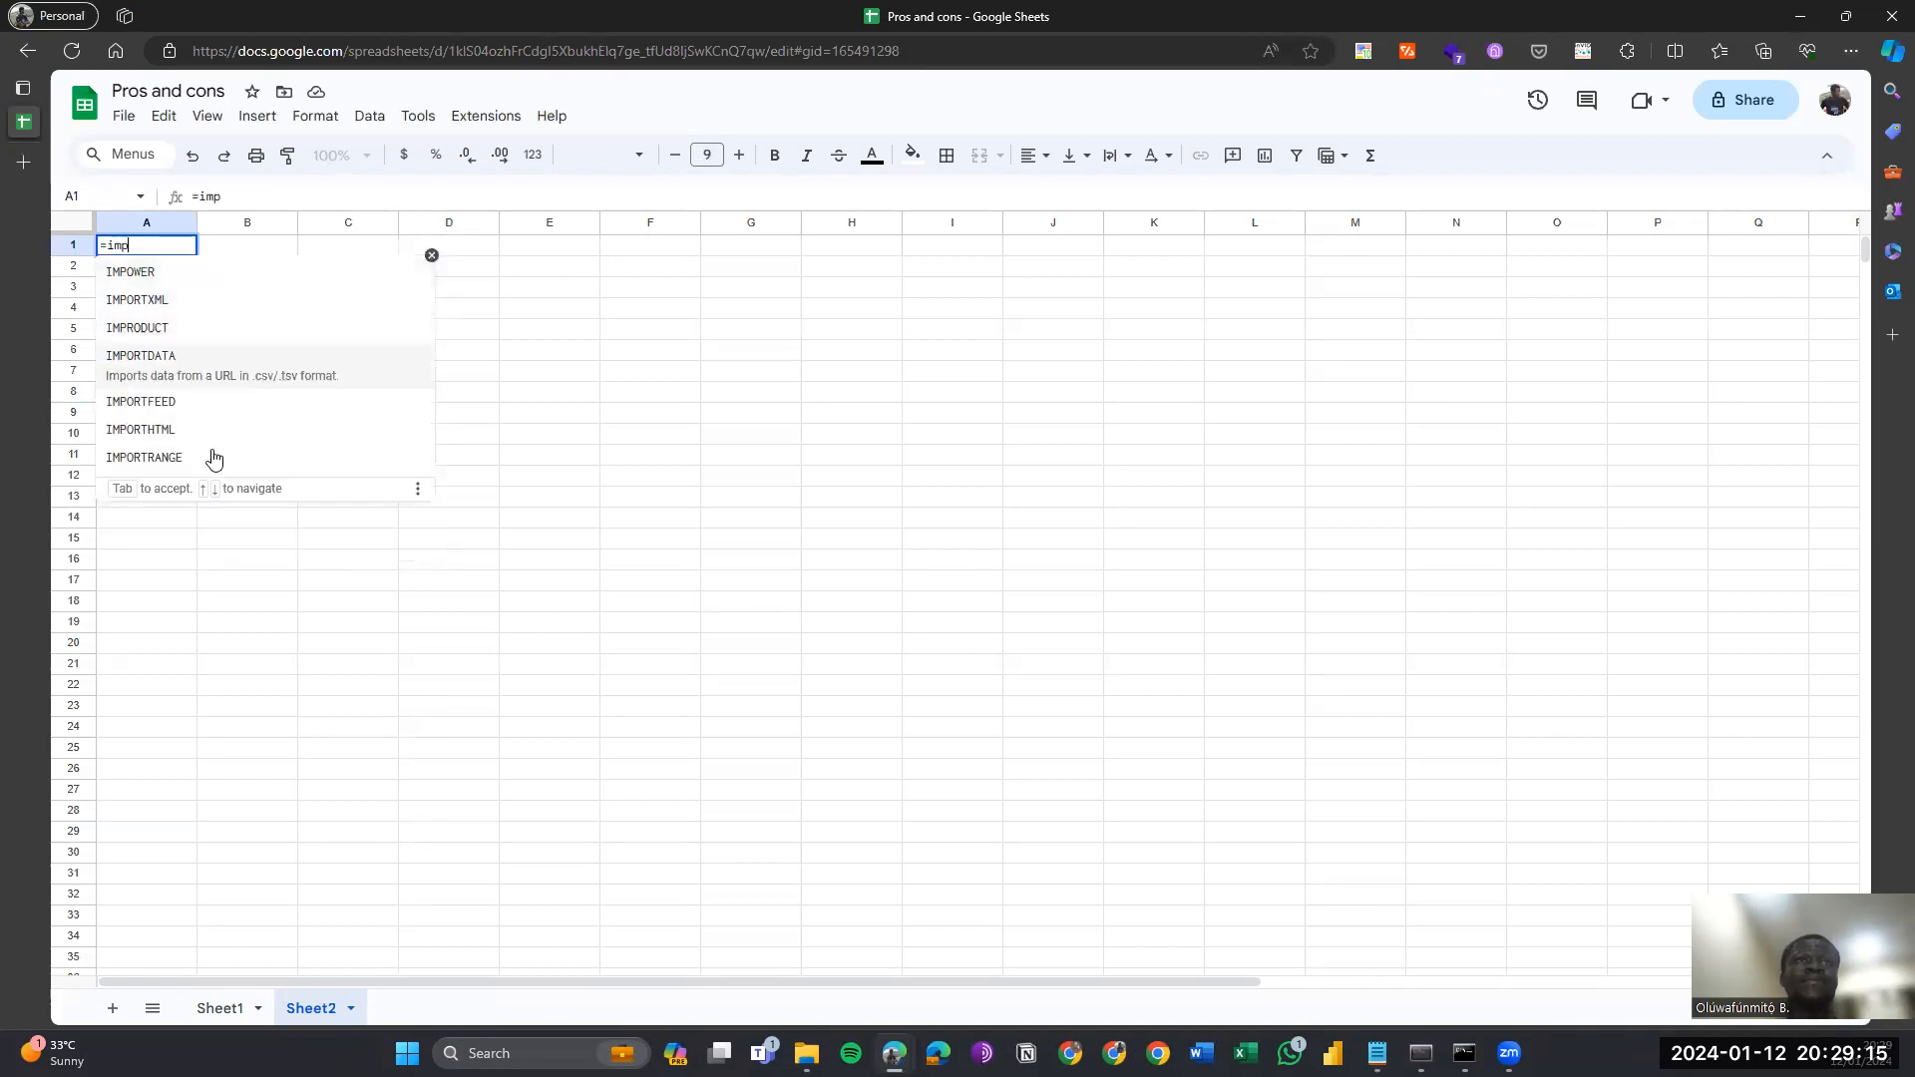
{"action": "key", "text": "Tab"}
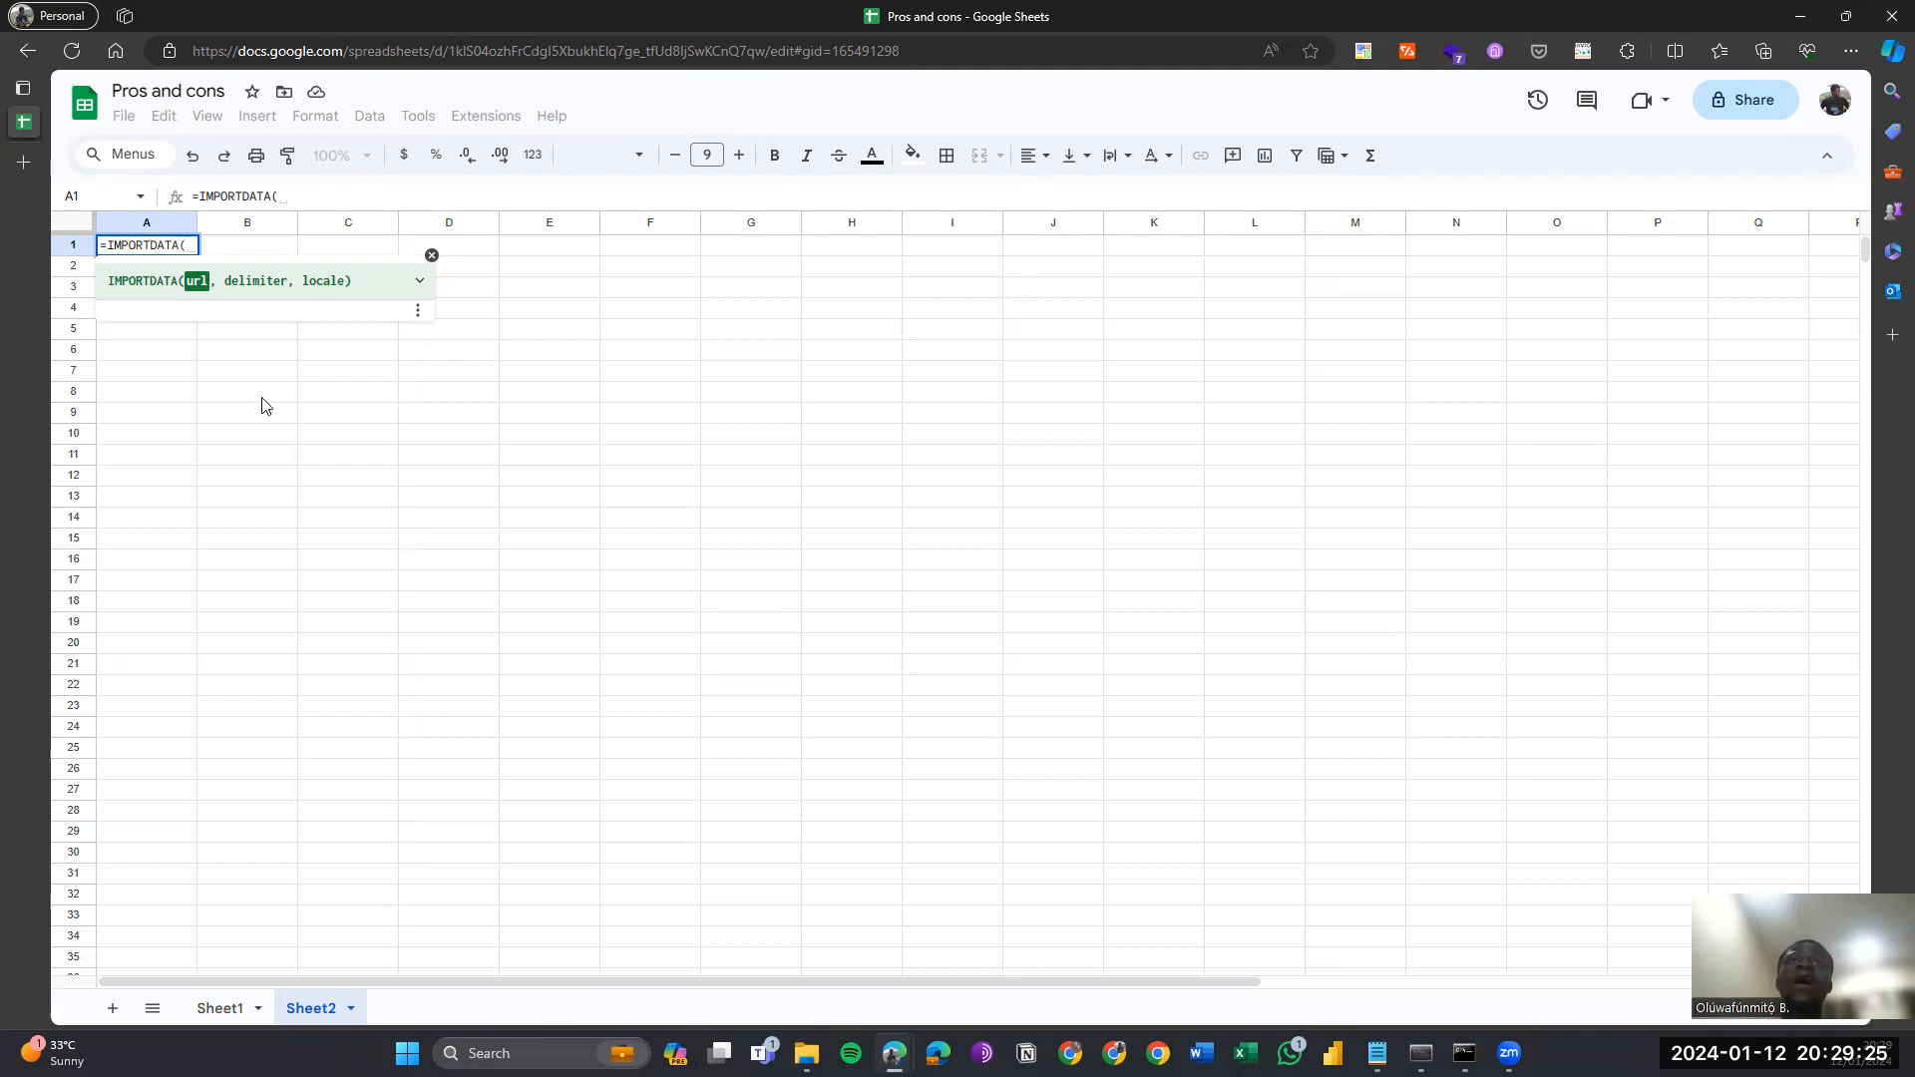
{"action": "left_click", "coordinate": [420, 284]}
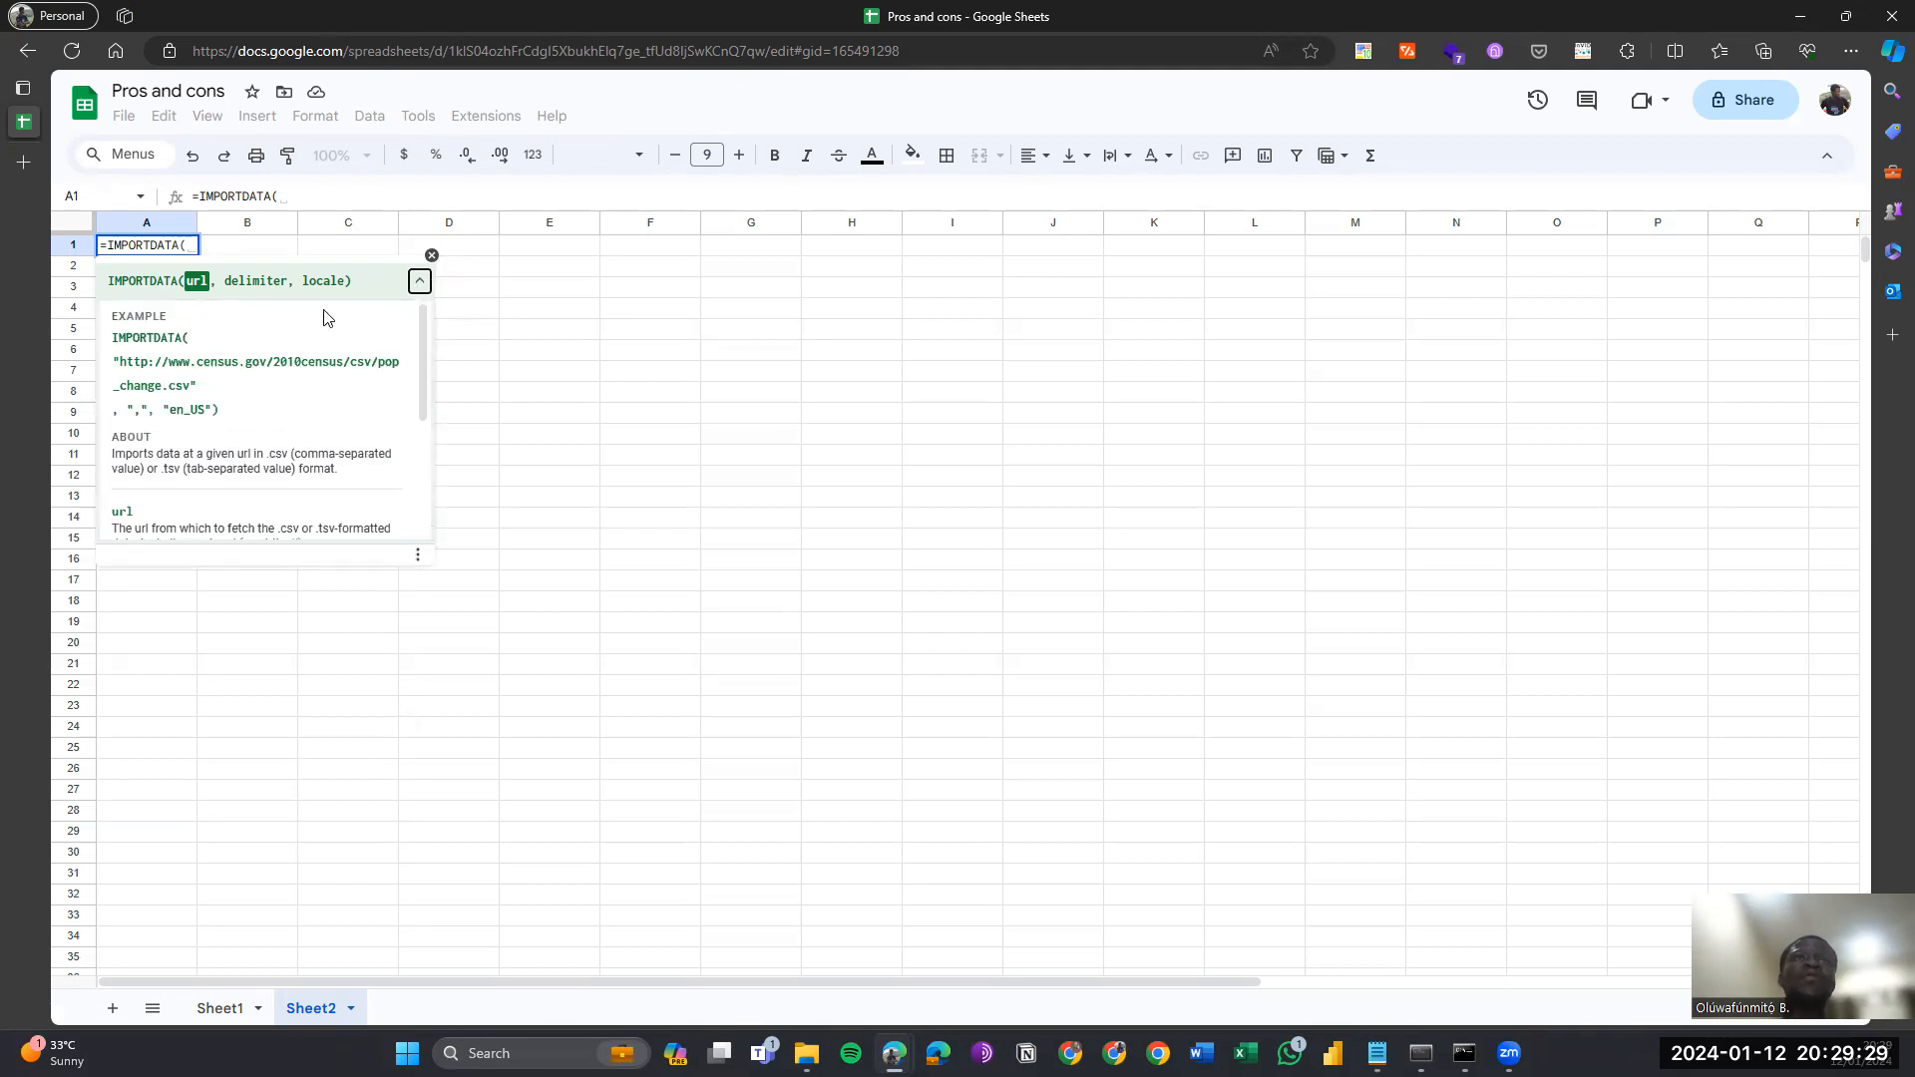
{"action": "left_click", "coordinate": [290, 192]}
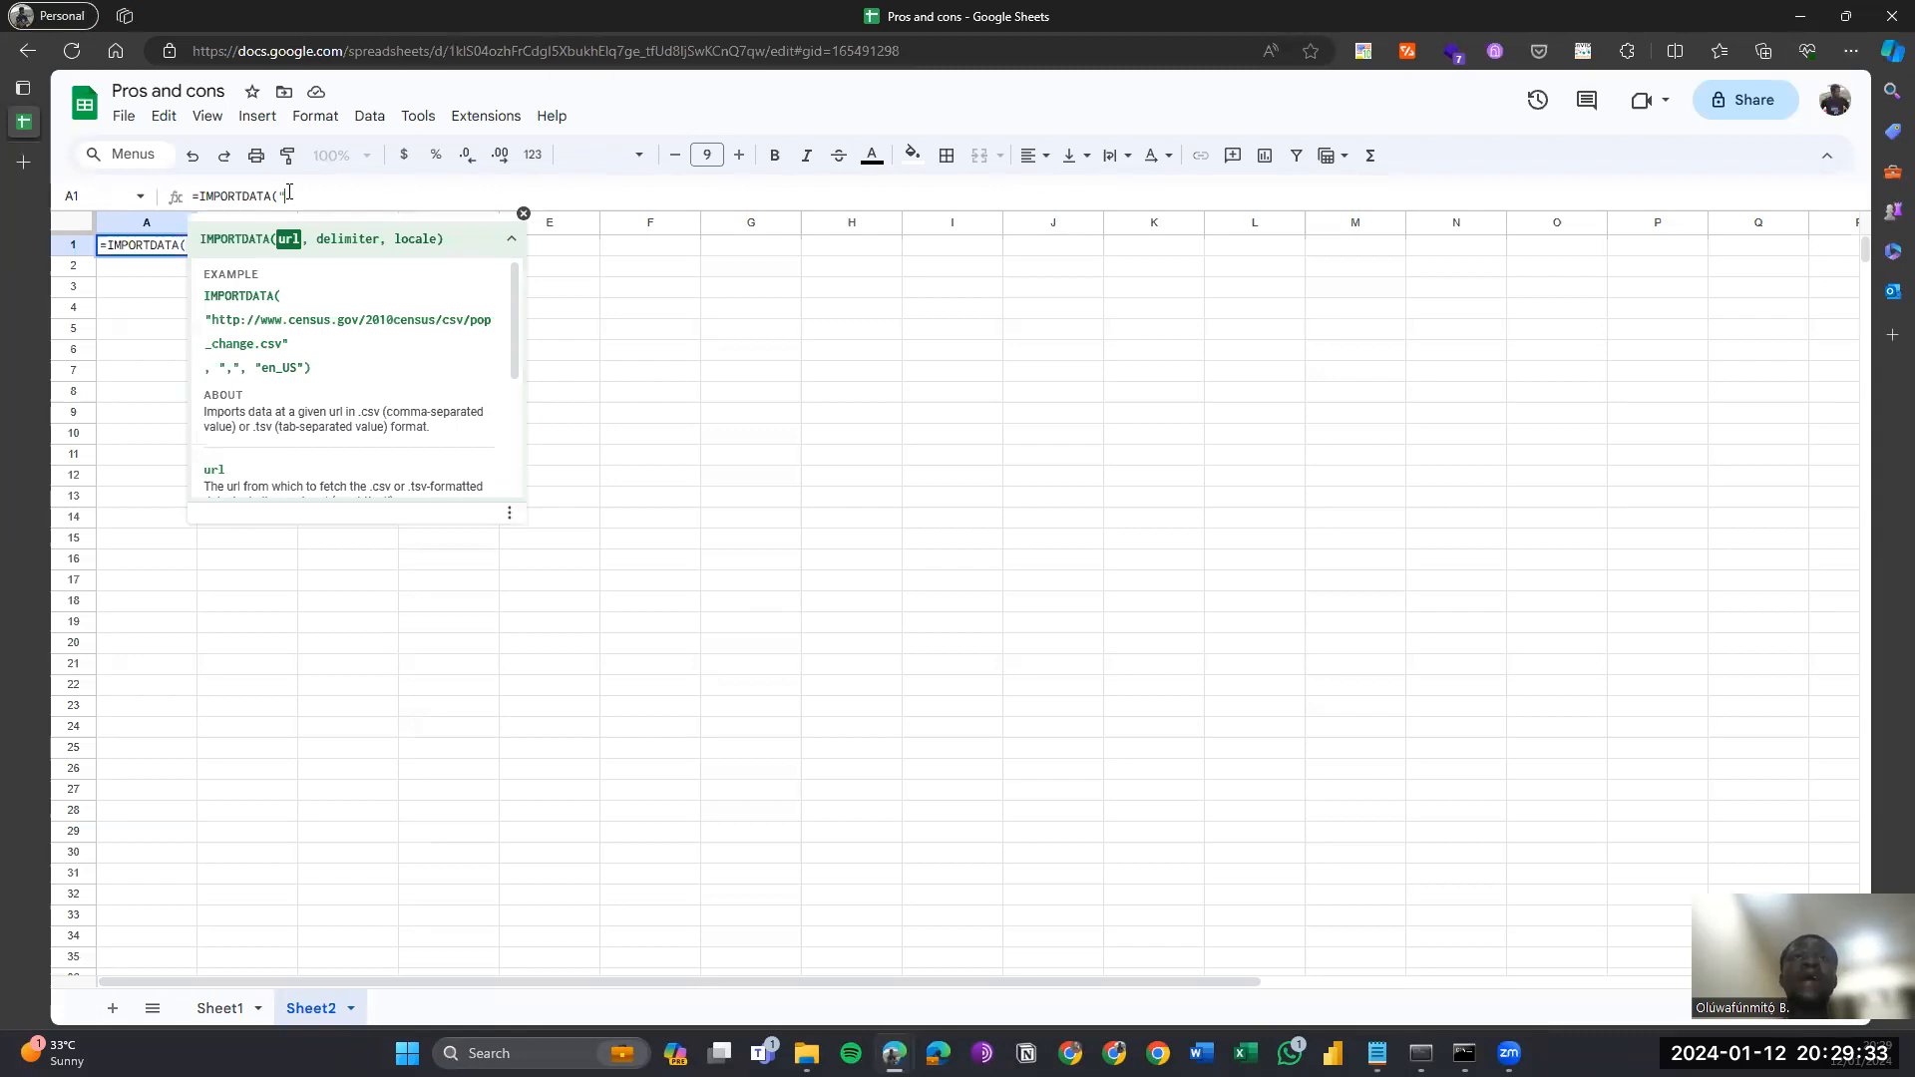
{"action": "type", "text": "\""}
{"action": "type", "text": "\","}
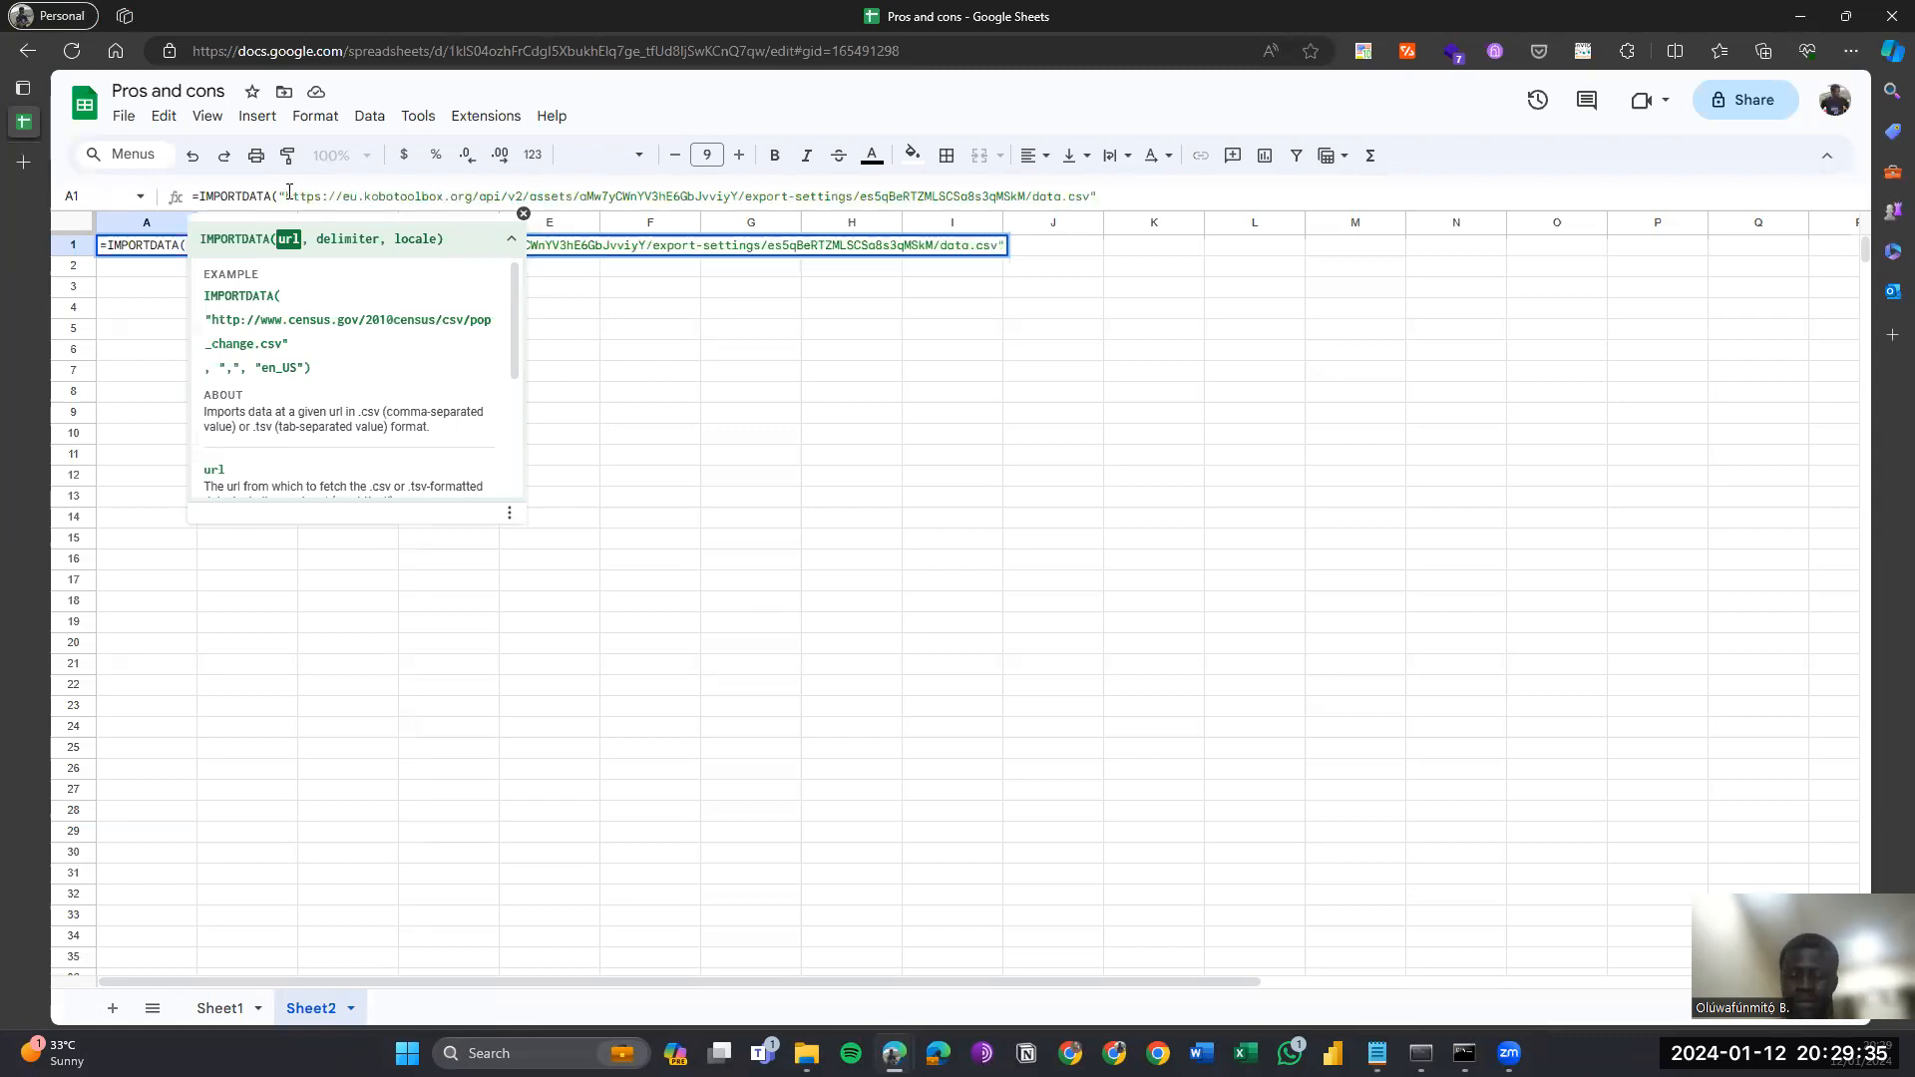
{"action": "type", "text": " \""}
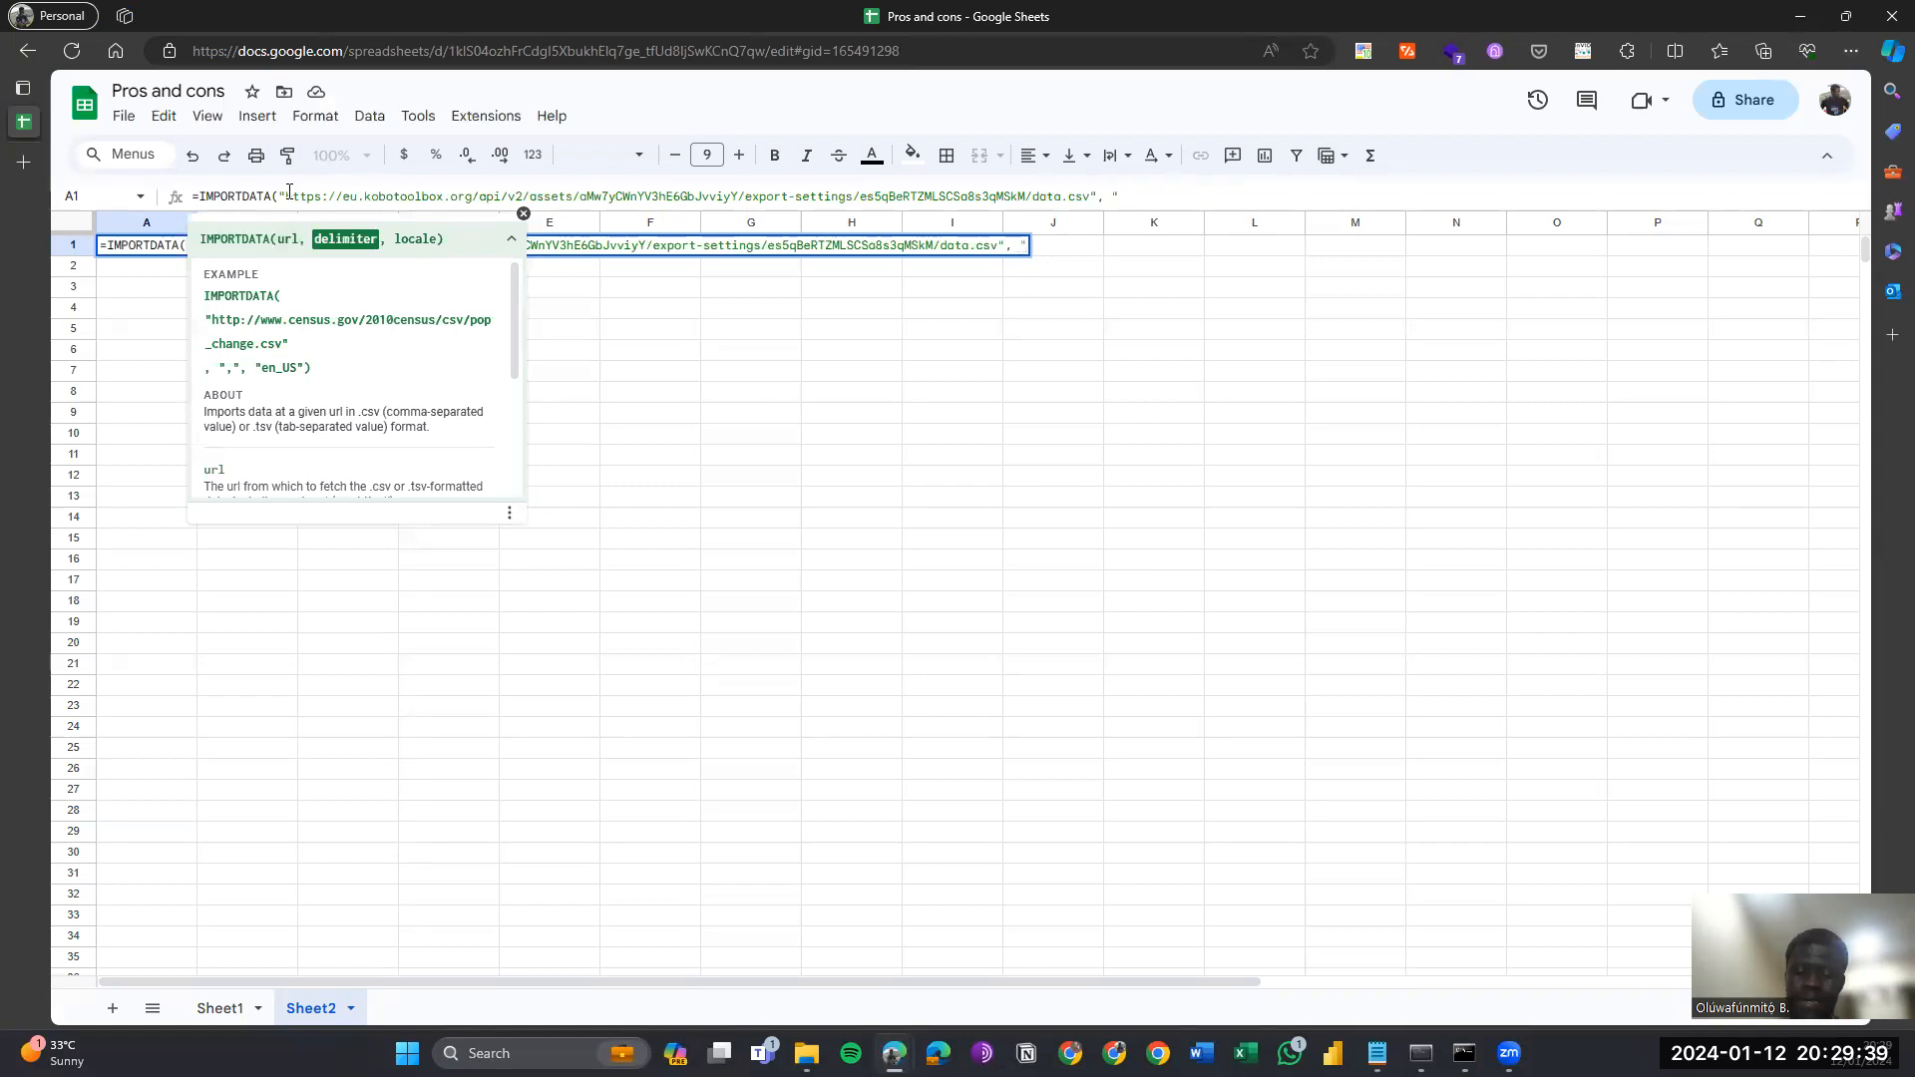
{"action": "type", "text": ";"}
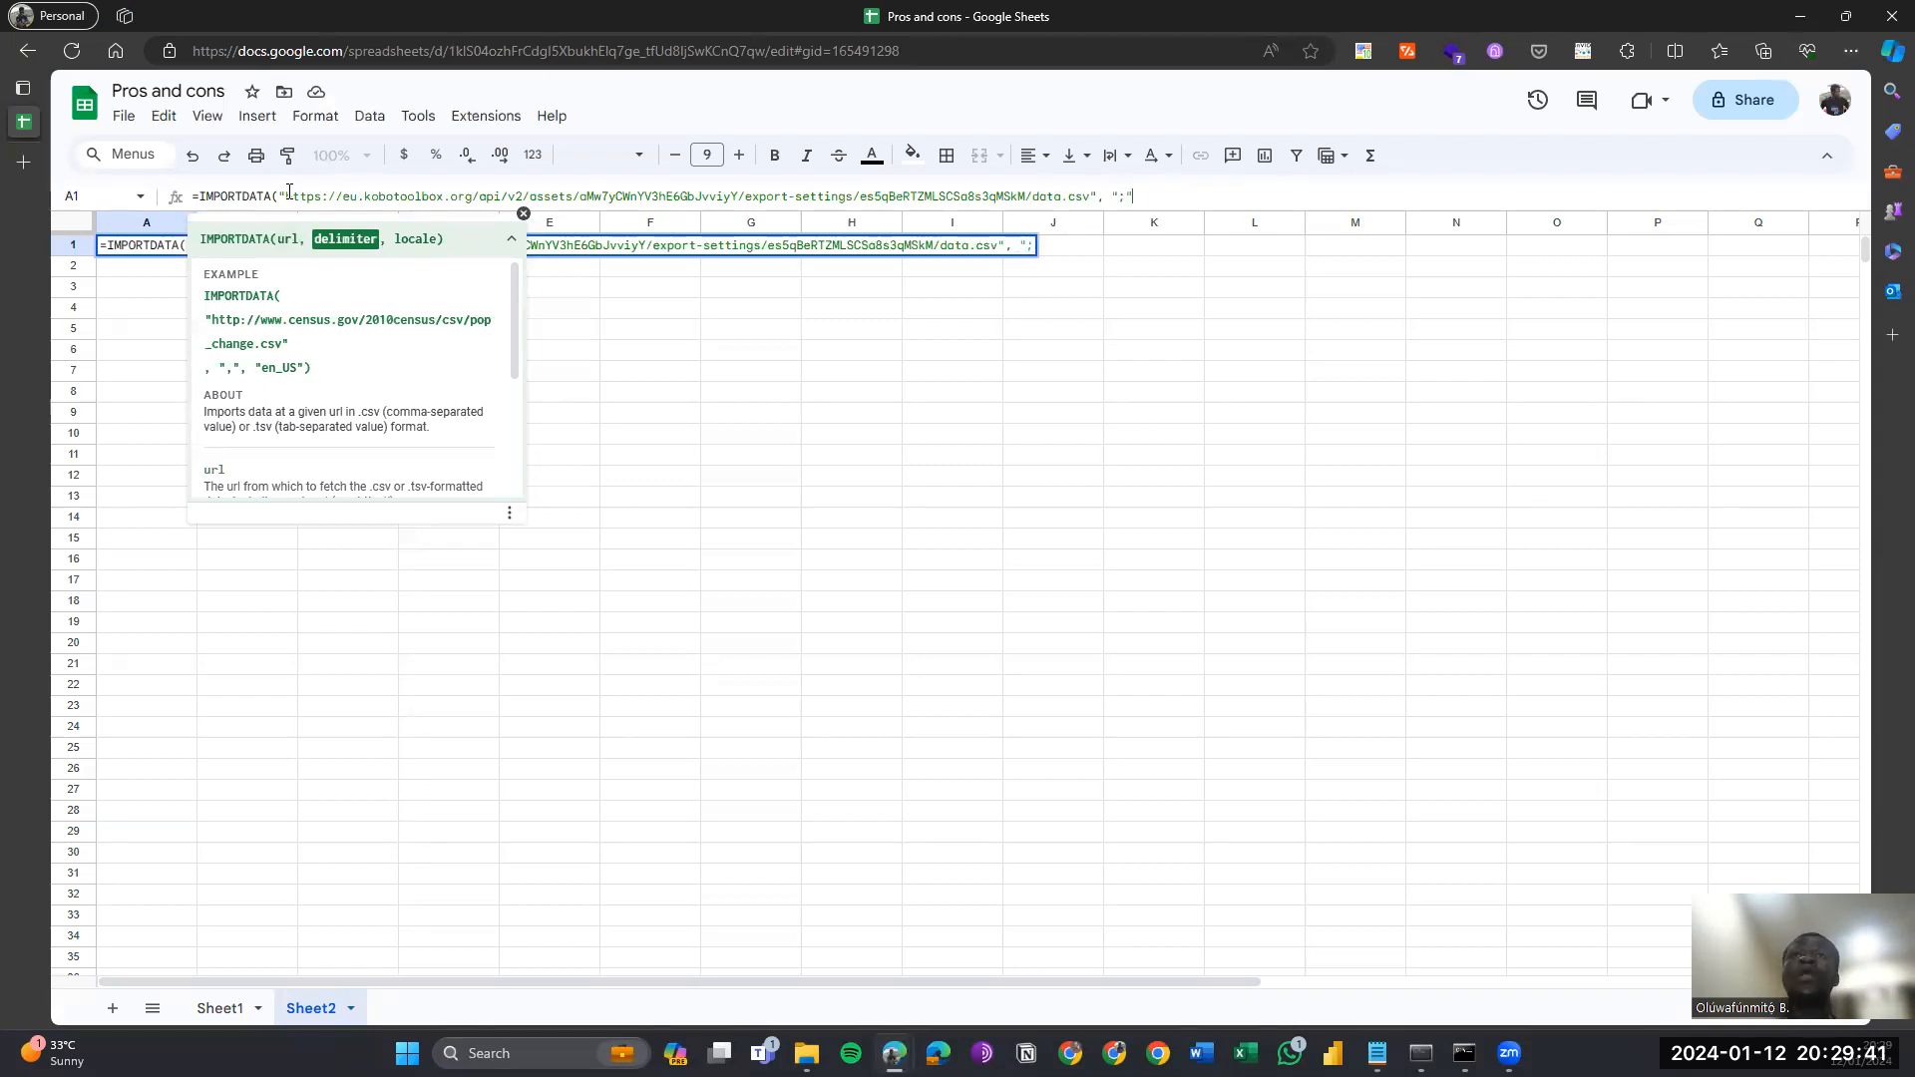
{"action": "type", "text": "\")"}
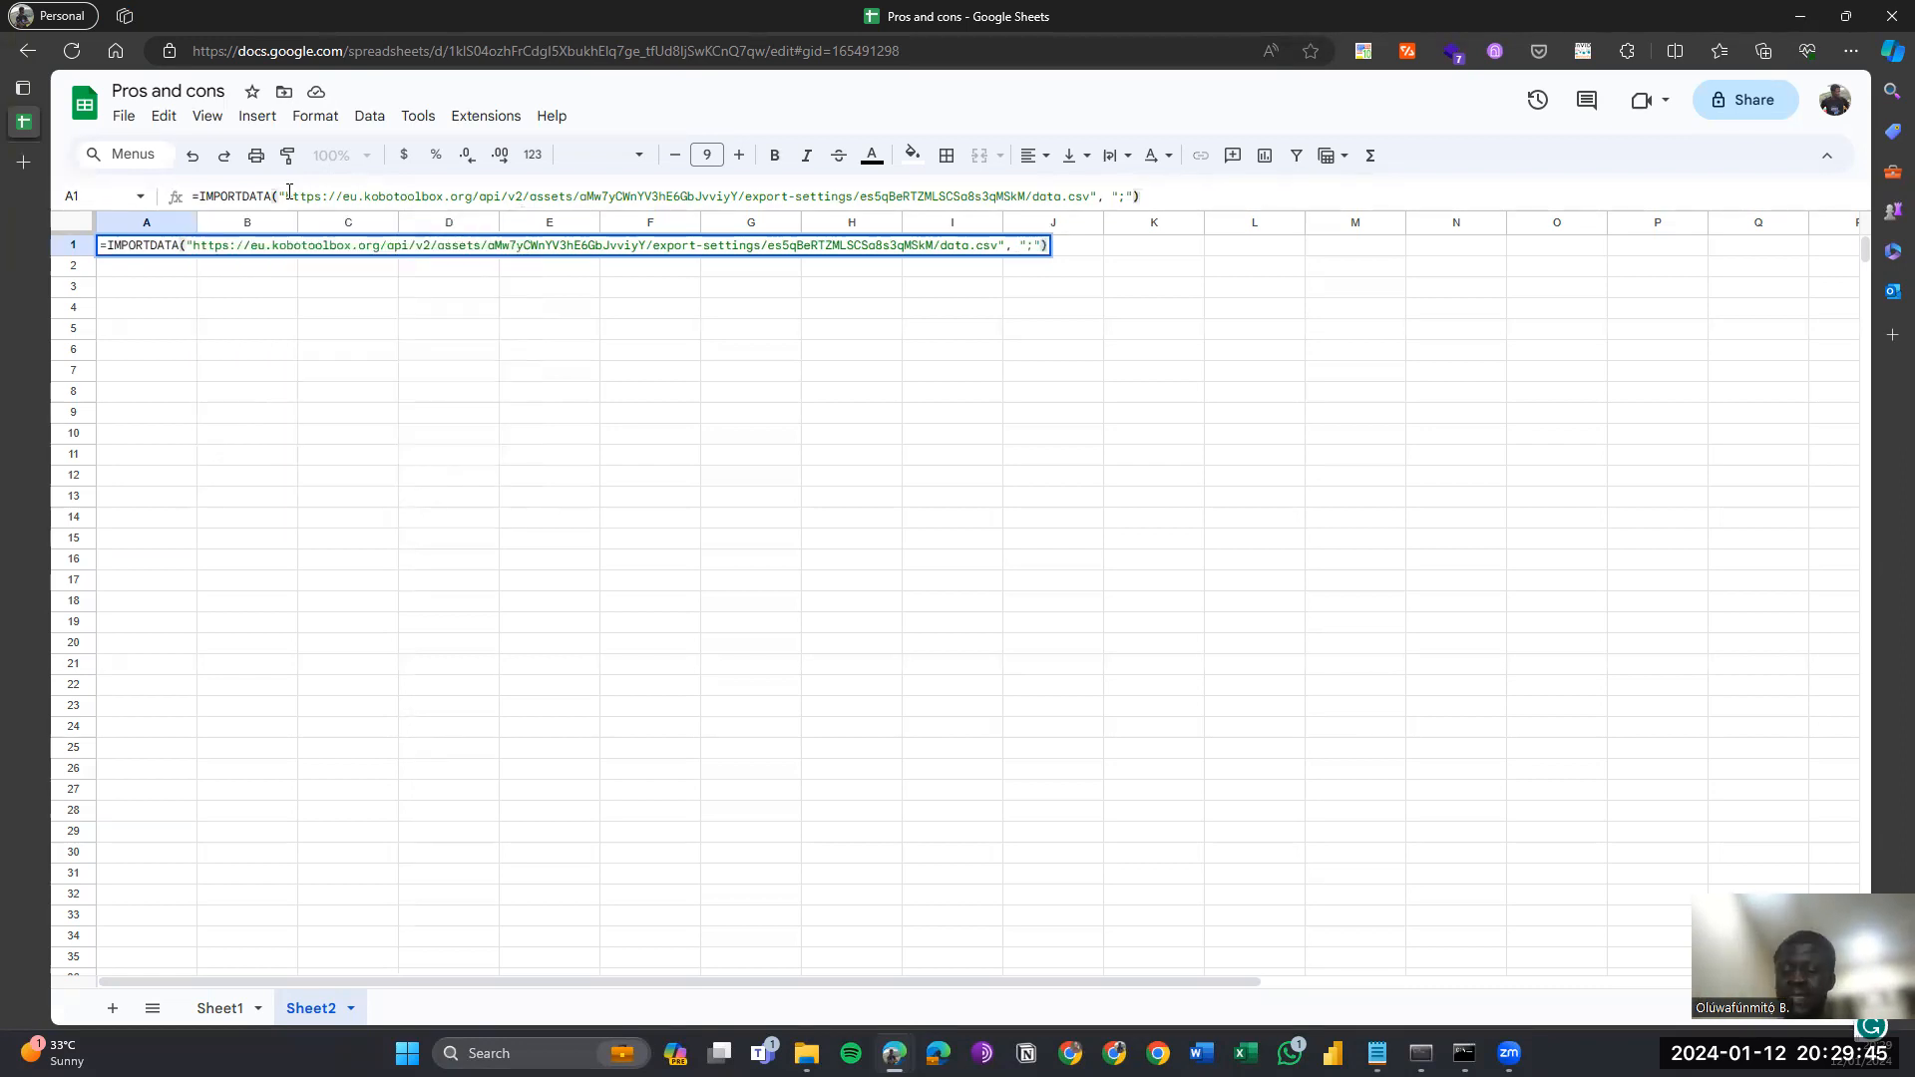
Commit the formula to import the survey data and auto-fit columns A through AJ.
{"action": "key", "text": "Return"}
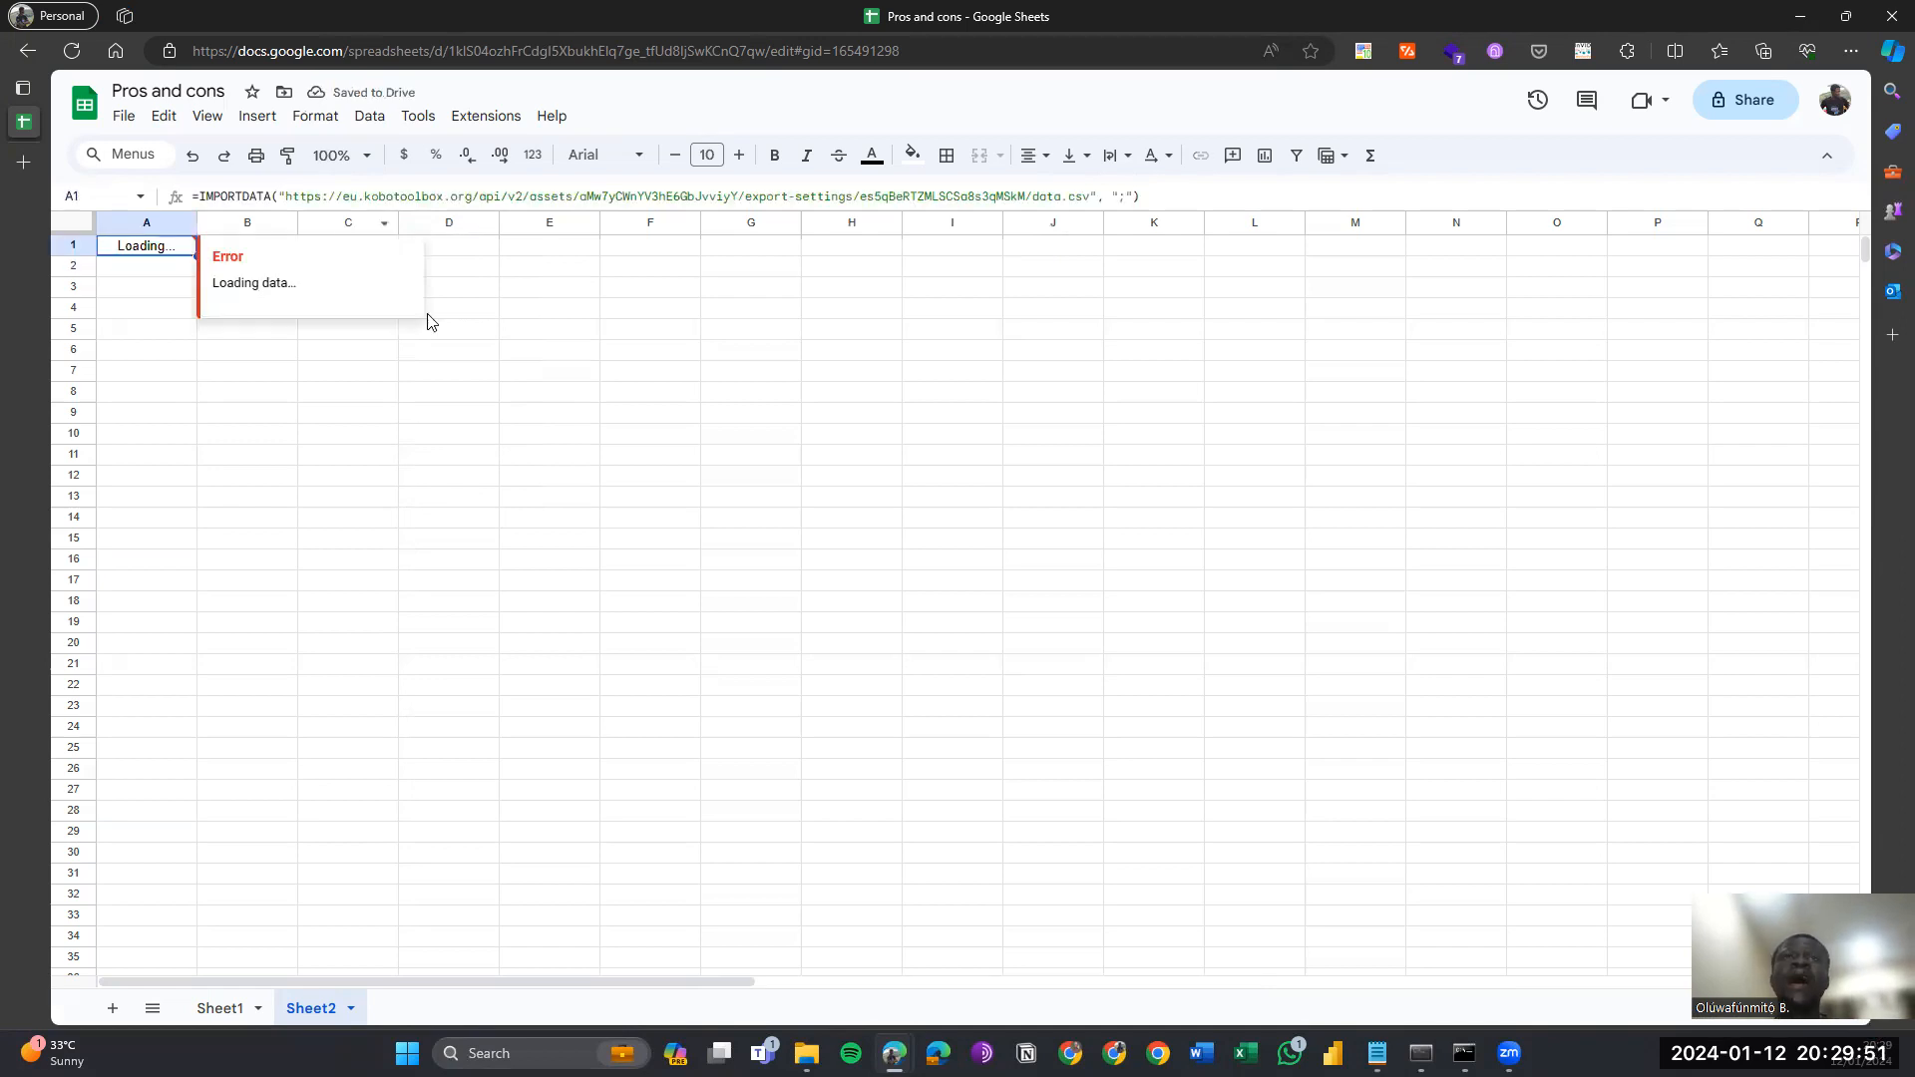
{"action": "left_click", "coordinate": [128, 224]}
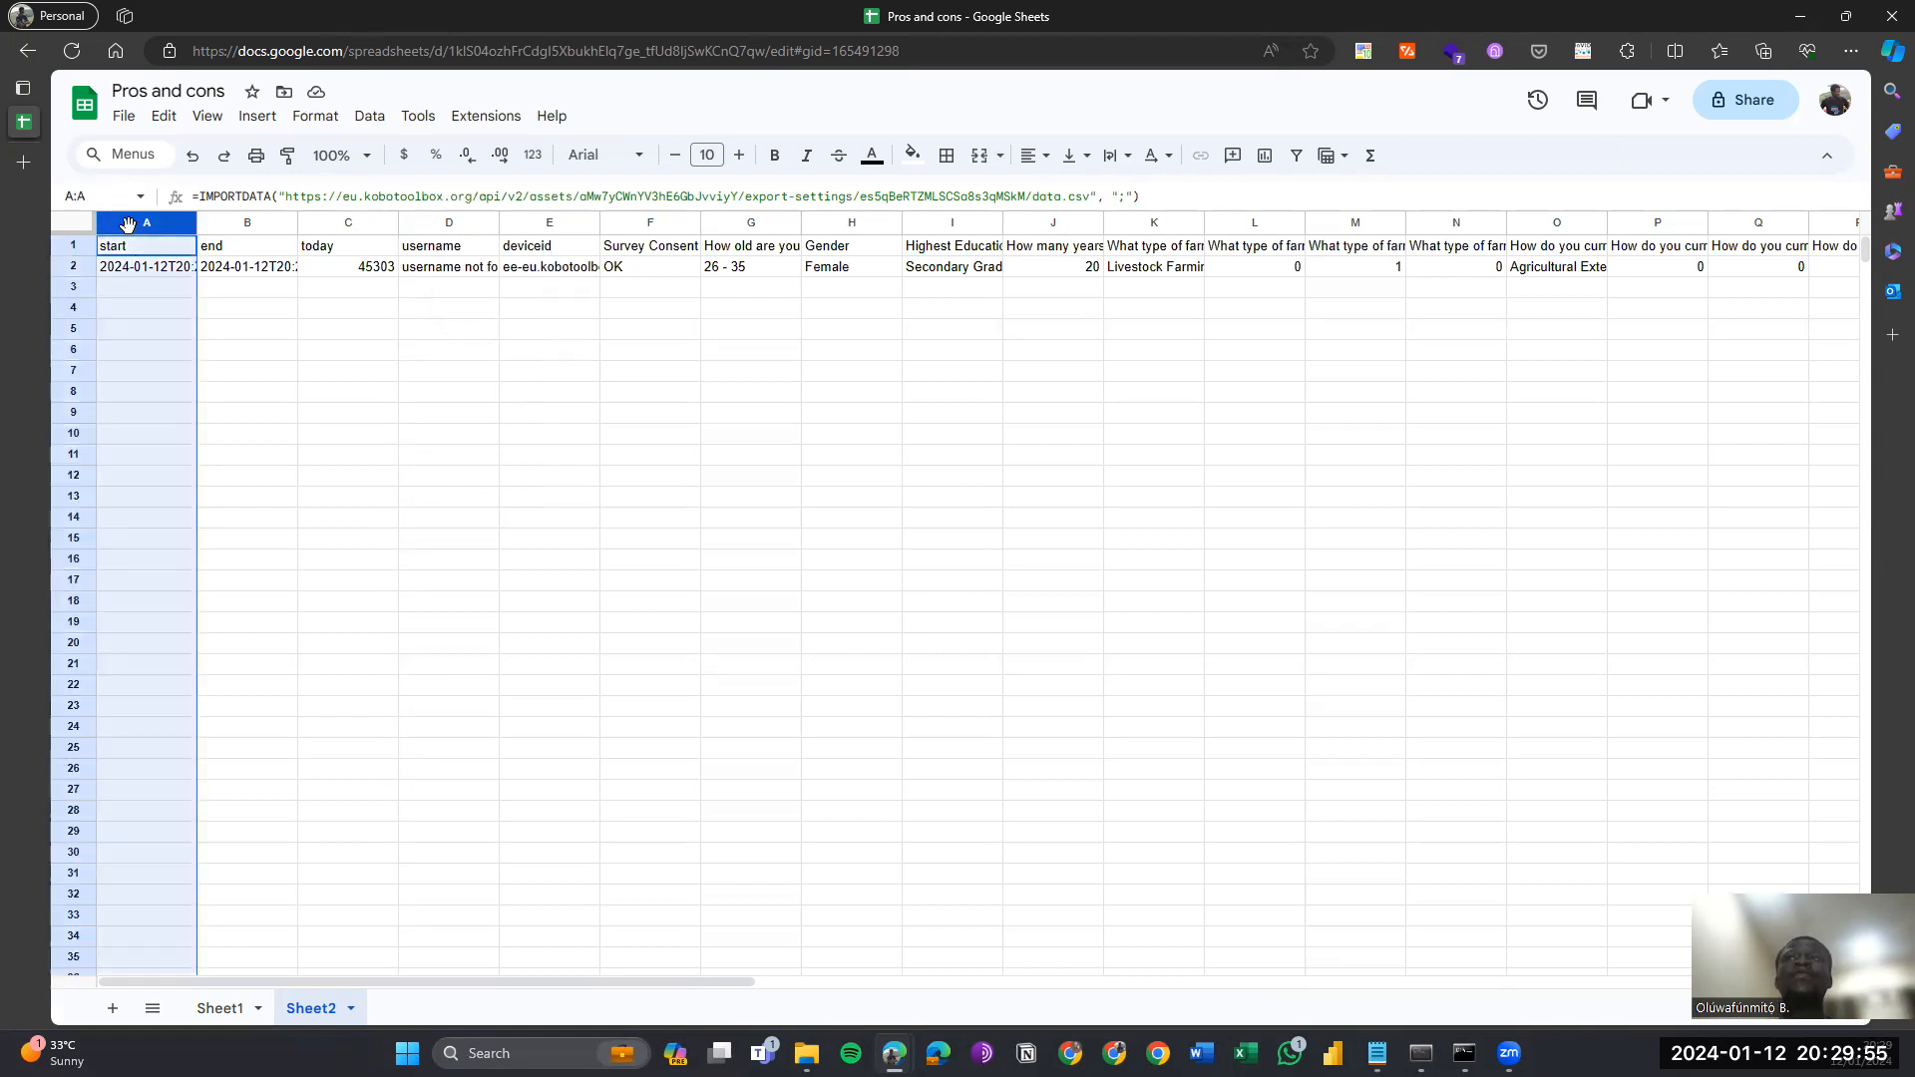
{"action": "key", "text": "ctrl+shift+Right"}
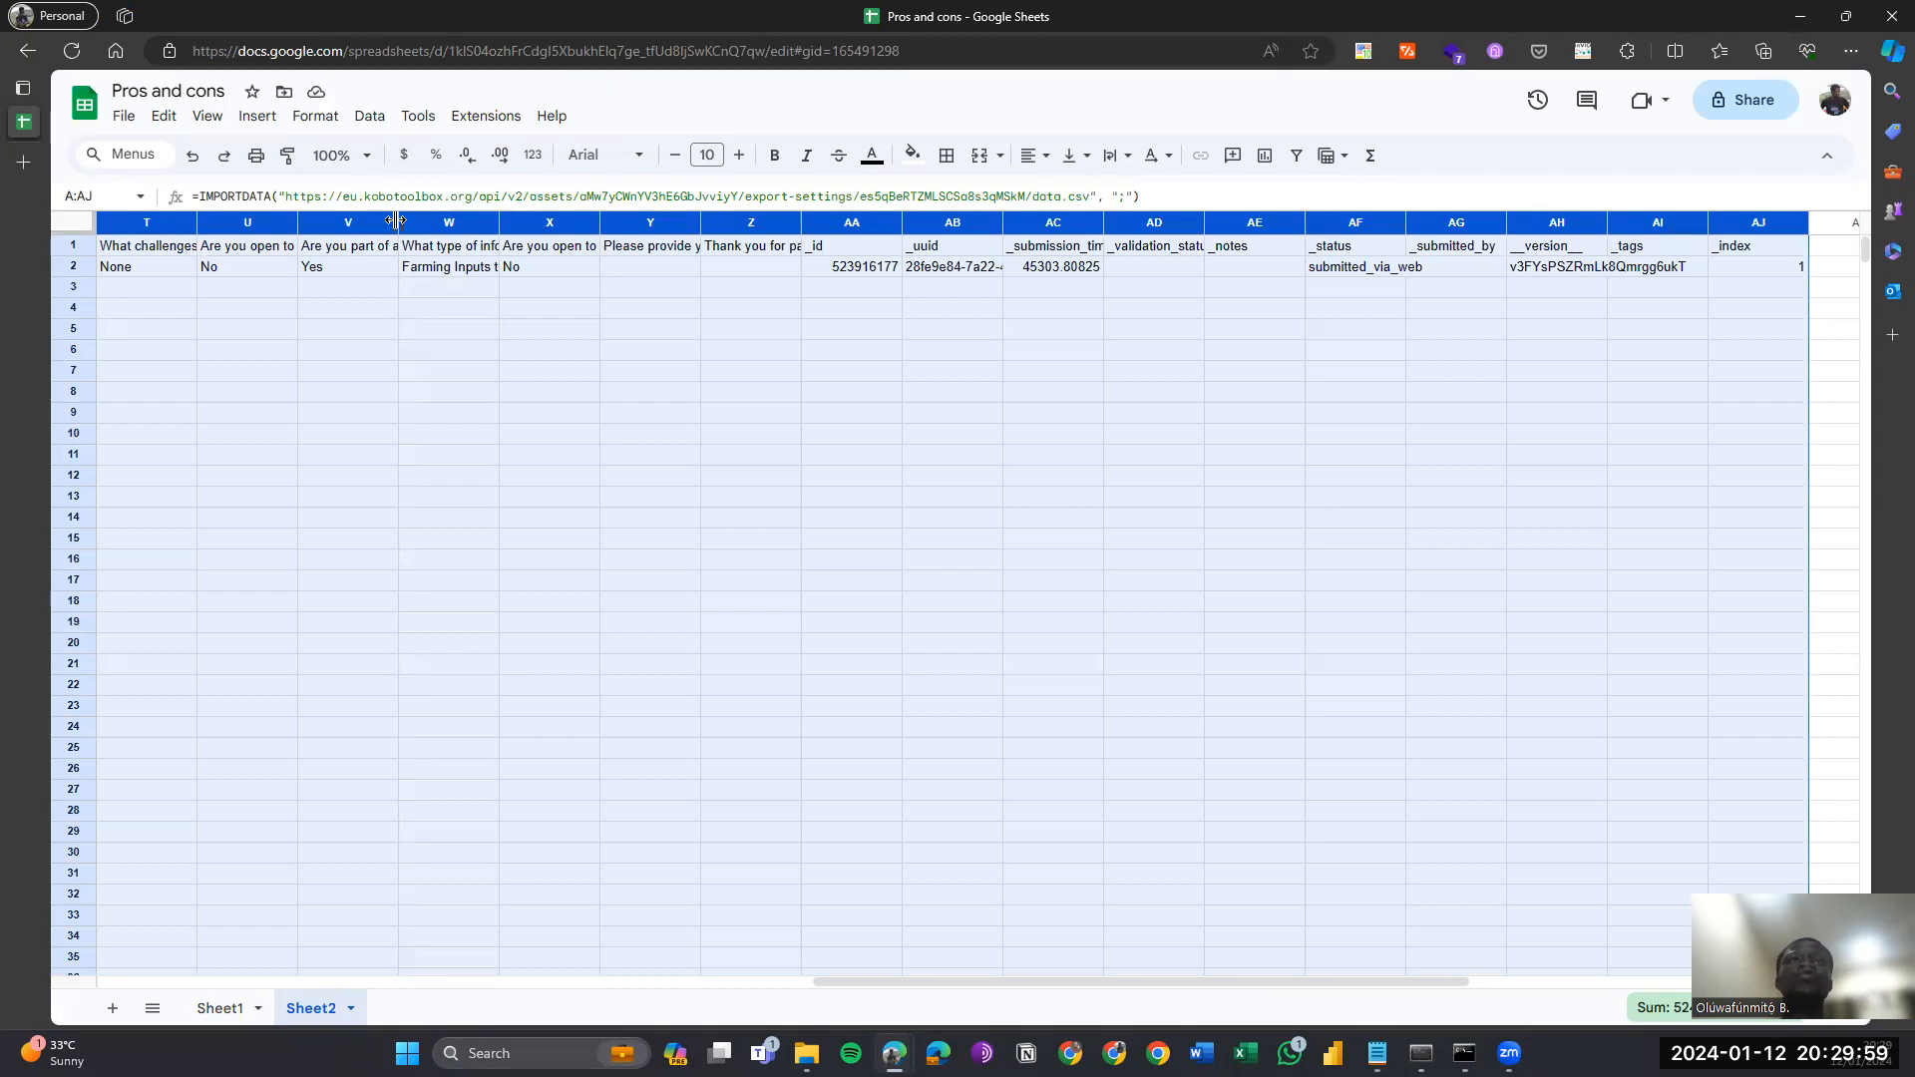
{"action": "double_click", "coordinate": [396, 220]}
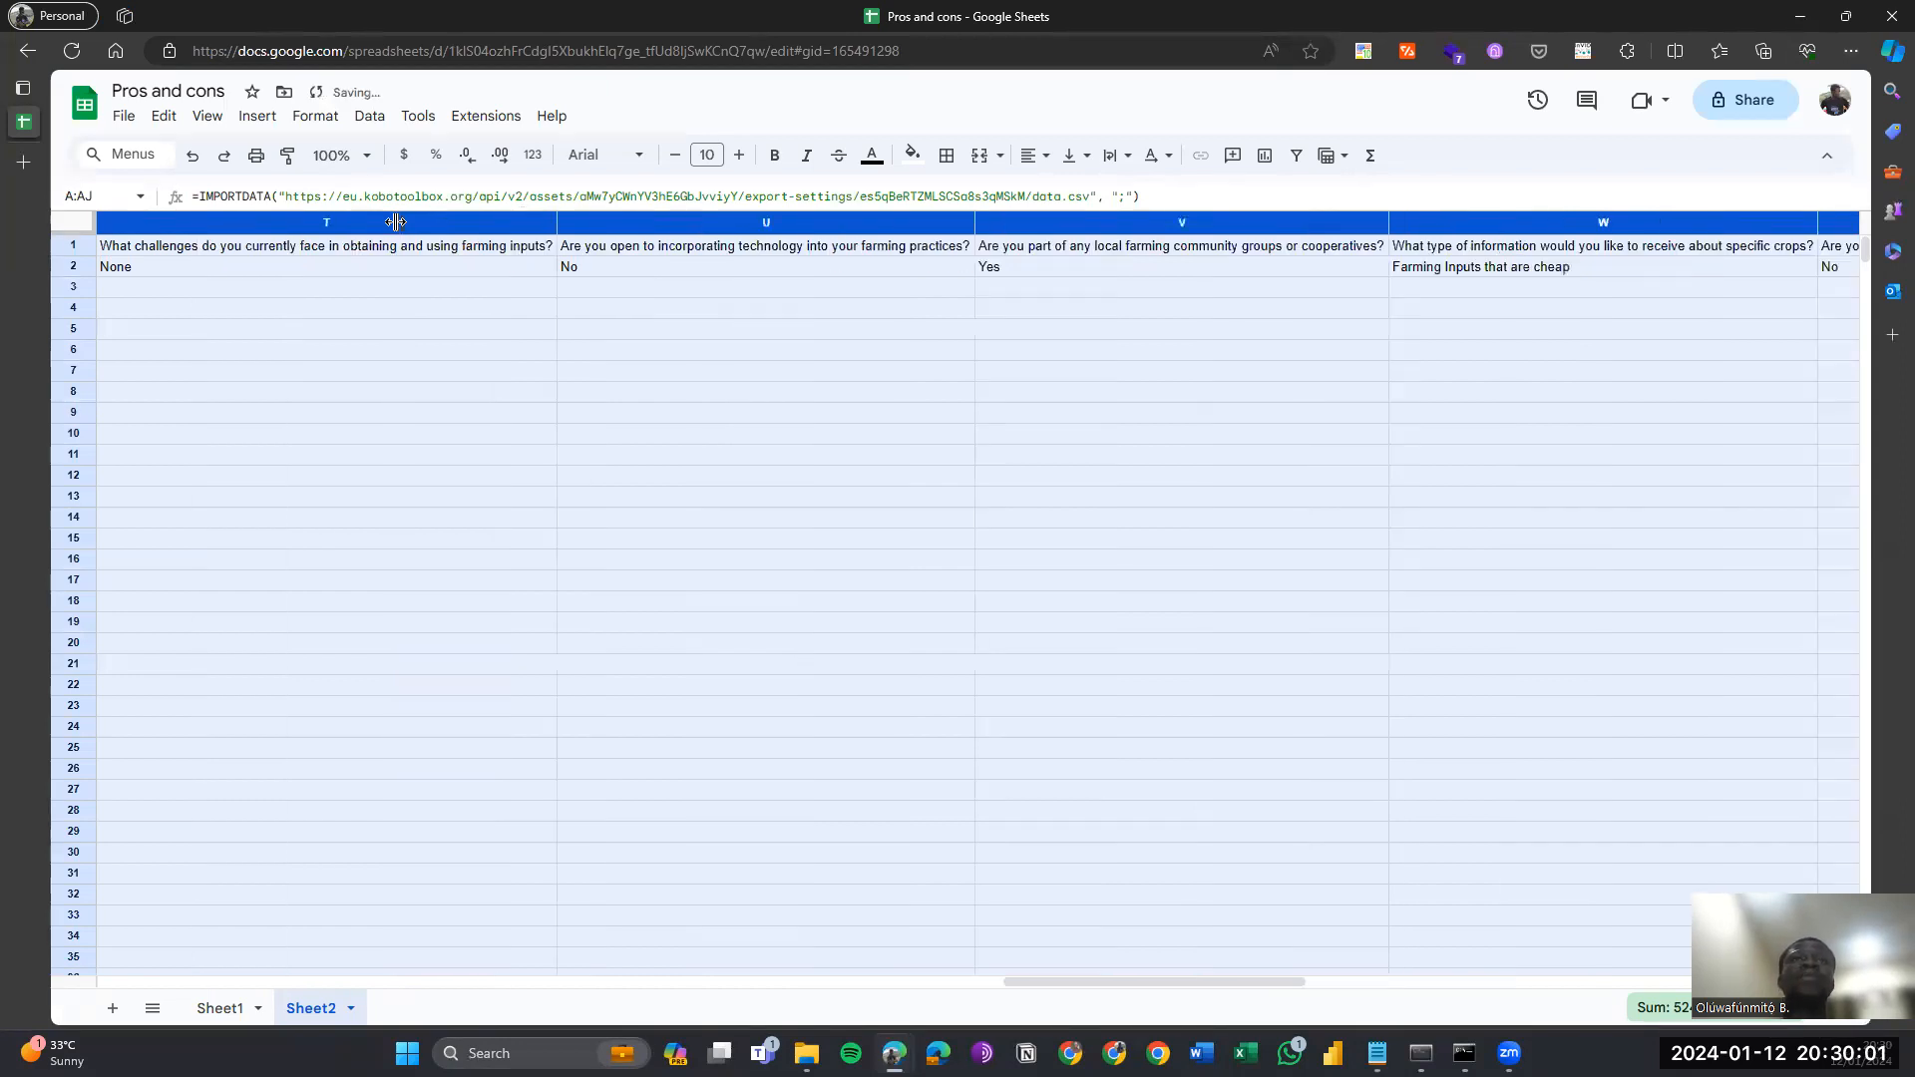
{"action": "left_click", "coordinate": [342, 252]}
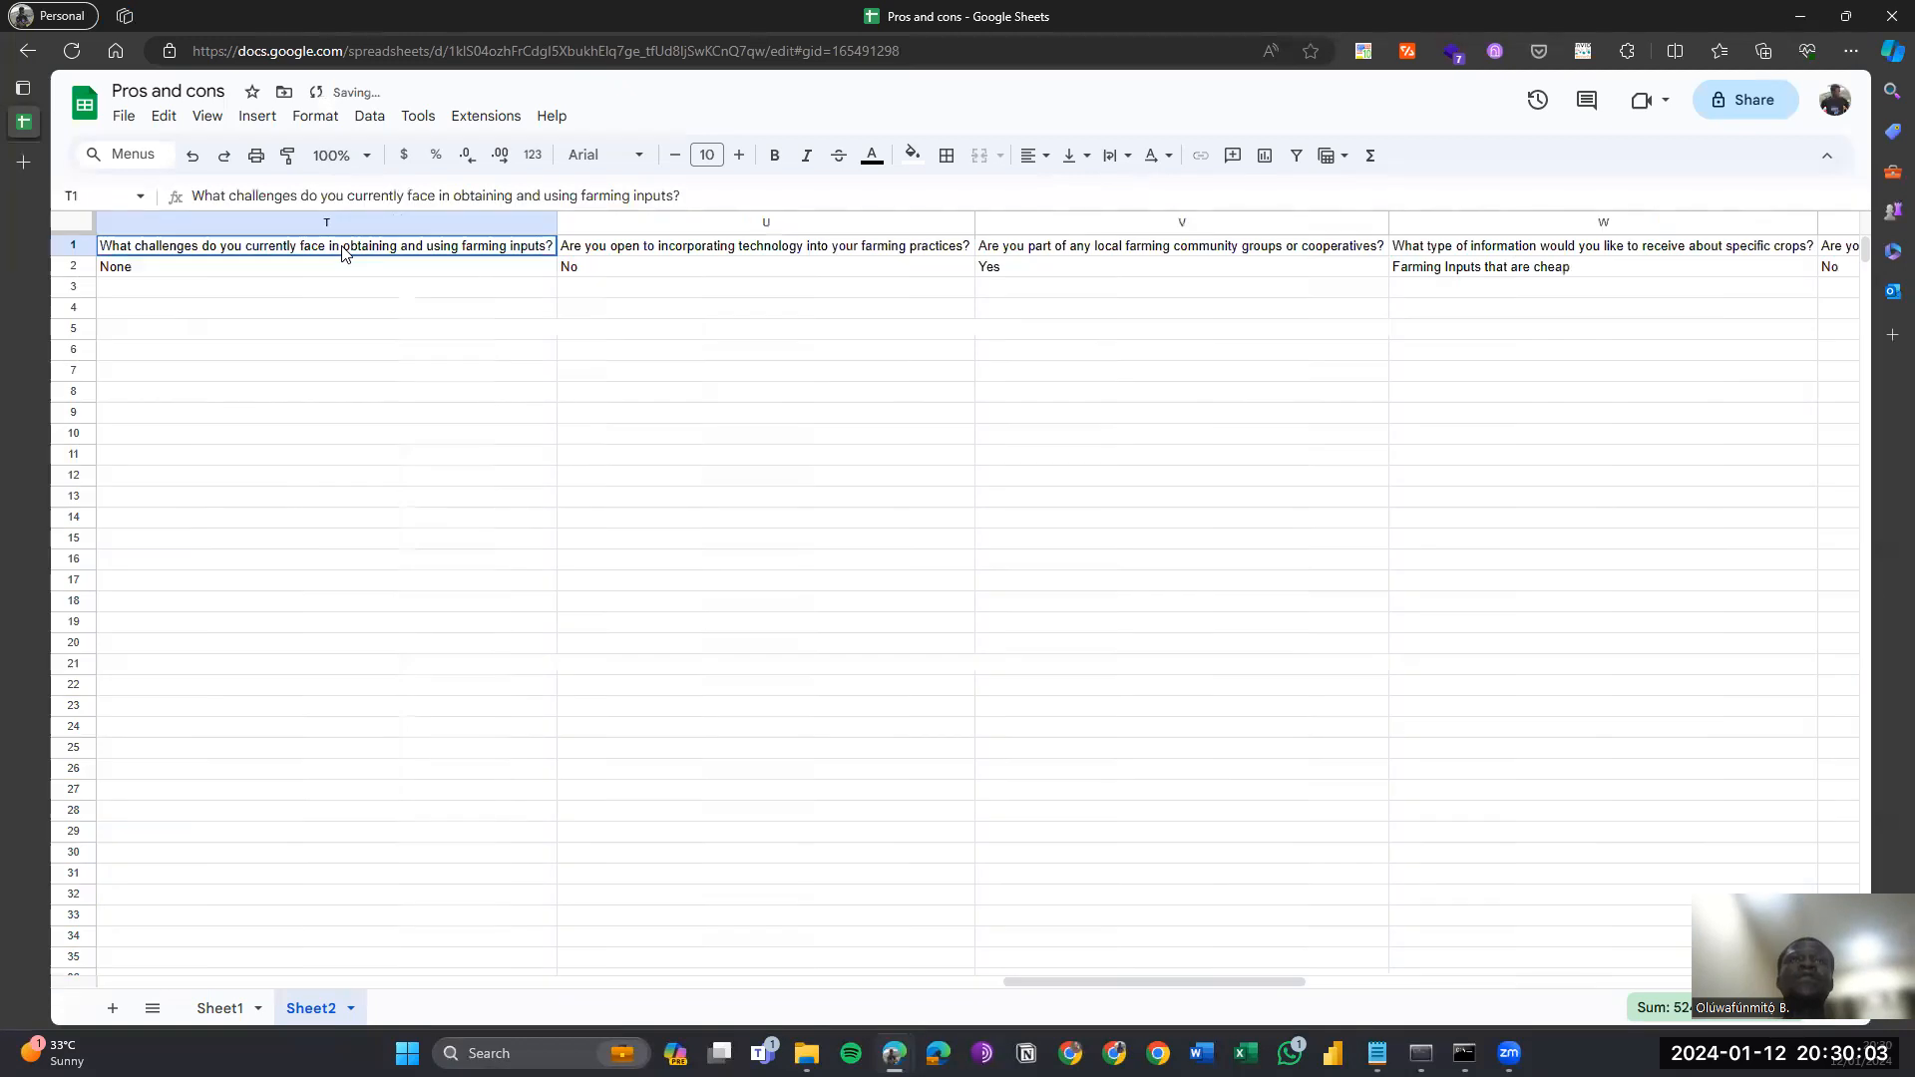
{"action": "key", "text": "ctrl+Home"}
{"action": "key", "text": "Down"}
{"action": "key", "text": "Right"}
{"action": "key", "text": "Right"}
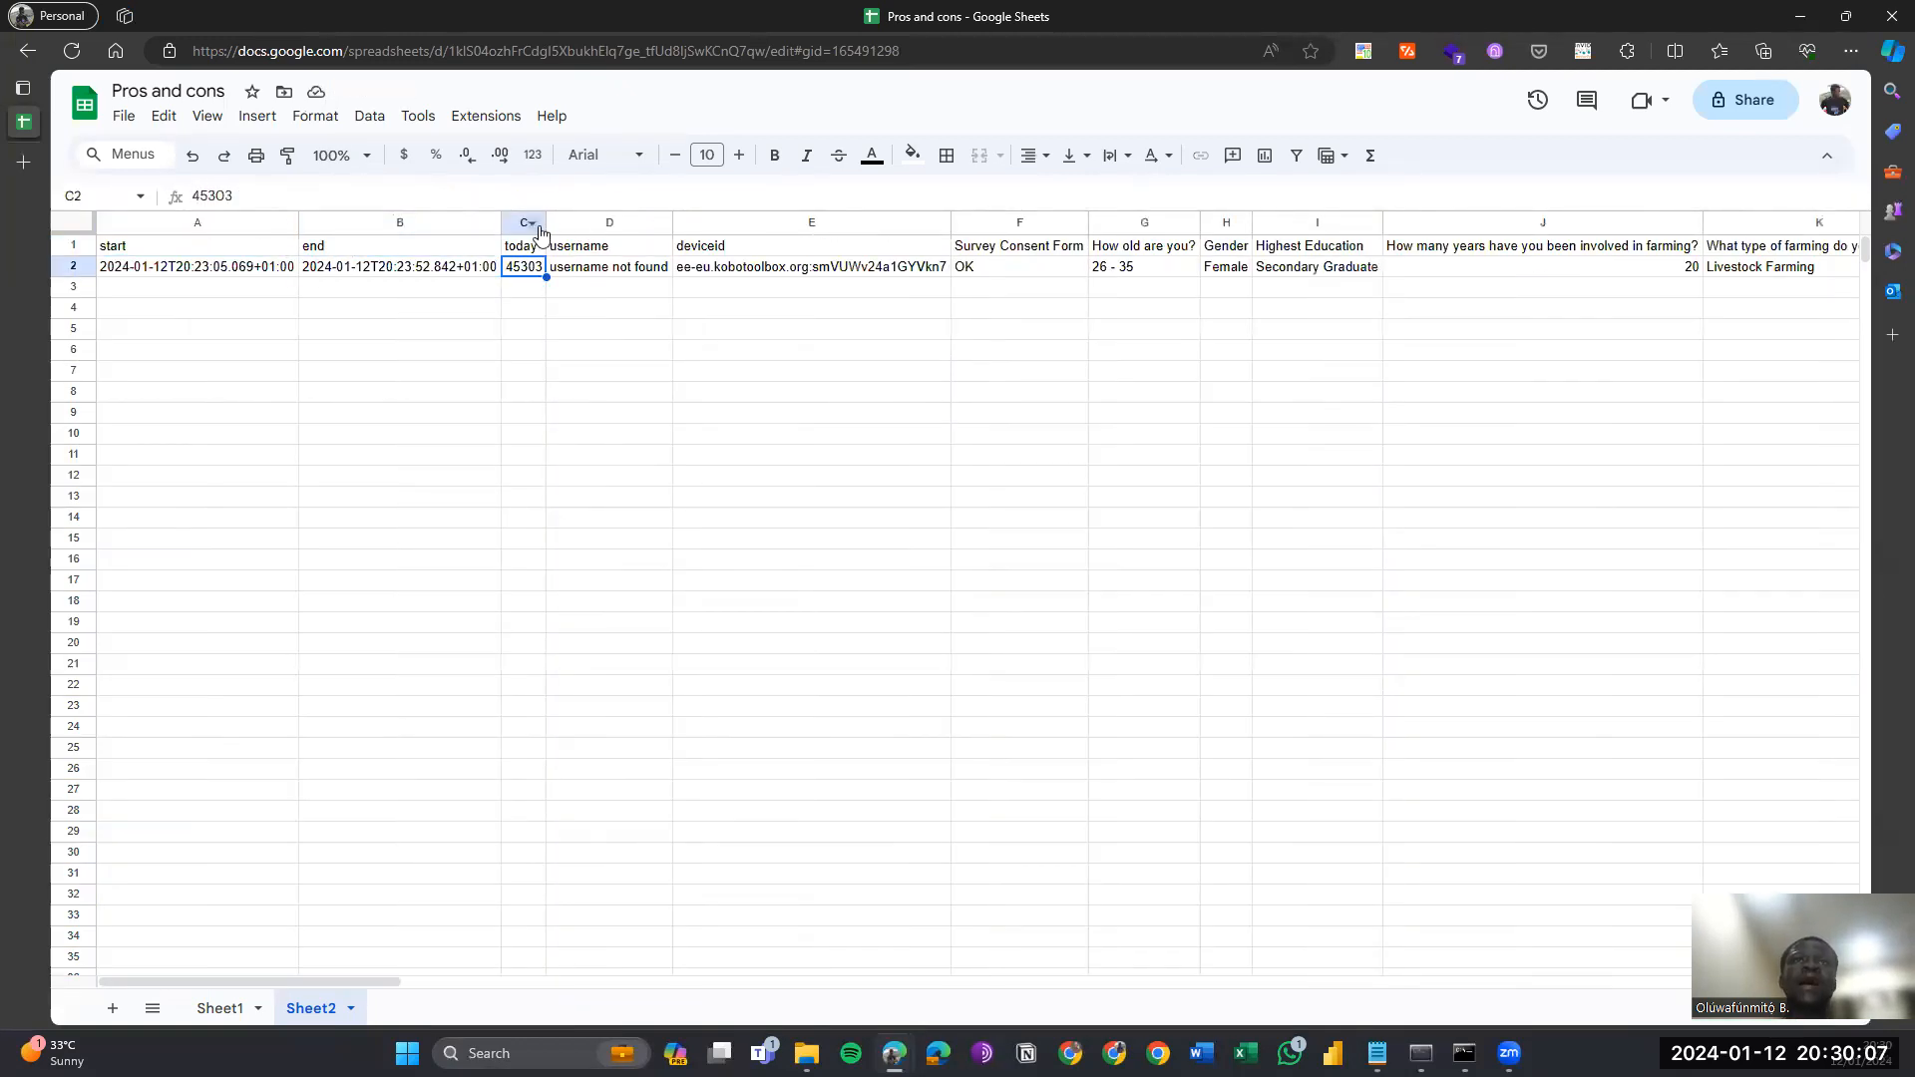
Widen the today column C and select it for number formatting.
{"action": "left_click_drag", "start_coordinate": [546, 222], "coordinate": [700, 224]}
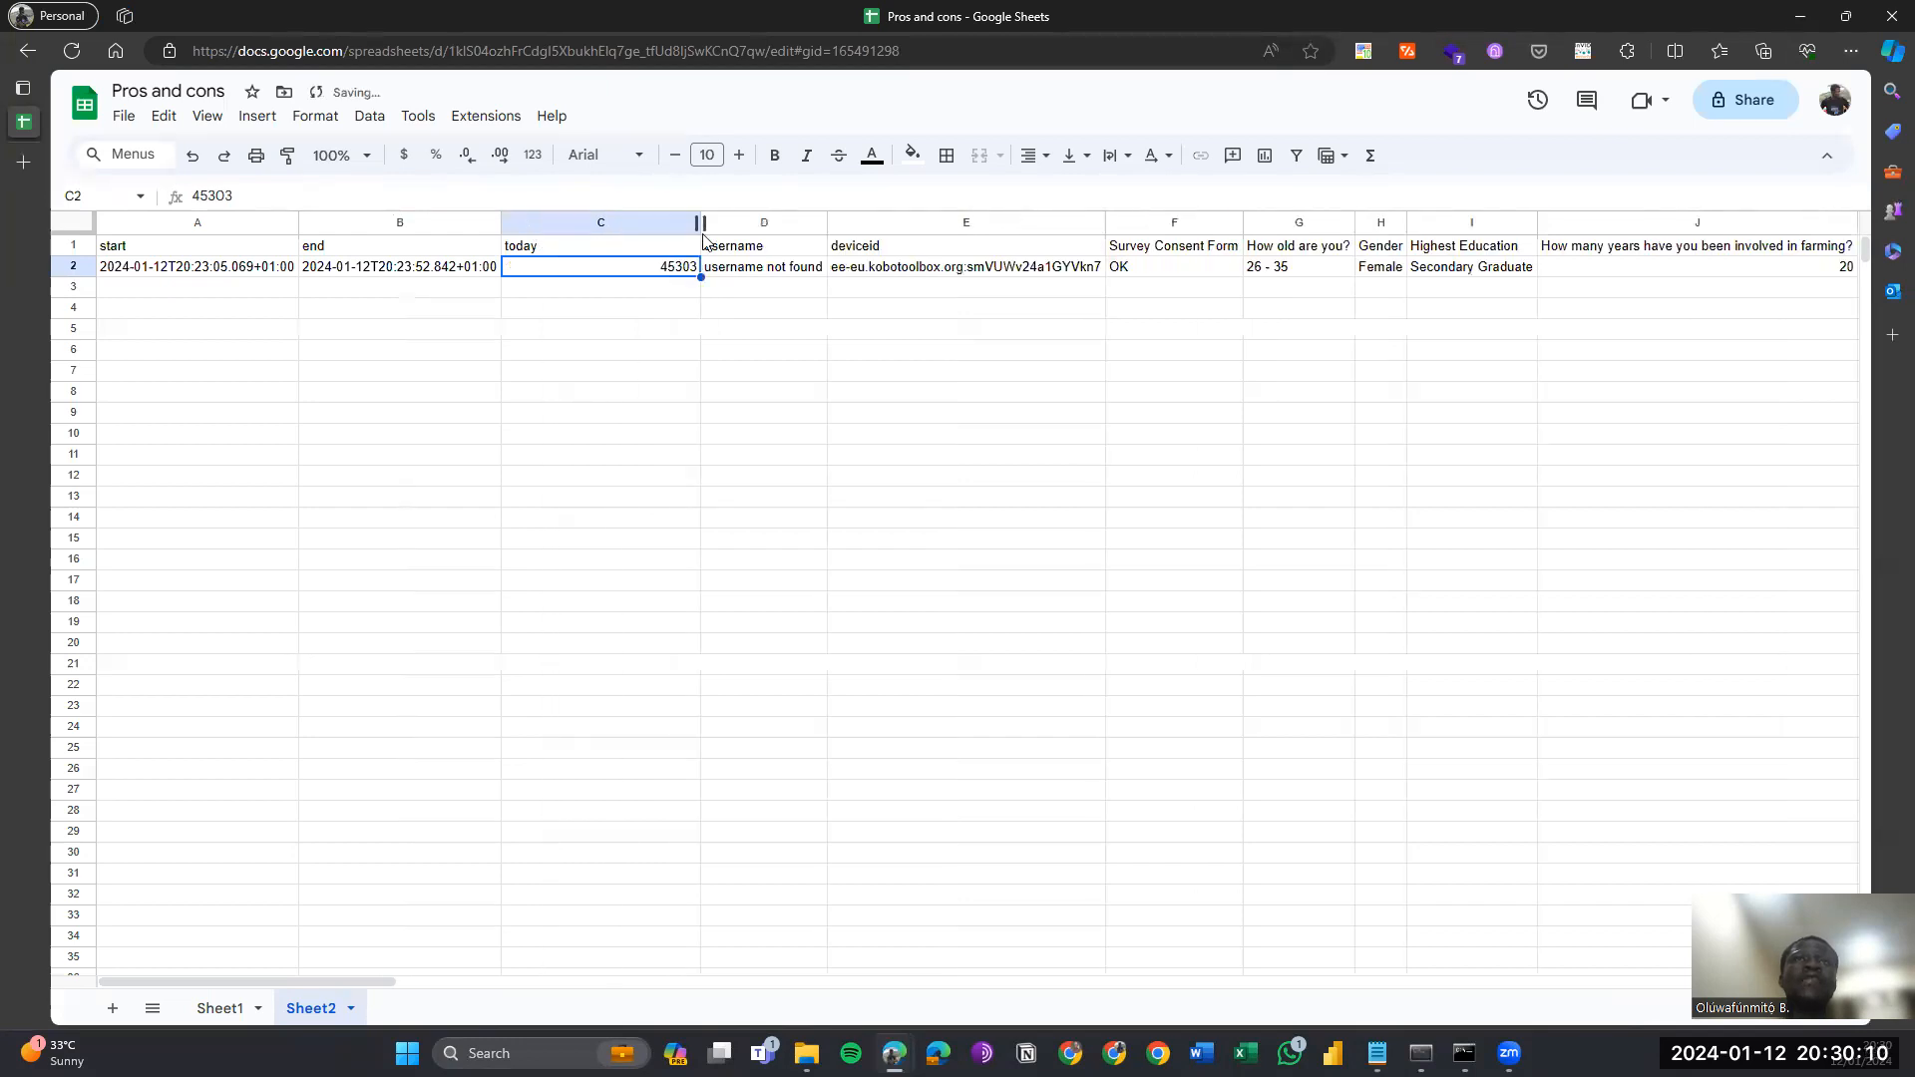
{"action": "left_click", "coordinate": [574, 223]}
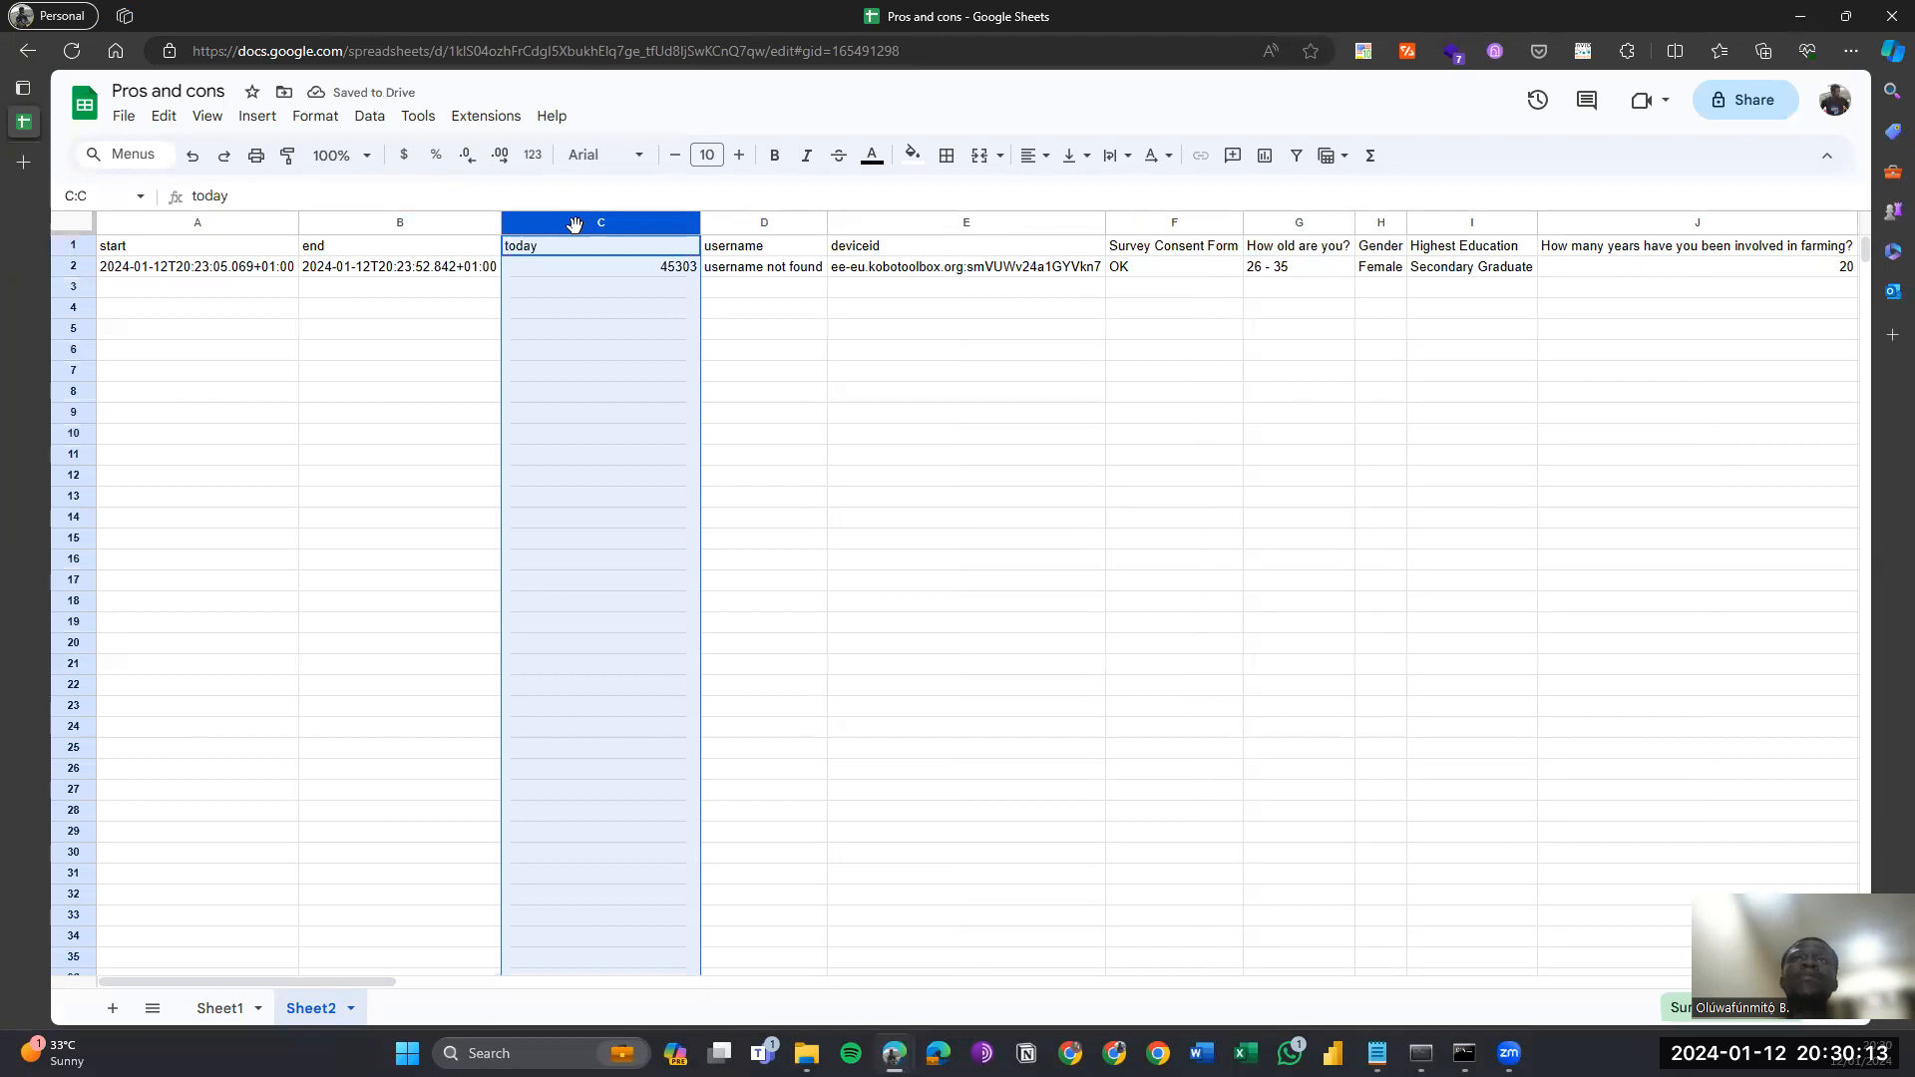
{"action": "left_click", "coordinate": [311, 120]}
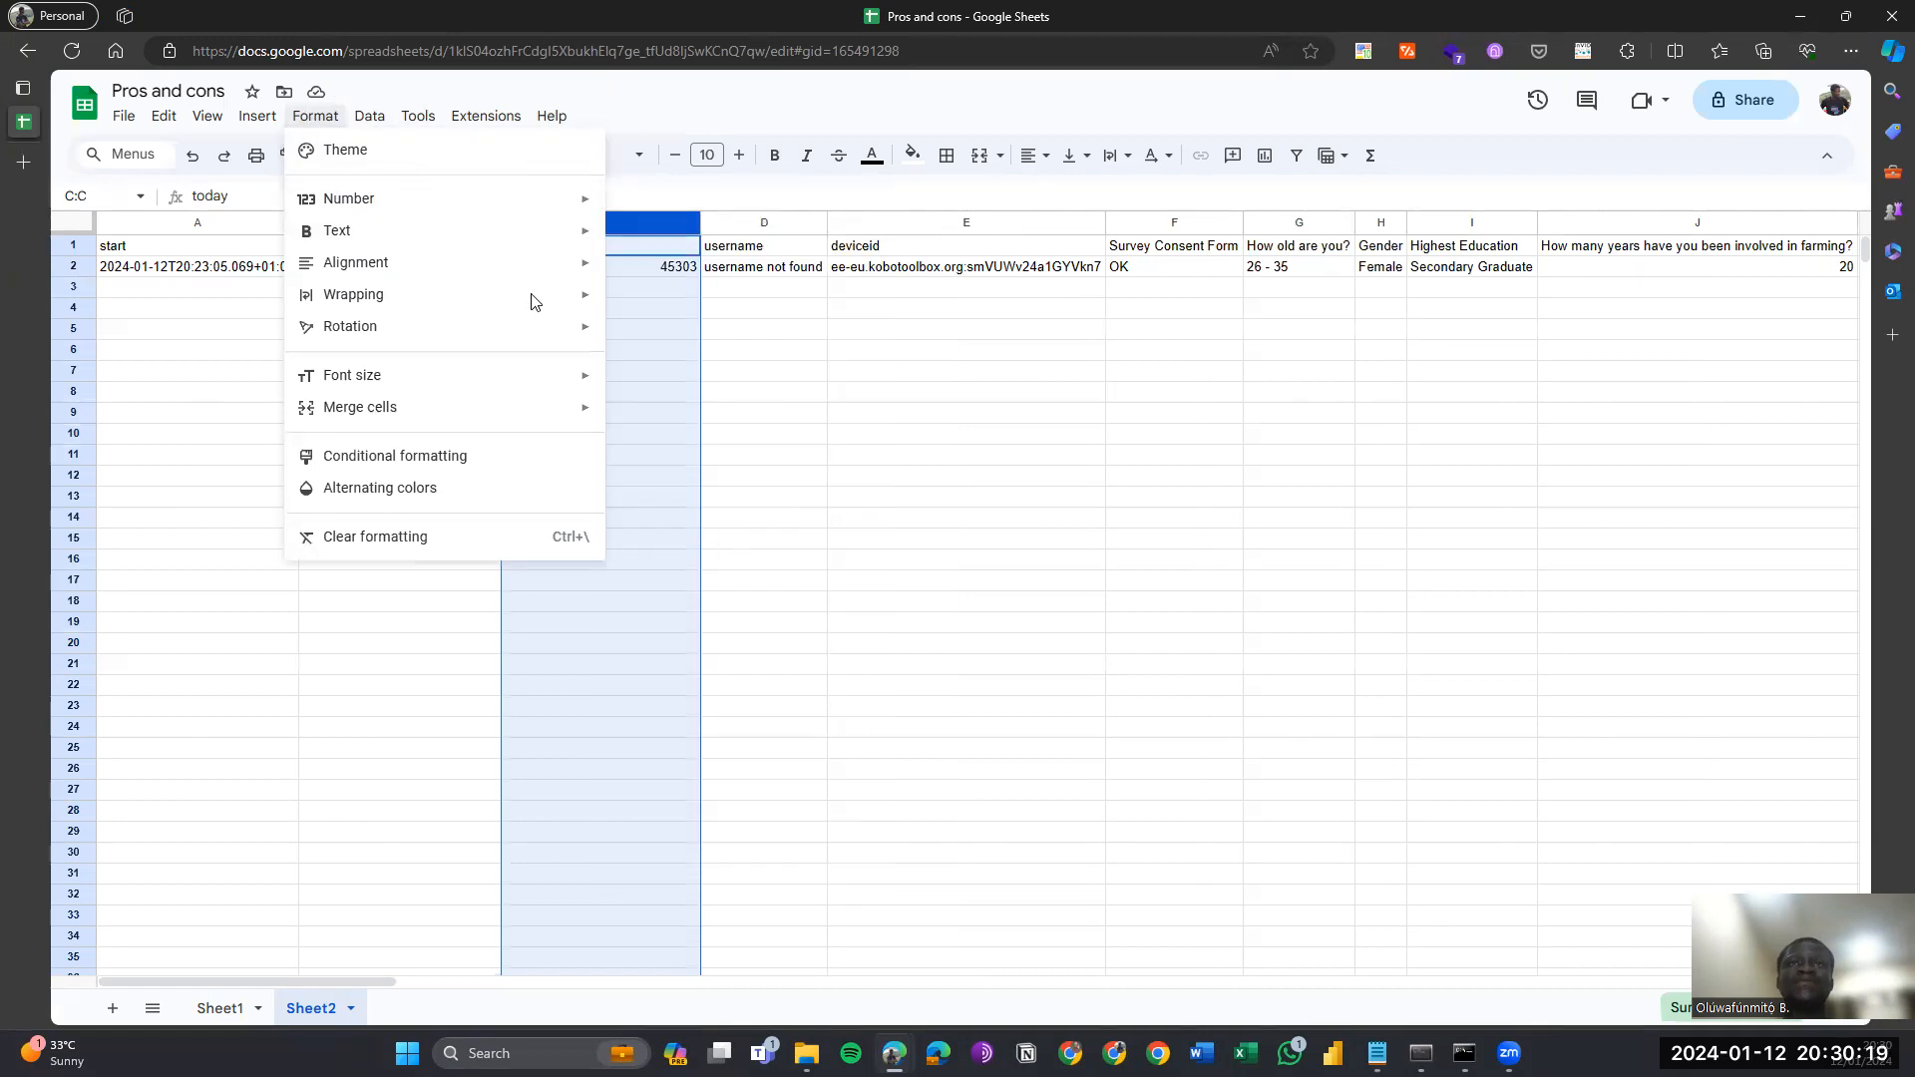
{"action": "mouse_move", "coordinate": [599, 199]}
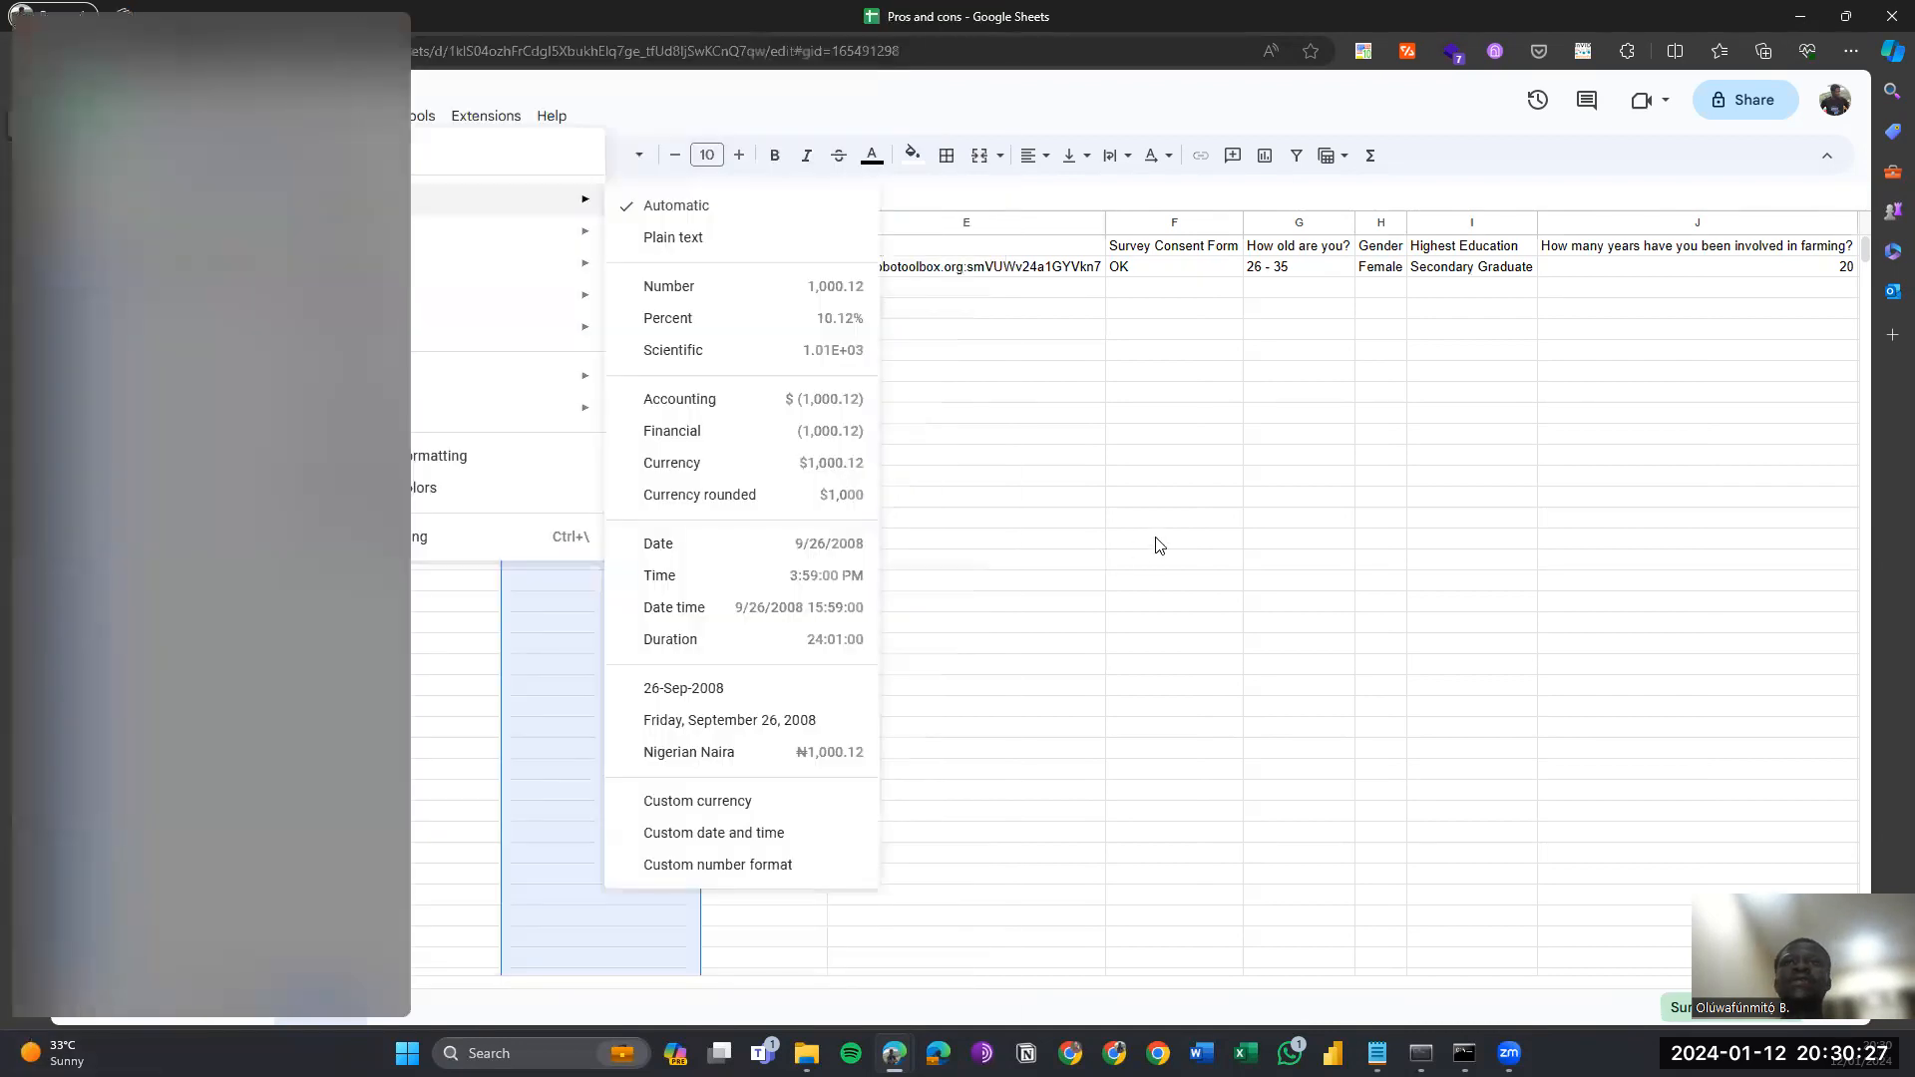
Format column C as a full weekday date like Friday, January 12, 2024, and auto-fit it.
{"action": "left_click", "coordinate": [776, 722]}
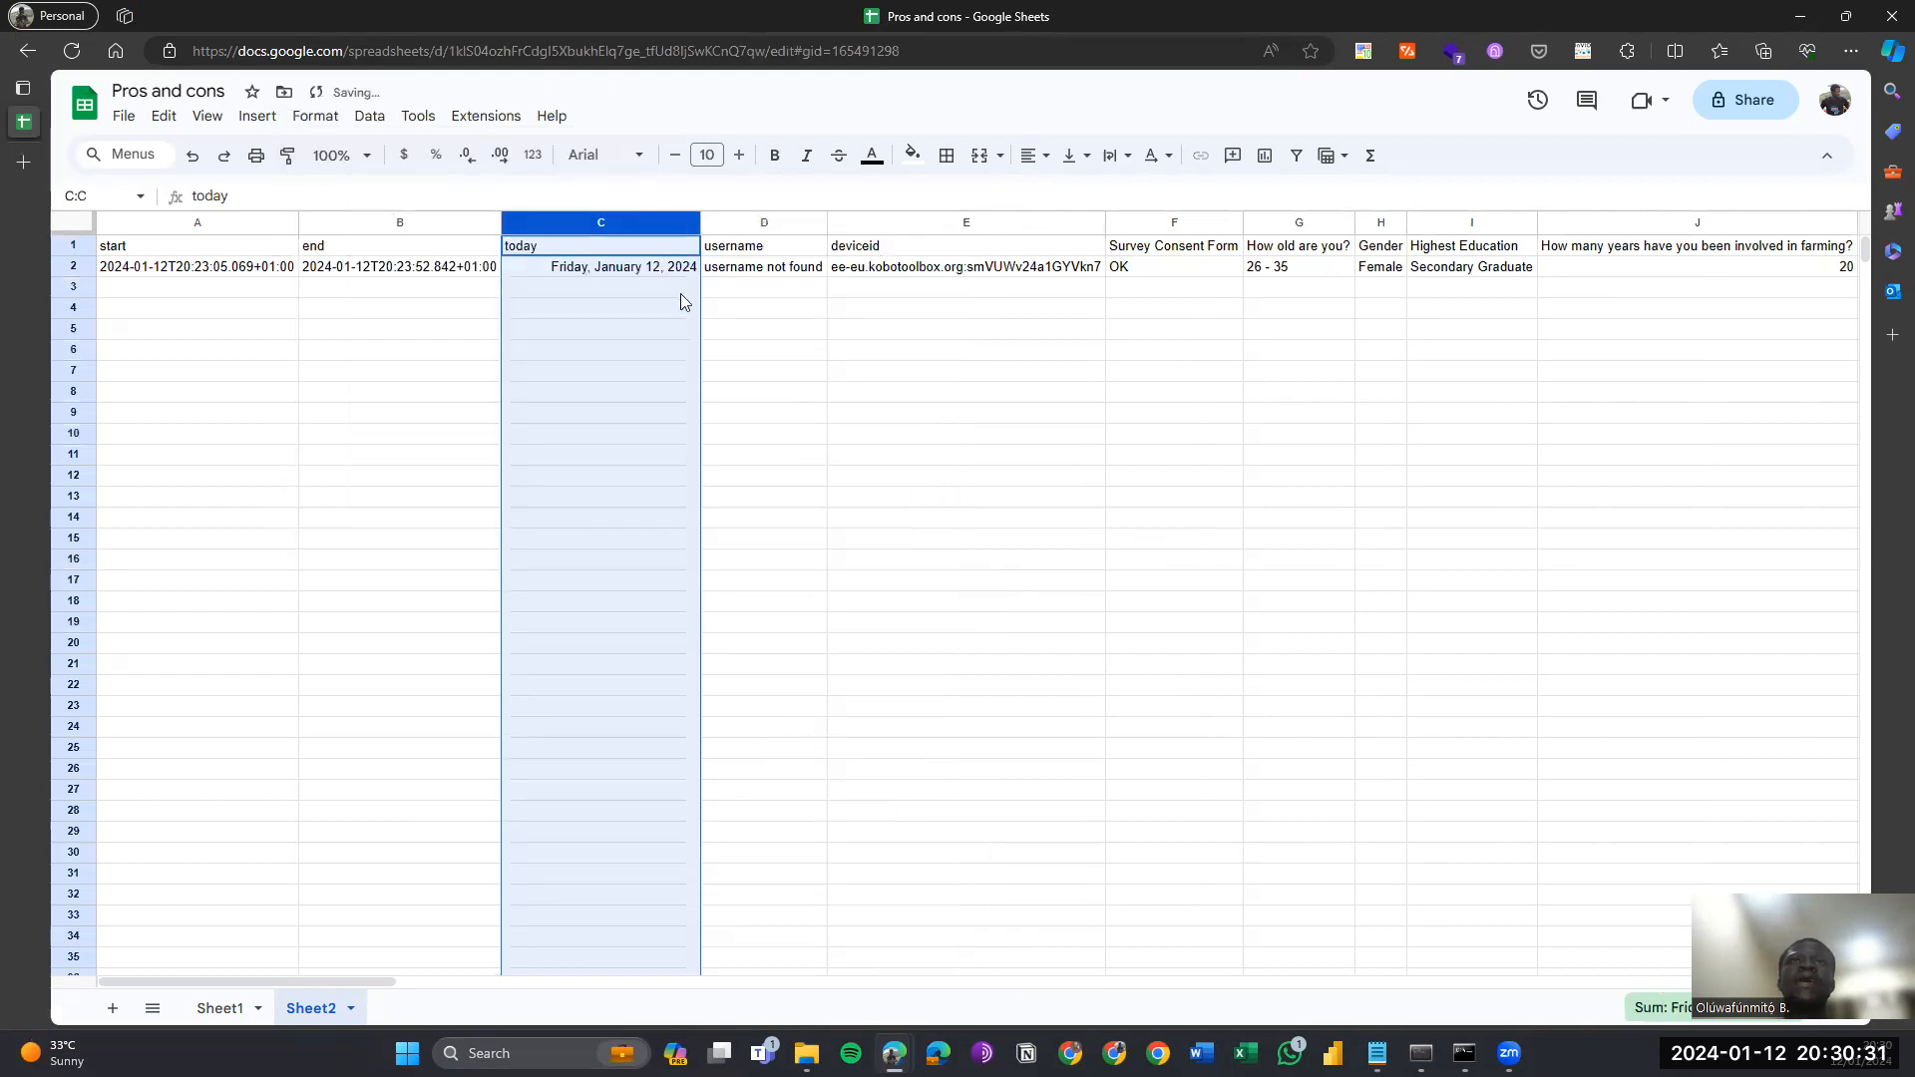
{"action": "double_click", "coordinate": [696, 222]}
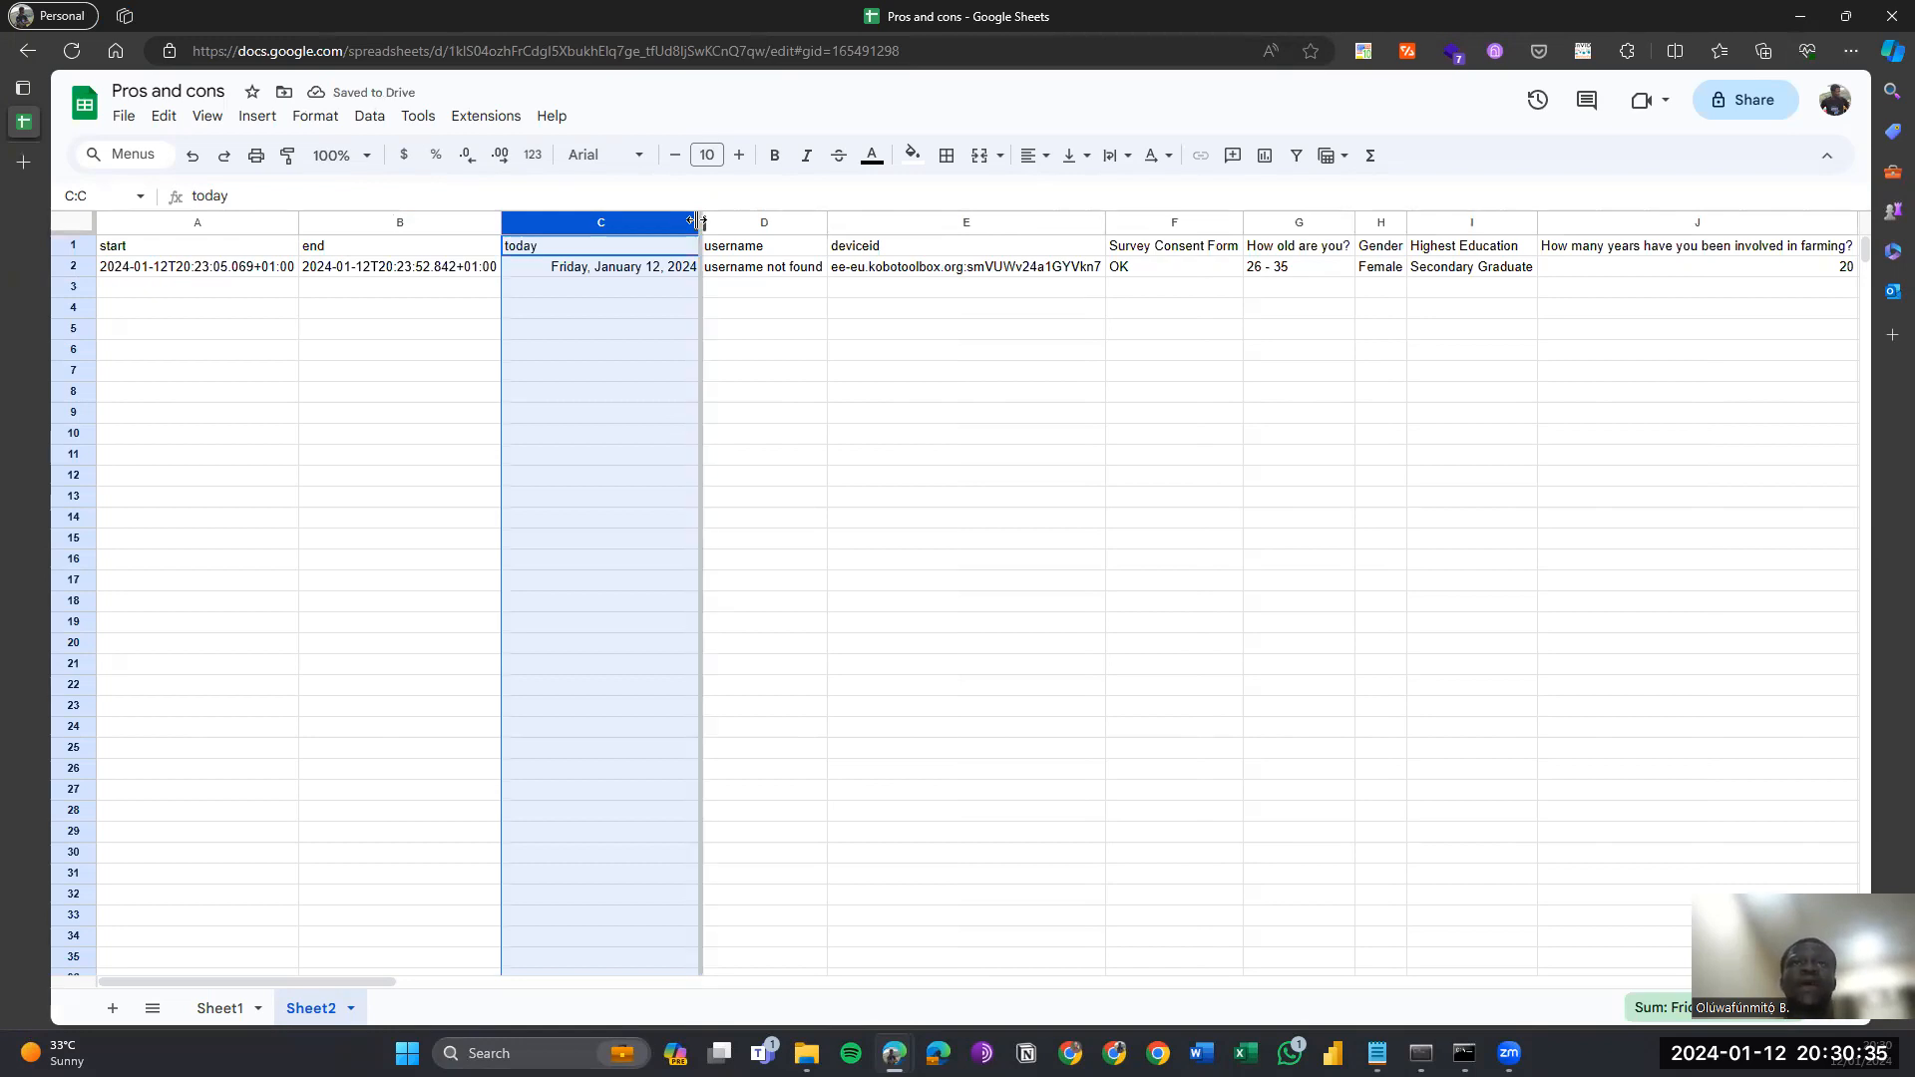
{"action": "left_click", "coordinate": [714, 274]}
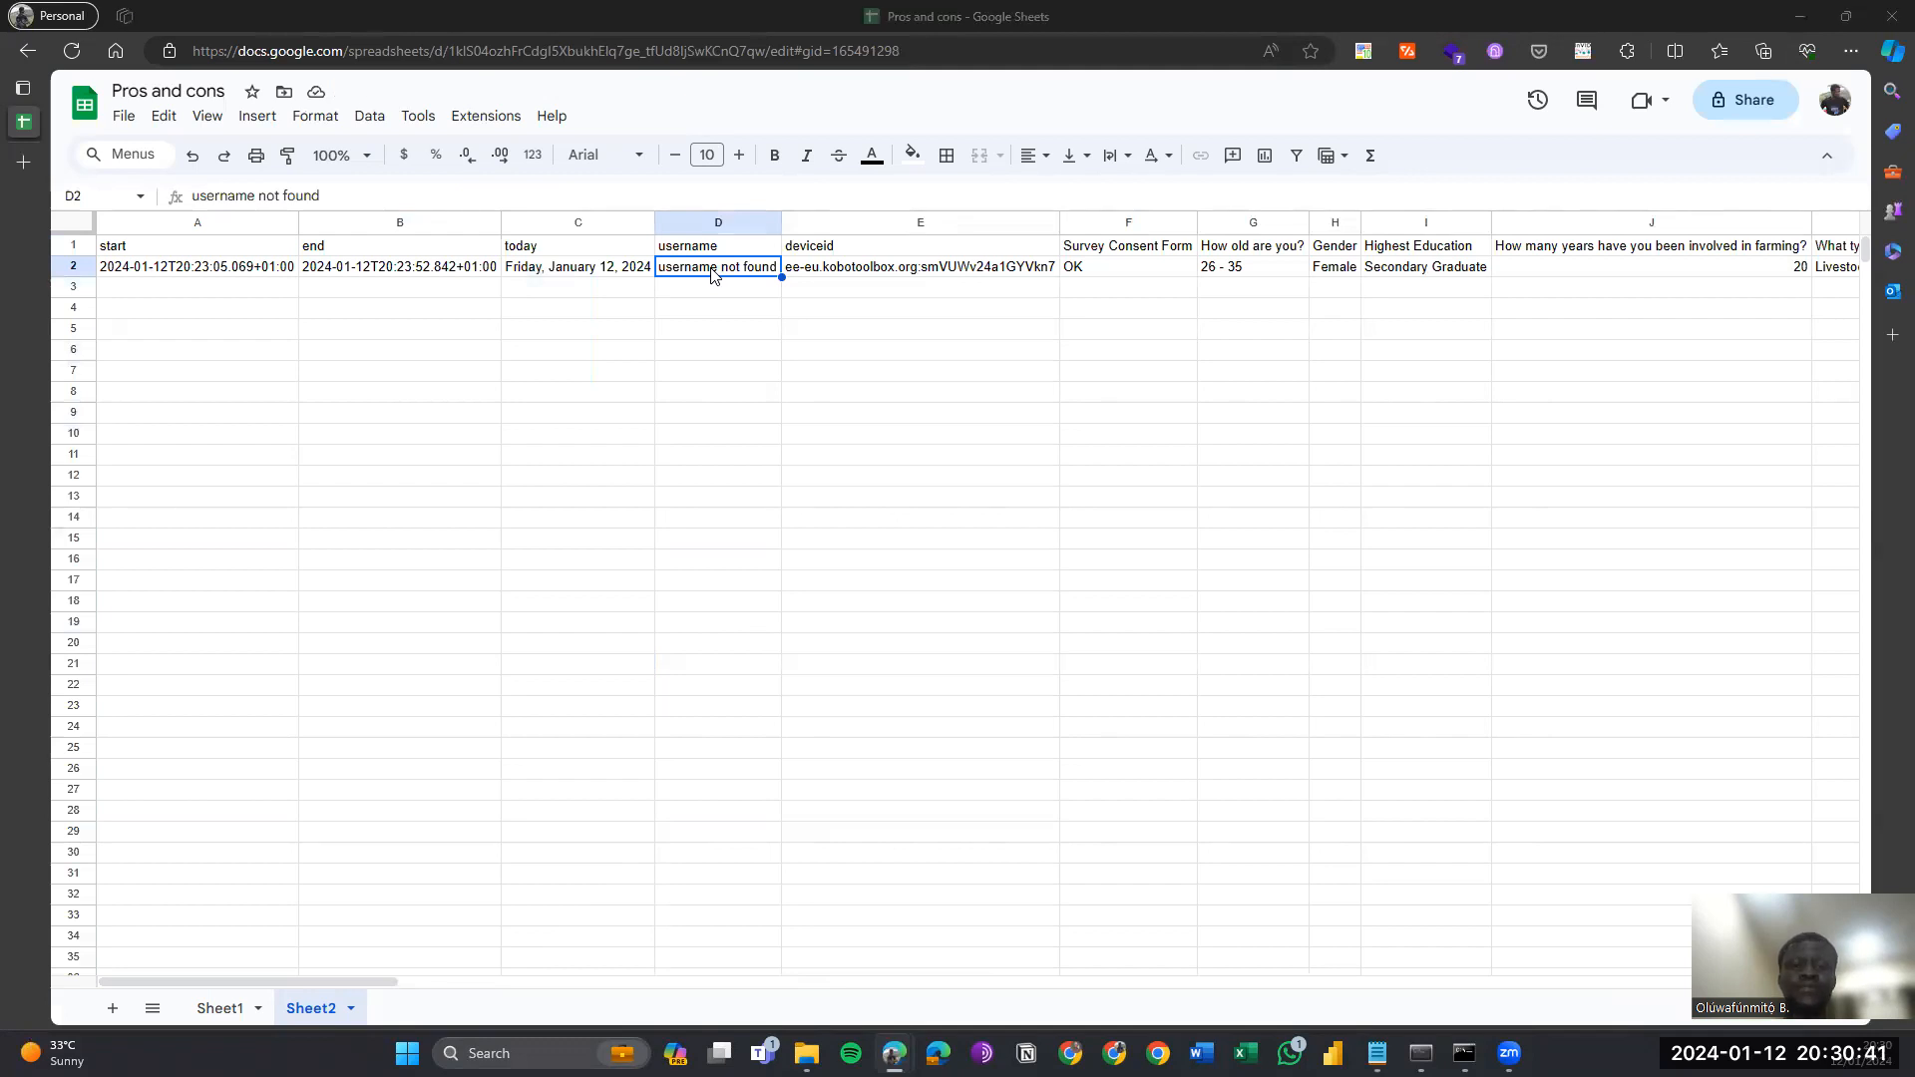
{"action": "key", "text": "alt+Tab"}
{"action": "key", "text": "ctrl+shift+Tab"}
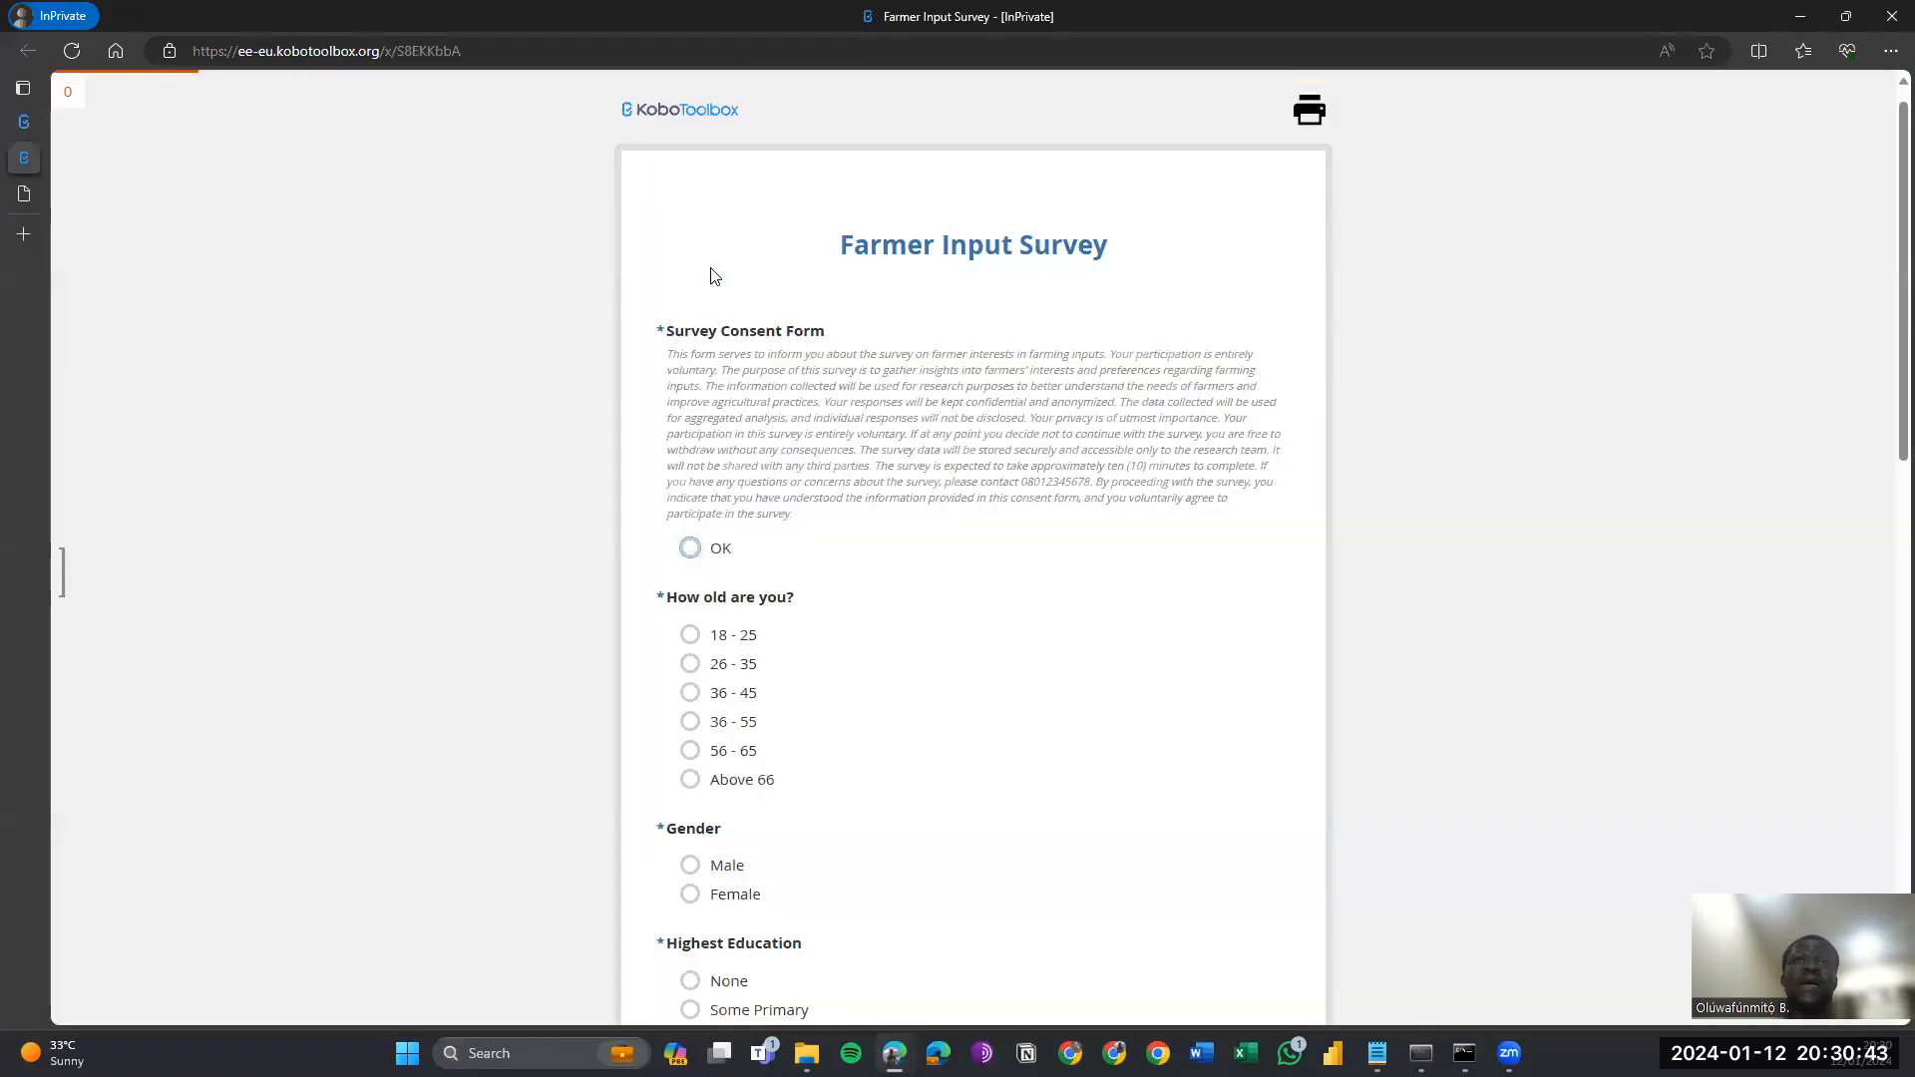
Reload a fresh survey form and answer consent OK, age 18 - 25, Female, education None.
{"action": "key", "text": "ctrl+r"}
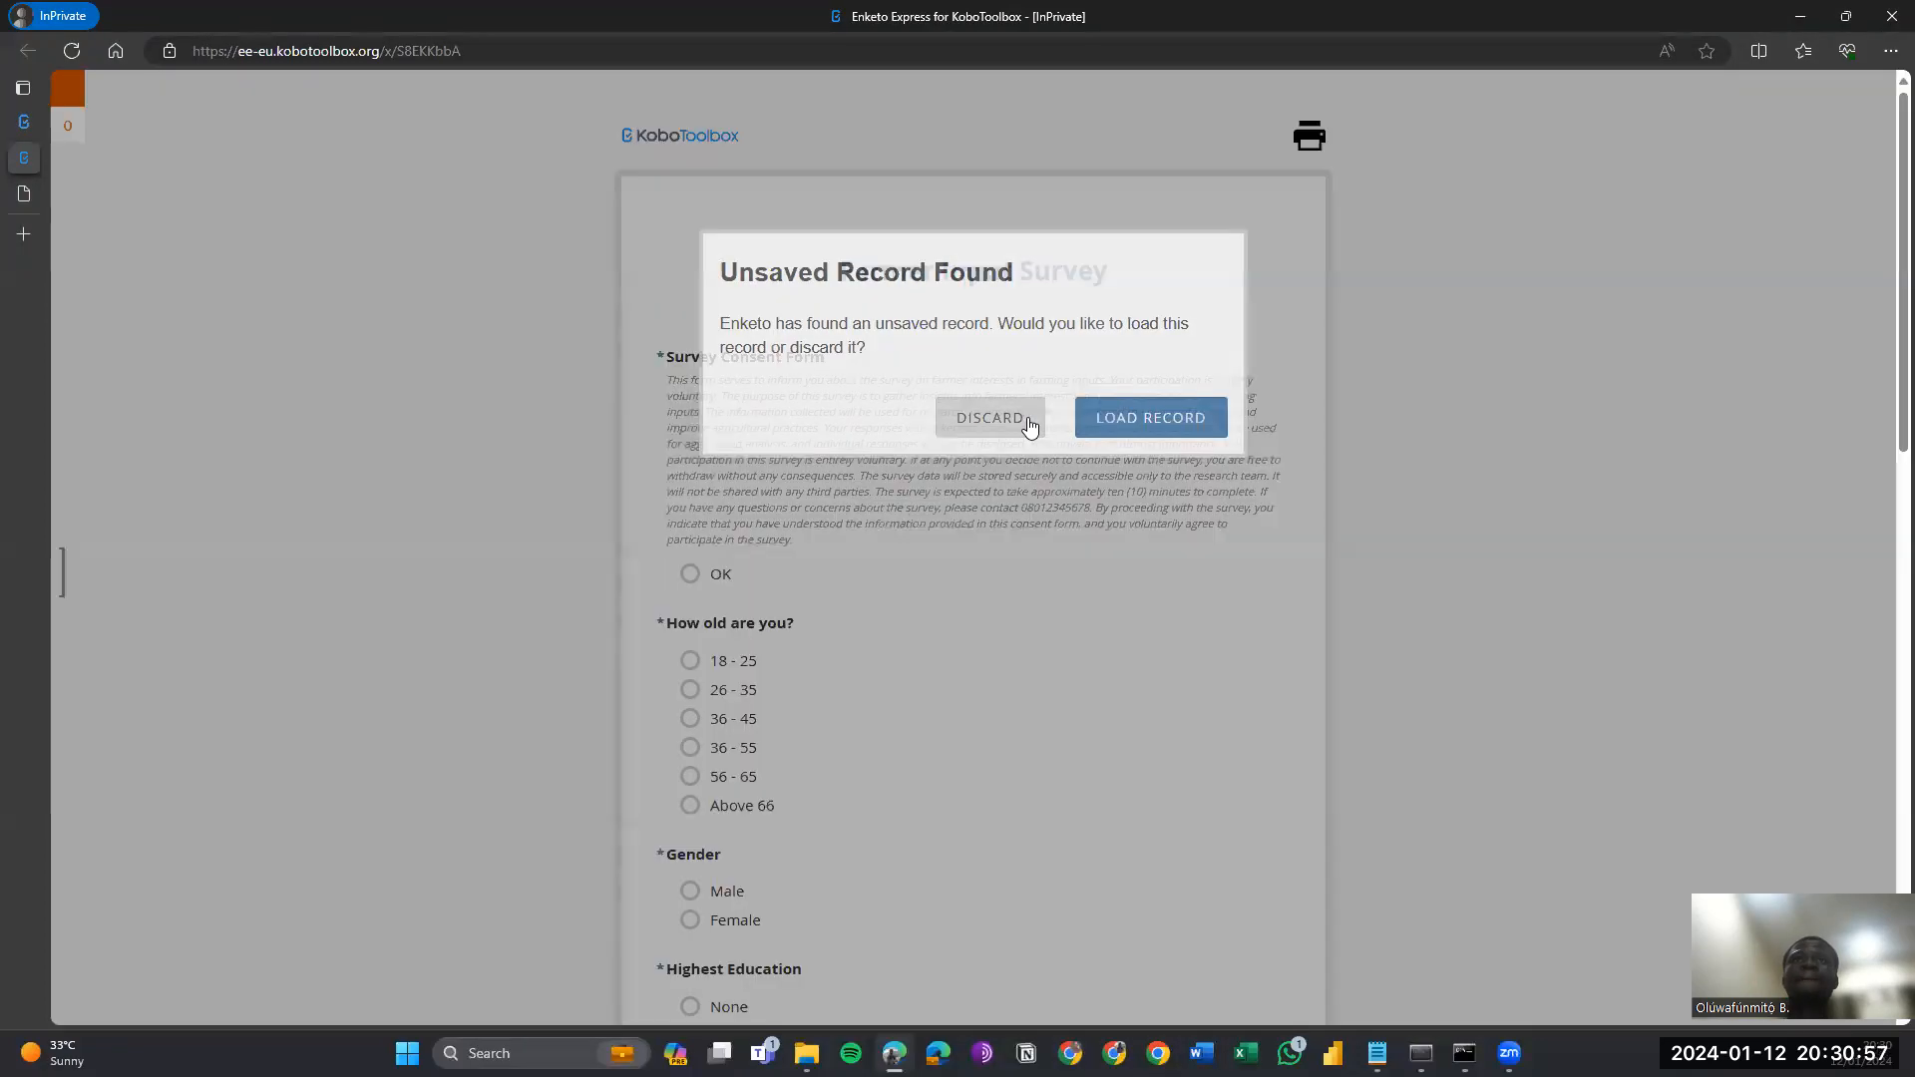
{"action": "left_click", "coordinate": [1028, 419]}
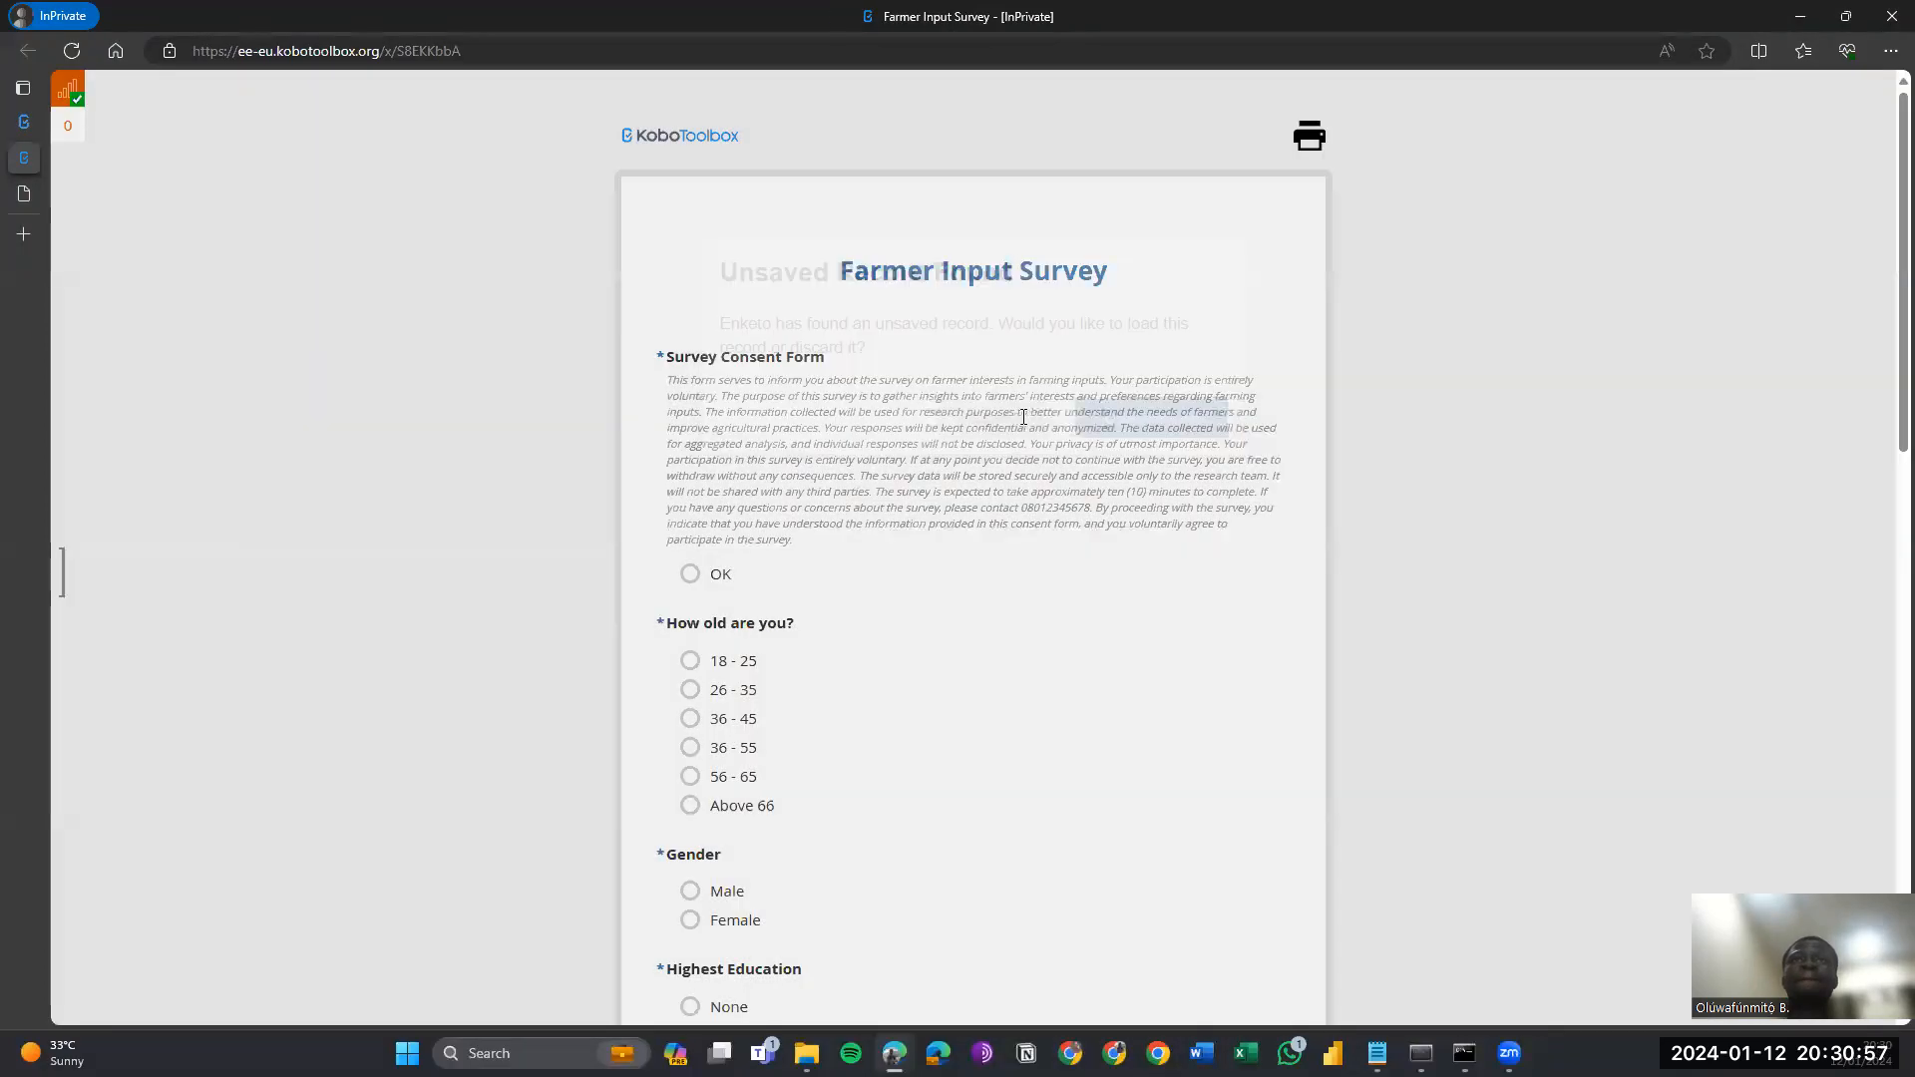
{"action": "left_click", "coordinate": [714, 573]}
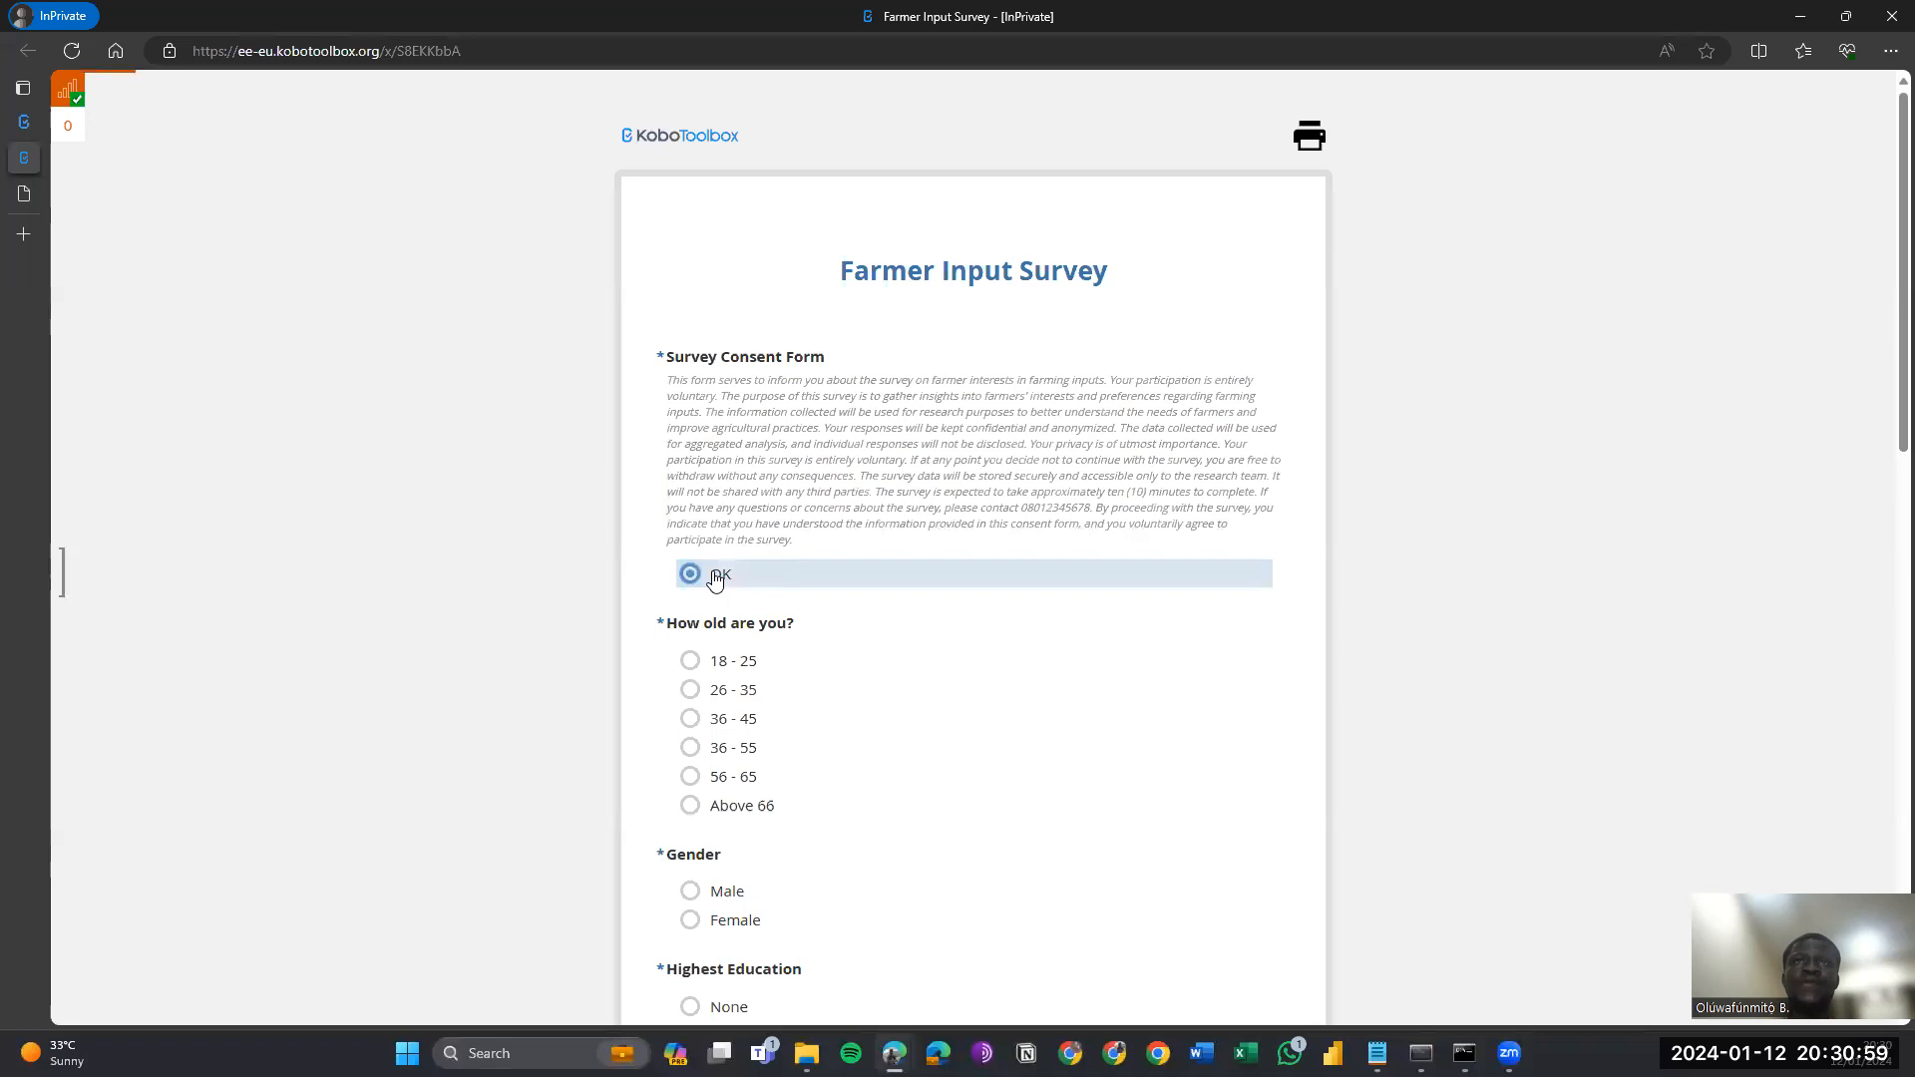
{"action": "scroll", "coordinate": [714, 576], "scroll_direction": "down", "scroll_amount": 2}
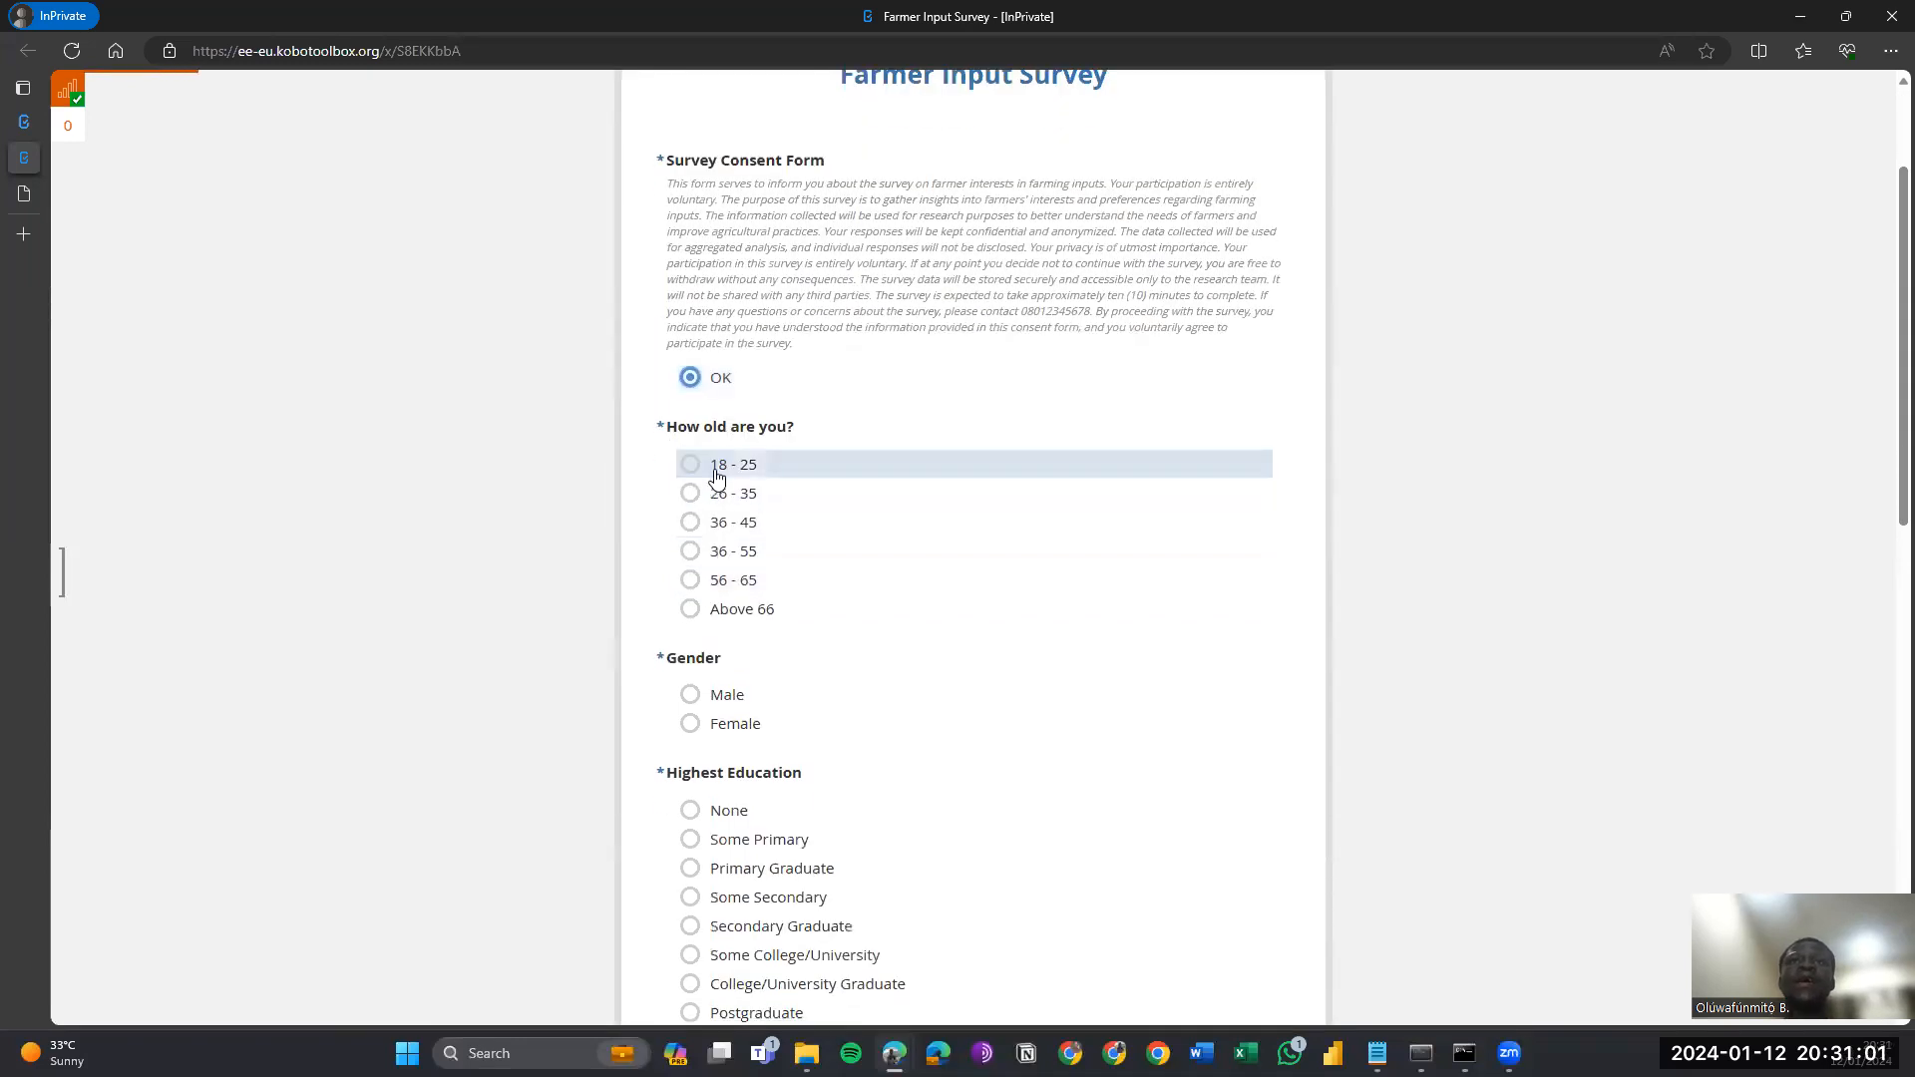
{"action": "left_click", "coordinate": [717, 475]}
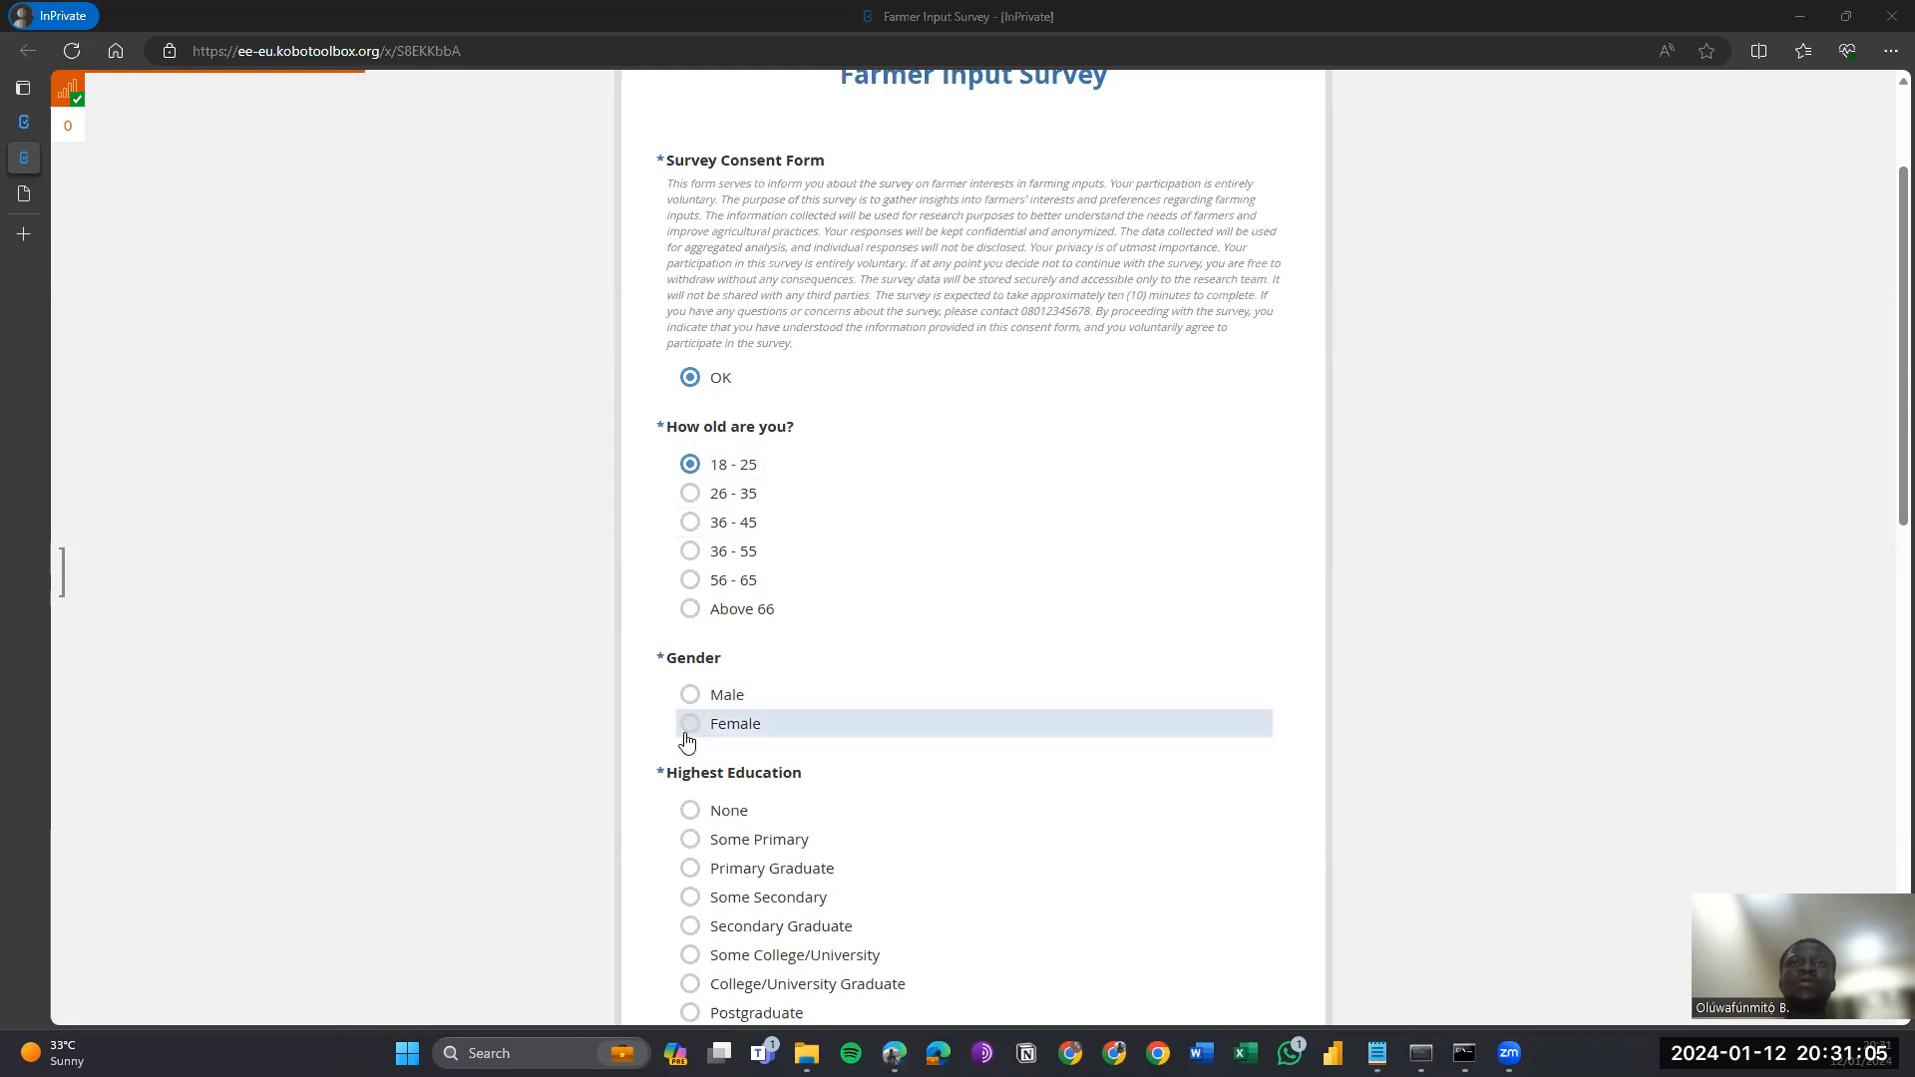
{"action": "mouse_move", "coordinate": [68, 1053]}
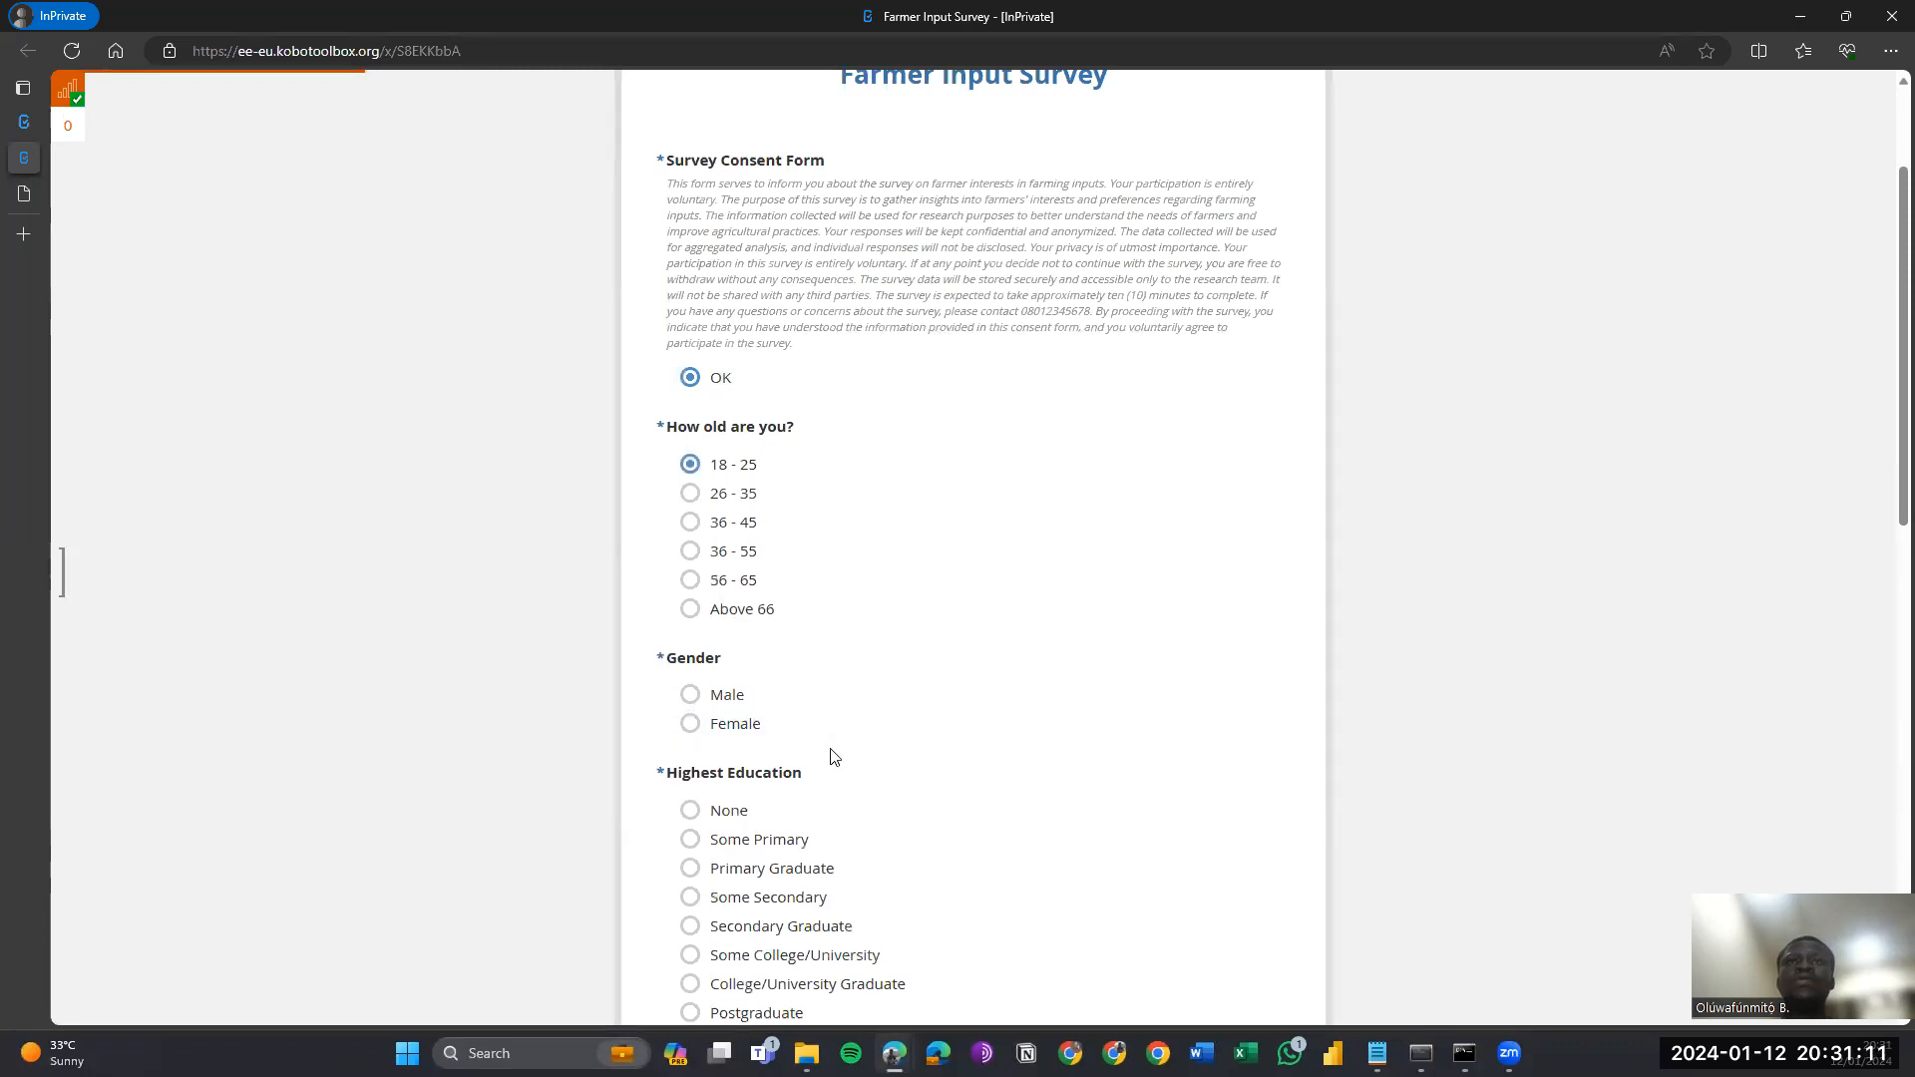
{"action": "left_click", "coordinate": [749, 731]}
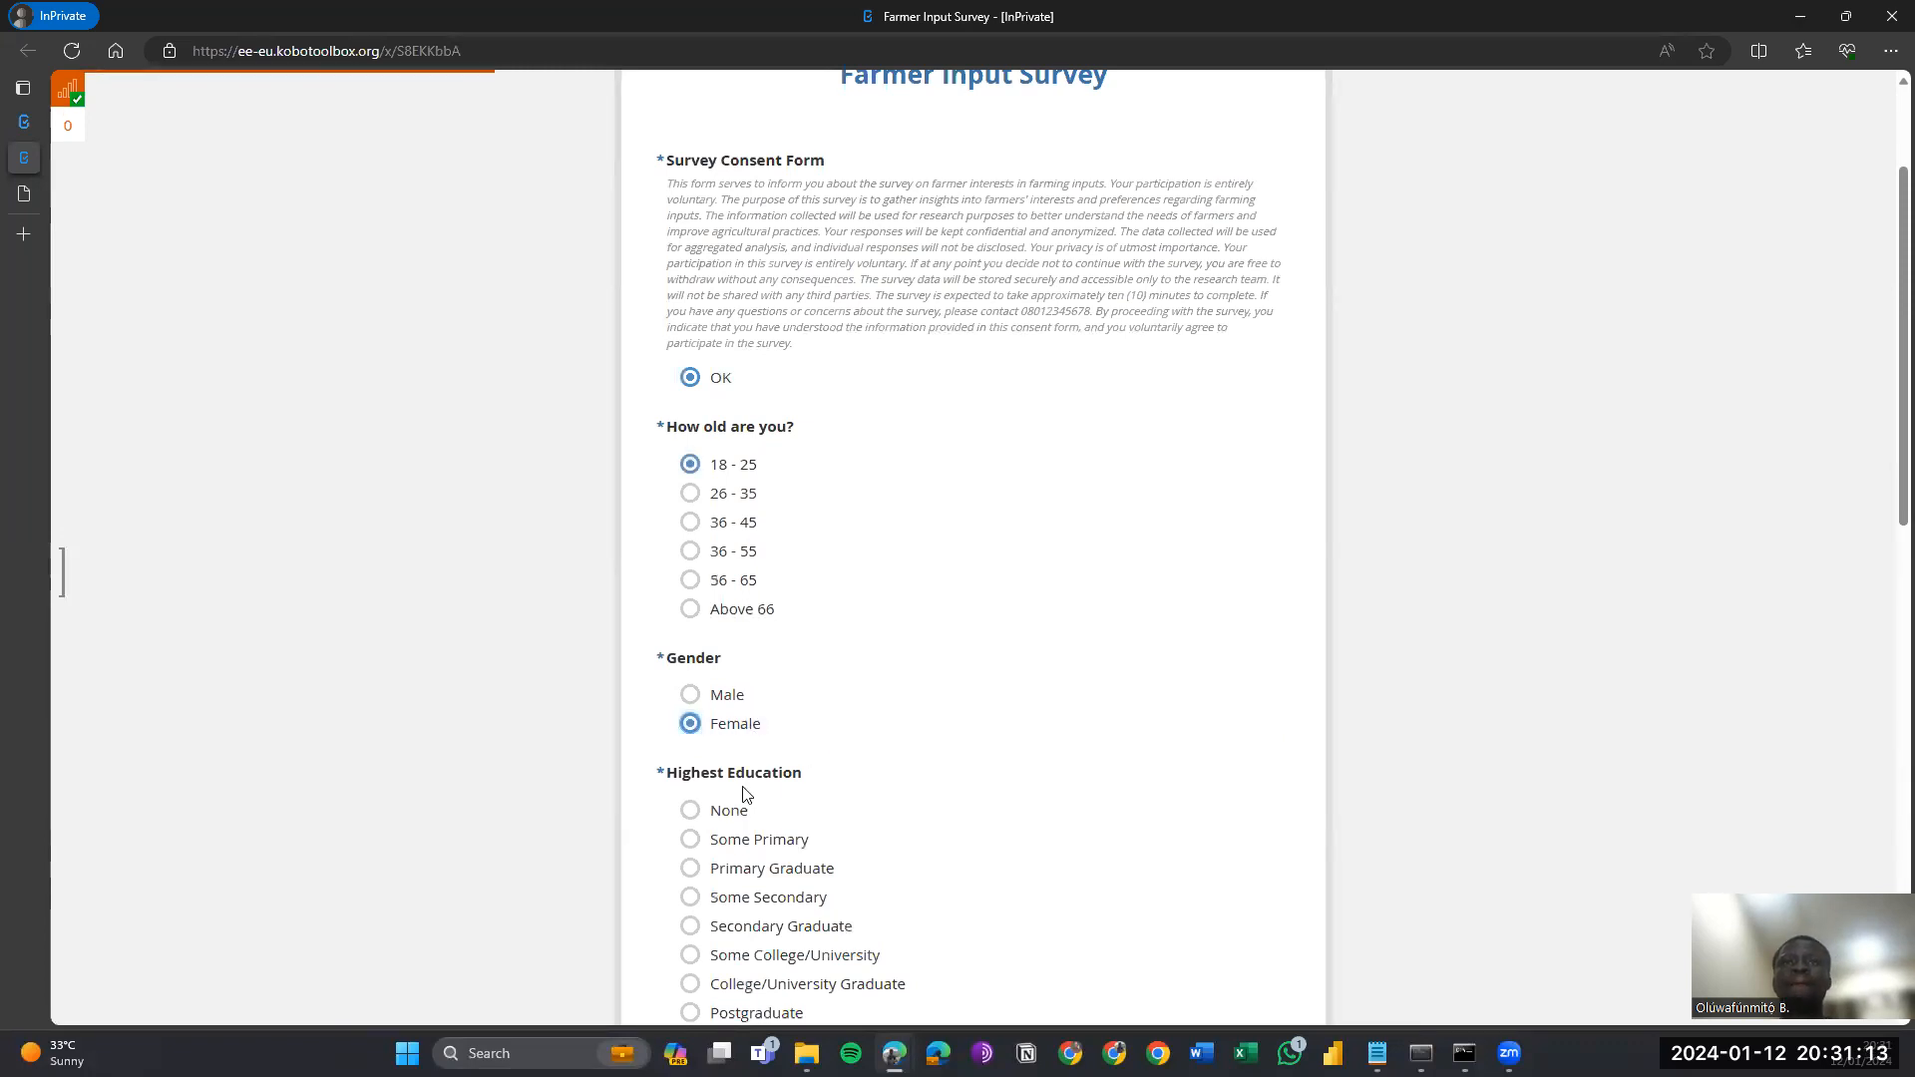
{"action": "left_click", "coordinate": [735, 811]}
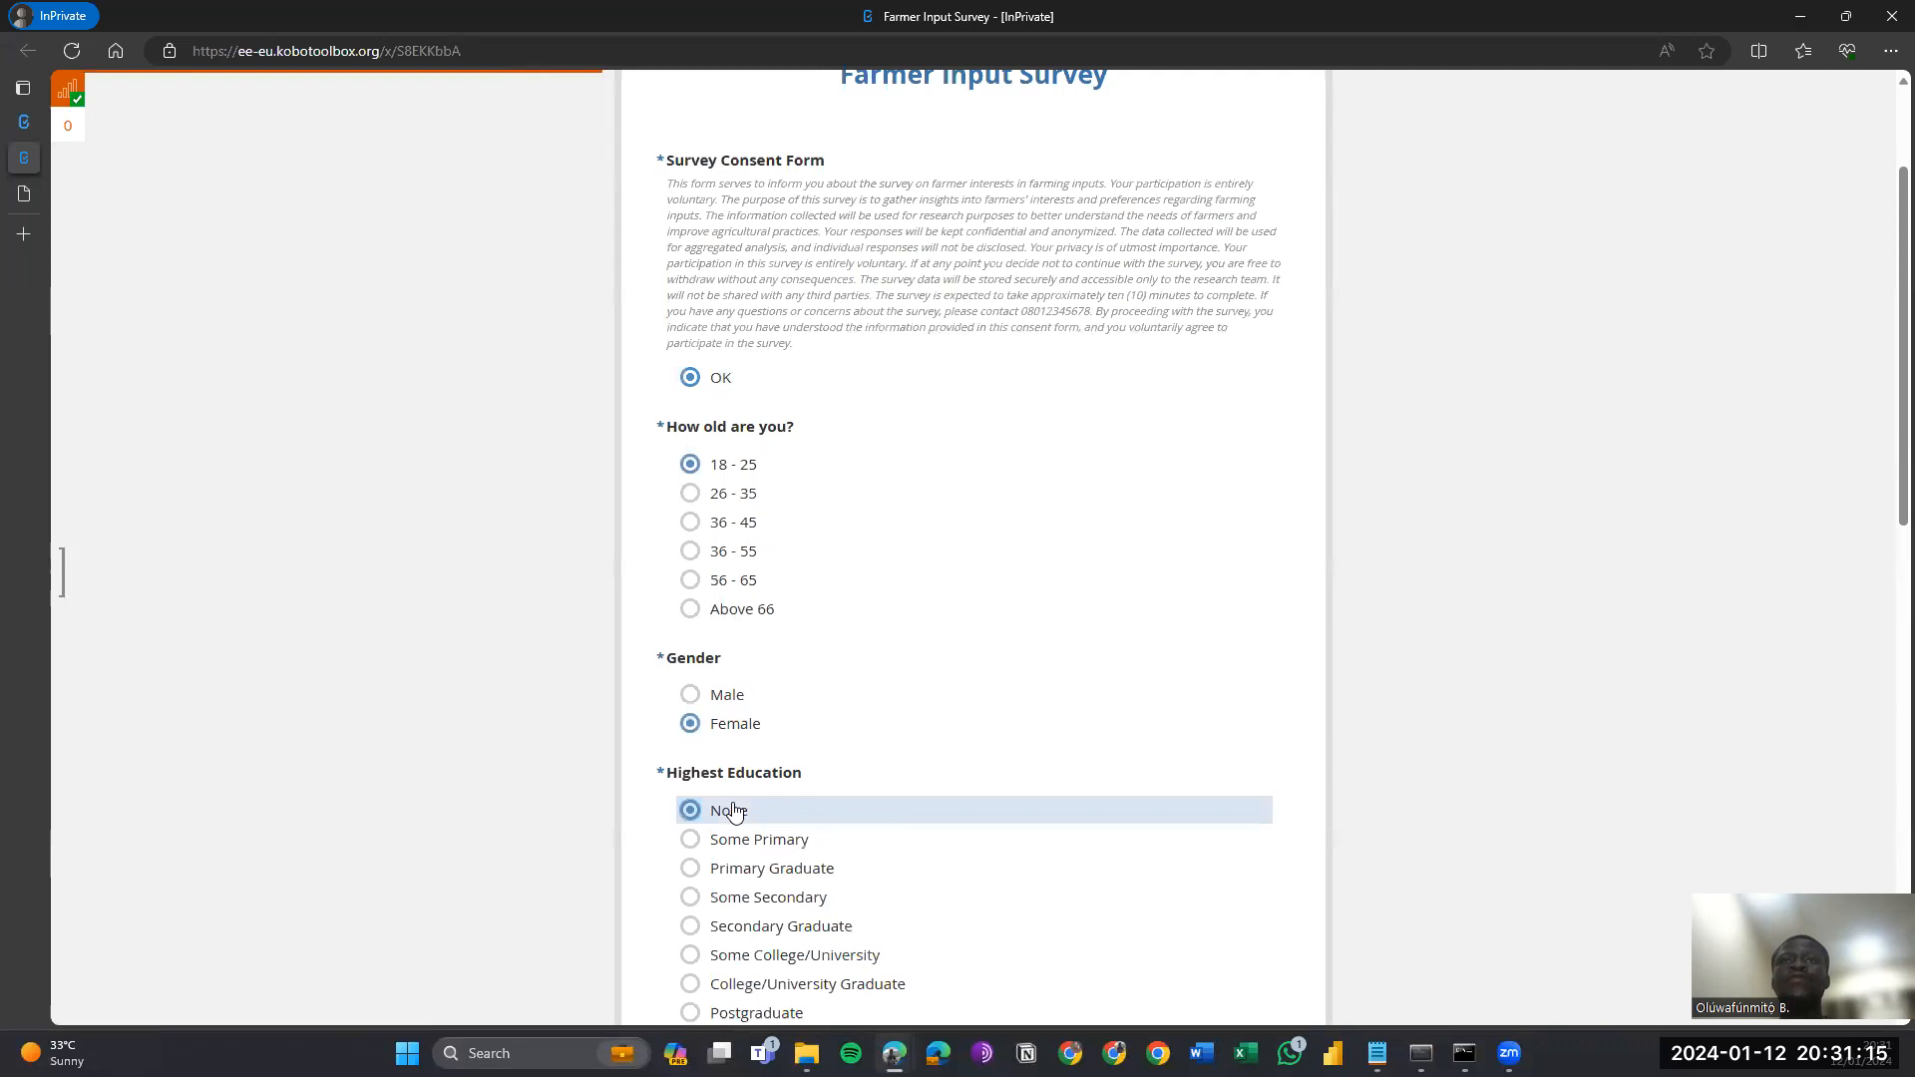
{"action": "scroll", "coordinate": [735, 810], "scroll_direction": "down", "scroll_amount": 5}
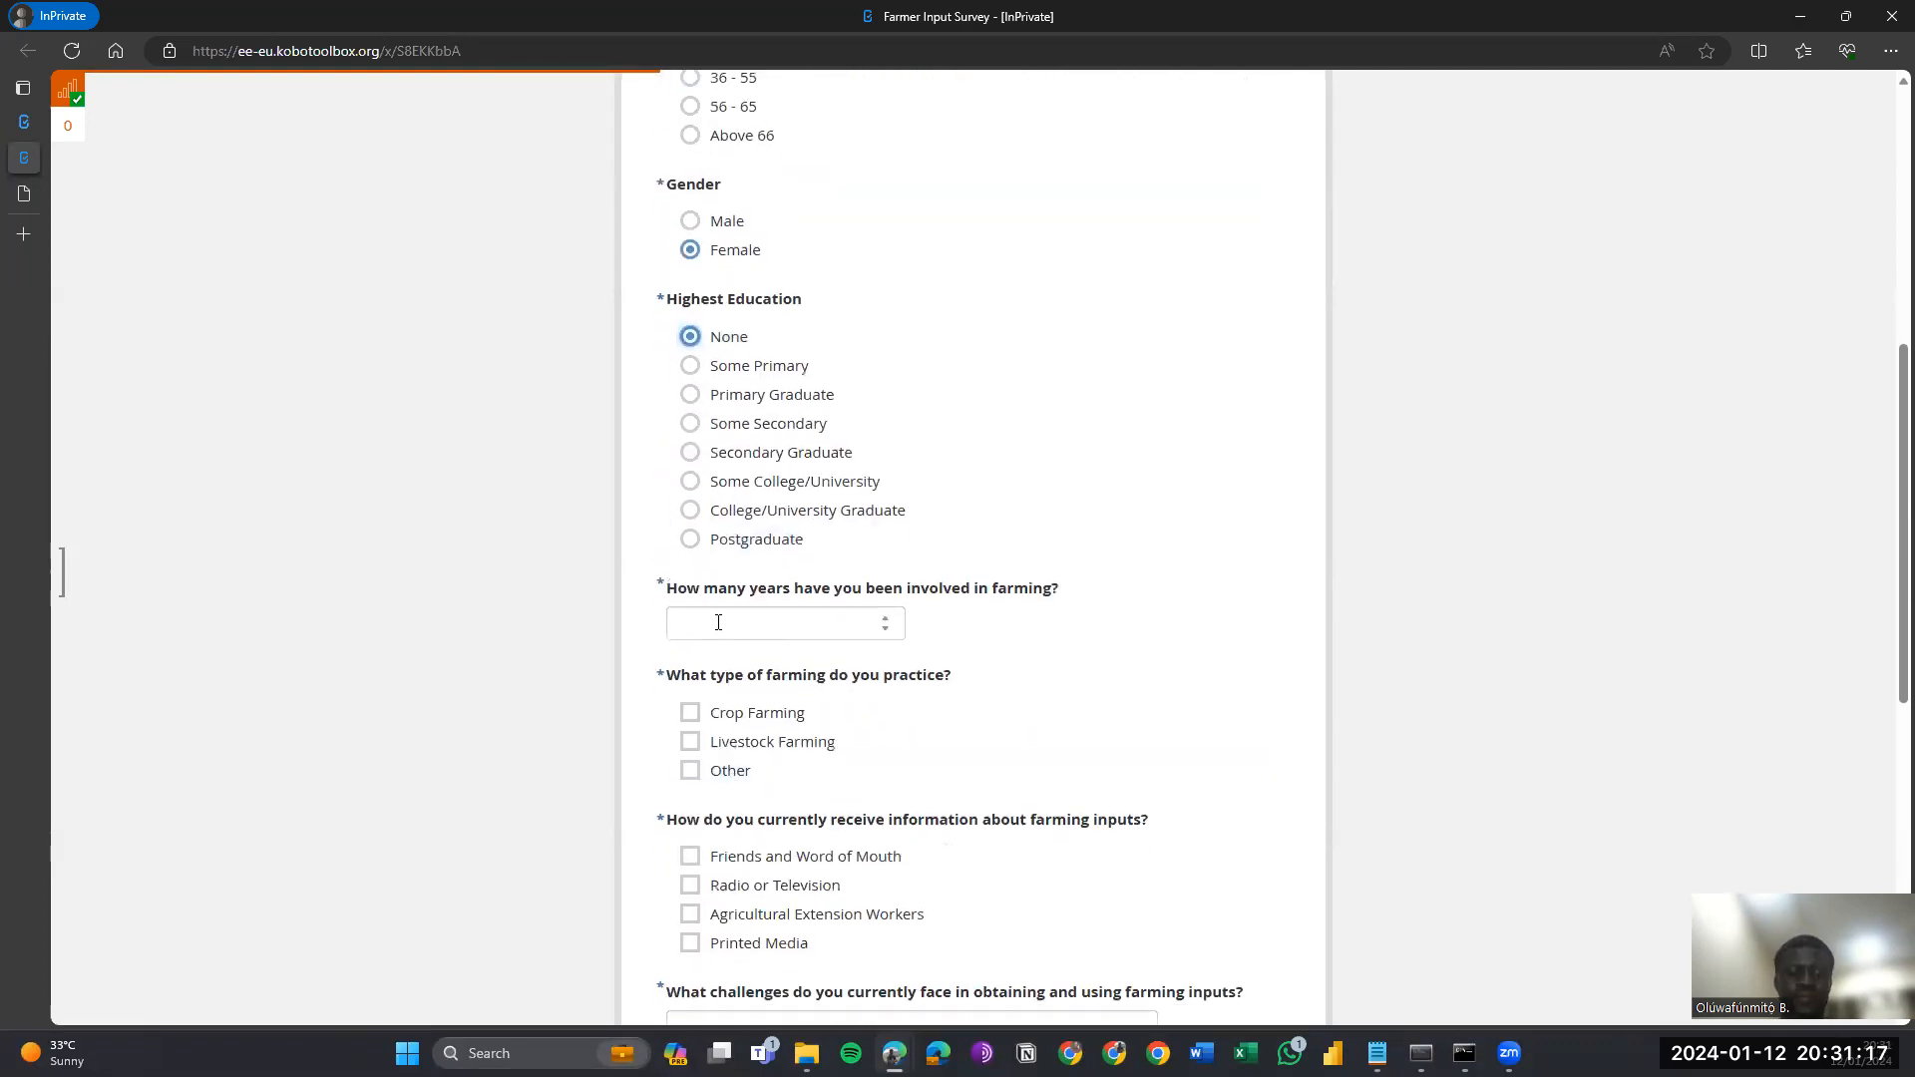
Enter 4 farming years, Crop and Livestock Farming, Friends and Word of Mouth, challenge 'Expensive'.
{"action": "left_click", "coordinate": [716, 615]}
{"action": "type", "text": "4"}
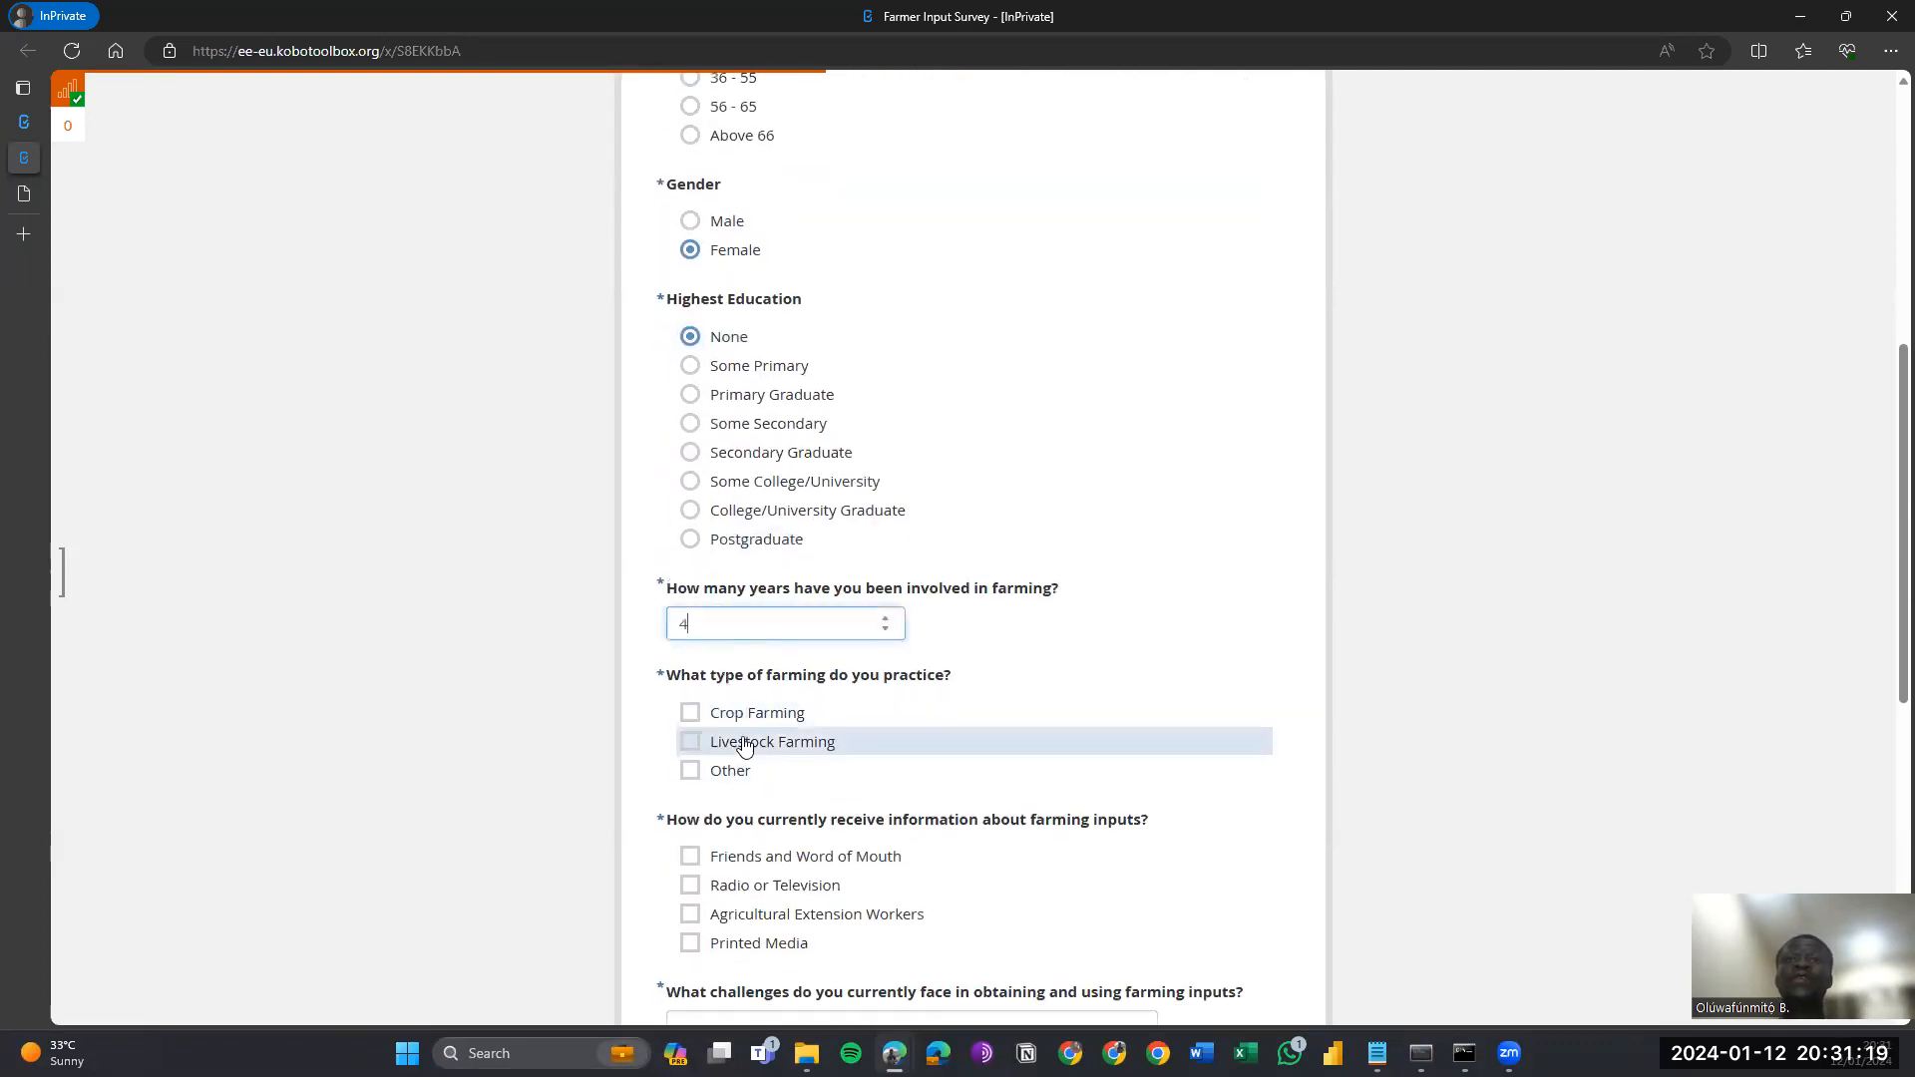
{"action": "left_click", "coordinate": [733, 716]}
{"action": "left_click", "coordinate": [726, 753]}
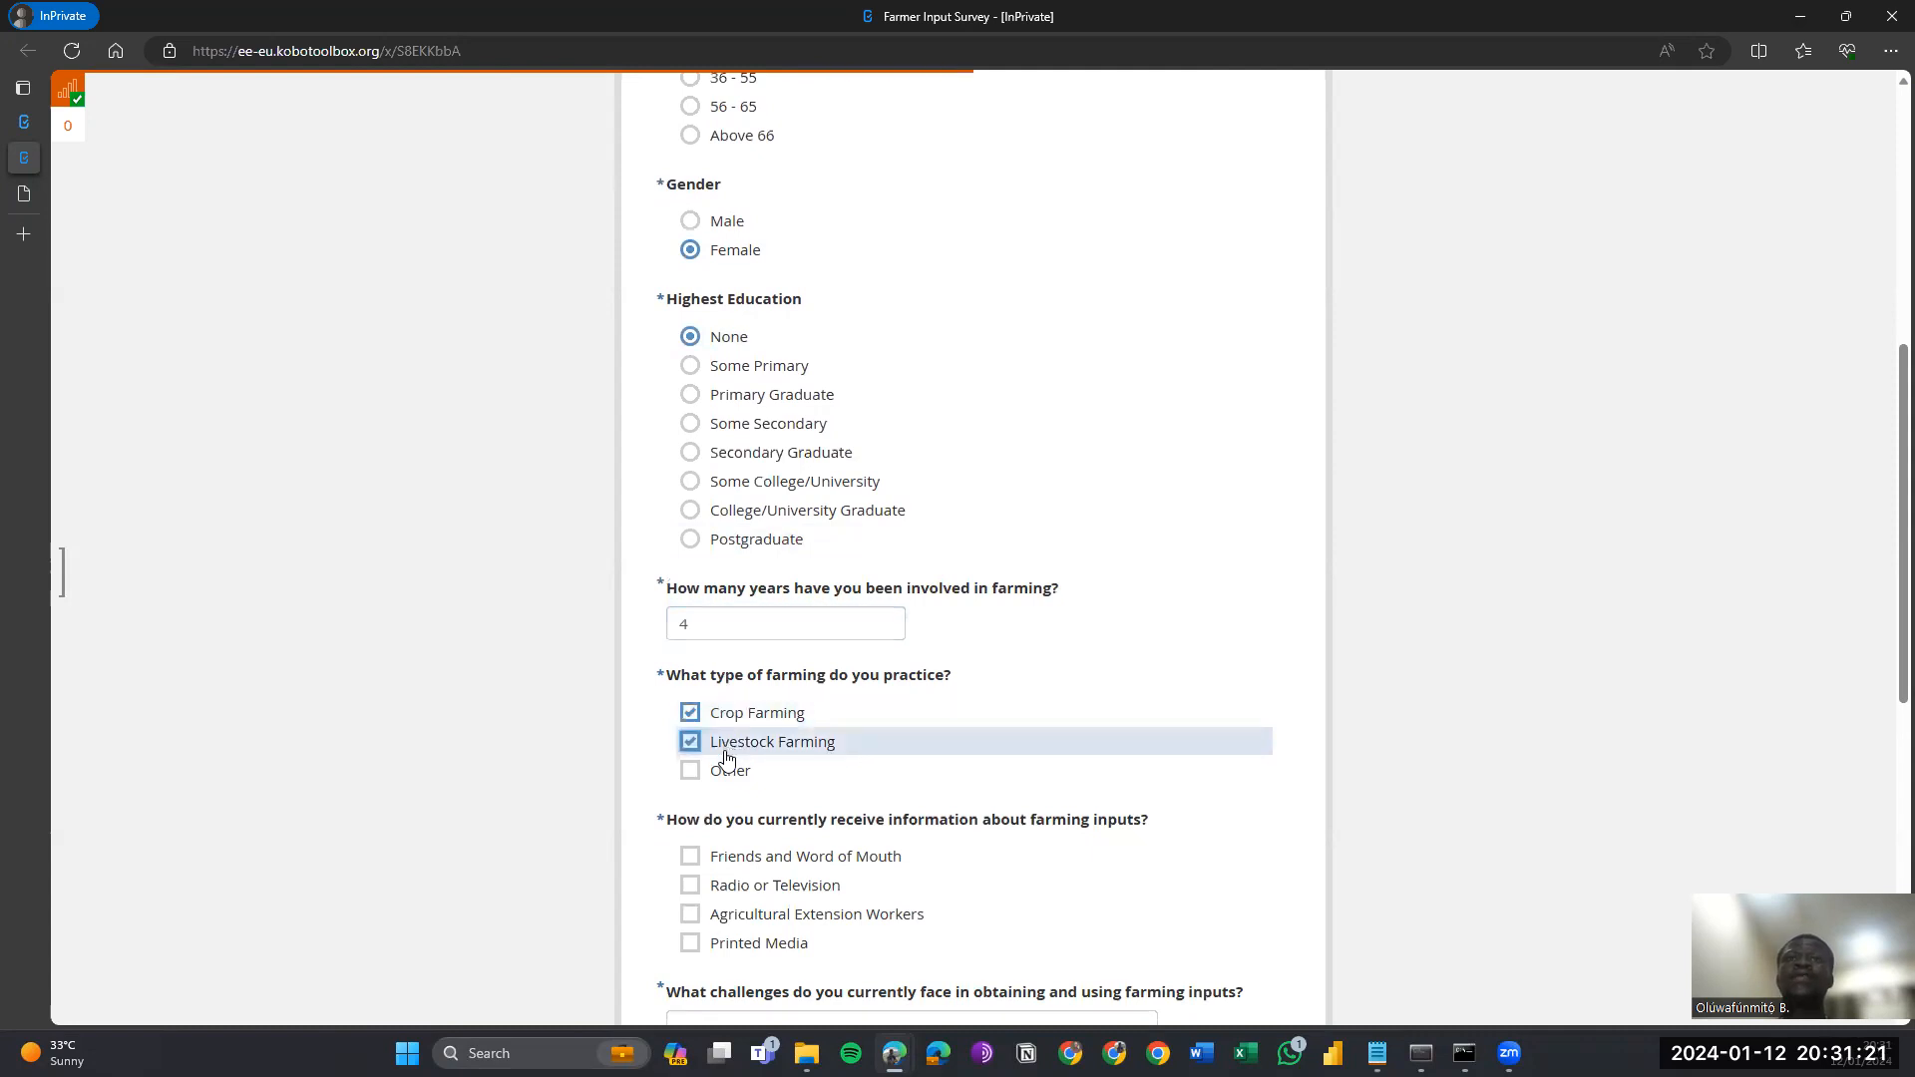
{"action": "scroll", "coordinate": [731, 763], "scroll_direction": "down", "scroll_amount": 2}
{"action": "left_click", "coordinate": [733, 687]}
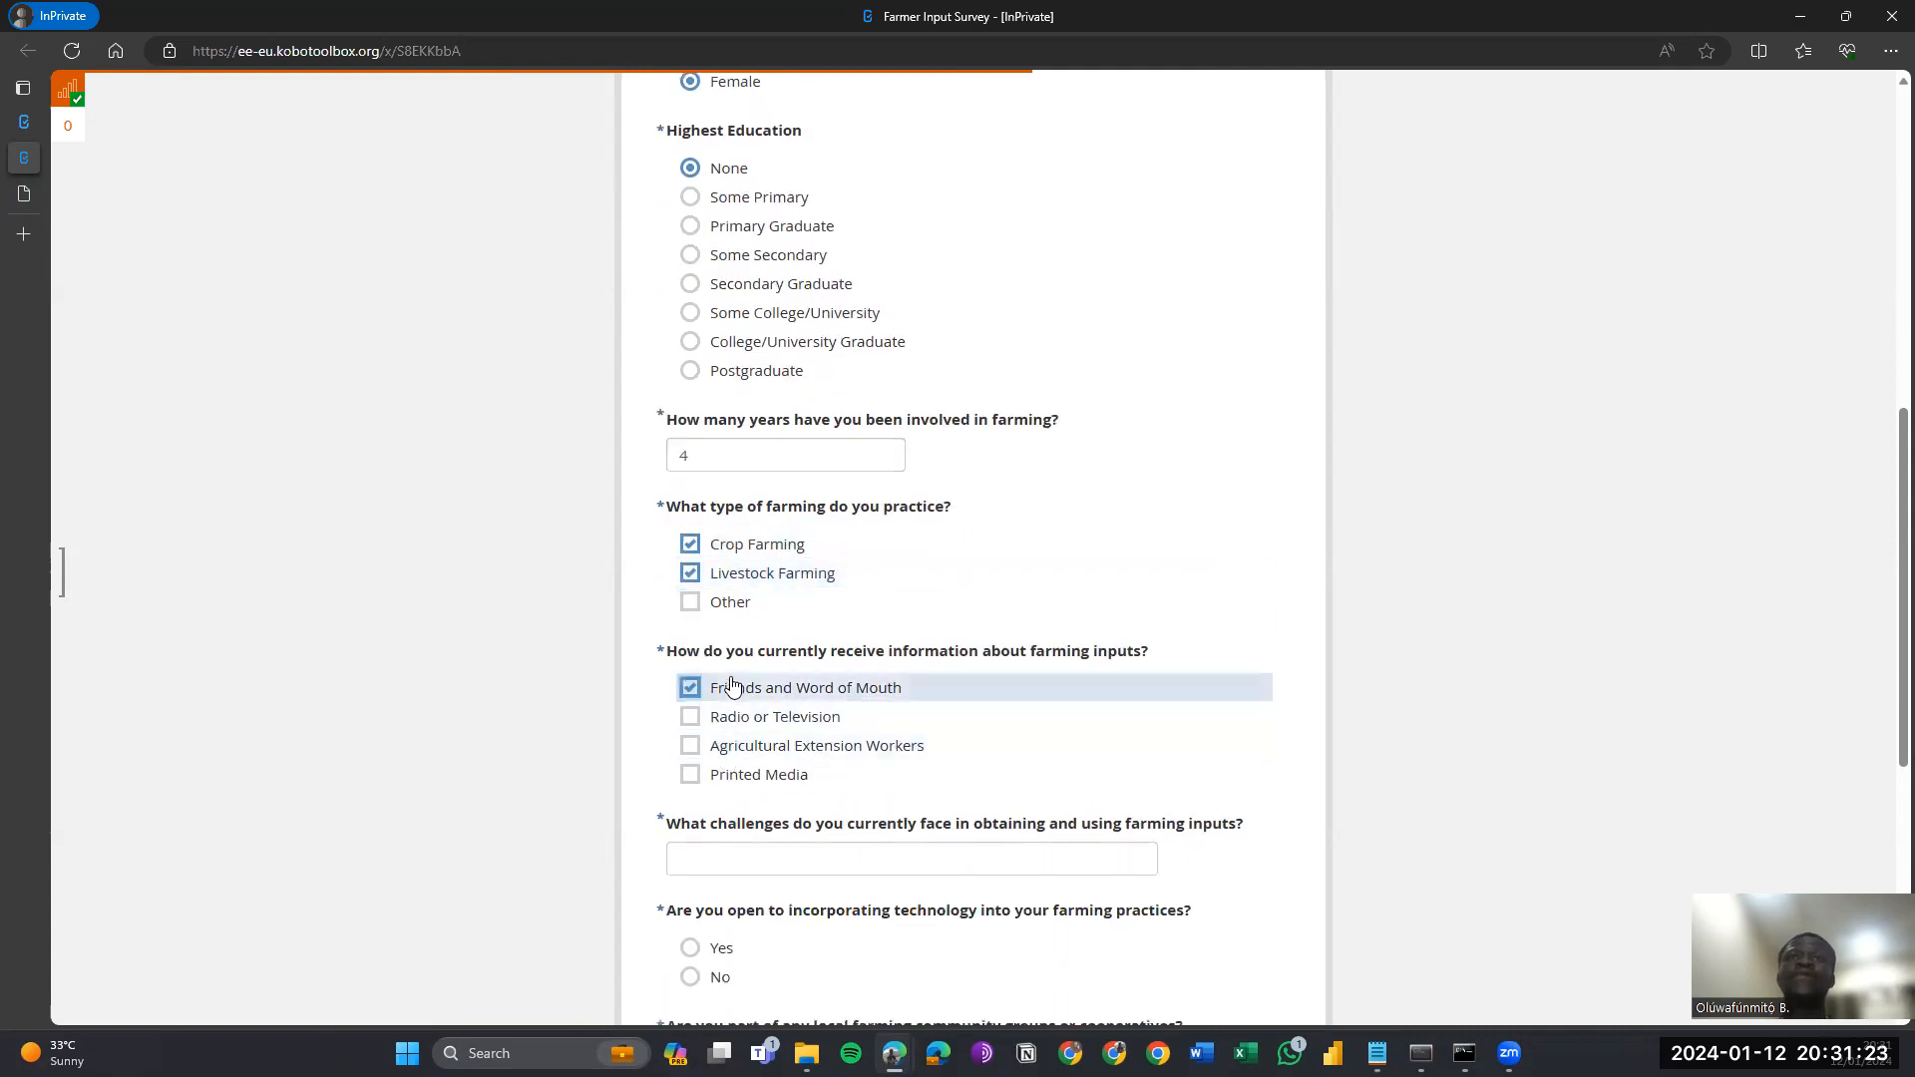
{"action": "scroll", "coordinate": [733, 687], "scroll_direction": "down", "scroll_amount": 2}
{"action": "left_click", "coordinate": [764, 674]}
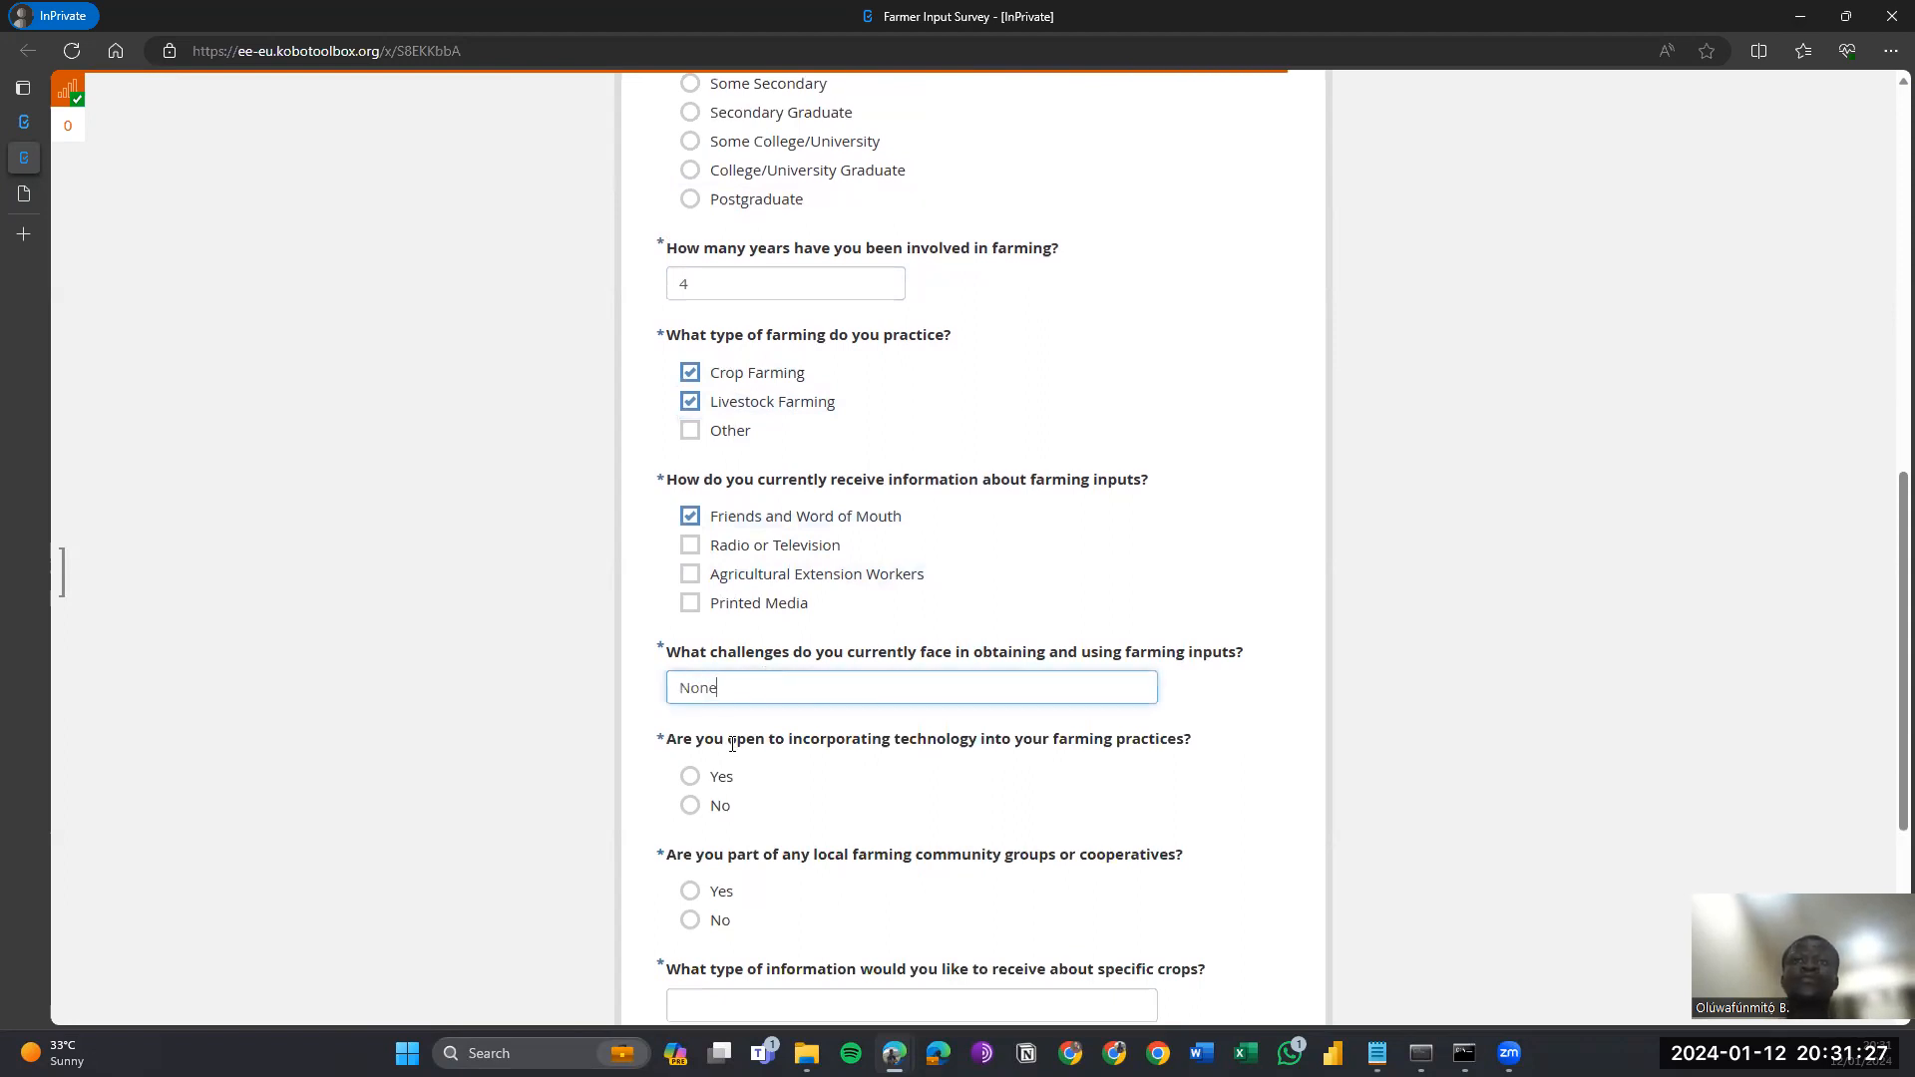
{"action": "key", "text": "BackSpace"}
{"action": "key", "text": "BackSpace"}
{"action": "key", "text": "BackSpace"}
{"action": "key", "text": "BackSpace"}
{"action": "type", "text": "Expensive"}
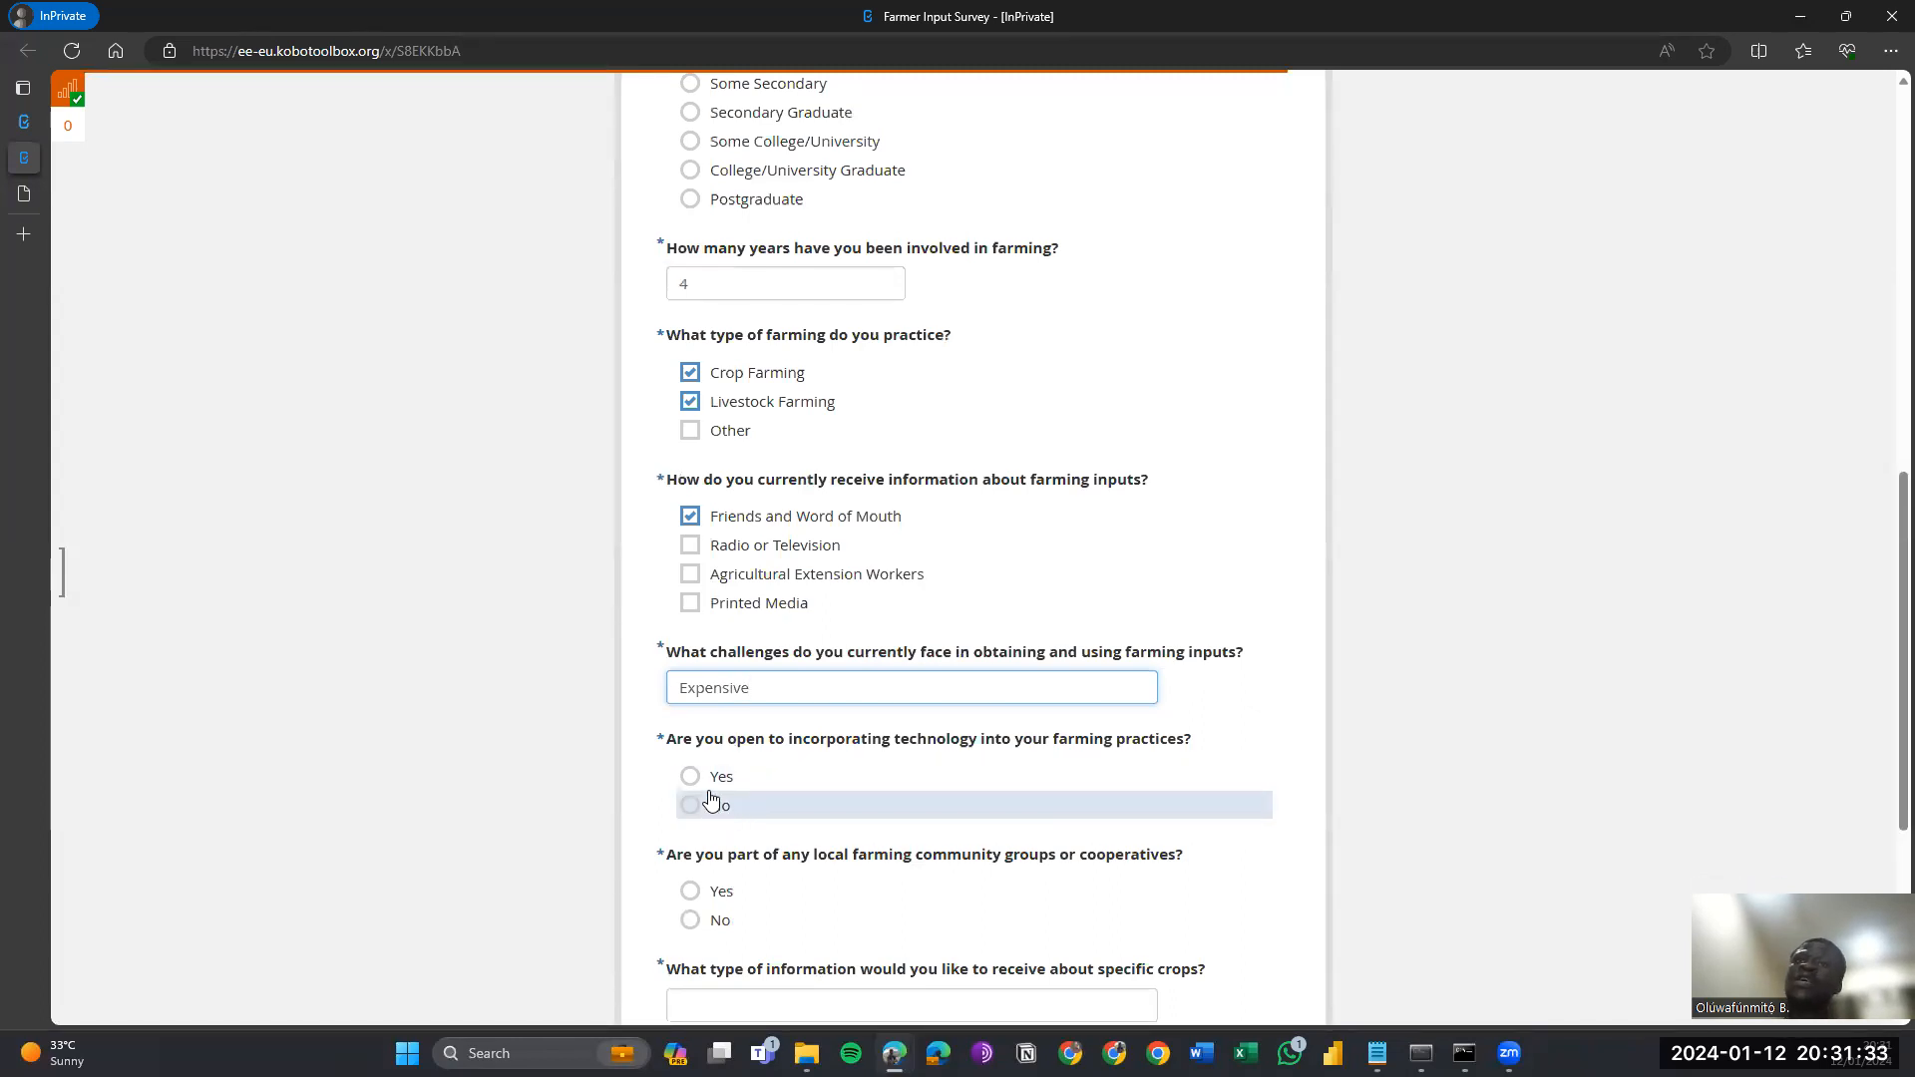
Answer Yes to technology and community group, 'Planting Dates', add a contact phone number, and submit.
{"action": "left_click", "coordinate": [708, 776]}
{"action": "scroll", "coordinate": [704, 738], "scroll_direction": "down", "scroll_amount": 2}
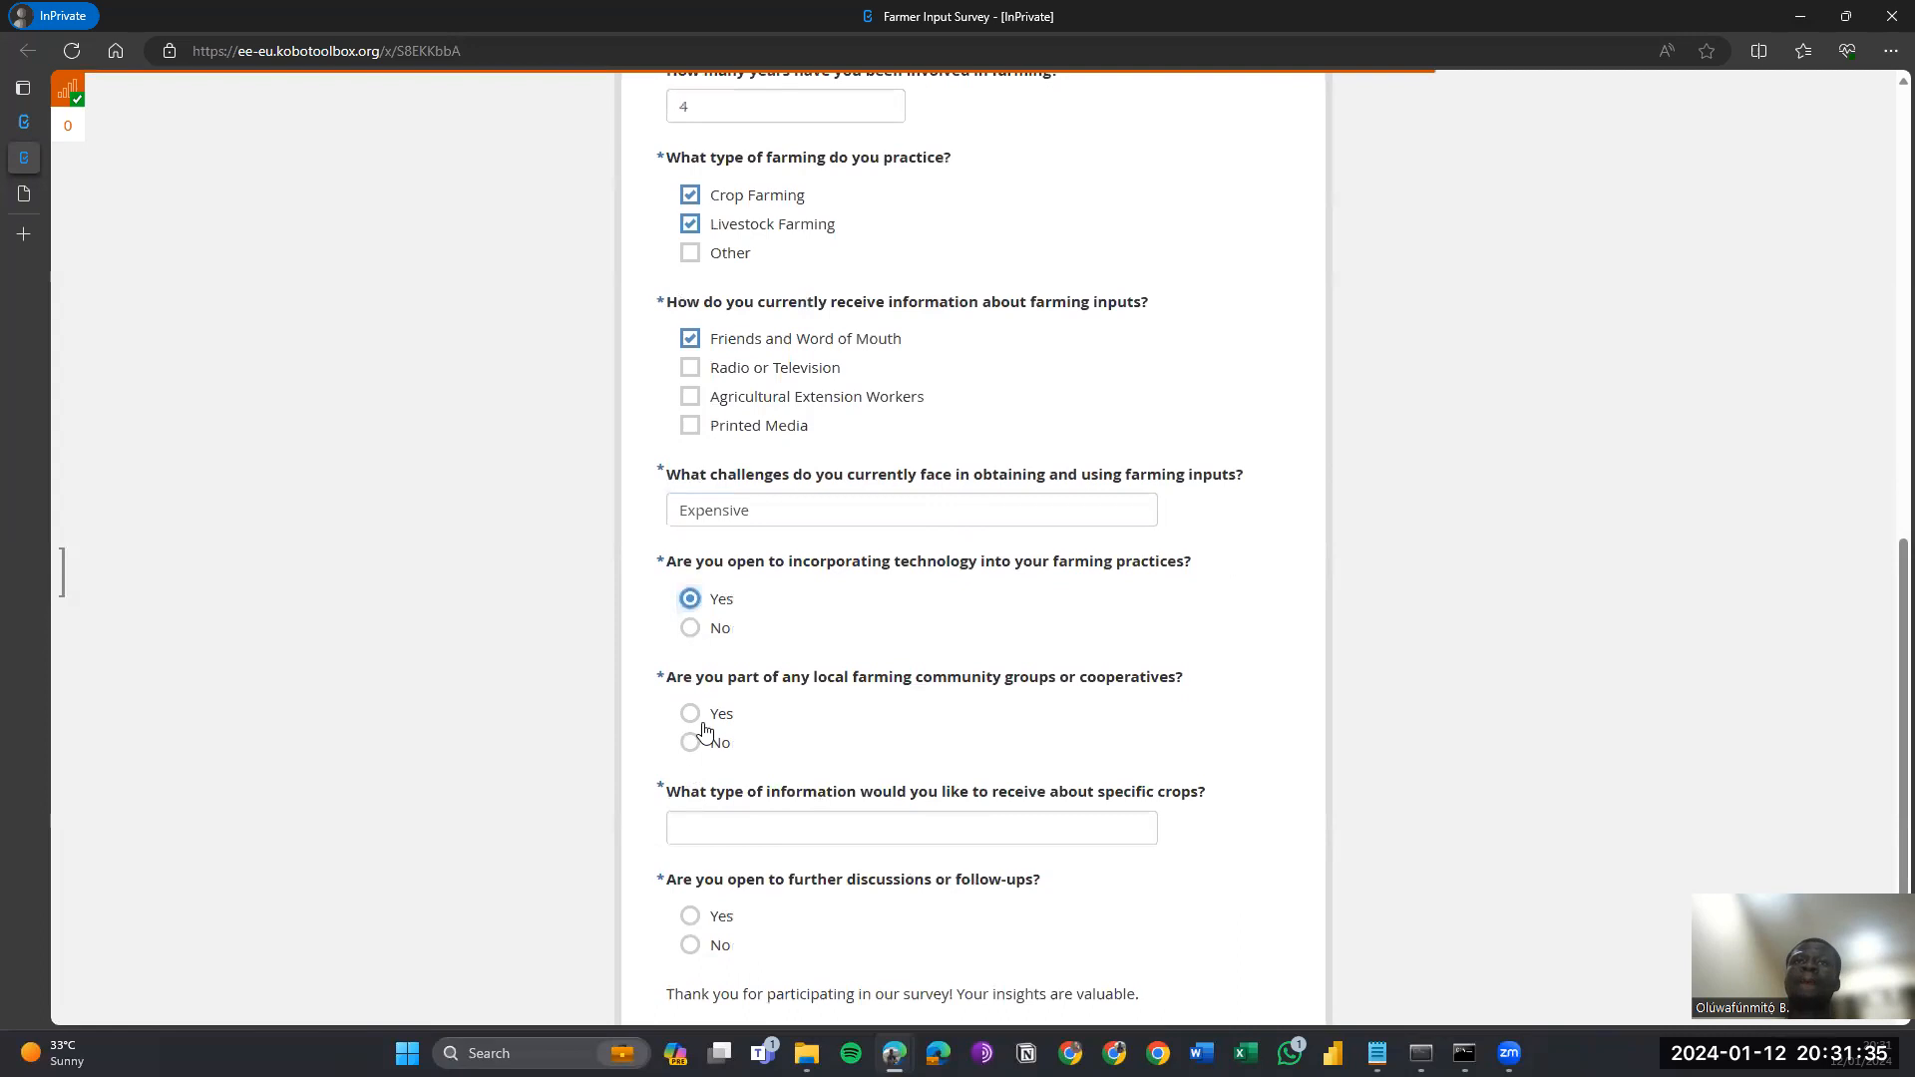
{"action": "left_click", "coordinate": [693, 716]}
{"action": "left_click", "coordinate": [772, 839]}
{"action": "type", "text": "Planting "}
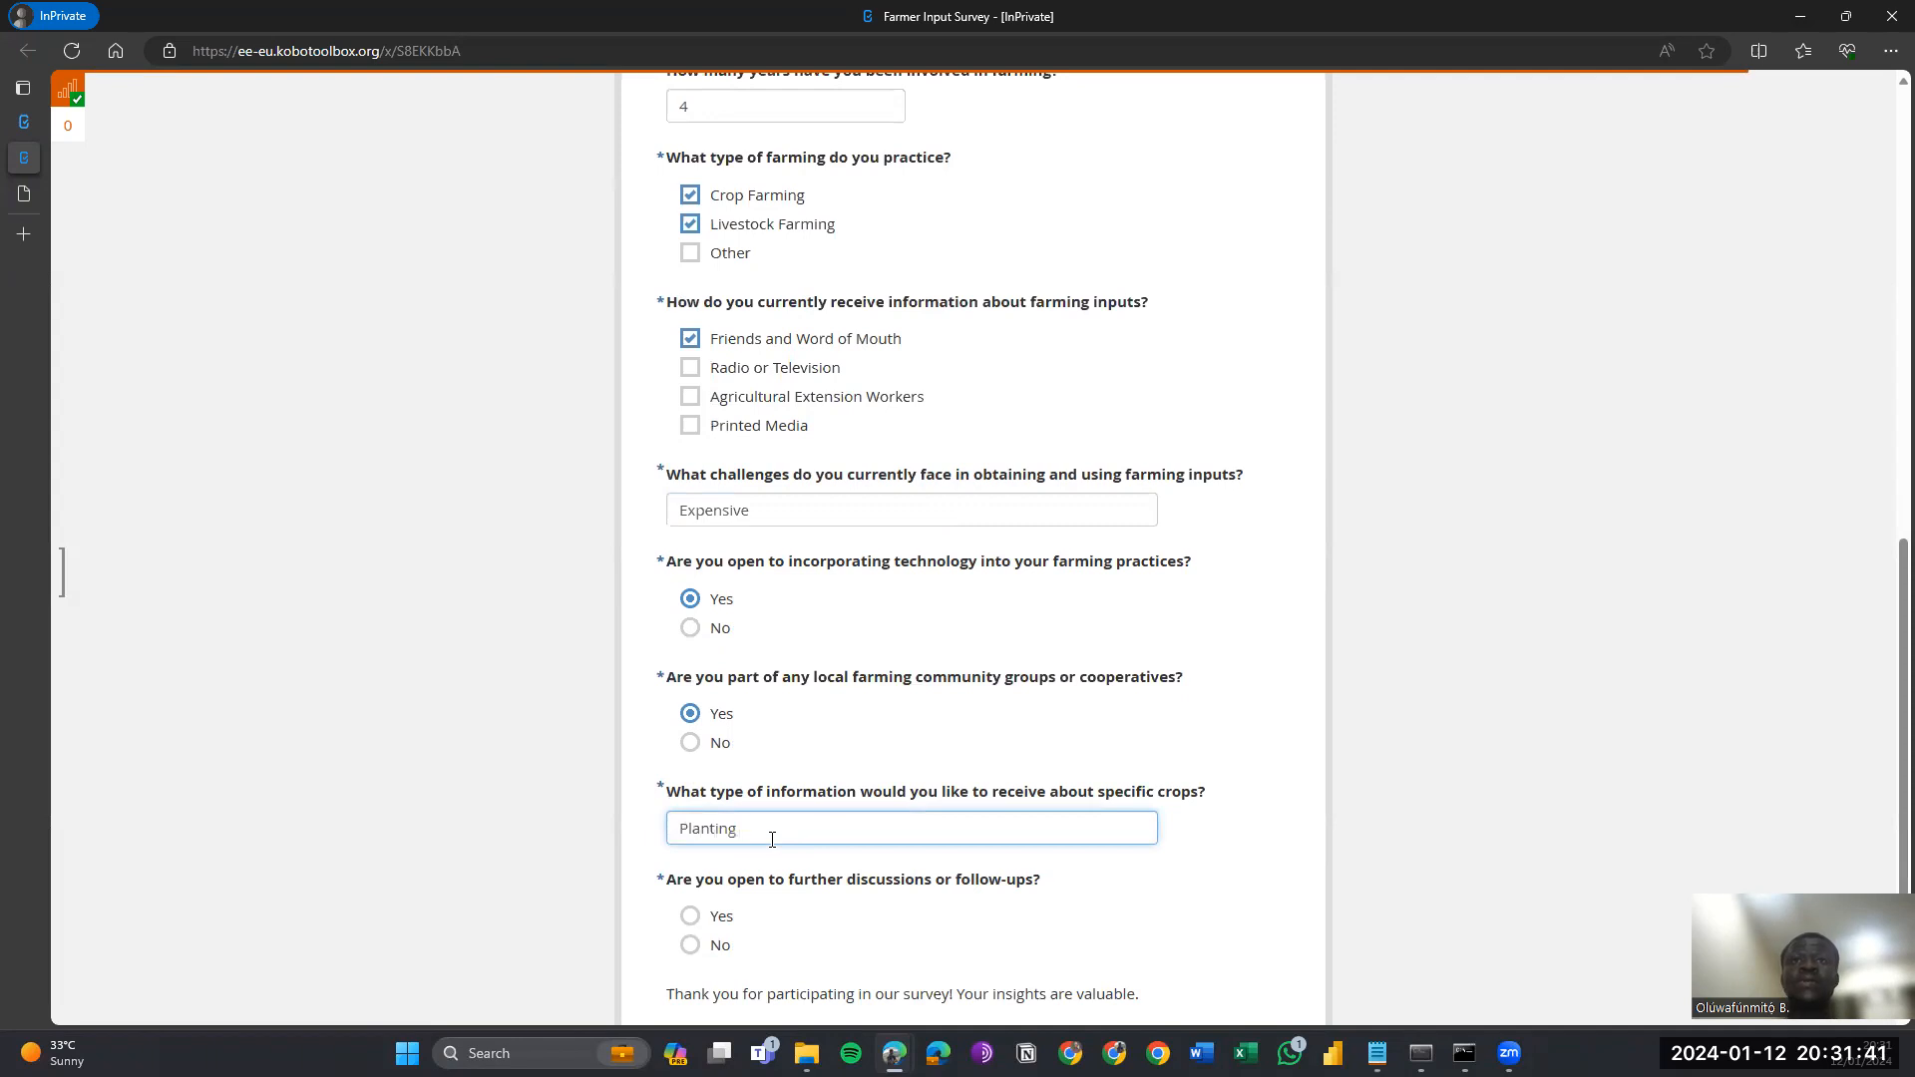
{"action": "type", "text": "Dates"}
{"action": "key", "text": "Tab"}
{"action": "key", "text": "space"}
{"action": "scroll", "coordinate": [771, 840], "scroll_direction": "down", "scroll_amount": 2}
{"action": "left_click", "coordinate": [772, 839]}
{"action": "scroll", "coordinate": [773, 844], "scroll_direction": "down", "scroll_amount": 2}
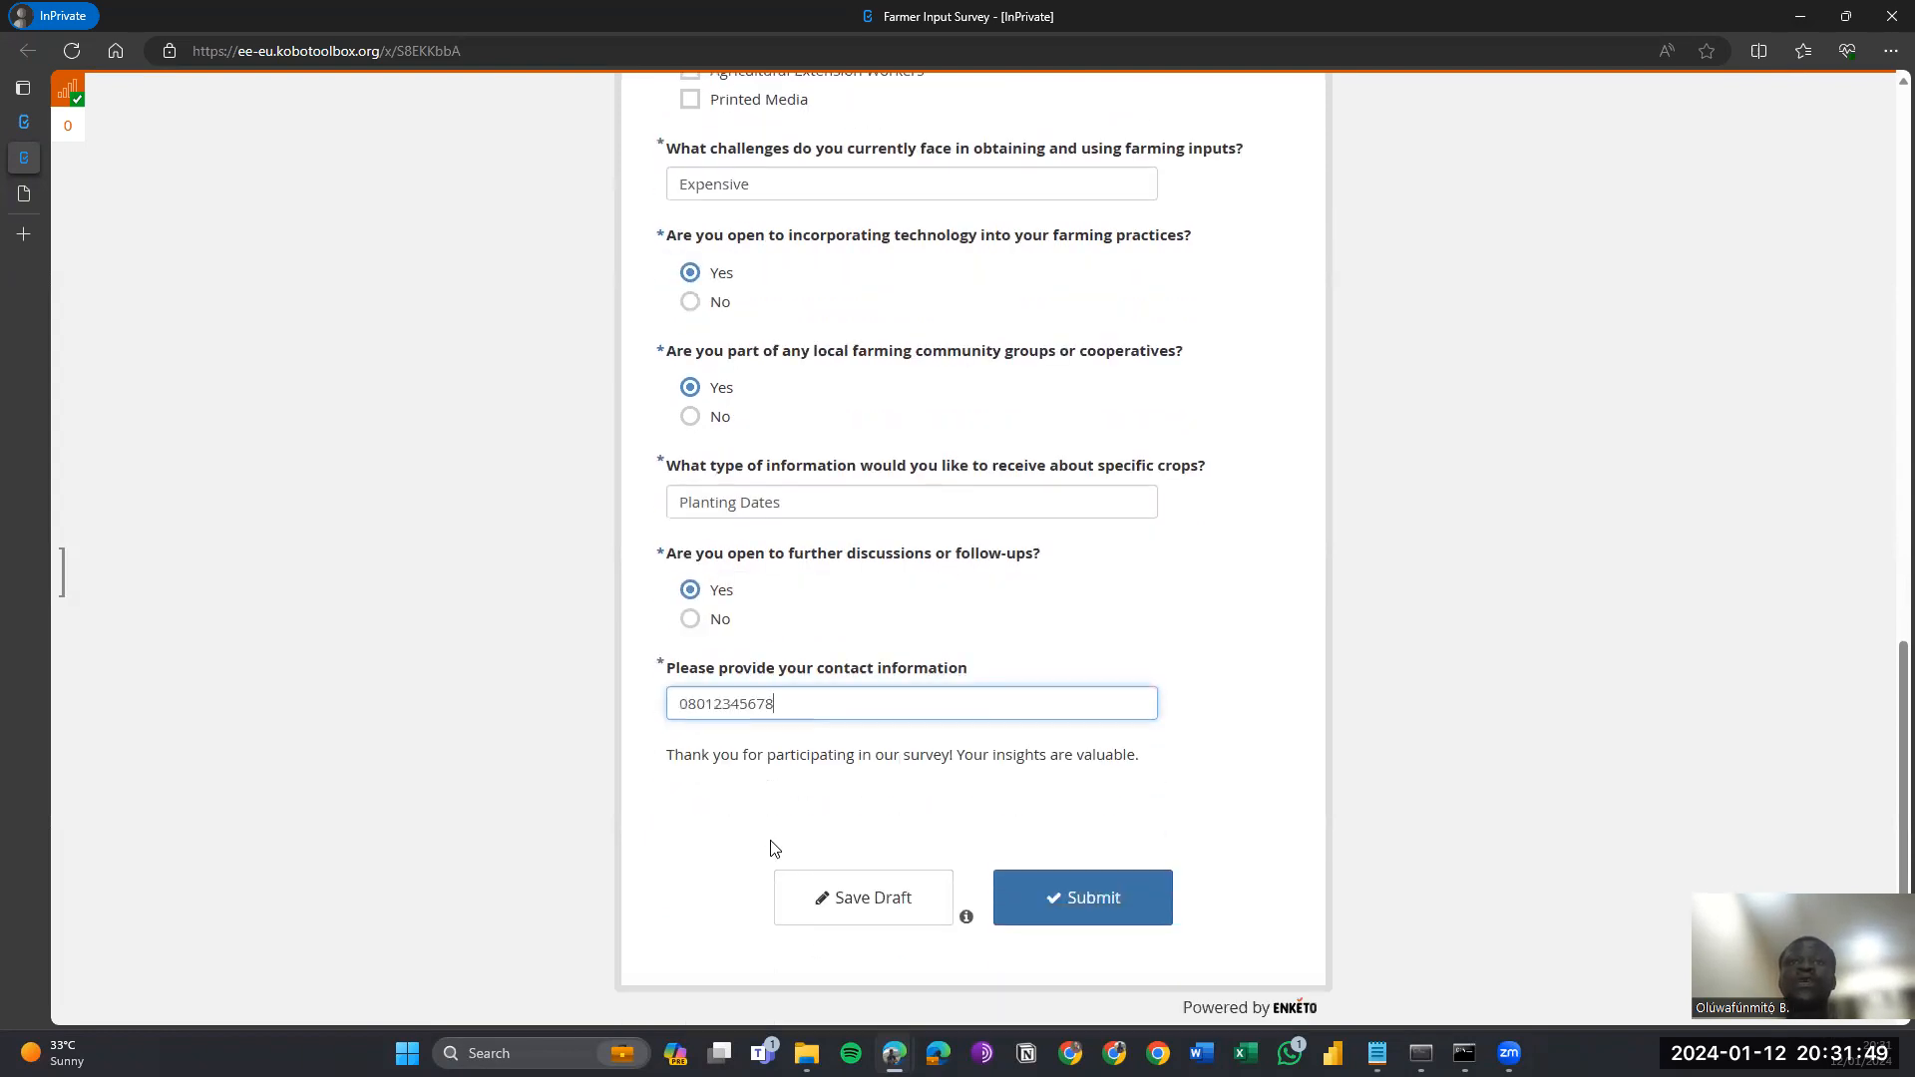
{"action": "left_click", "coordinate": [1013, 905]}
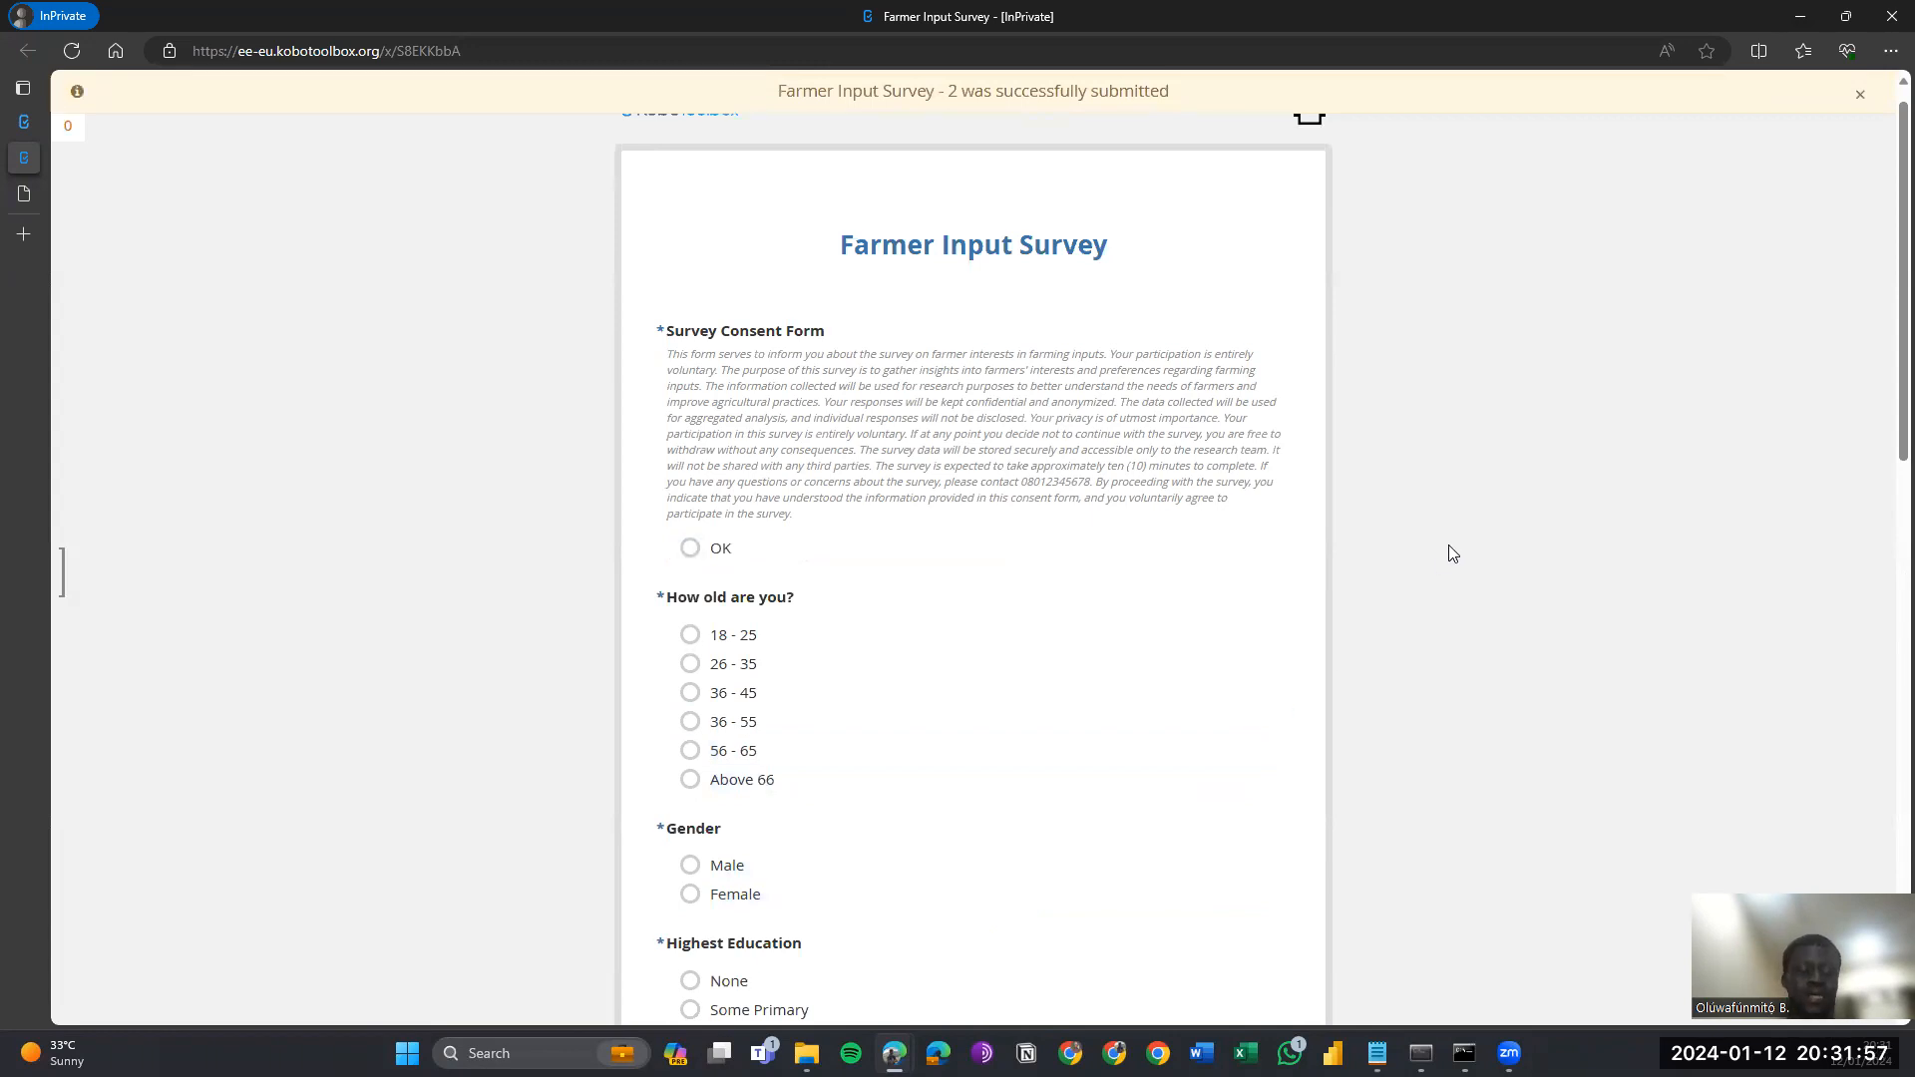
{"action": "key", "text": "ctrl+w"}
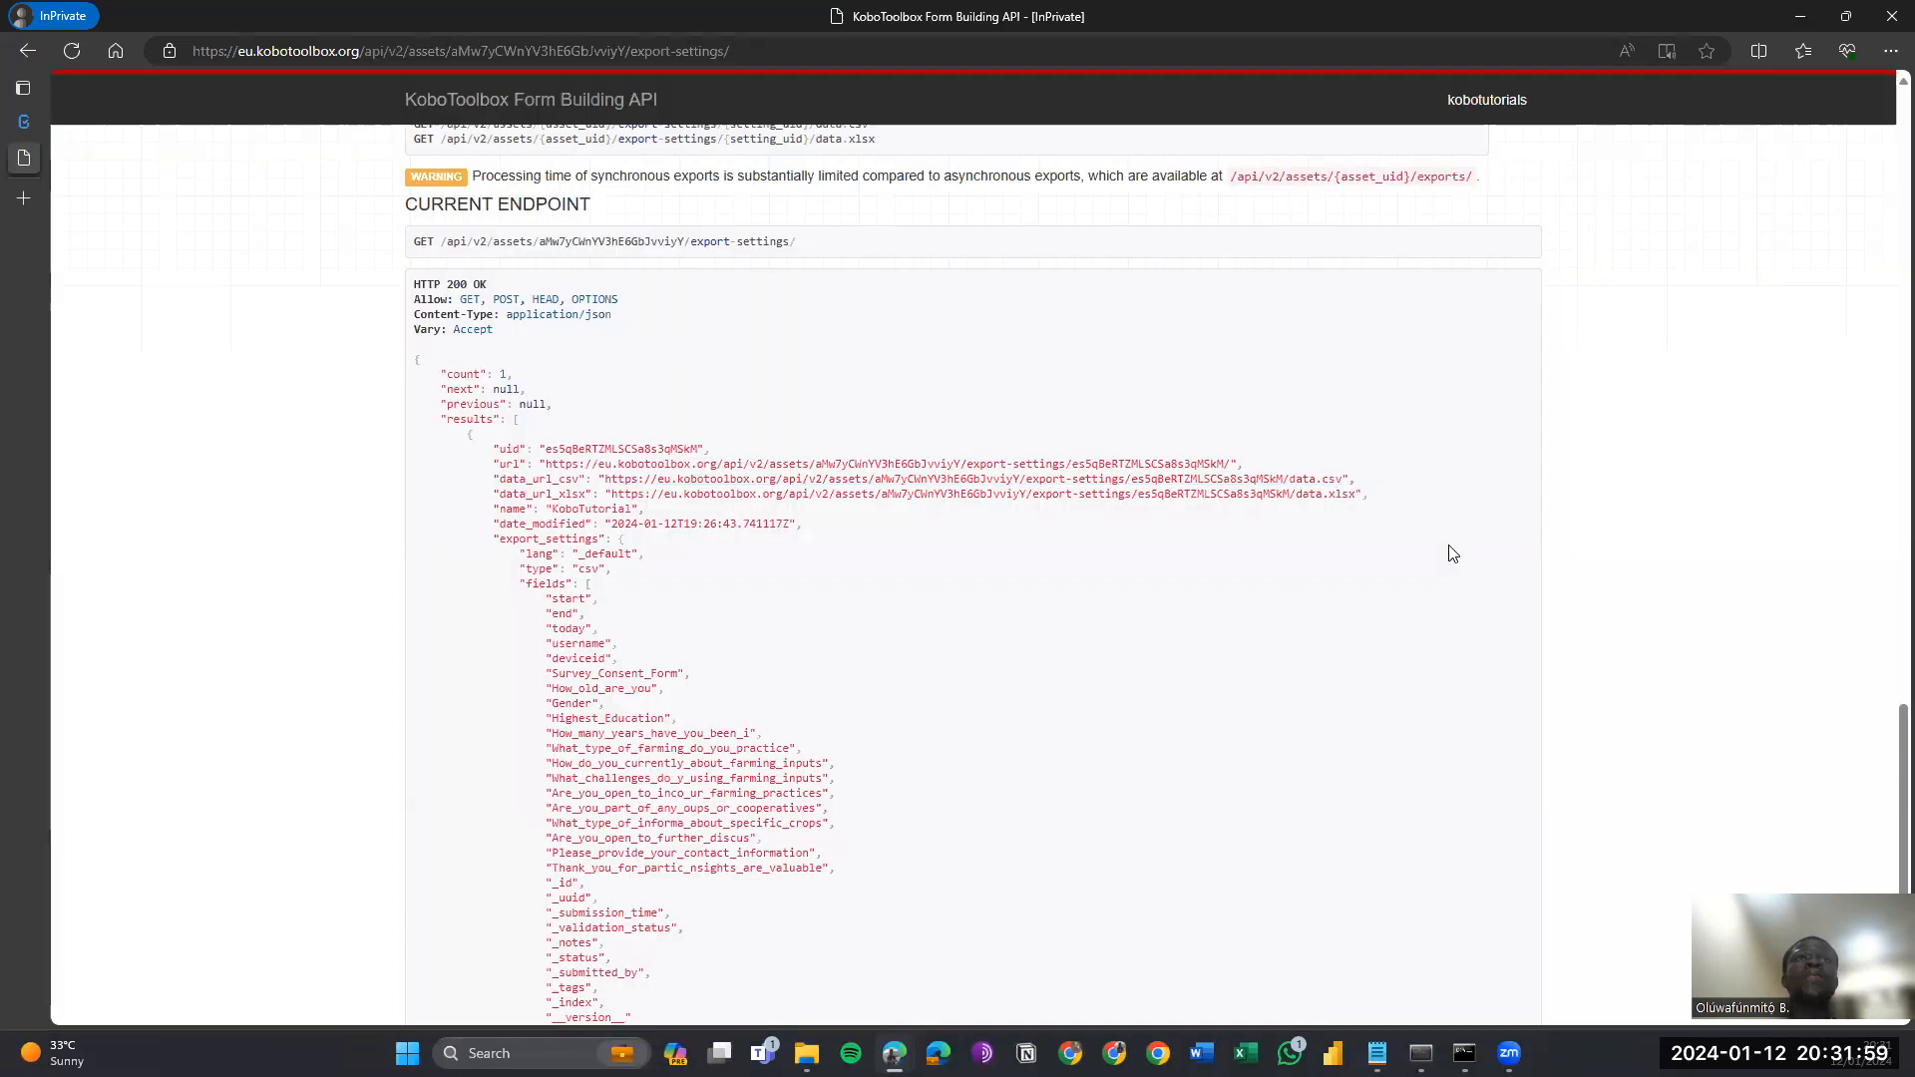
Confirm the Farmer Input Survey summary shows 2 submissions, then minimise the browser.
{"action": "key", "text": "ctrl+shift+Tab"}
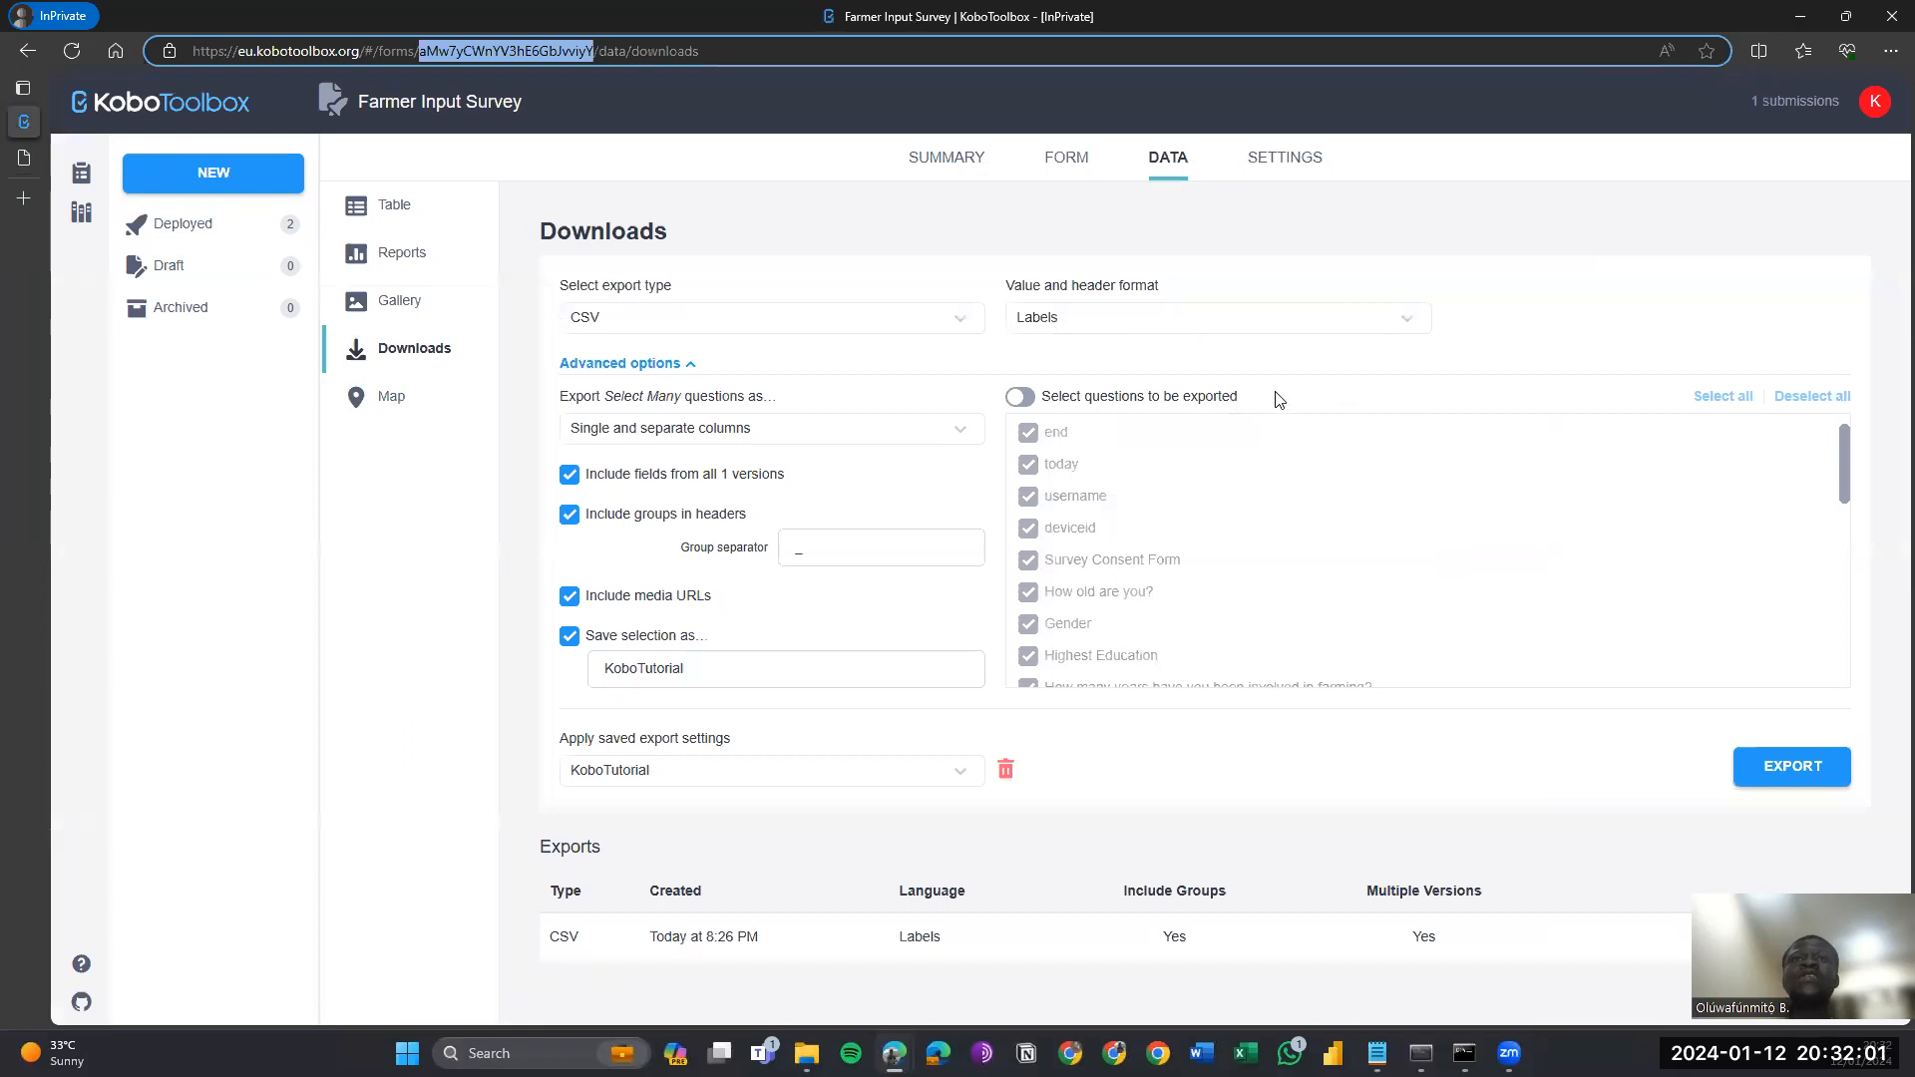
{"action": "left_click", "coordinate": [1059, 156]}
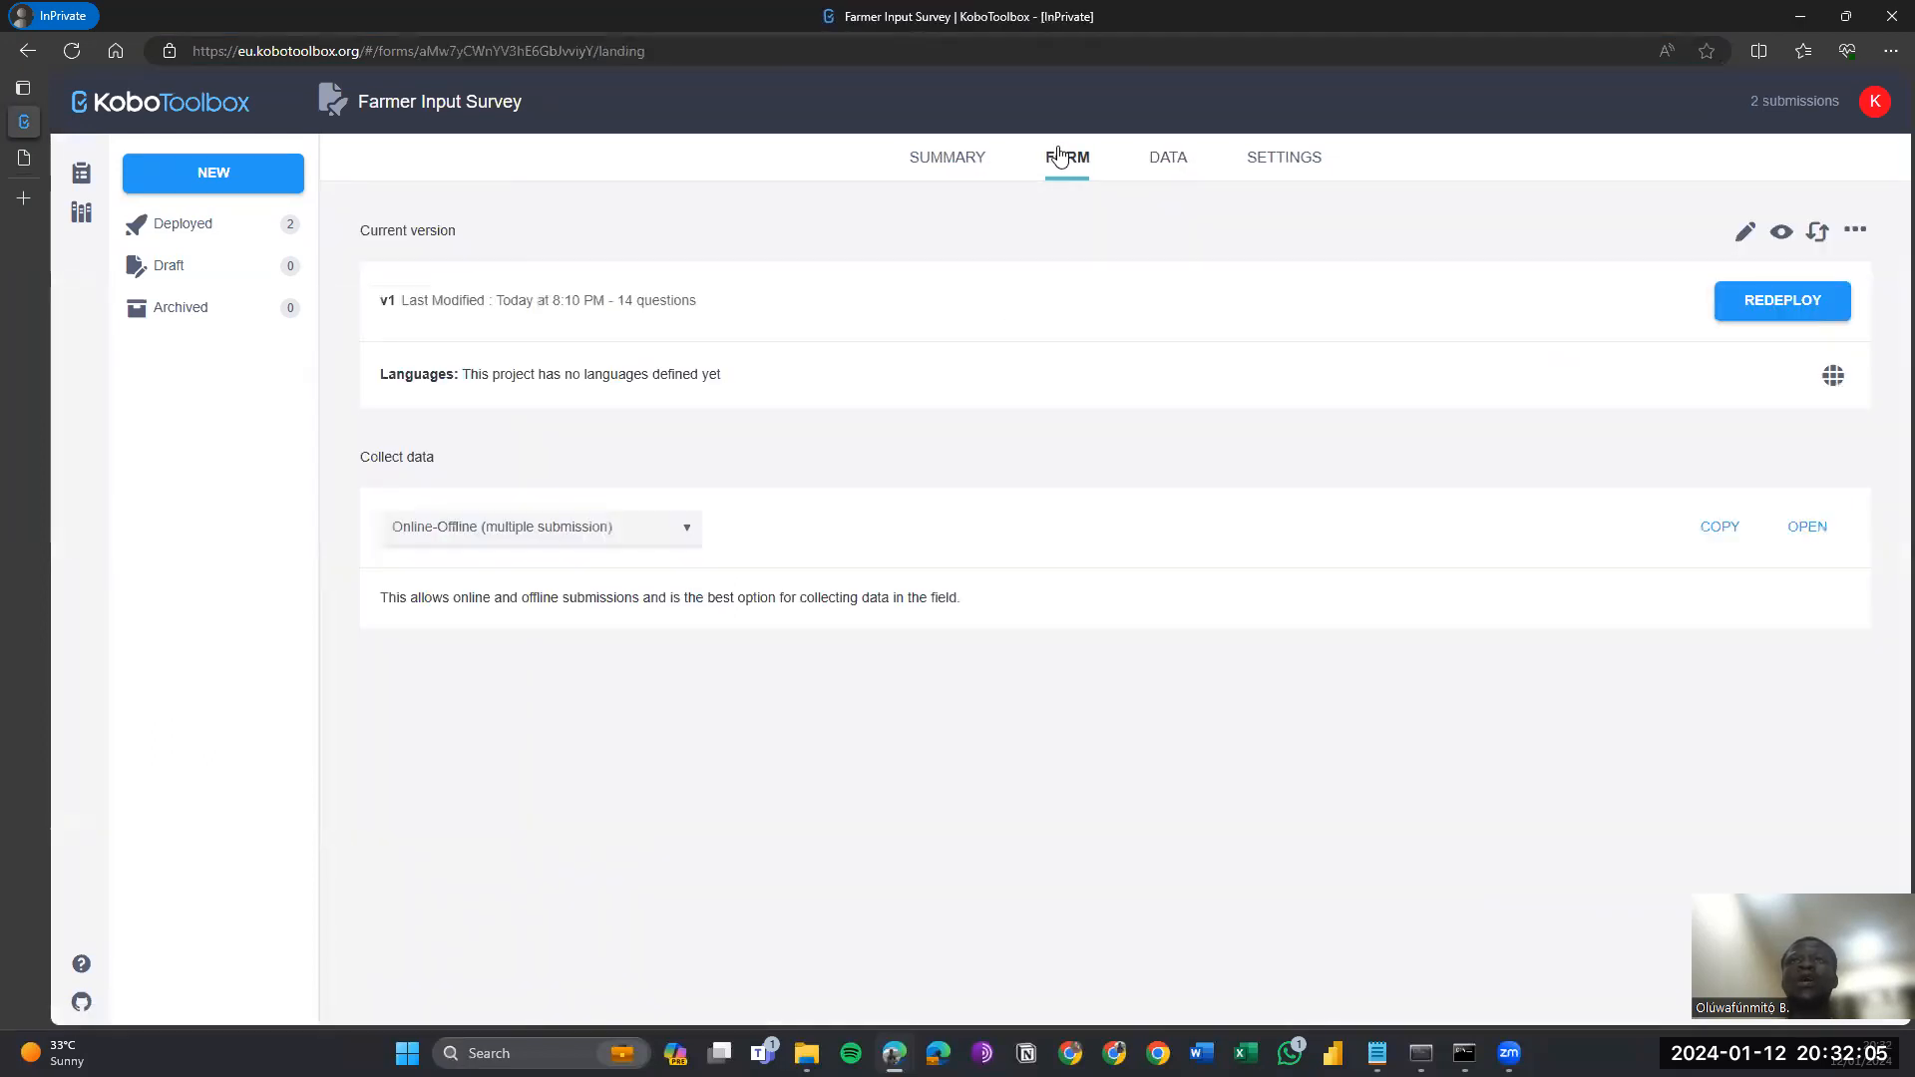
{"action": "left_click", "coordinate": [965, 163]}
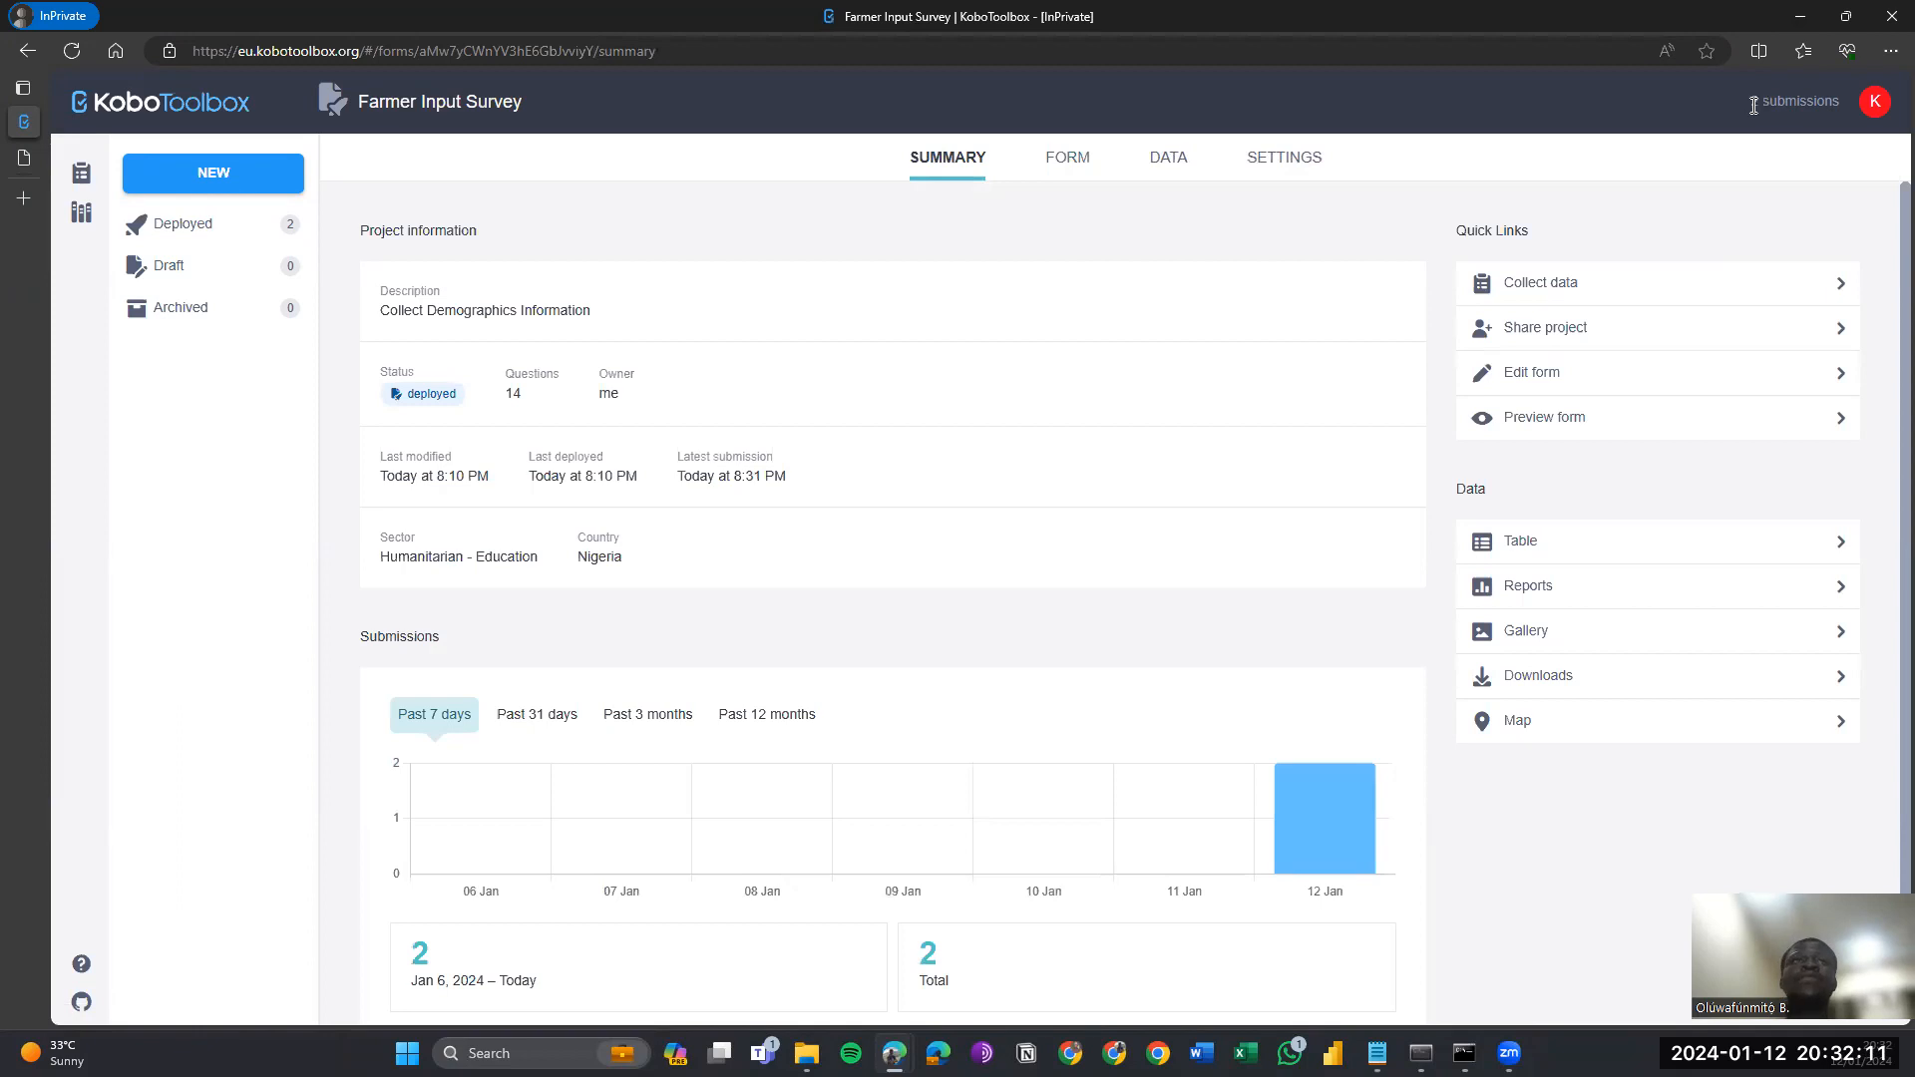
{"action": "left_click", "coordinate": [1807, 12]}
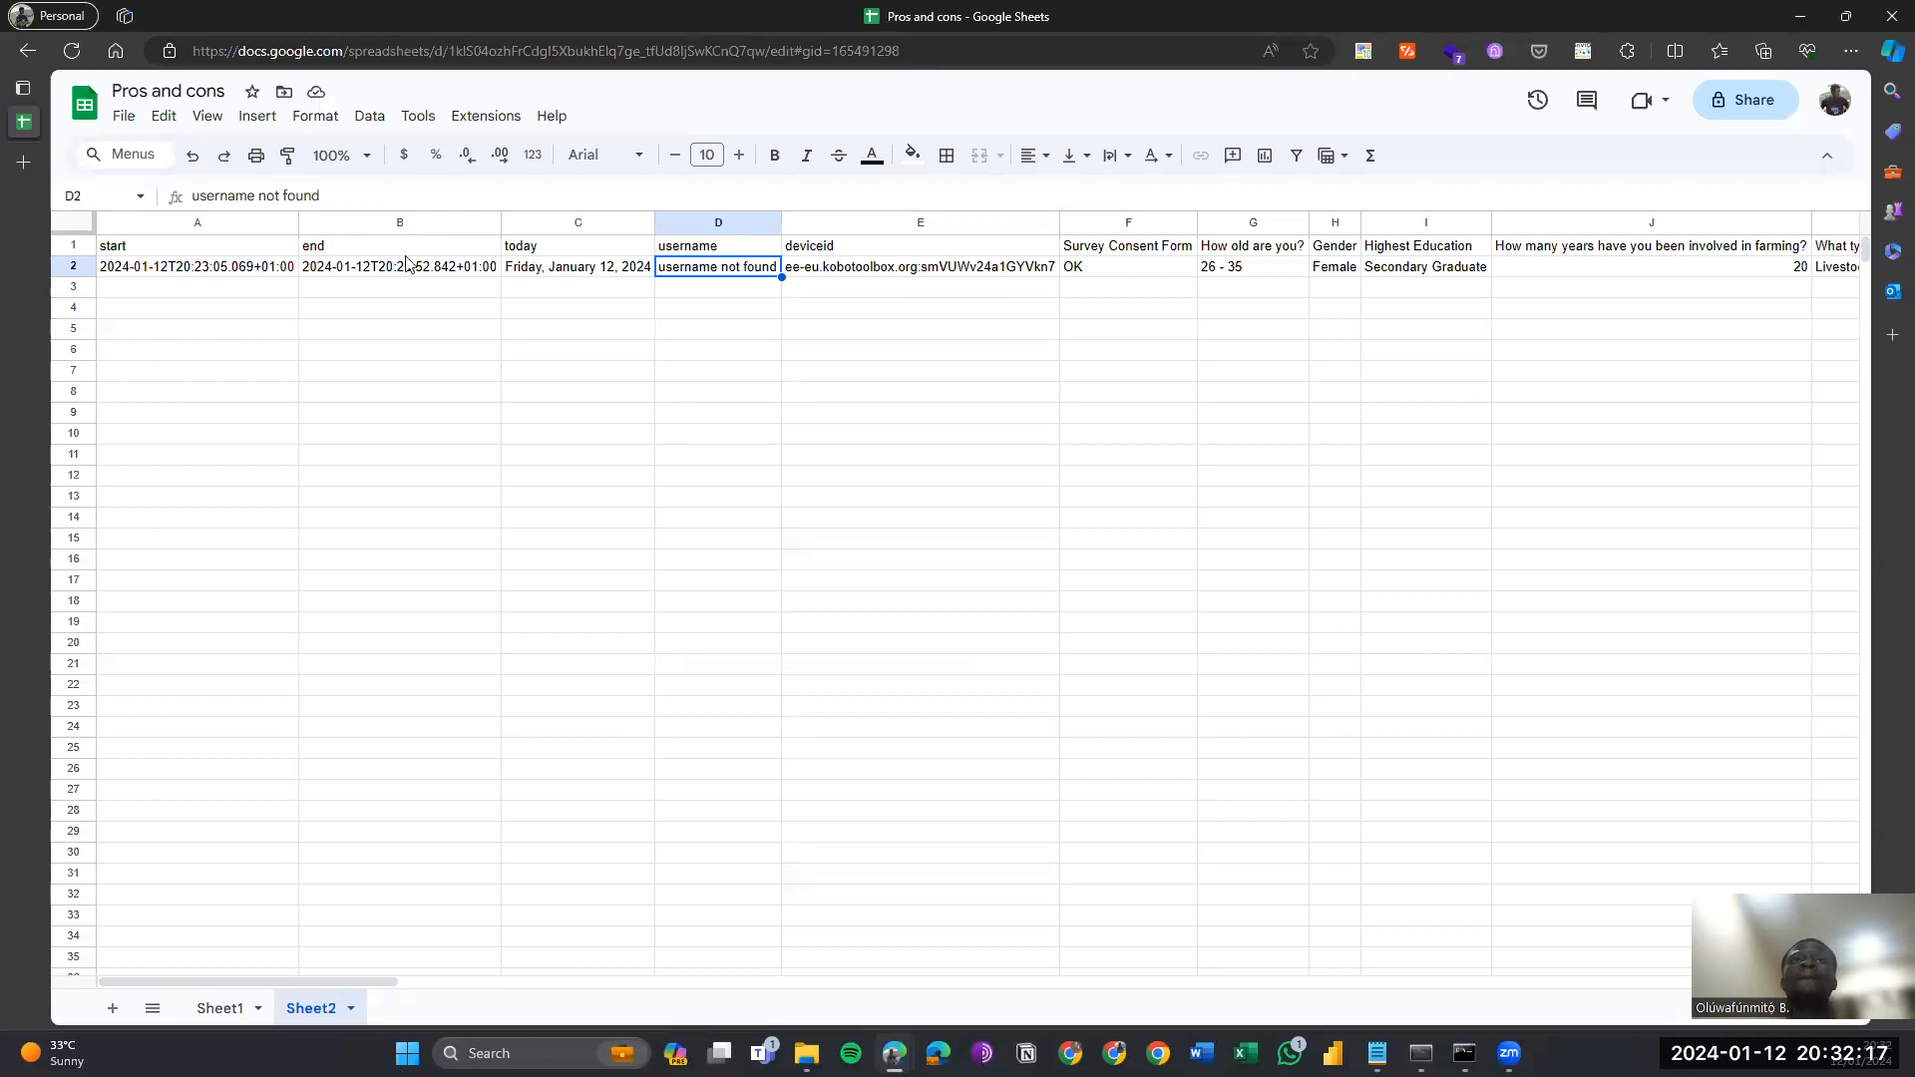
Check the A1 IMPORTDATA formula and the refreshed submission rows below it on Sheet2.
{"action": "left_click", "coordinate": [240, 275]}
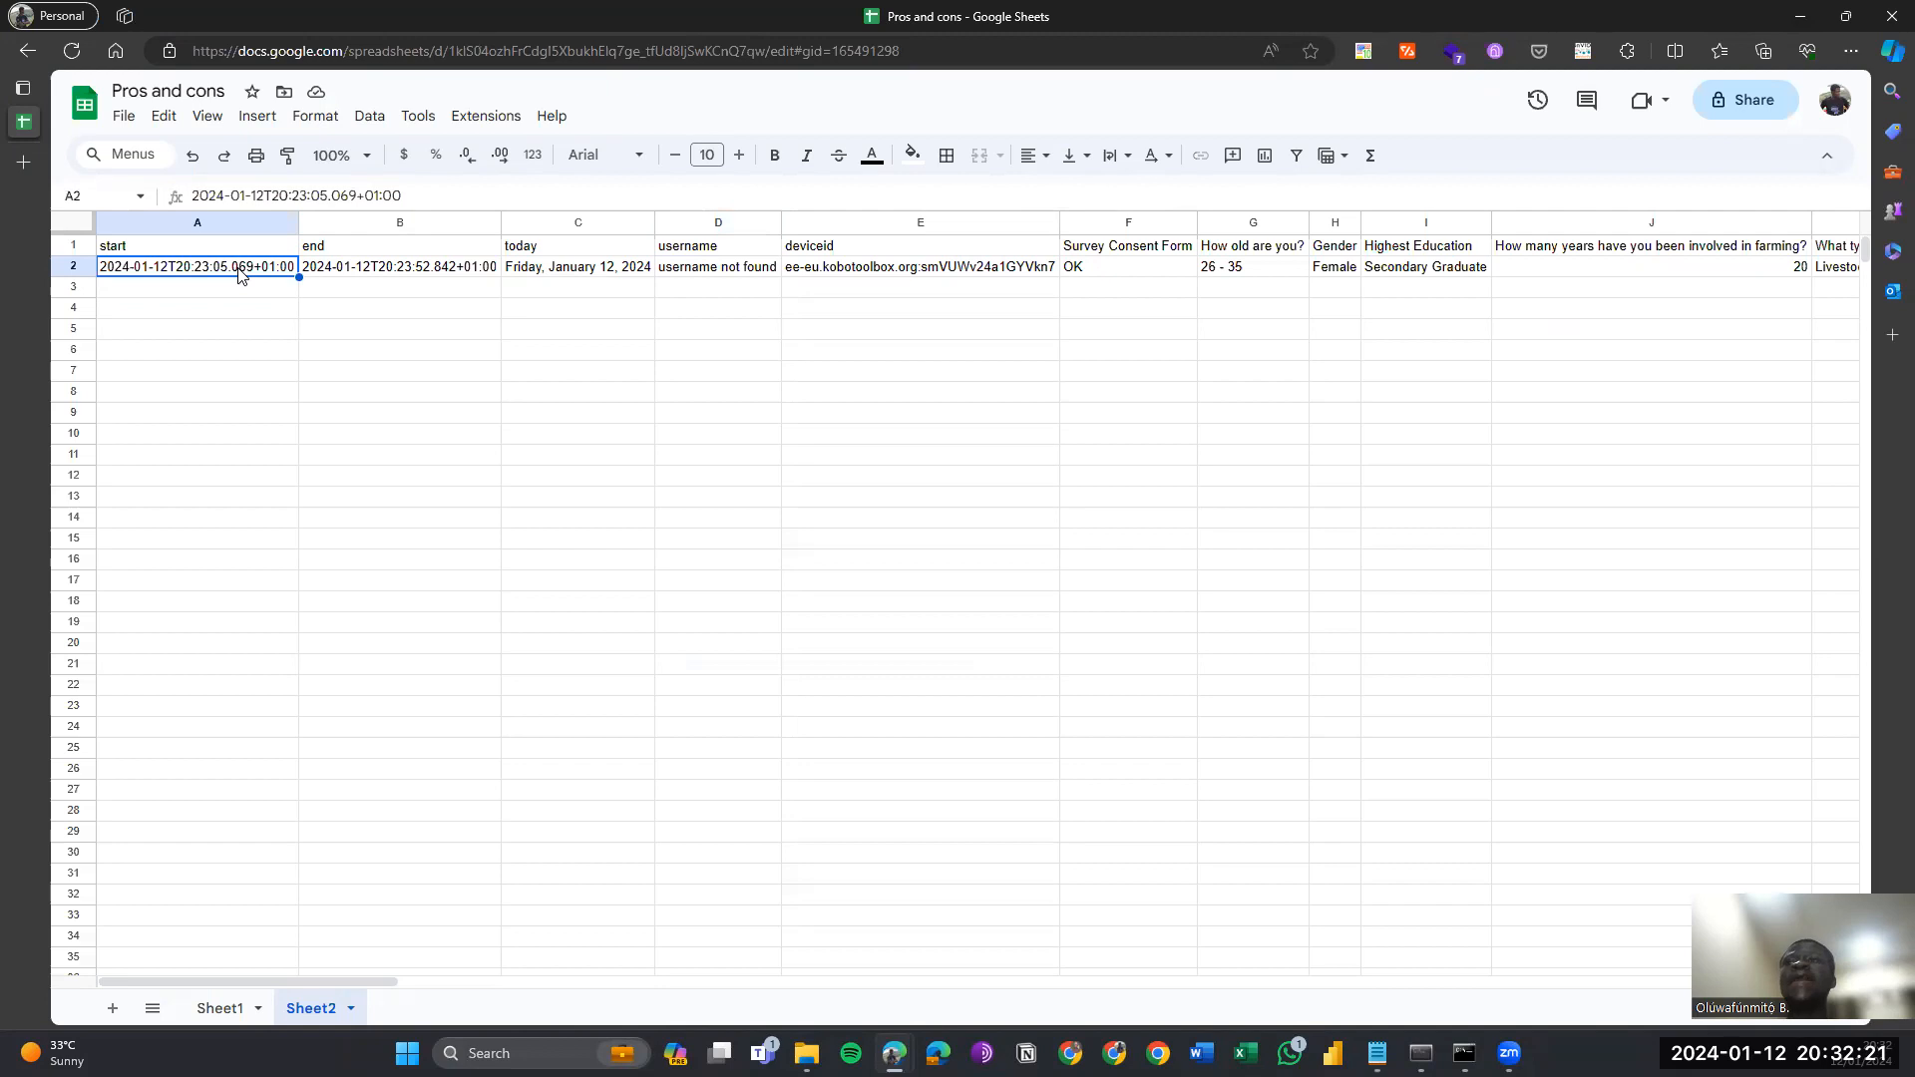
{"action": "key", "text": "Up"}
{"action": "key", "text": "Down"}
{"action": "key", "text": "Down"}
{"action": "key", "text": "Up"}
{"action": "key", "text": "Up"}
{"action": "key", "text": "Down"}
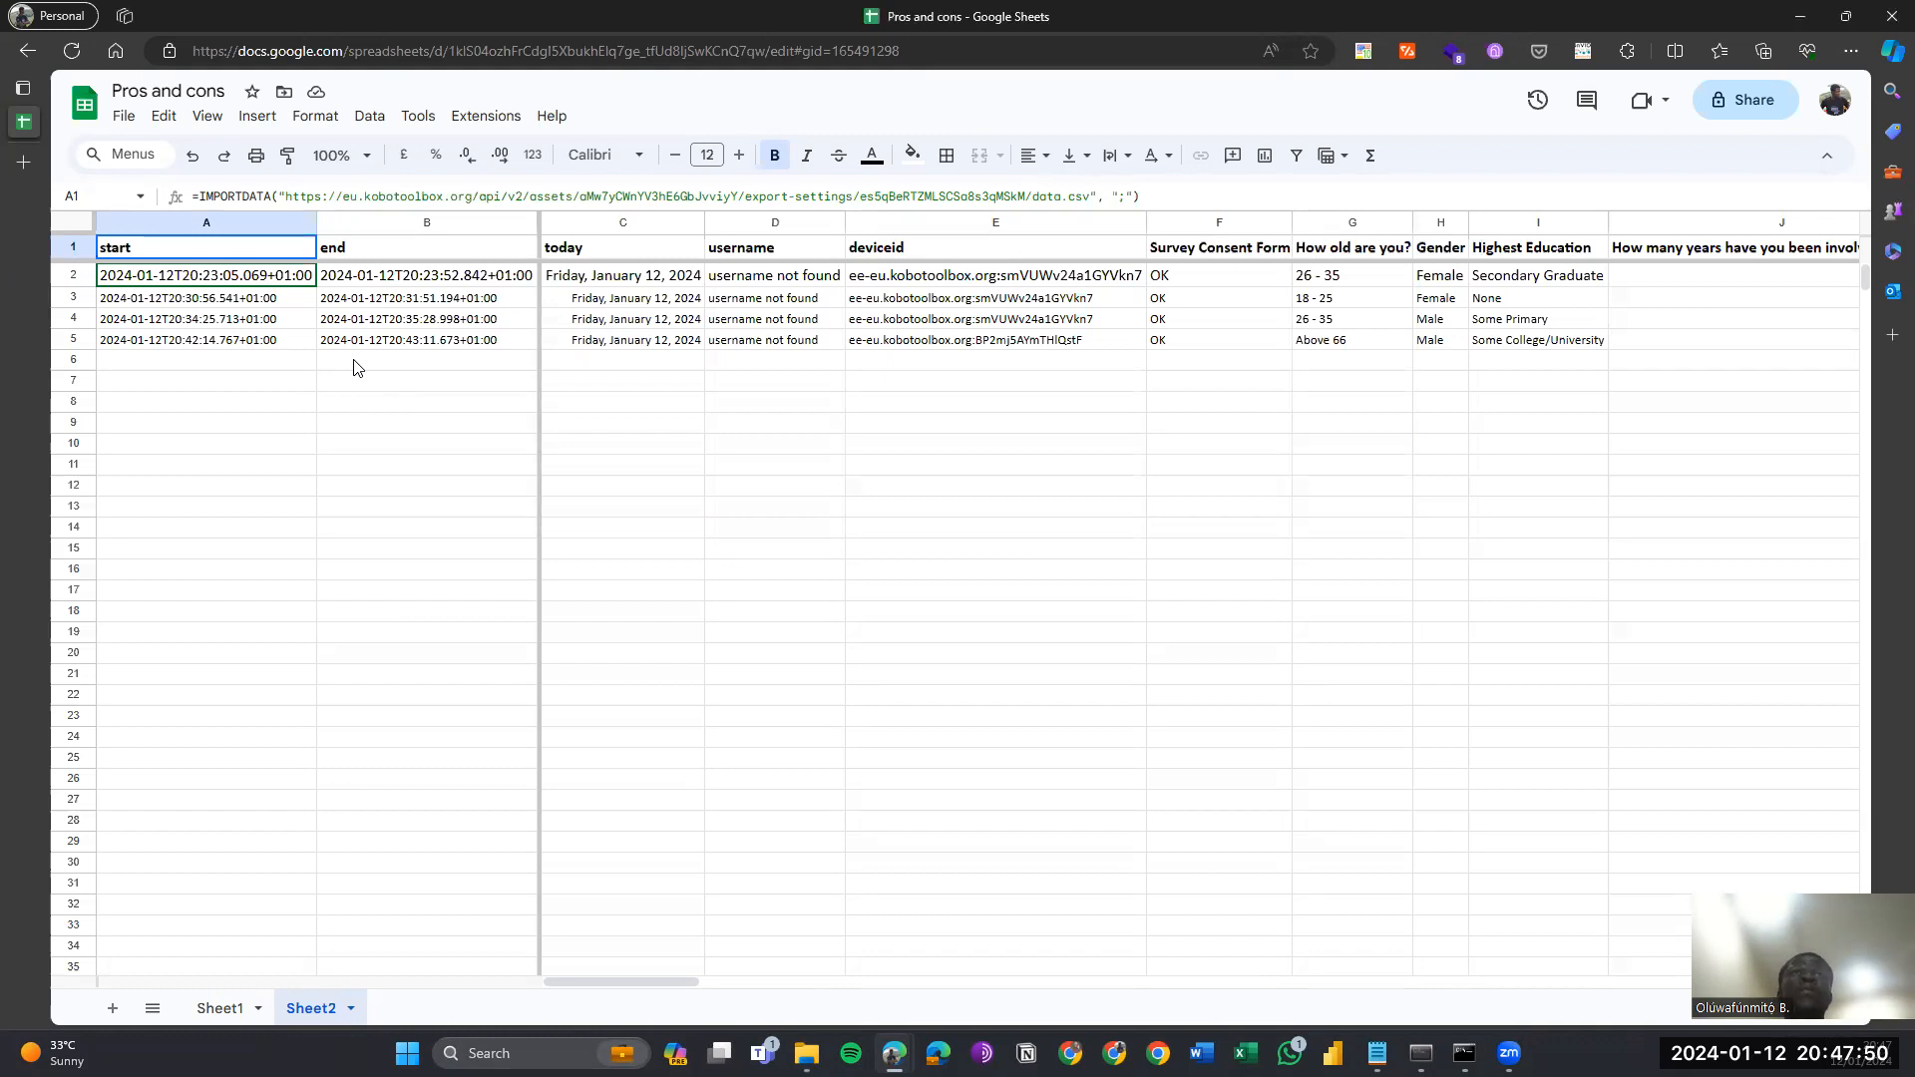
Set the entire imported data range on Sheet2 to font size 11.
{"action": "left_click", "coordinate": [354, 367]}
{"action": "key", "text": "ctrl+a"}
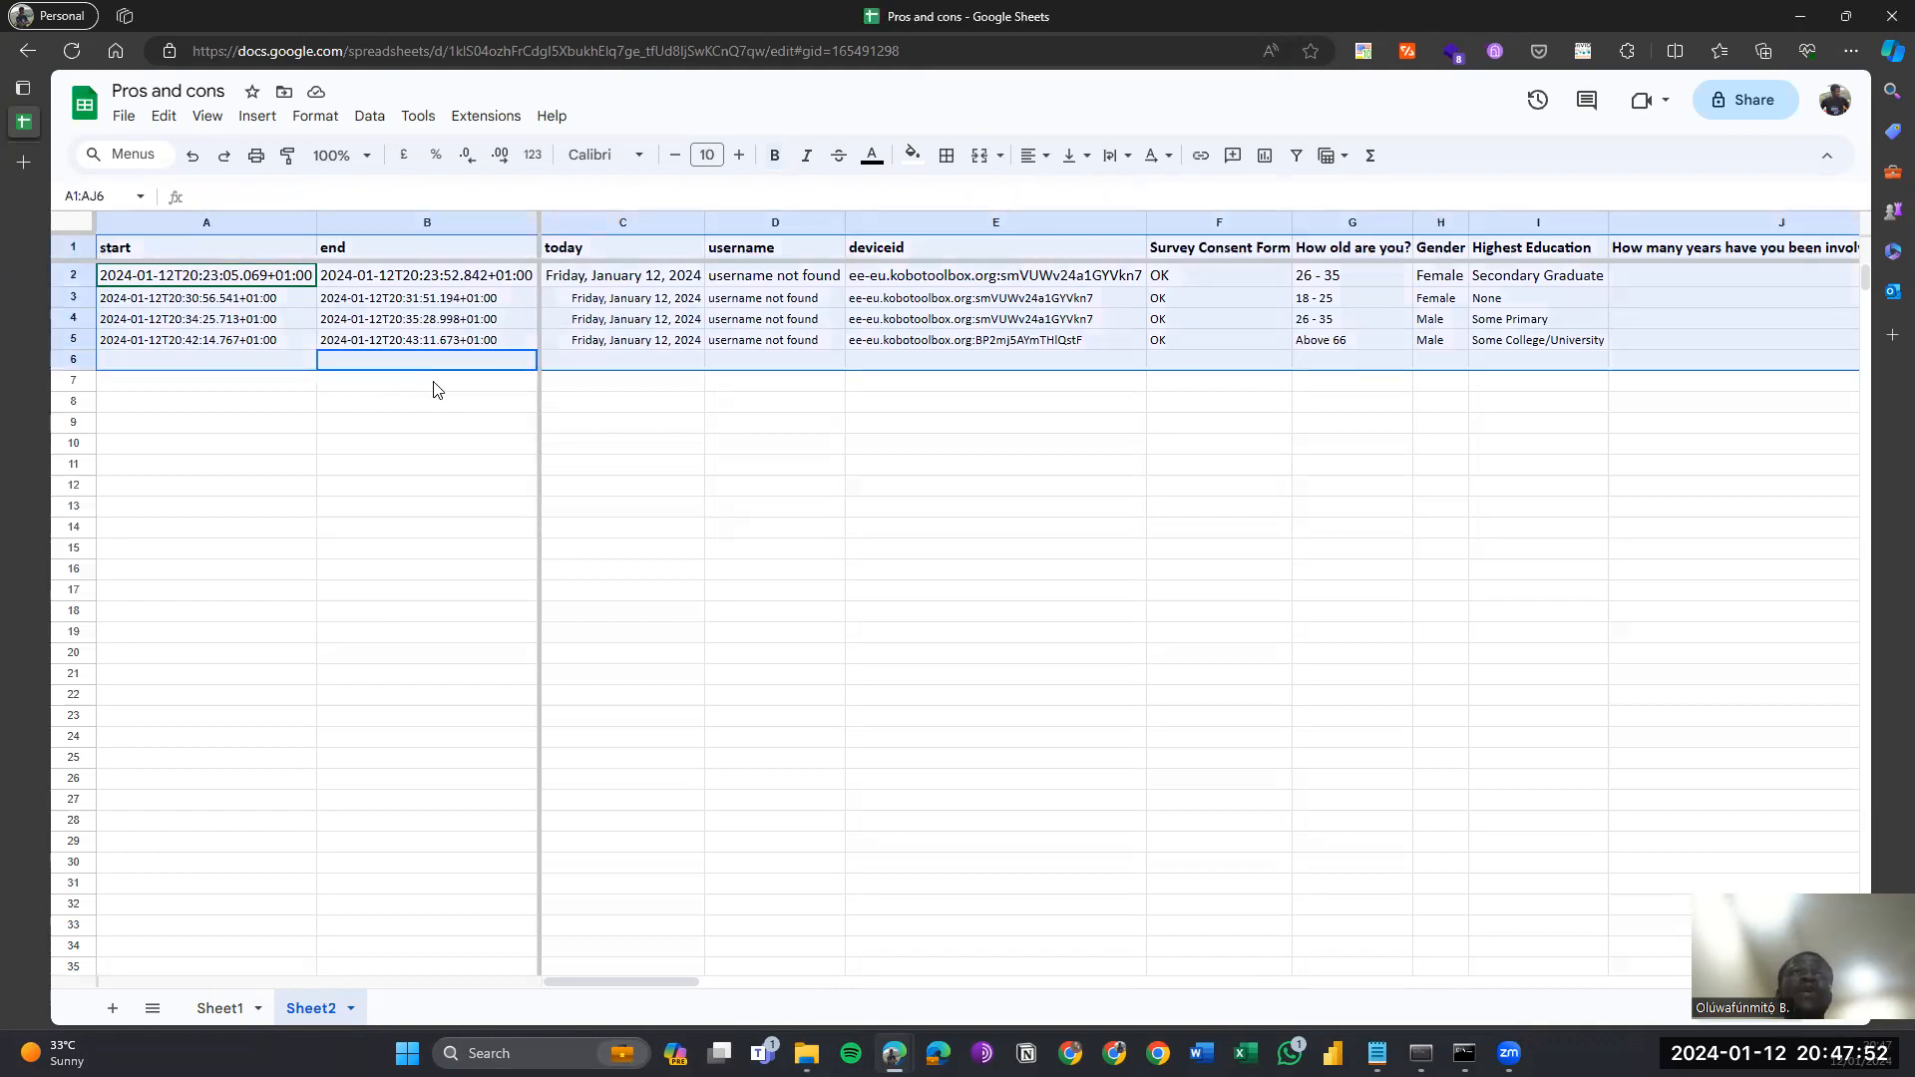
{"action": "left_click", "coordinate": [706, 154]}
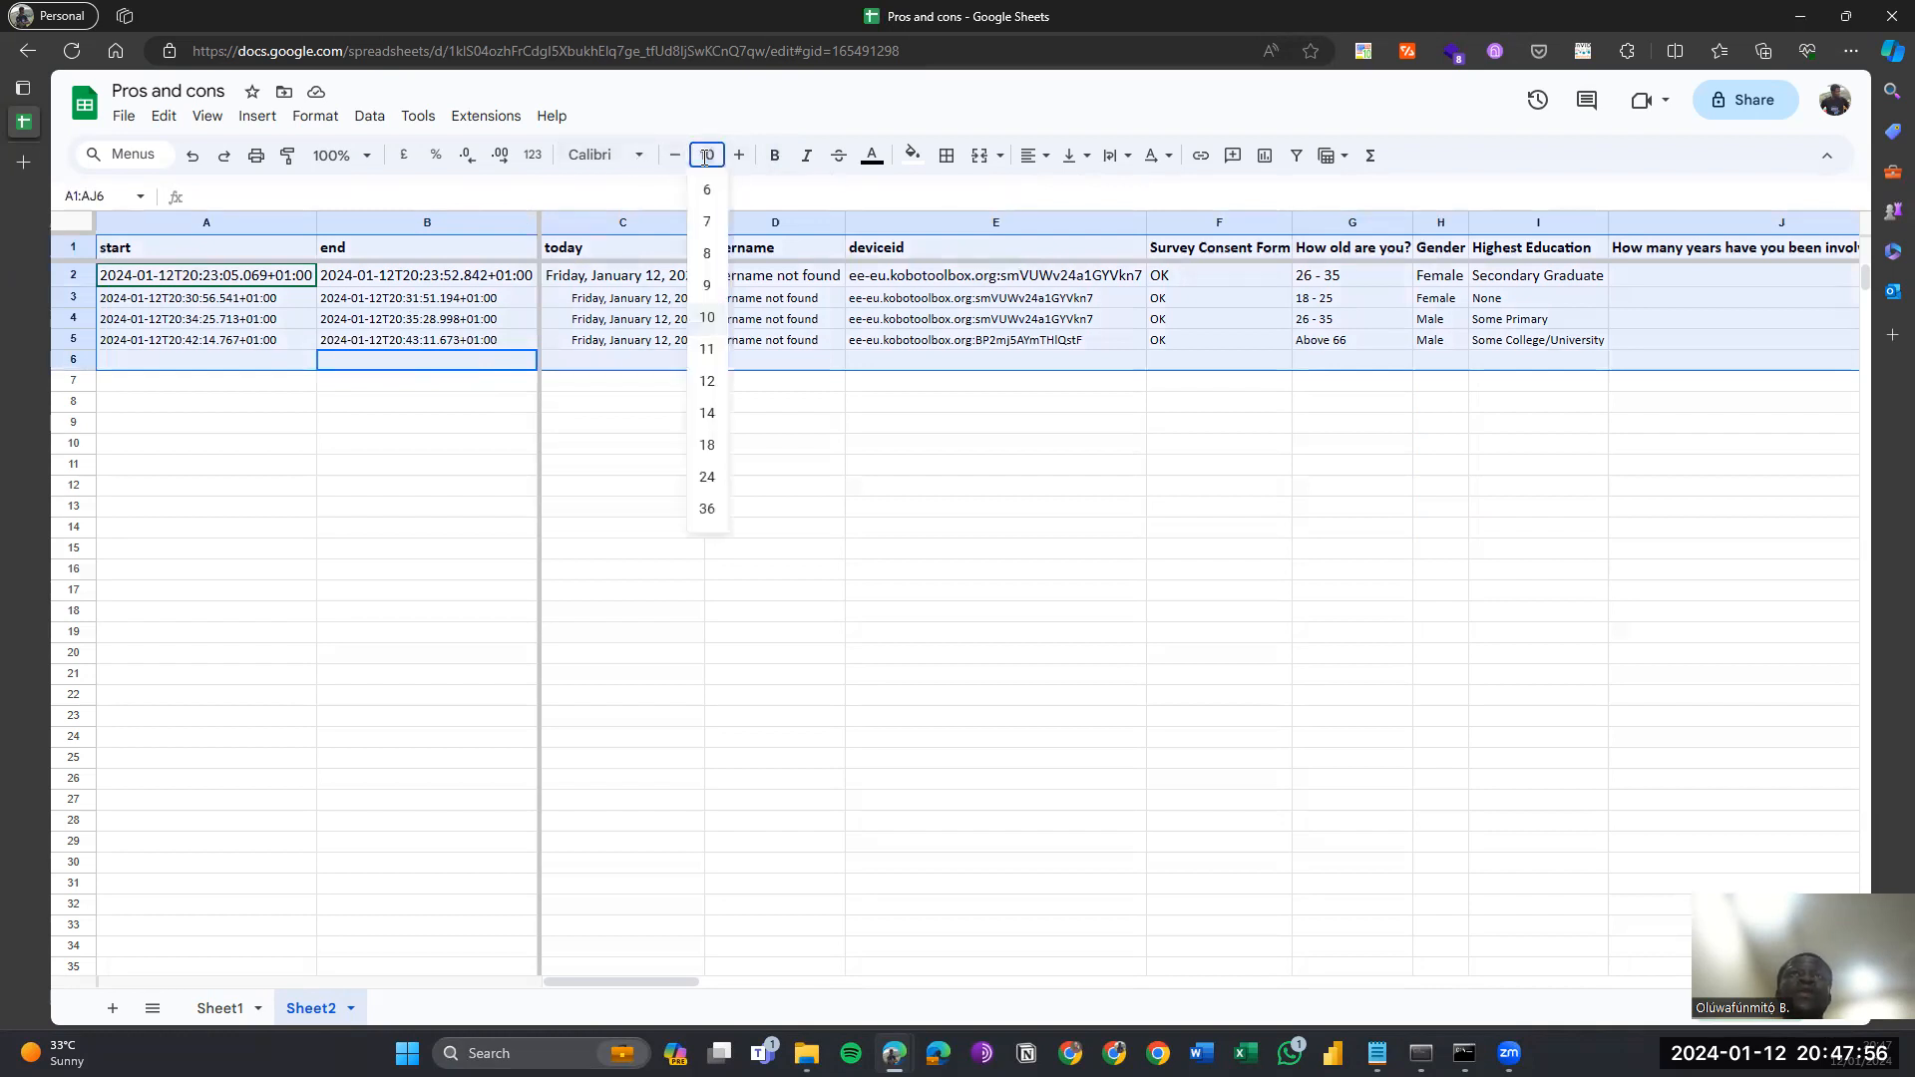
{"action": "left_click", "coordinate": [708, 349]}
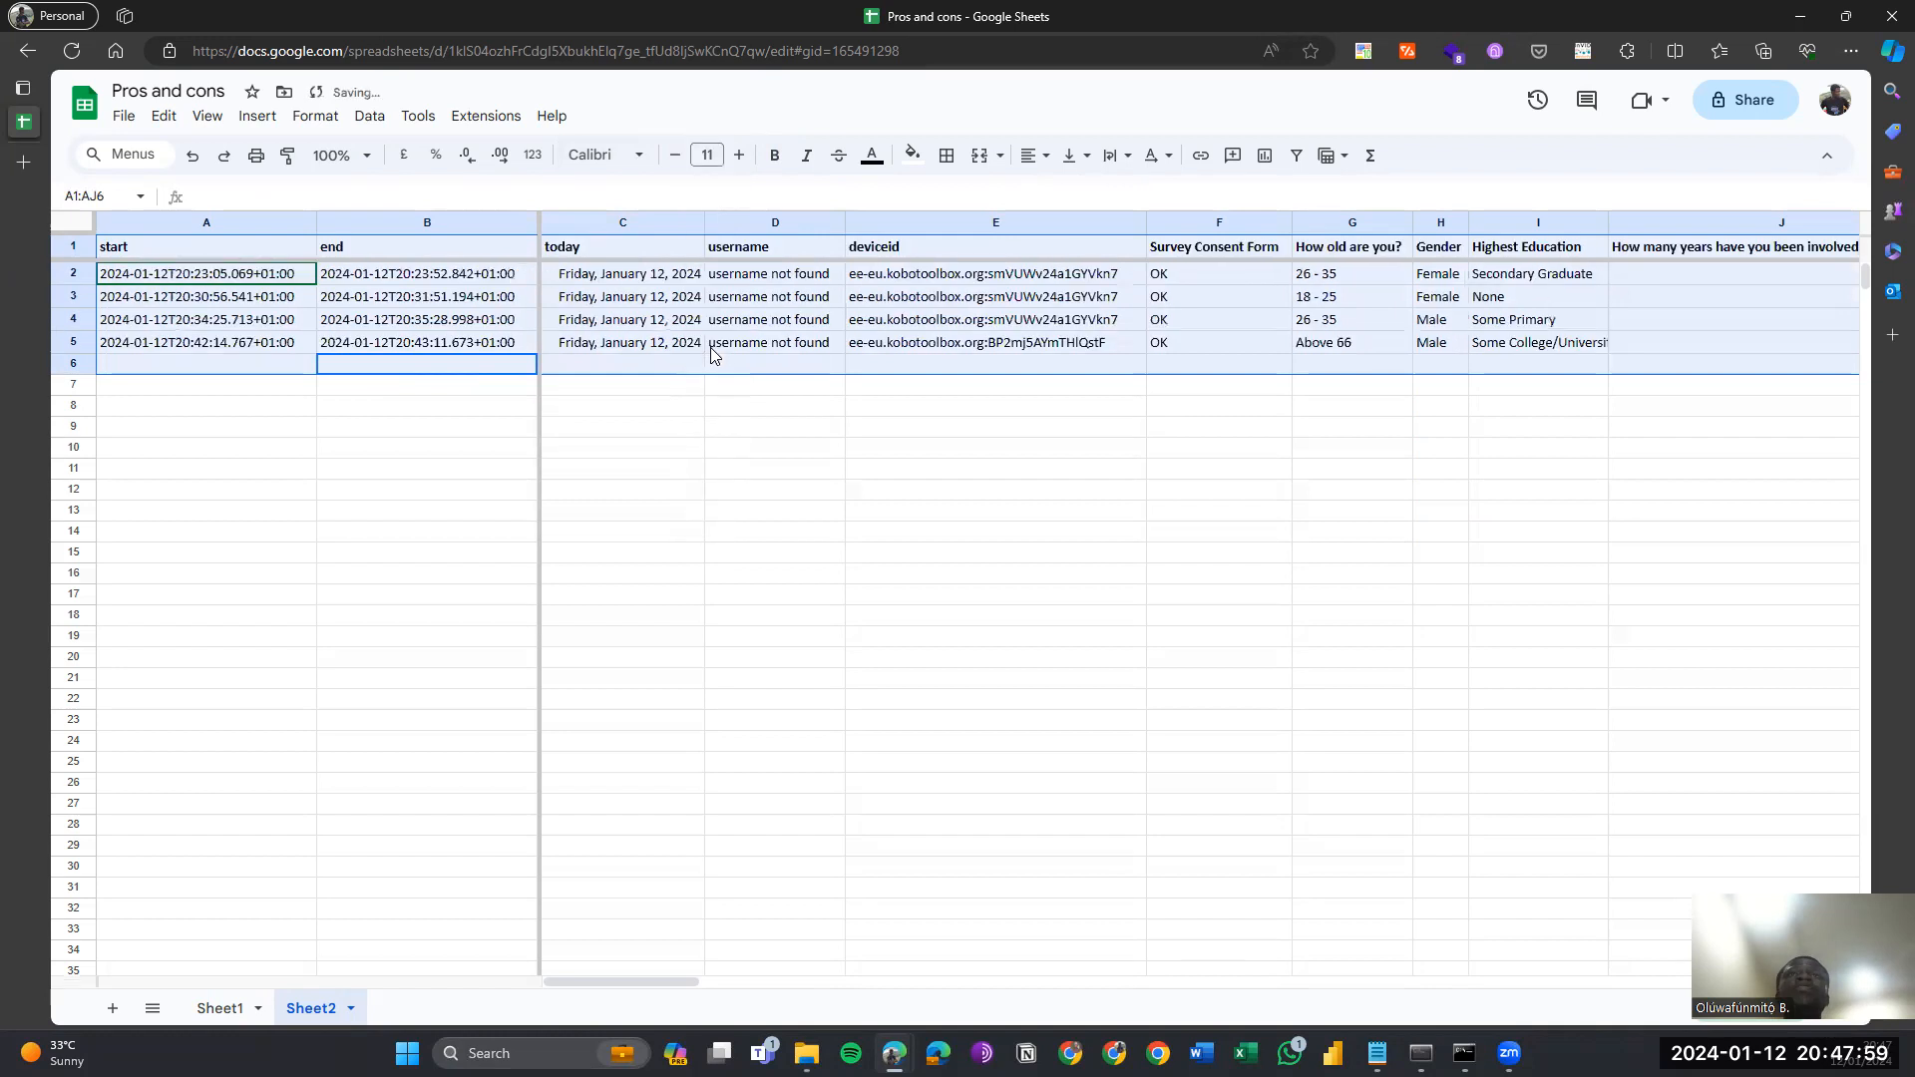
{"action": "left_click", "coordinate": [286, 327]}
Review the responses across the question headings and metadata columns through _uuid.
{"action": "key", "text": "Right"}
{"action": "key", "text": "Right"}
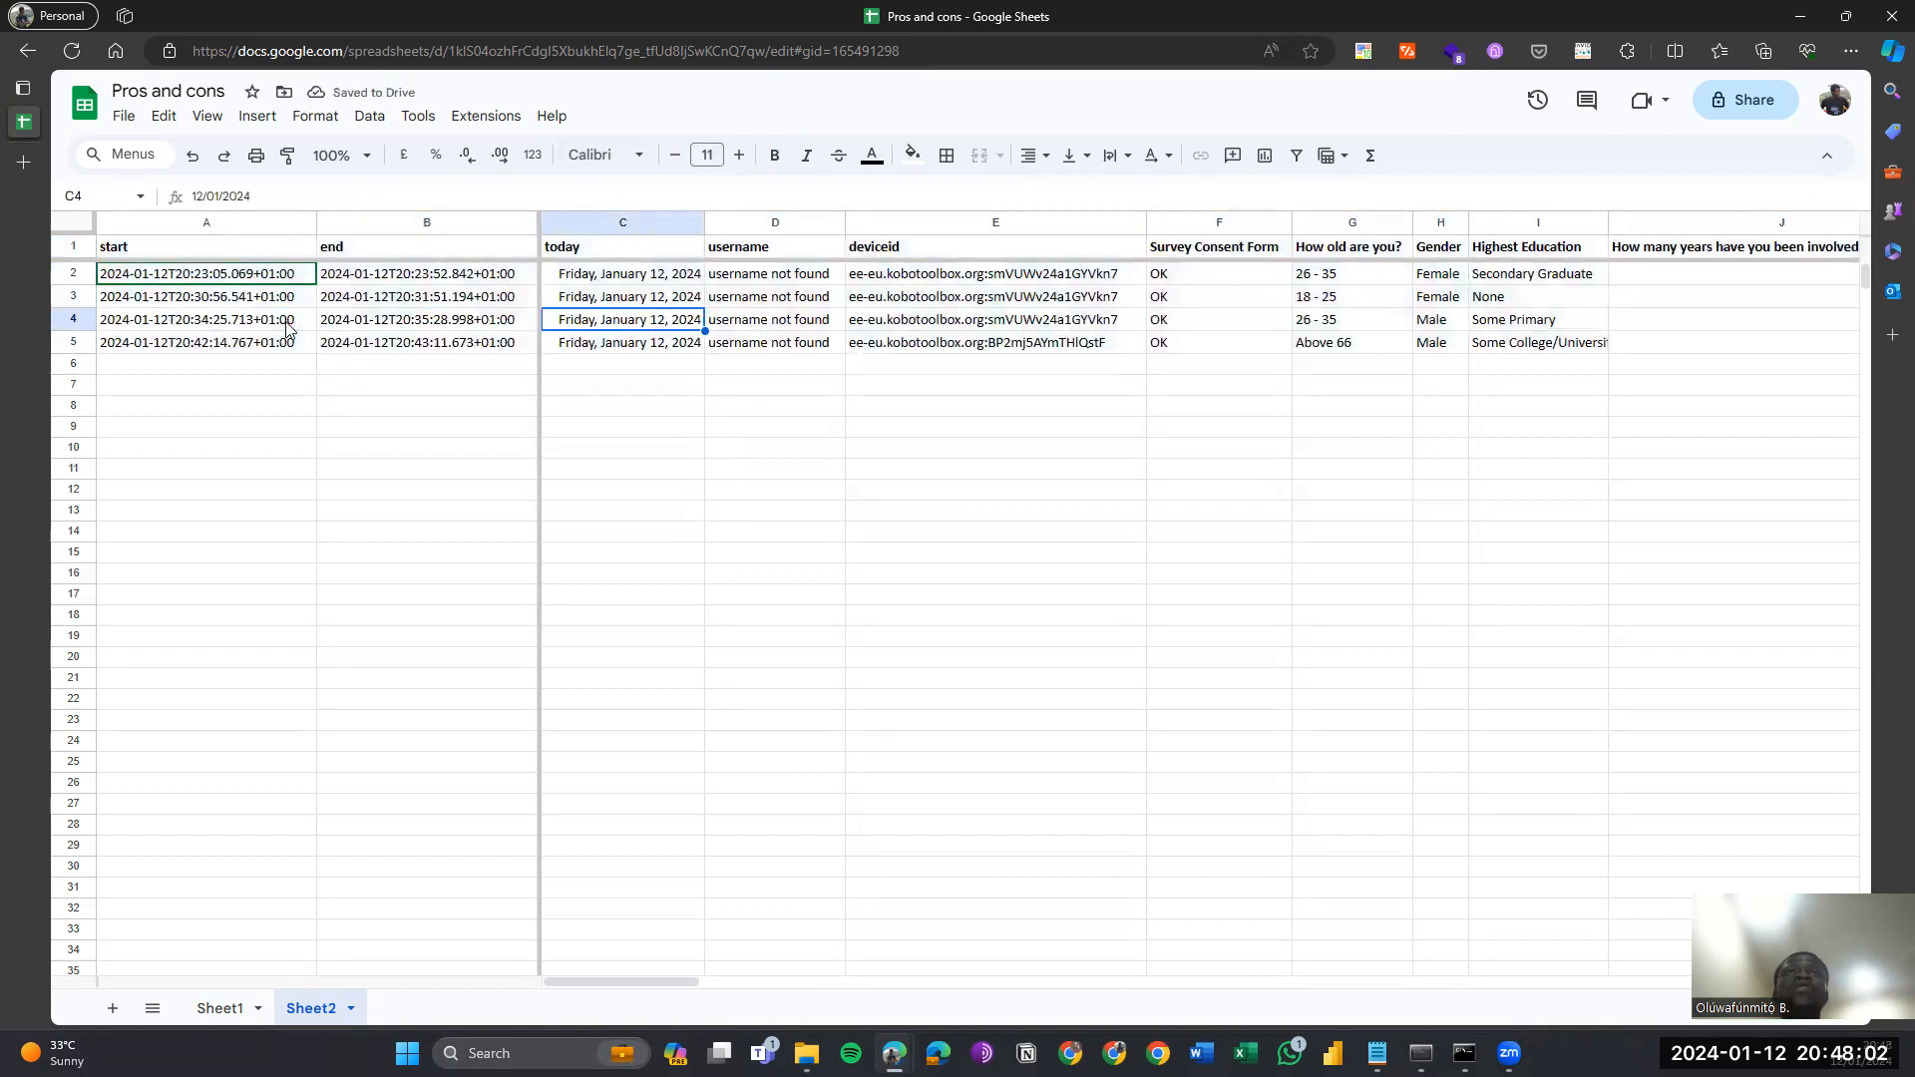
{"action": "key", "text": "Right"}
{"action": "key", "text": "Right"}
{"action": "key", "text": "Right"}
{"action": "key", "text": "Right"}
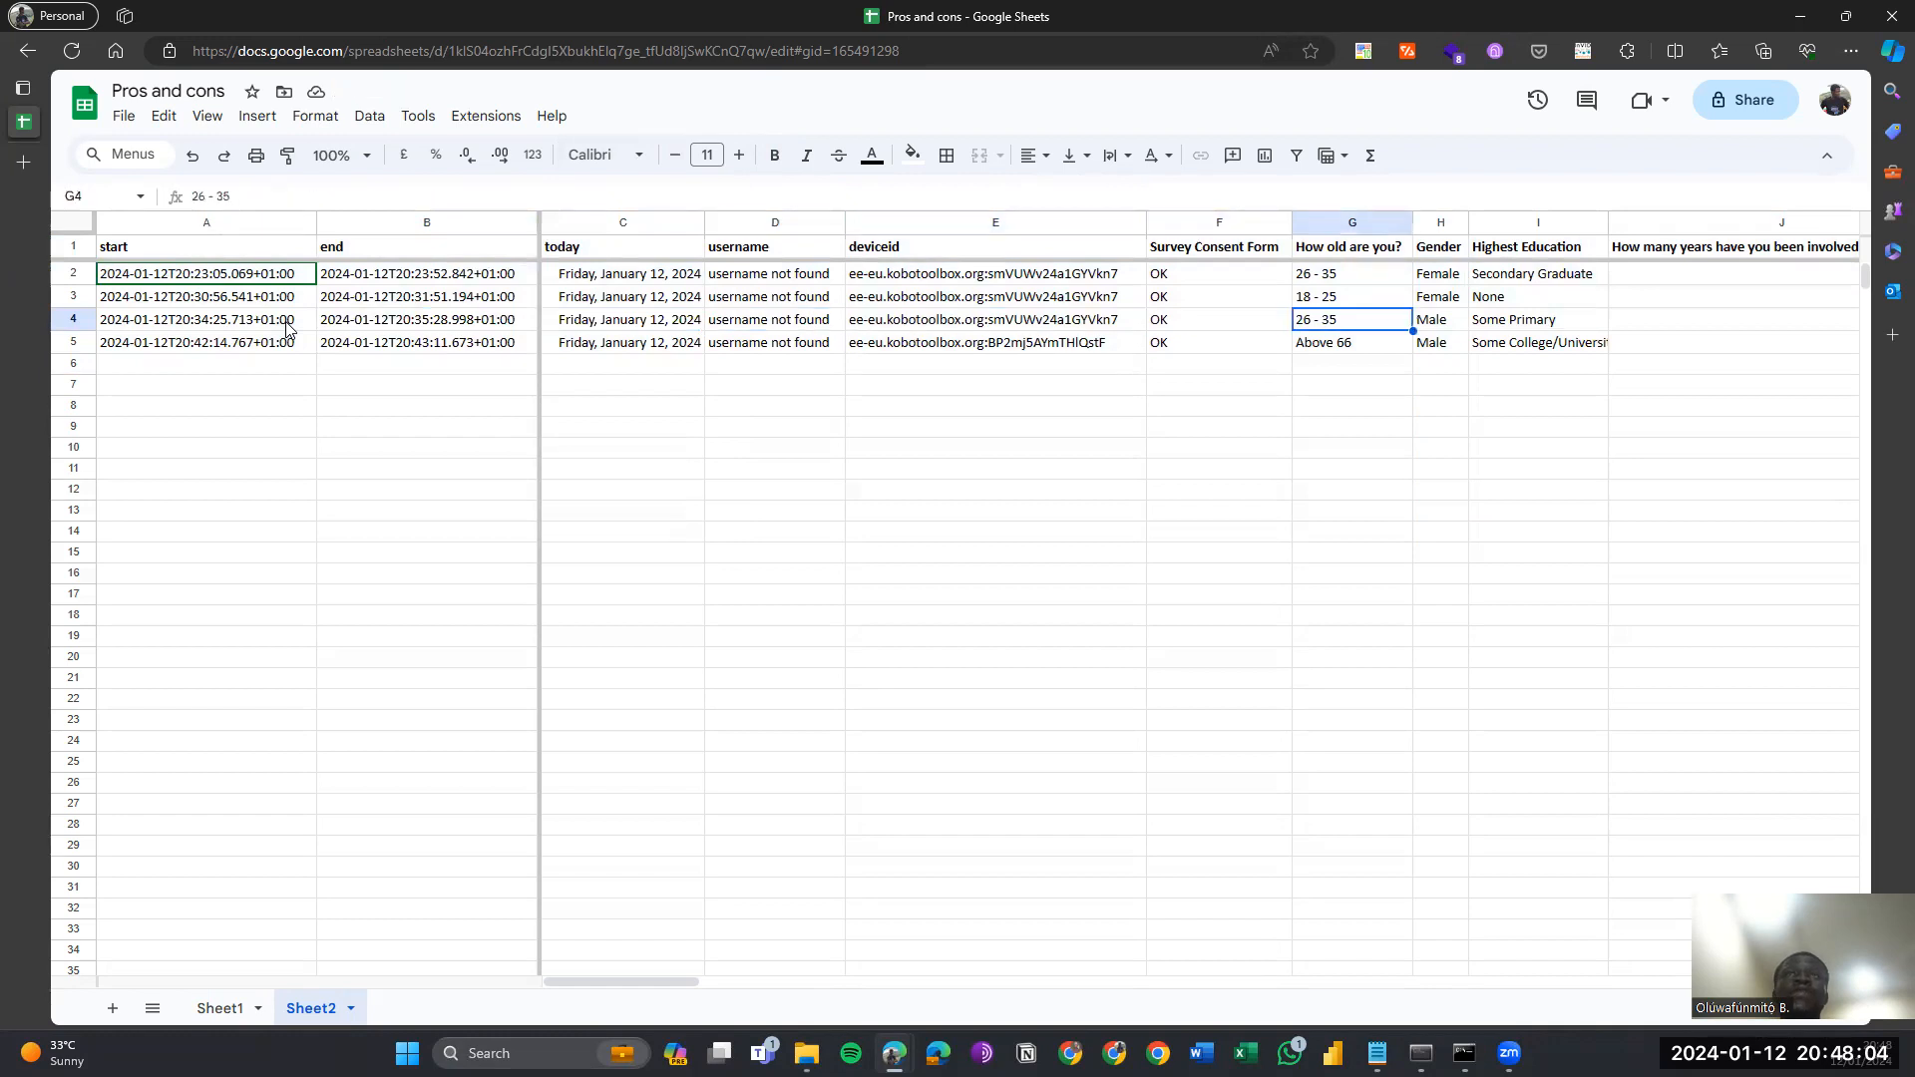
{"action": "key", "text": "Down"}
{"action": "key", "text": "Down"}
{"action": "key", "text": "Up"}
{"action": "key", "text": "Up"}
{"action": "key", "text": "Up"}
{"action": "key", "text": "Up"}
{"action": "key", "text": "Up"}
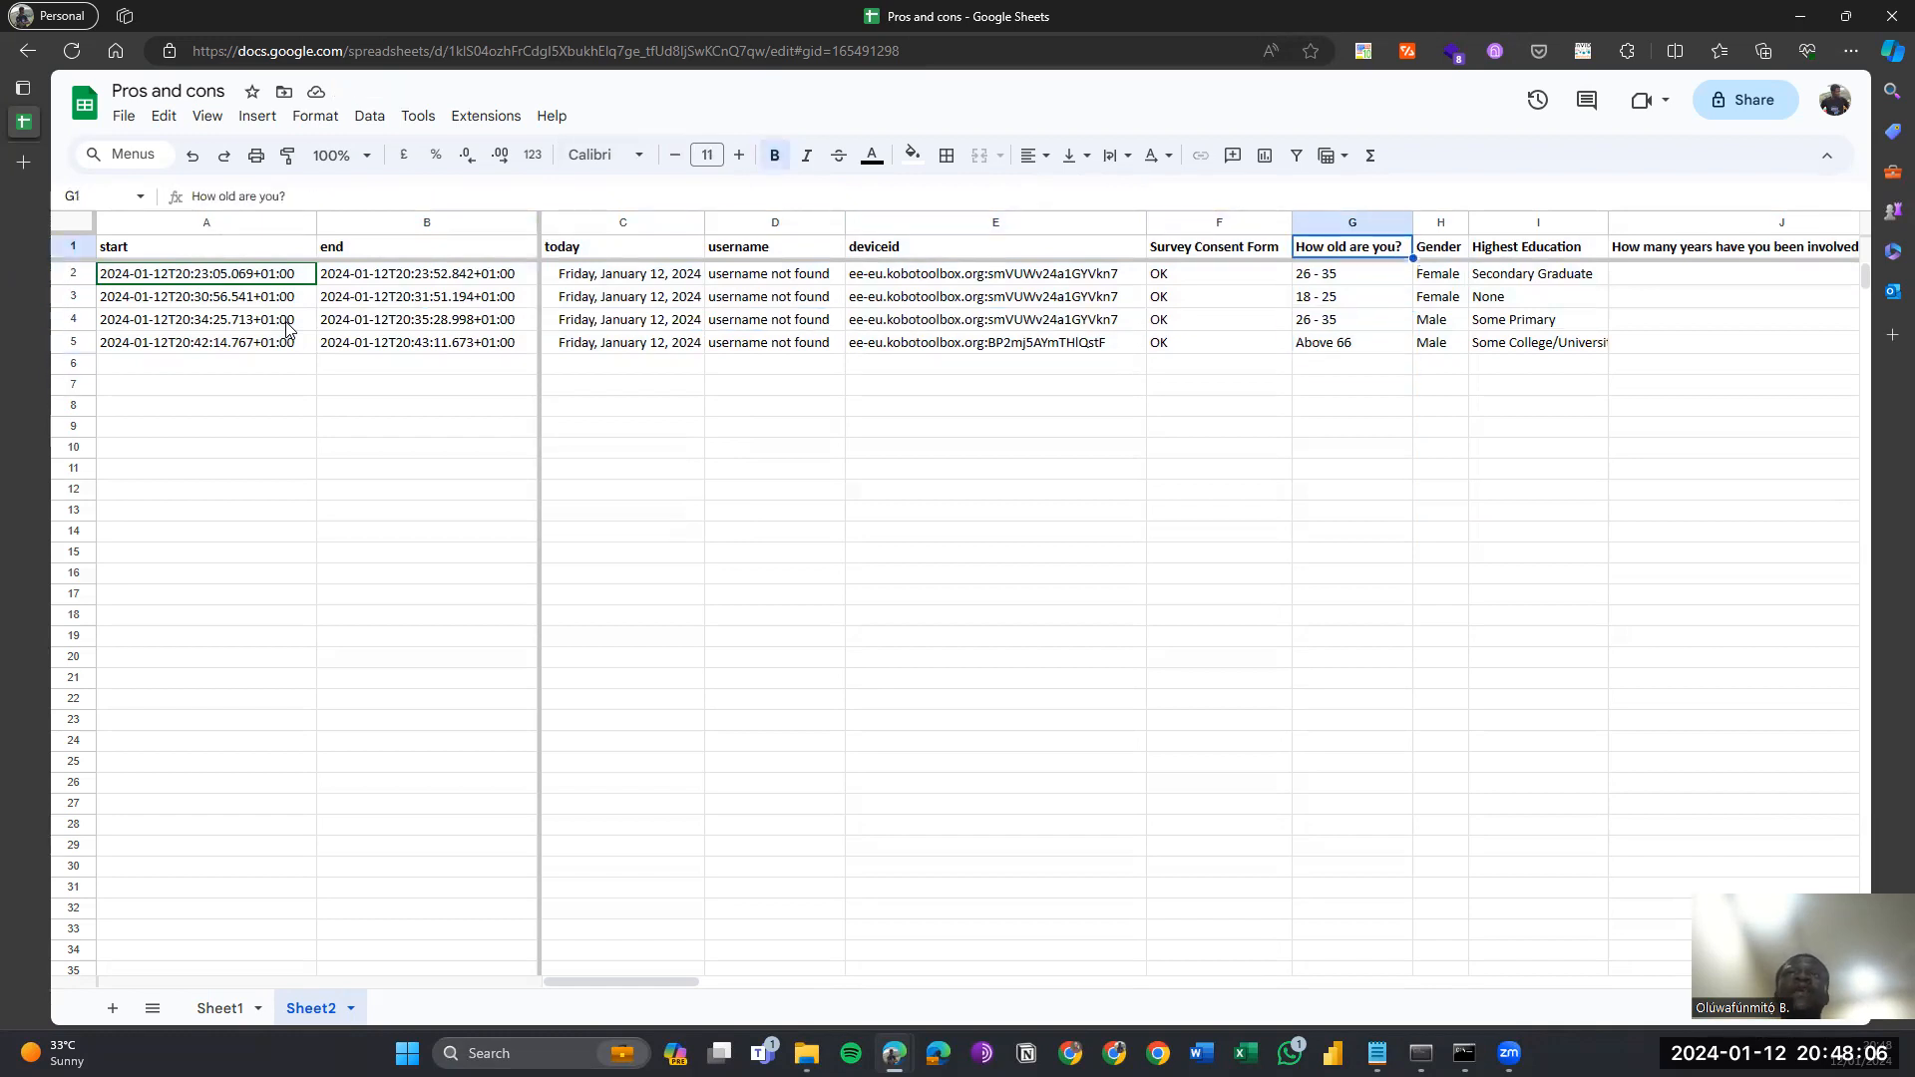
{"action": "key", "text": "Right"}
{"action": "key", "text": "Right"}
{"action": "key", "text": "Right"}
{"action": "key", "text": "Right"}
{"action": "key", "text": "Right"}
{"action": "key", "text": "Right"}
{"action": "key", "text": "Right"}
{"action": "key", "text": "Right"}
{"action": "key", "text": "Right"}
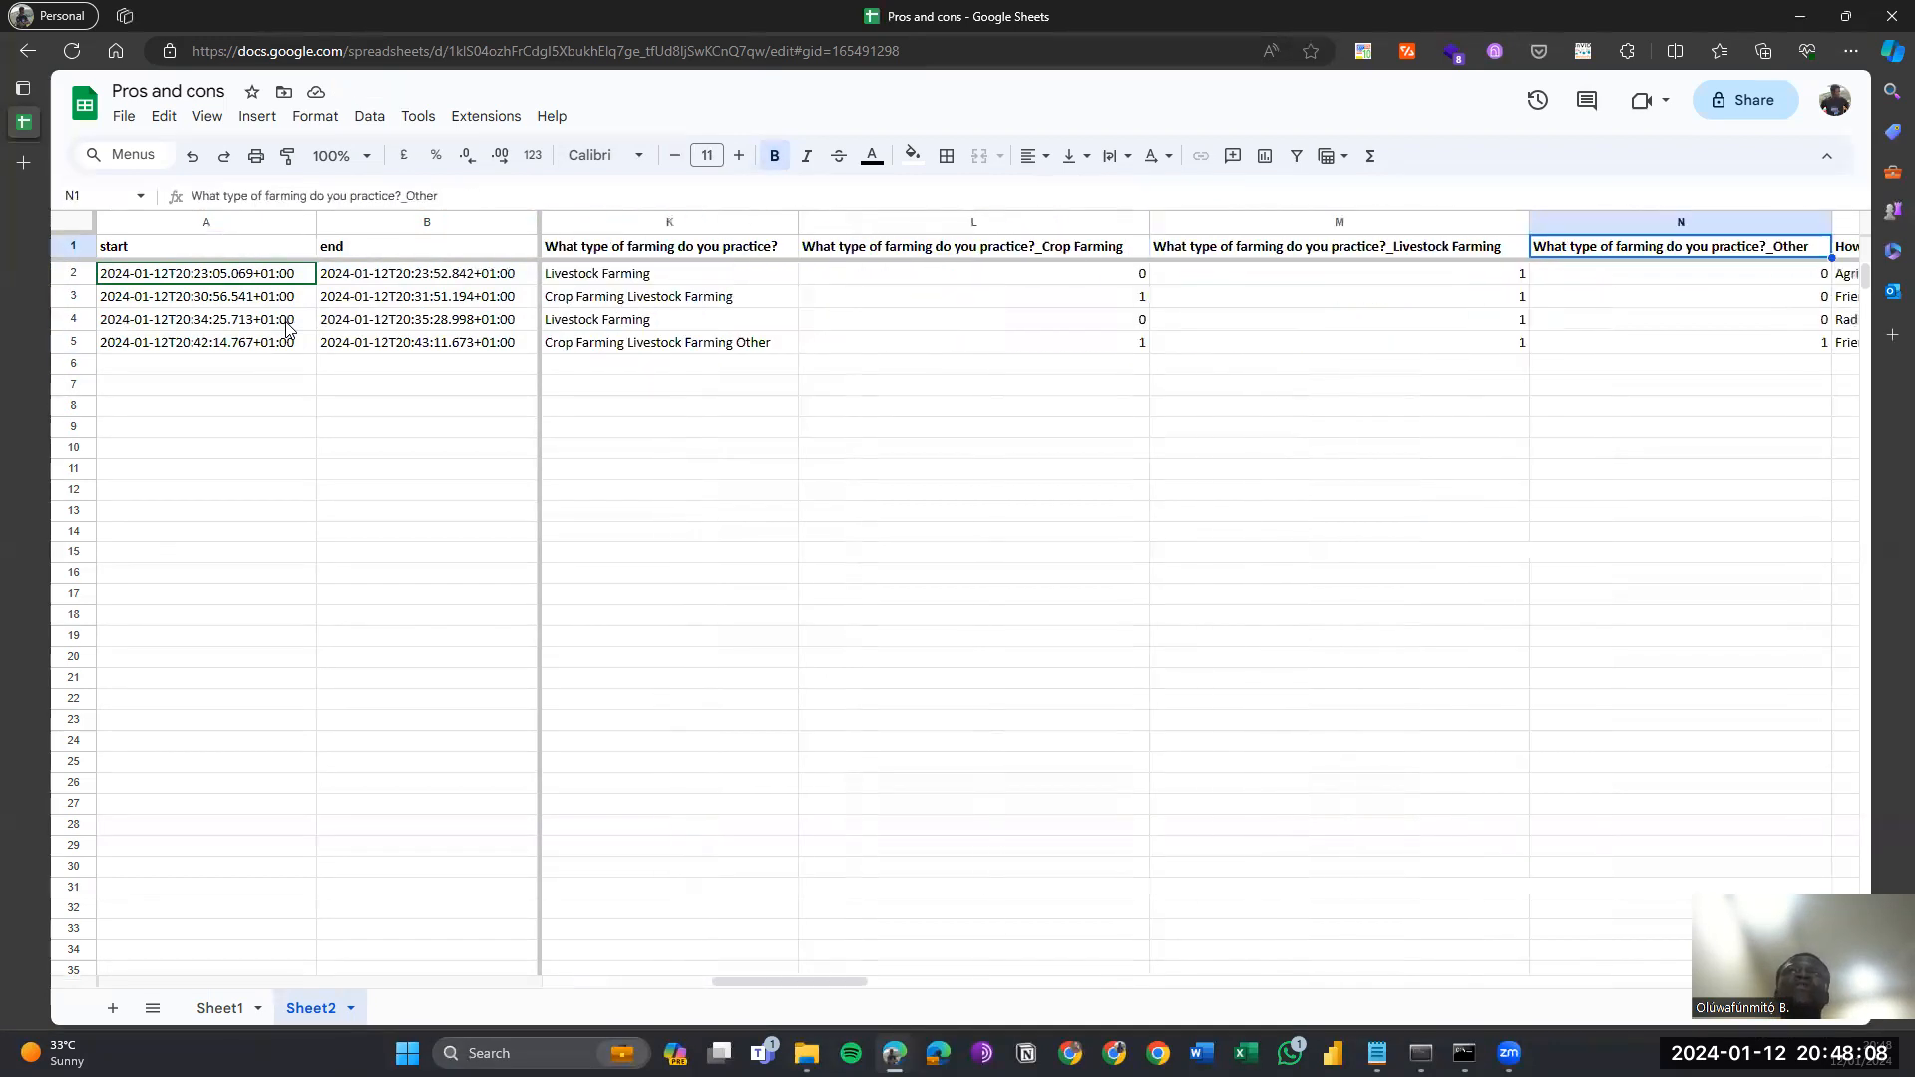
{"action": "key", "text": "Right"}
{"action": "key", "text": "Right"}
{"action": "key", "text": "Right"}
{"action": "key", "text": "Right"}
{"action": "key", "text": "Right"}
{"action": "key", "text": "Right"}
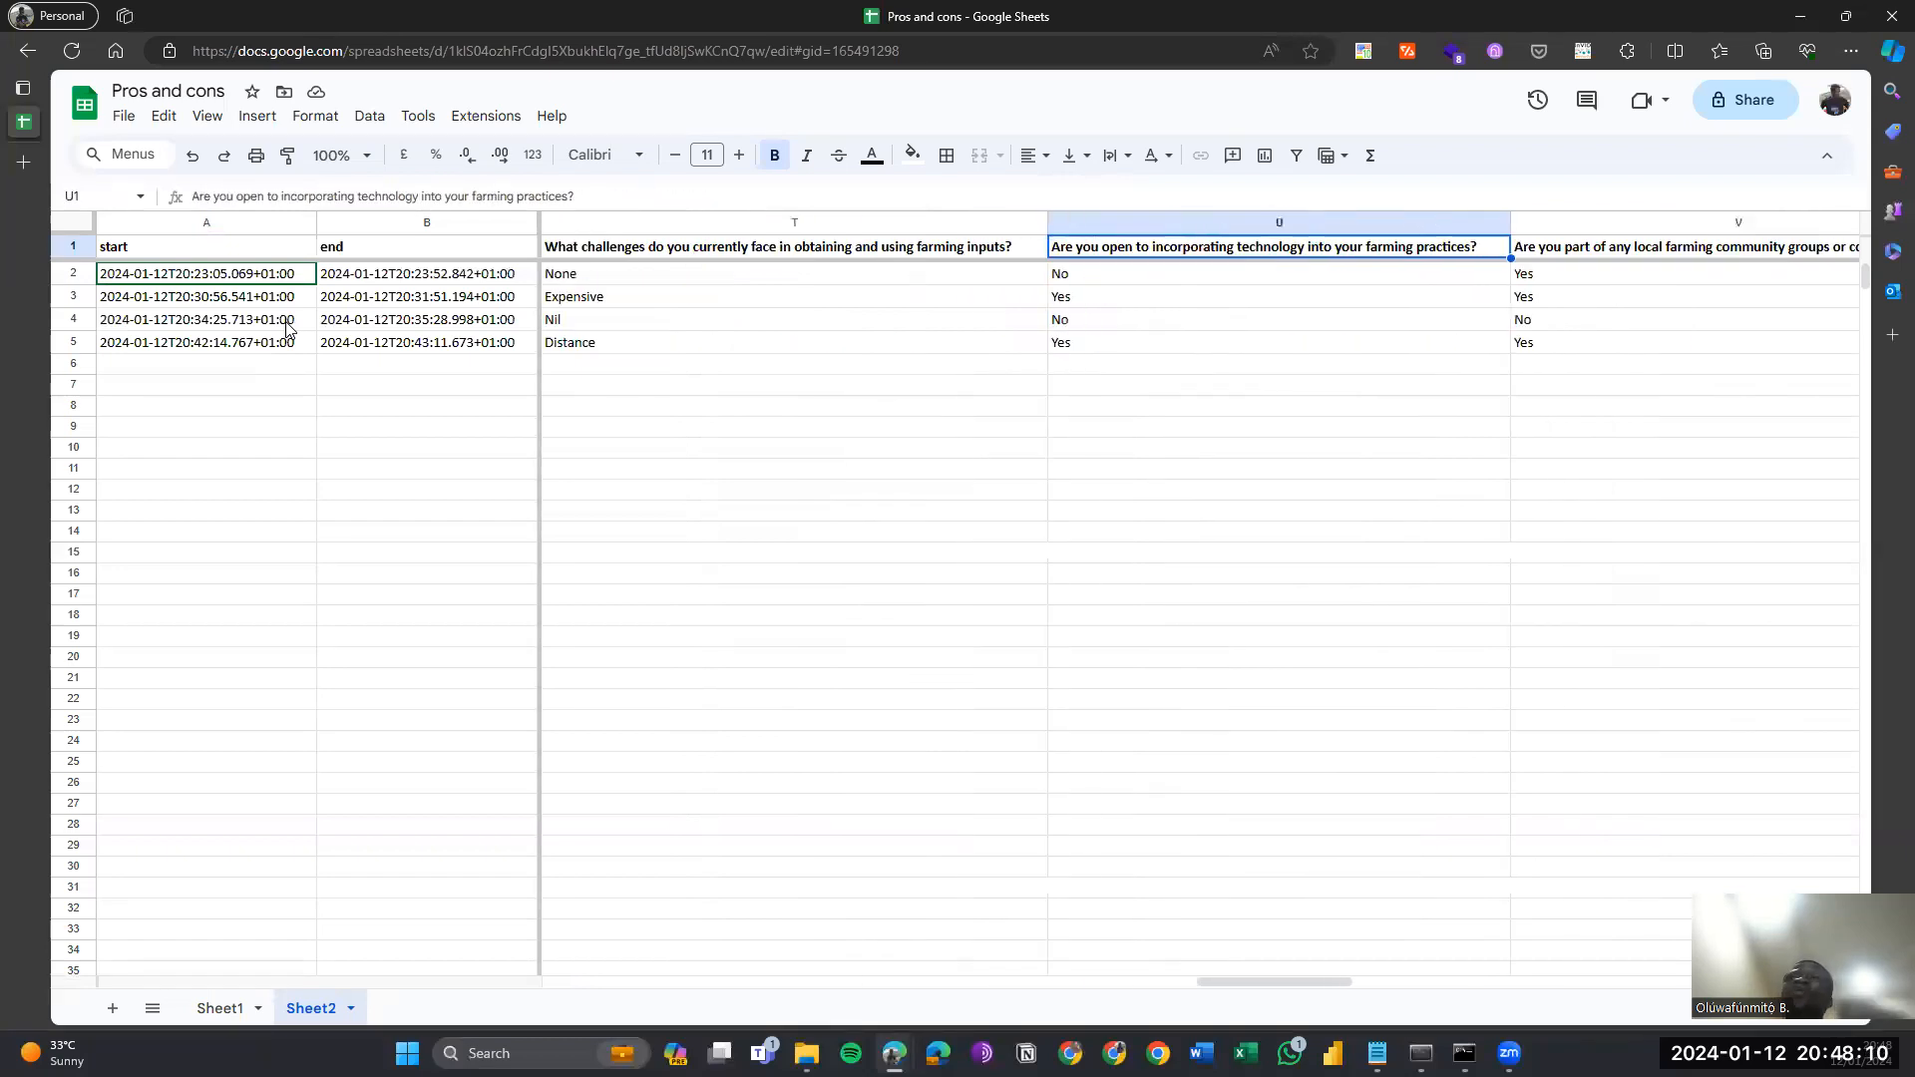
{"action": "key", "text": "Right"}
{"action": "key", "text": "Right"}
{"action": "key", "text": "Right"}
{"action": "key", "text": "Right"}
{"action": "key", "text": "Right"}
{"action": "key", "text": "Right"}
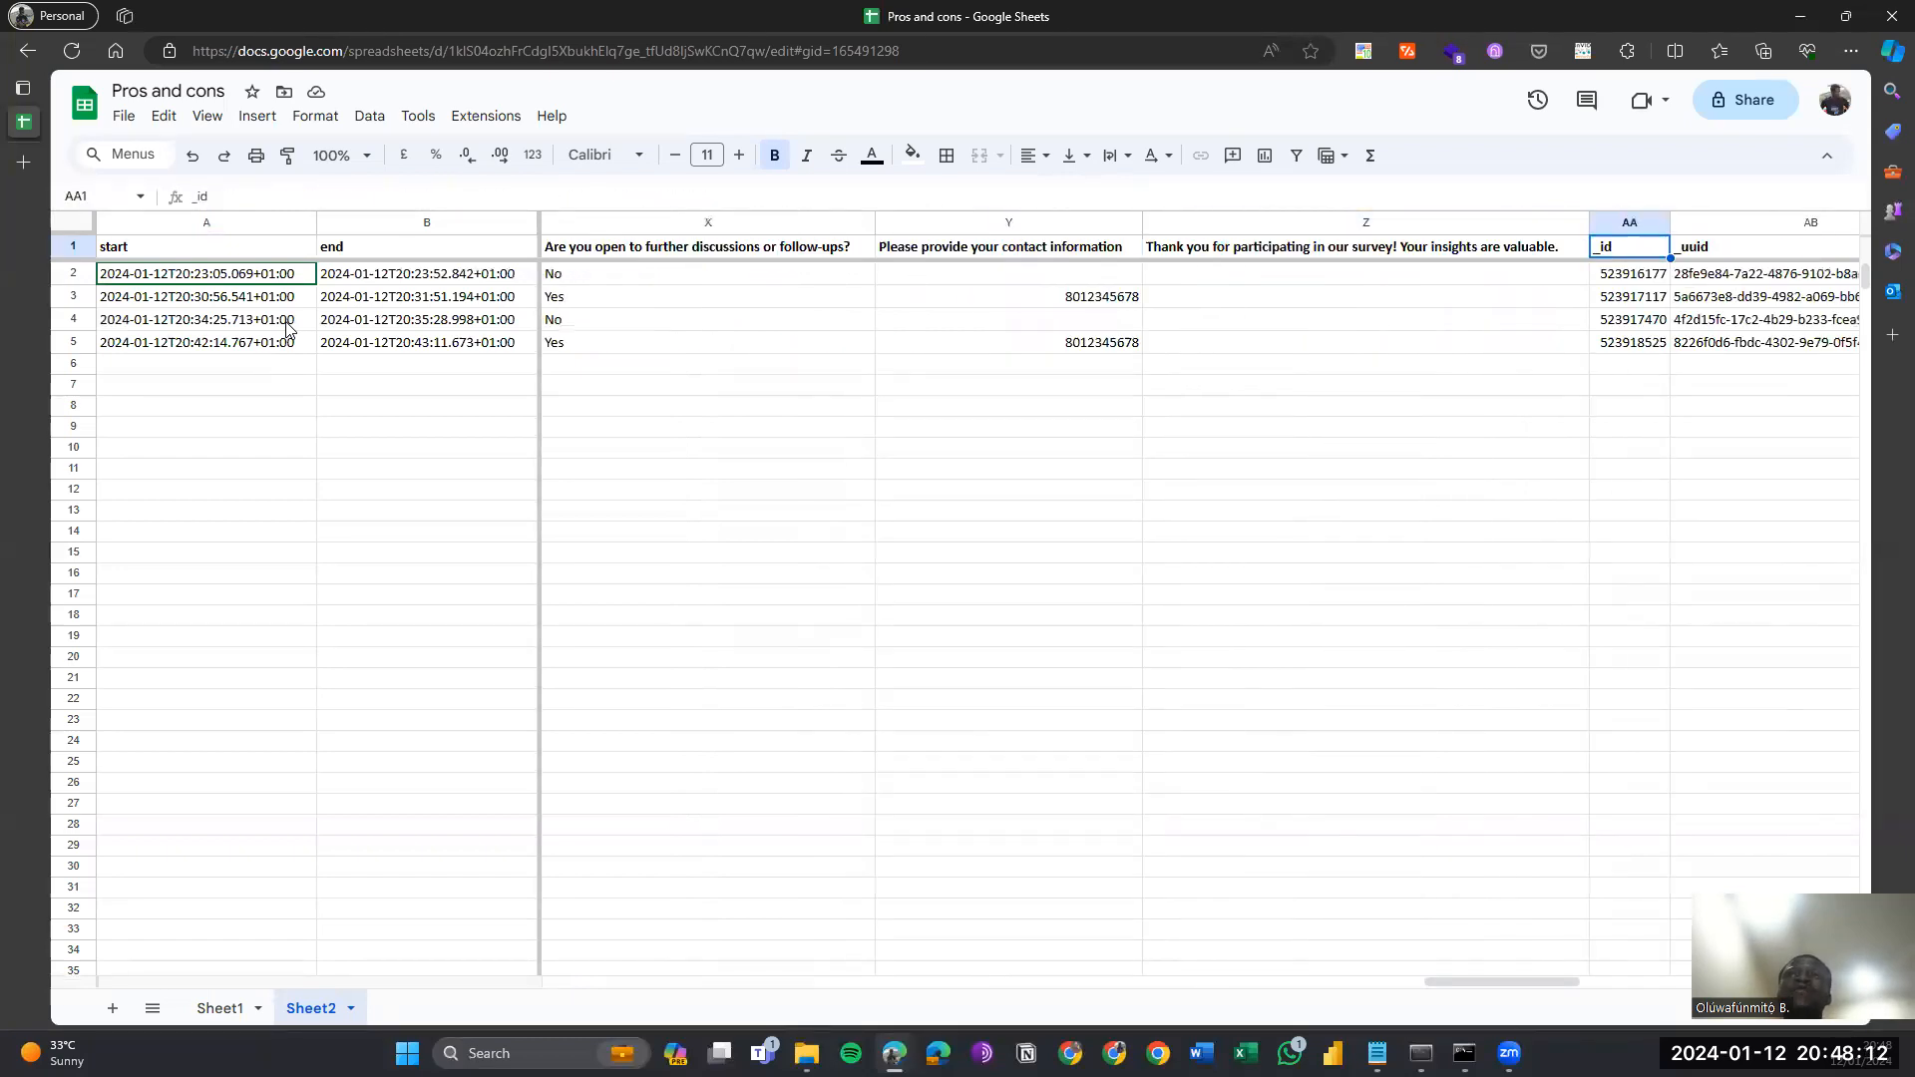
{"action": "key", "text": "Right"}
{"action": "key", "text": "Right"}
{"action": "key", "text": "Down"}
{"action": "key", "text": "Down"}
{"action": "key", "text": "Down"}
{"action": "key", "text": "Down"}
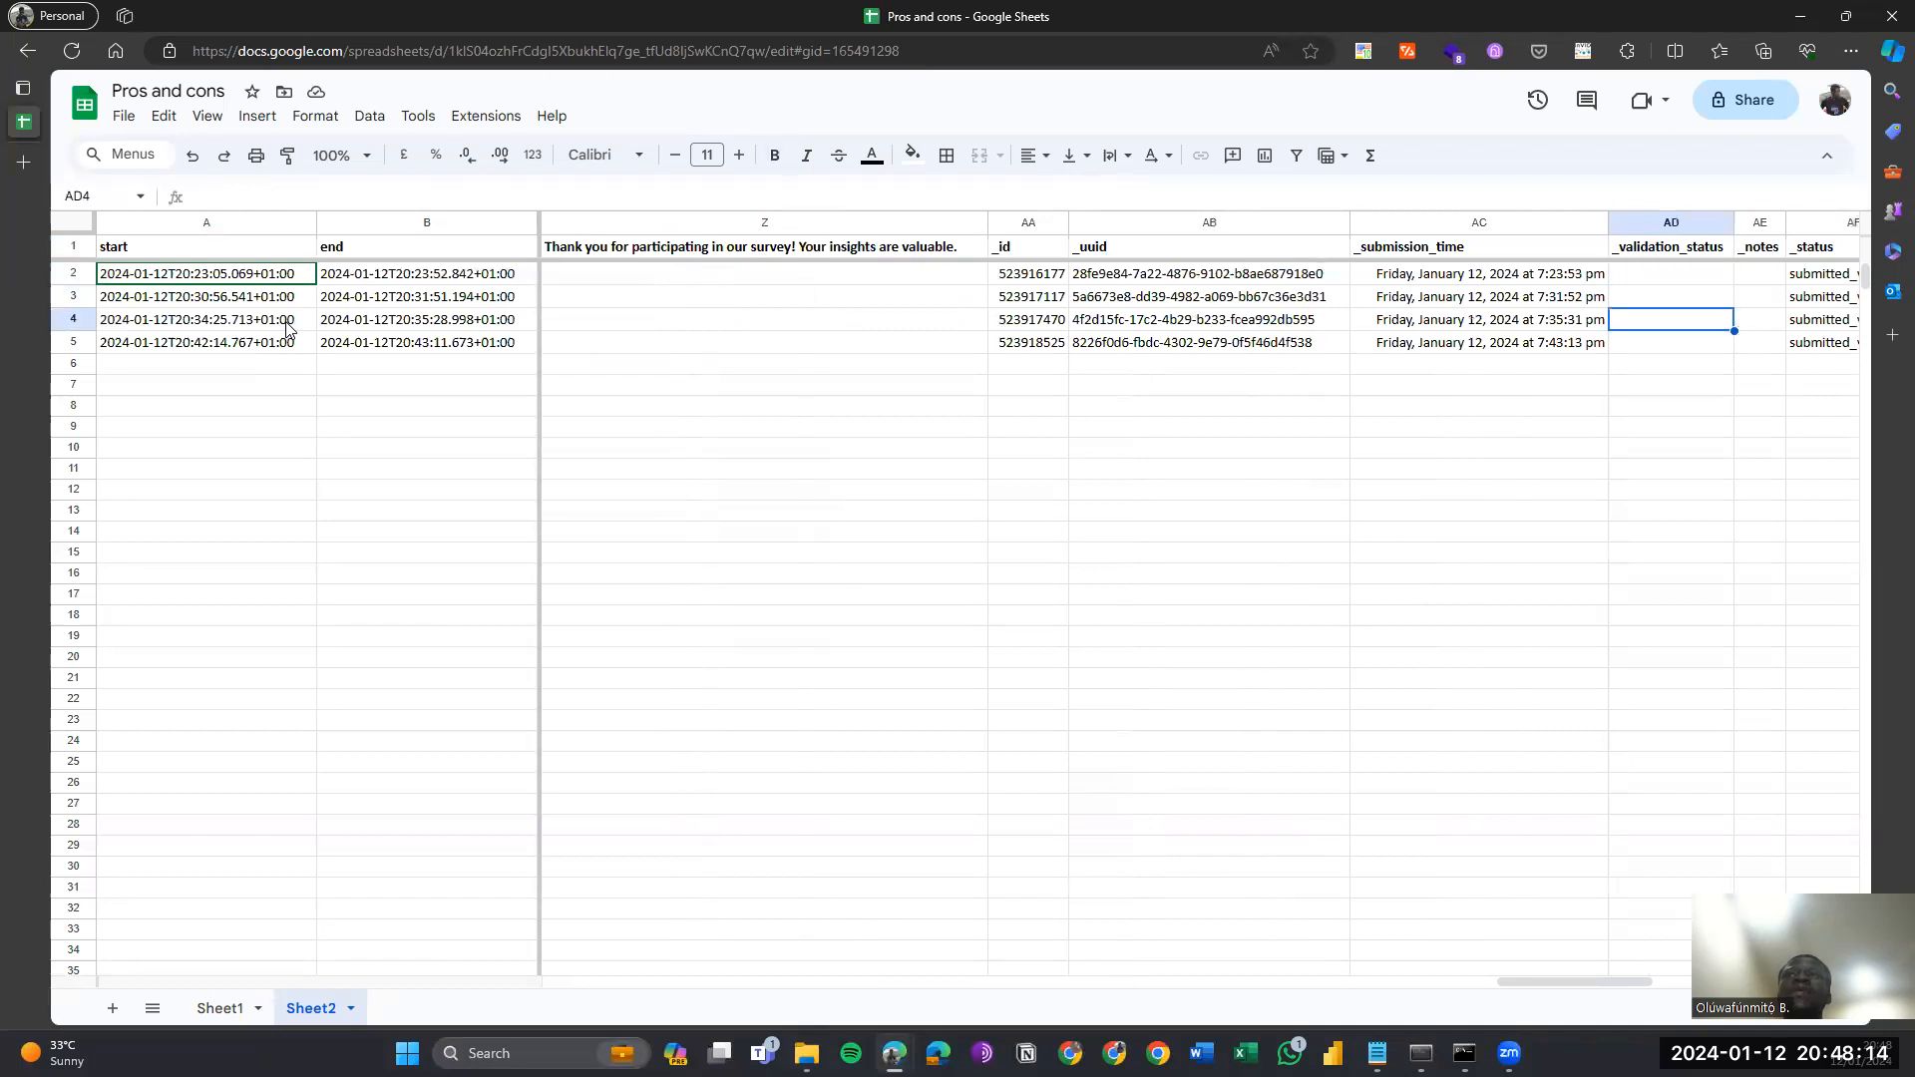
{"action": "key", "text": "Right"}
{"action": "key", "text": "Right"}
{"action": "key", "text": "Right"}
{"action": "key", "text": "Right"}
{"action": "key", "text": "Right"}
{"action": "key", "text": "Right"}
{"action": "key", "text": "Right"}
{"action": "key", "text": "Right"}
{"action": "key", "text": "Up"}
{"action": "key", "text": "Up"}
{"action": "key", "text": "Up"}
{"action": "key", "text": "Up"}
{"action": "key", "text": "Left"}
{"action": "key", "text": "Left"}
{"action": "key", "text": "Left"}
{"action": "key", "text": "Left"}
{"action": "key", "text": "Left"}
{"action": "key", "text": "Left"}
{"action": "key", "text": "Left"}
{"action": "key", "text": "Left"}
{"action": "key", "text": "Left"}
{"action": "key", "text": "Left"}
{"action": "key", "text": "Left"}
{"action": "key", "text": "Left"}
{"action": "key", "text": "Left"}
{"action": "key", "text": "Left"}
{"action": "key", "text": "Left"}
{"action": "key", "text": "Left"}
{"action": "key", "text": "Left"}
{"action": "key", "text": "Left"}
{"action": "key", "text": "Left"}
{"action": "key", "text": "Left"}
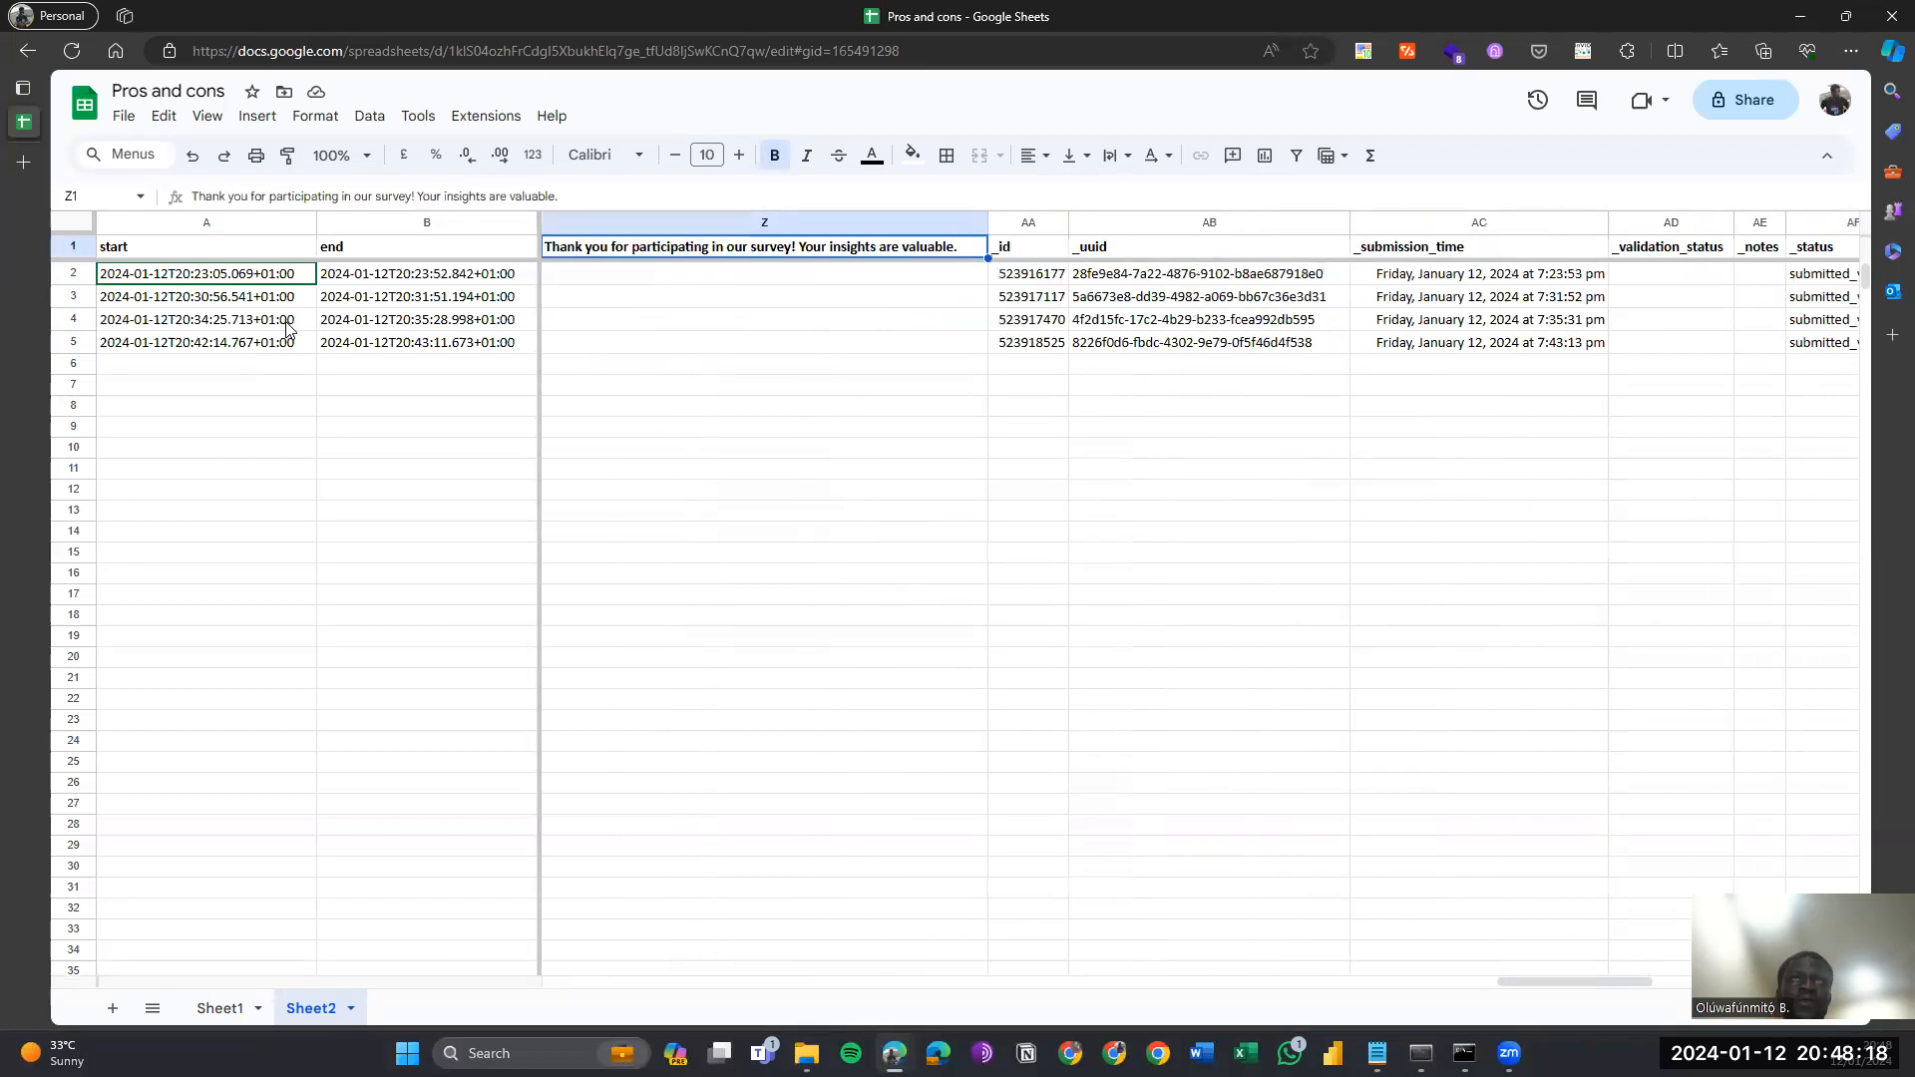
{"action": "key", "text": "Left"}
{"action": "key", "text": "Left"}
{"action": "key", "text": "Left"}
{"action": "key", "text": "Left"}
{"action": "key", "text": "Left"}
{"action": "key", "text": "Left"}
{"action": "key", "text": "Left"}
{"action": "key", "text": "Left"}
{"action": "key", "text": "Left"}
{"action": "key", "text": "Left"}
{"action": "key", "text": "Left"}
{"action": "key", "text": "Down"}
{"action": "key", "text": "Down"}
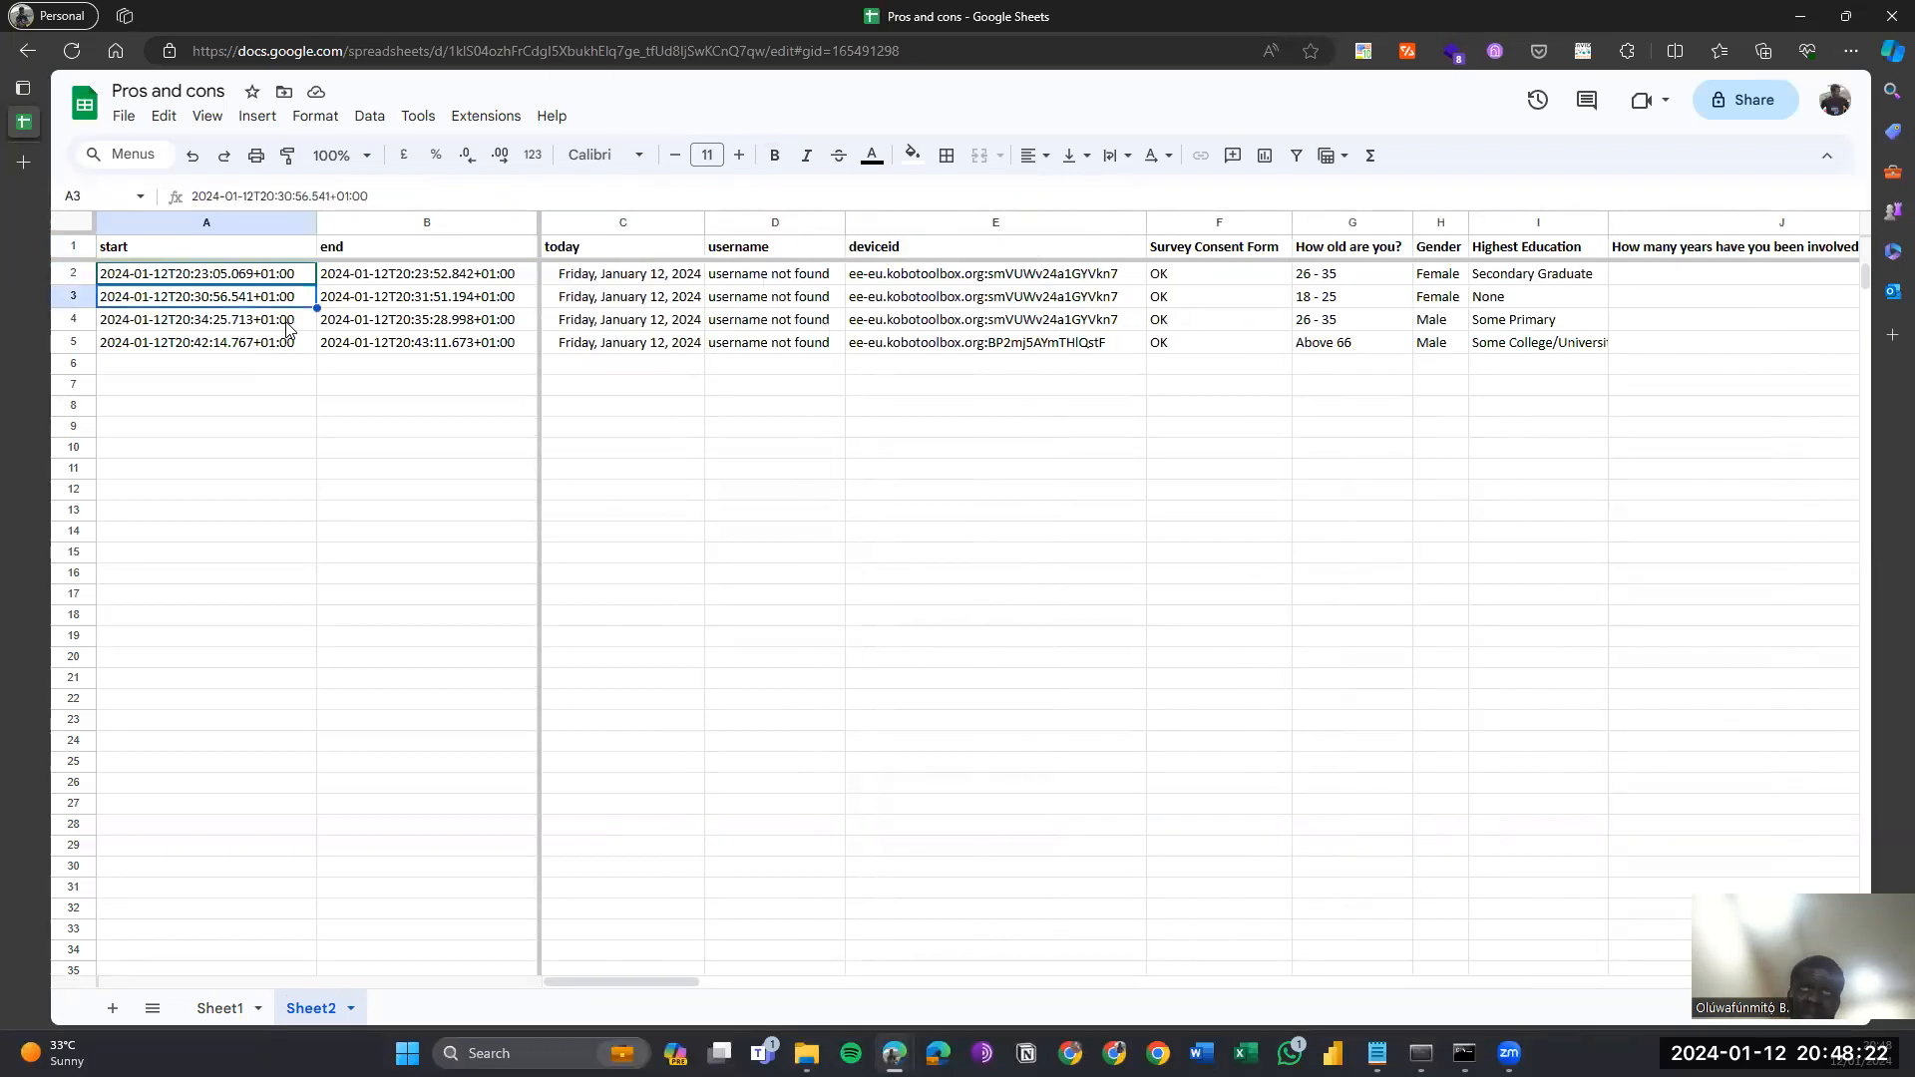